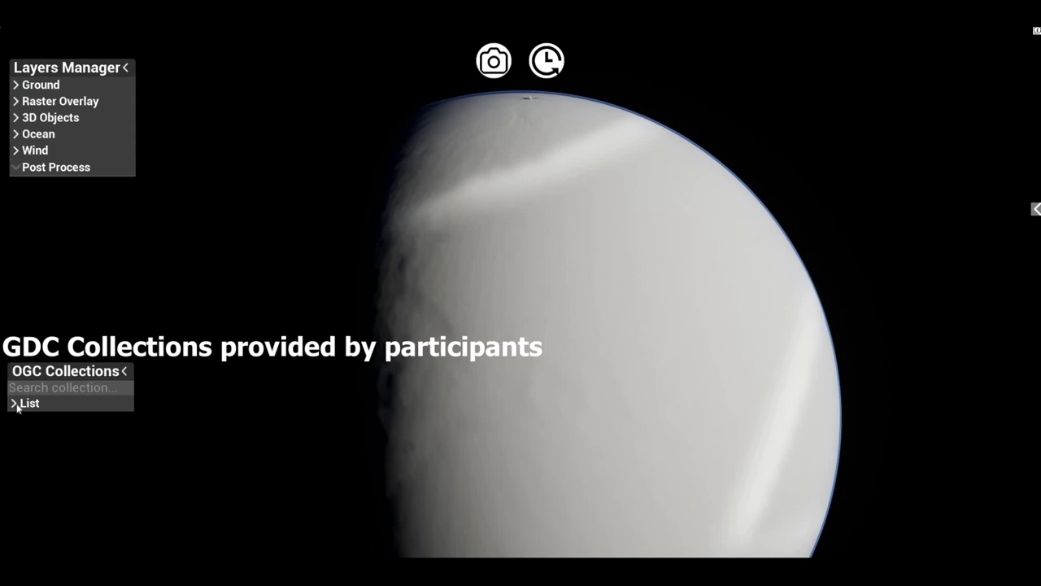
Search the OGC collections for "fire" and load the ECMWF CEMS Fire Danger indices as map tiles on the globe
click(16, 404)
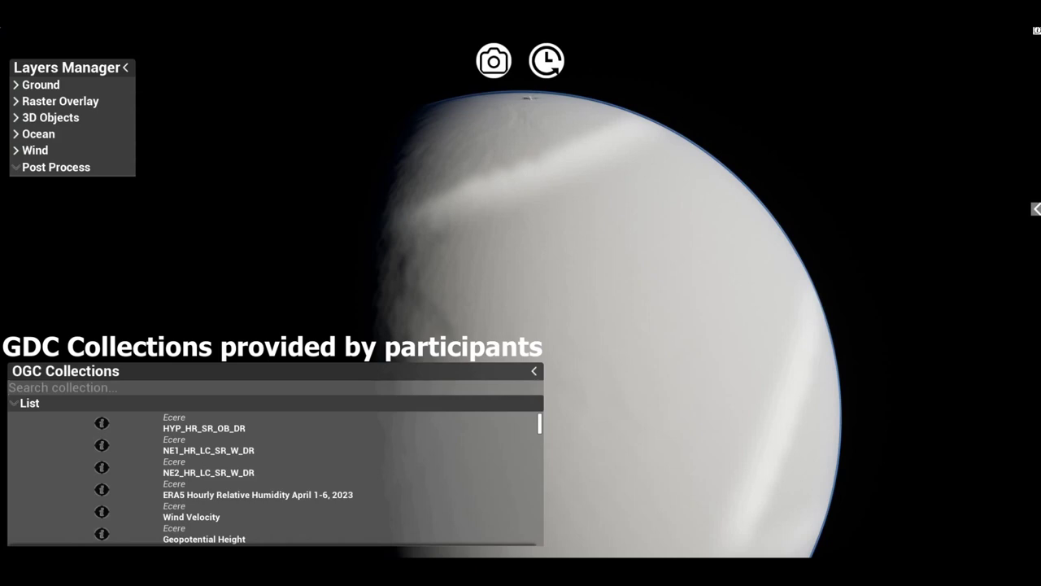
text(fire)
click(75, 423)
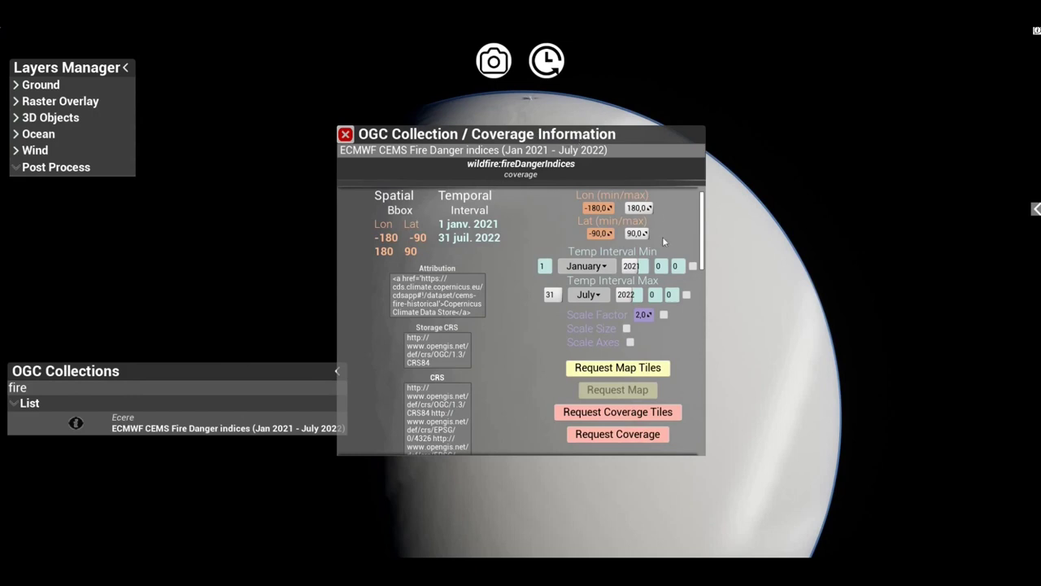
click(634, 368)
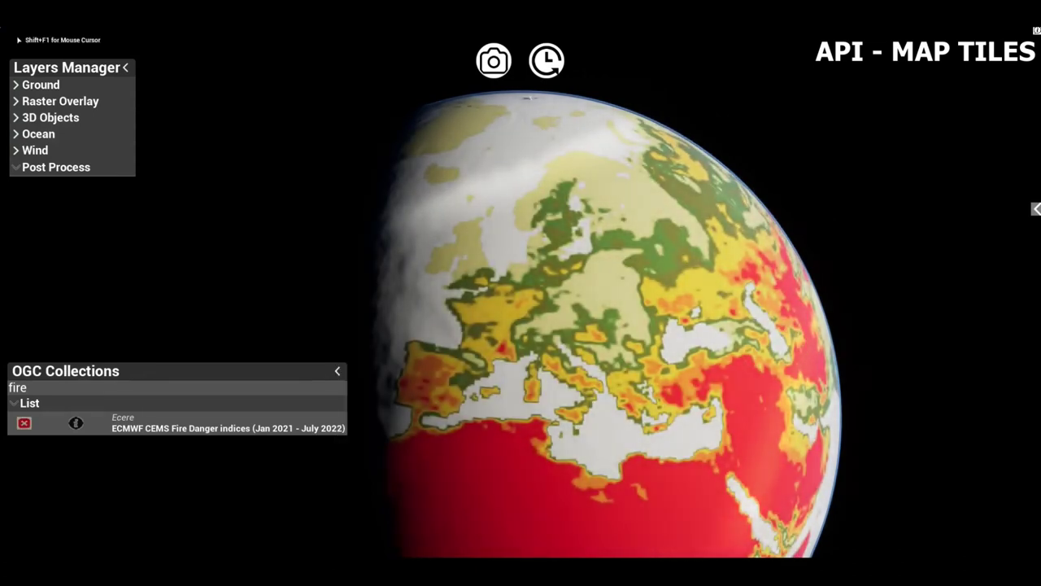
drag(577, 322, 488, 326)
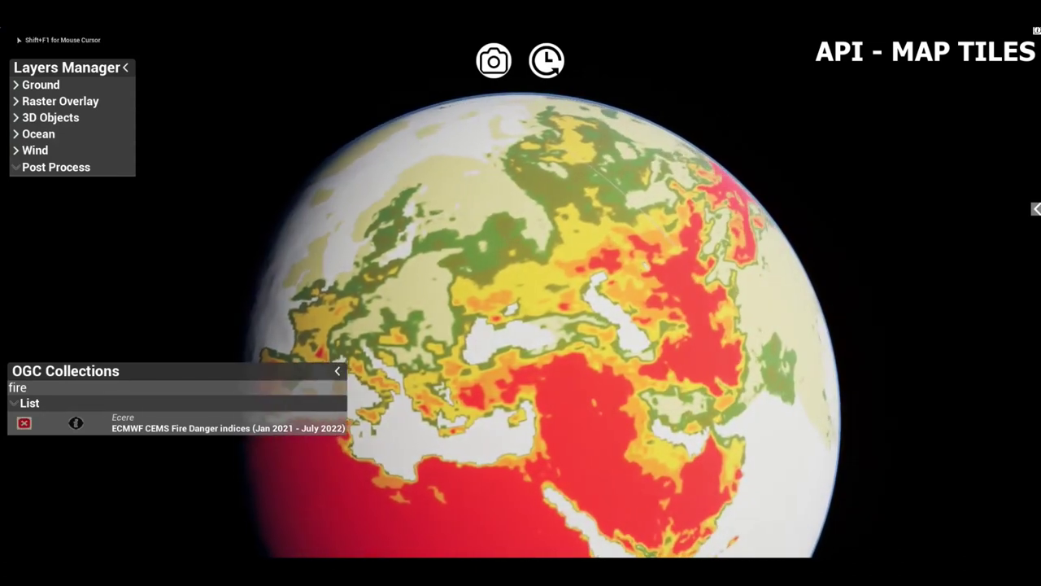
drag(561, 356, 647, 357)
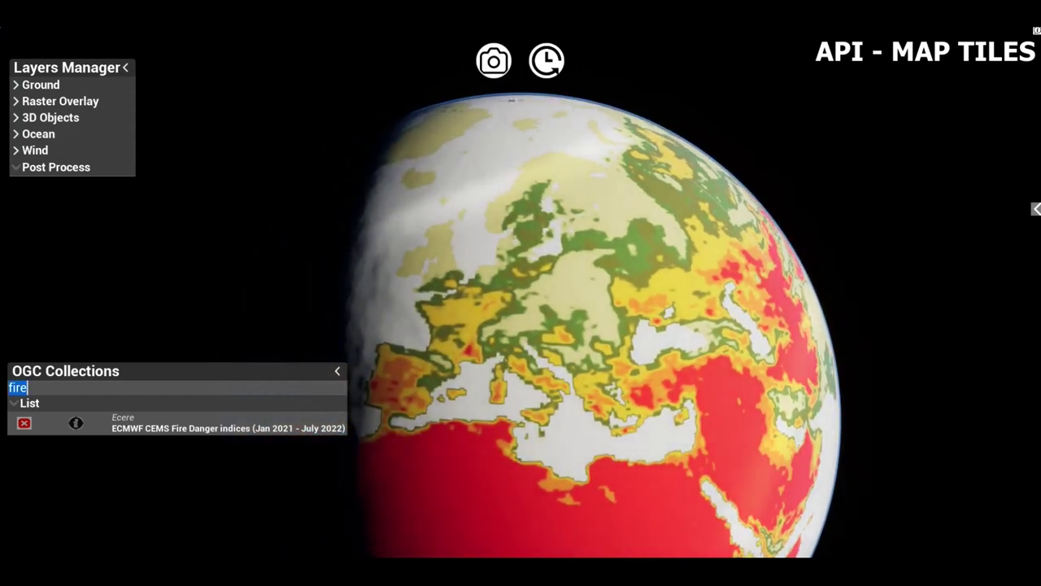
Remove the fire danger layer and load map tiles of the lights ("Black Marble") collection, found by searching "lig"
click(24, 422)
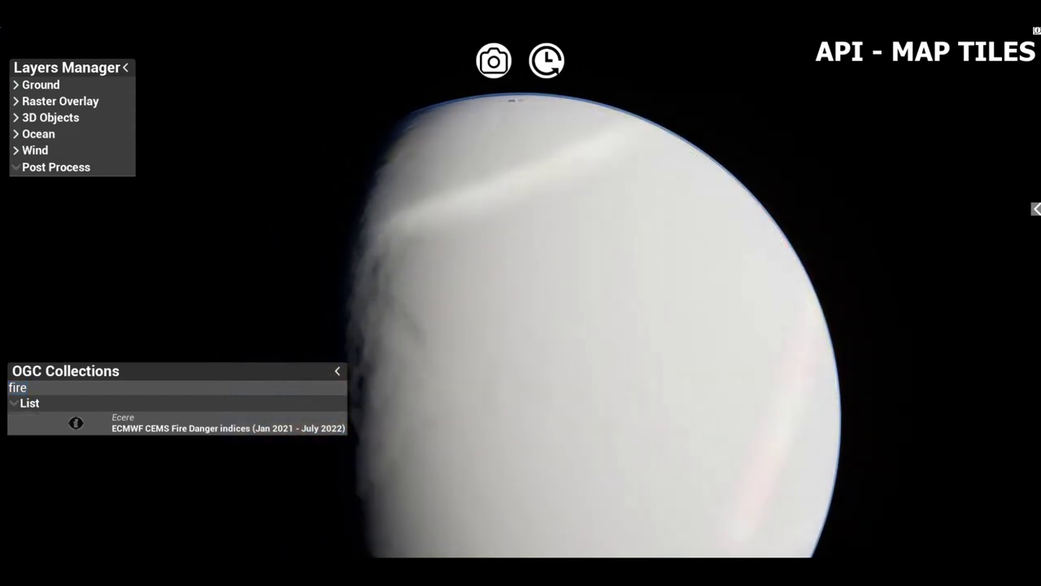
text(lig)
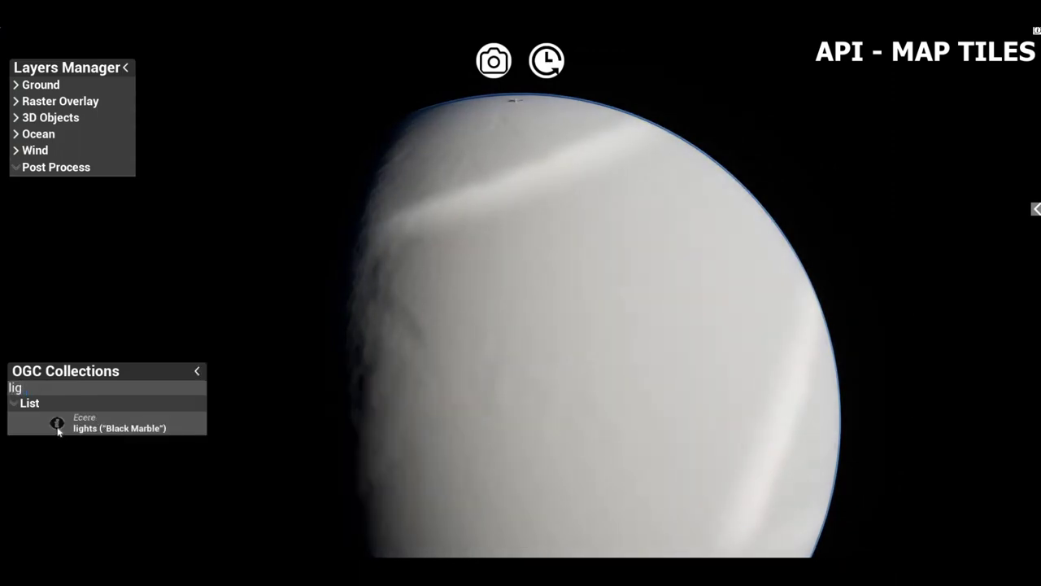
click(57, 423)
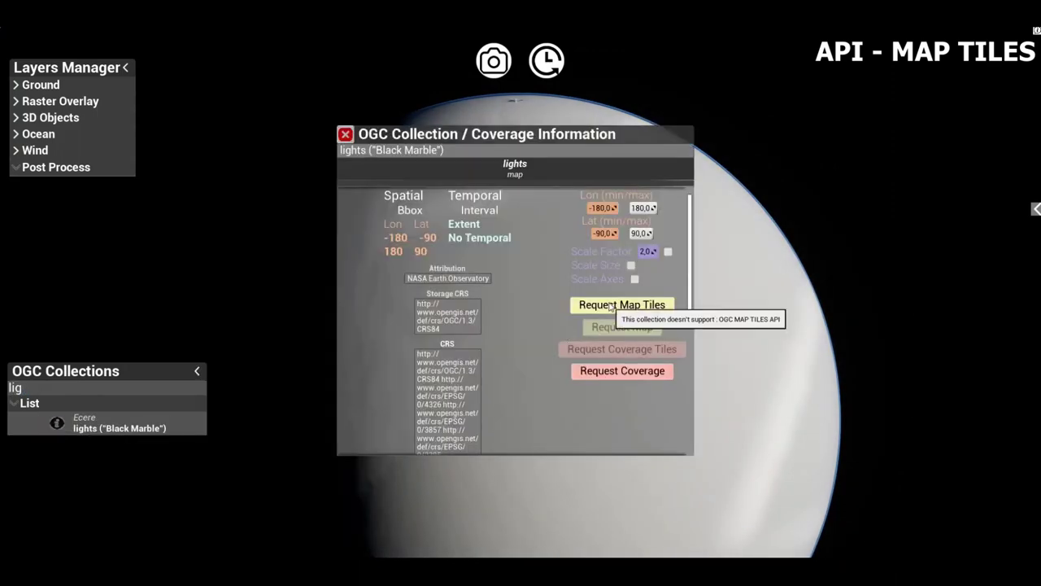
click(610, 306)
scroll(521, 293, down, 5)
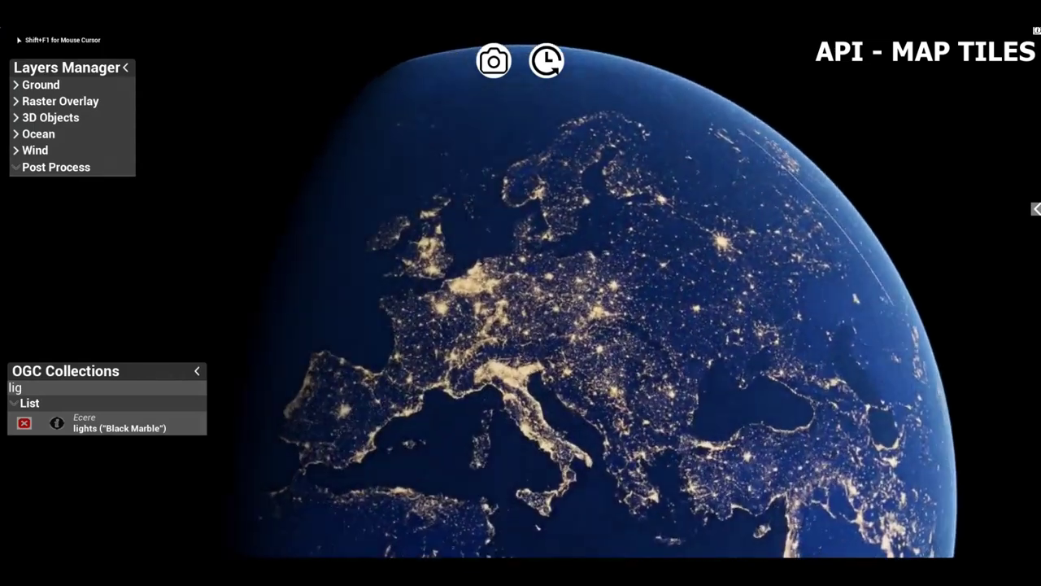
scroll(521, 293, down, 3)
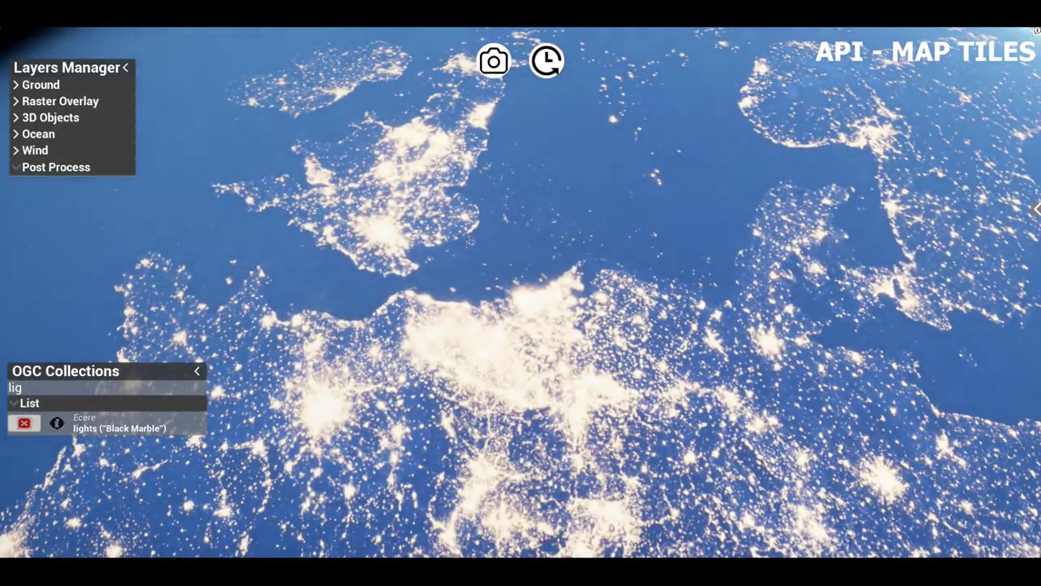
Remove the lights layer and load map tiles of Blue Marble Next Generation (2004), found by searching "mar"
click(24, 423)
double_click(39, 388)
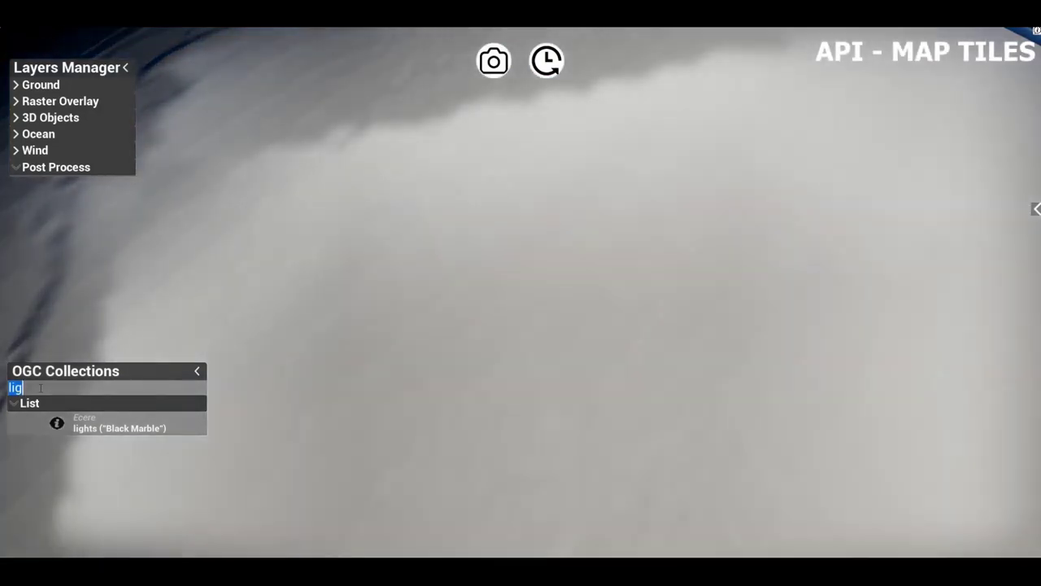
text(mar)
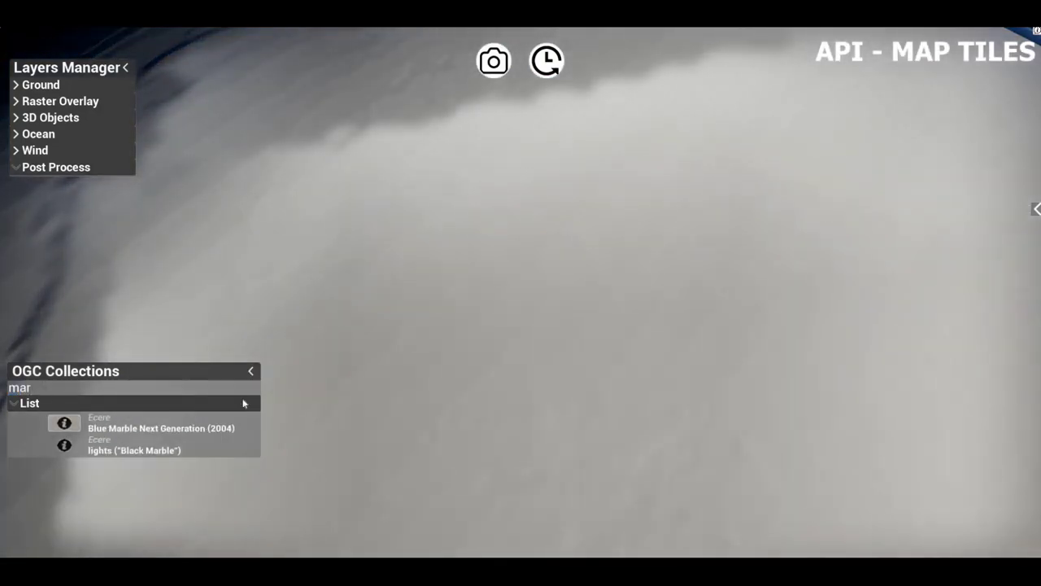
click(63, 423)
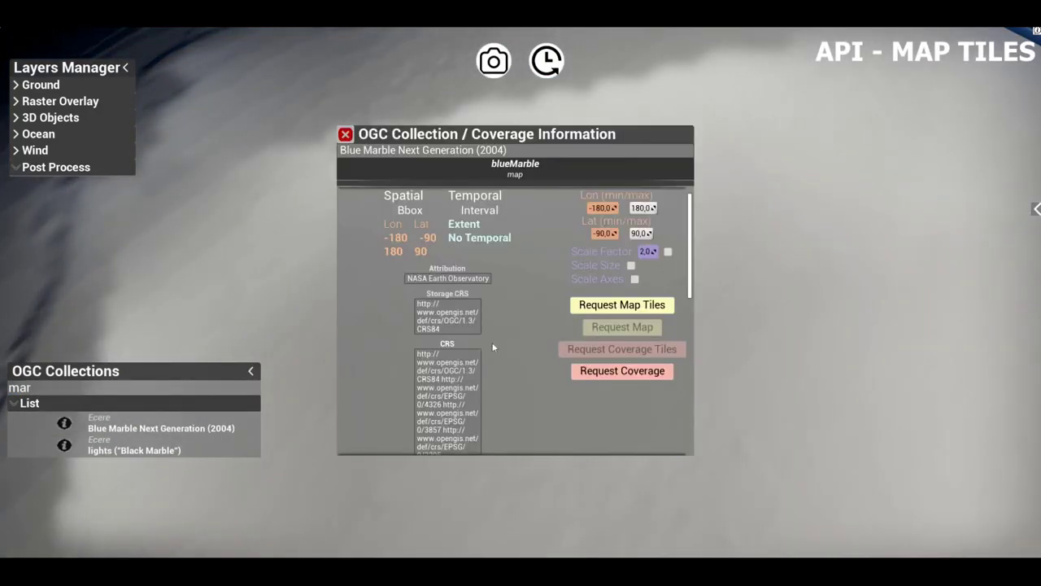
click(584, 308)
scroll(521, 292, down, 5)
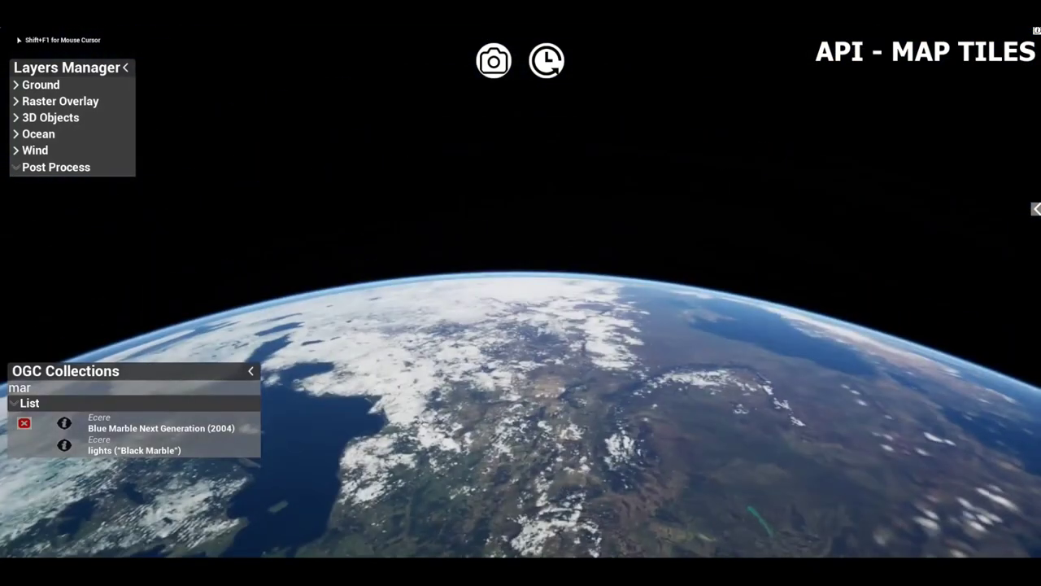
scroll(520, 293, up, 5)
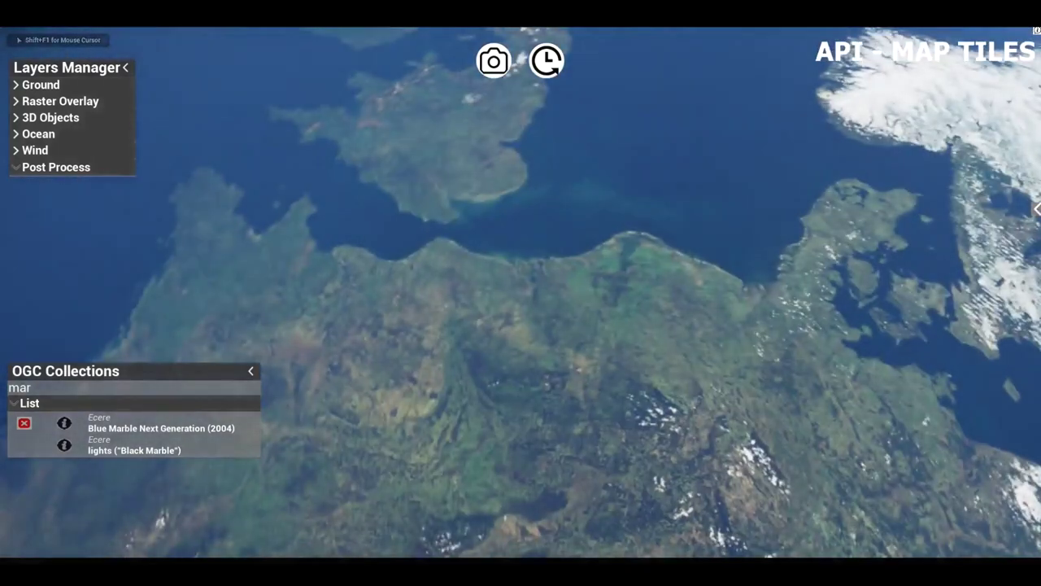
scroll(548, 305, up, 3)
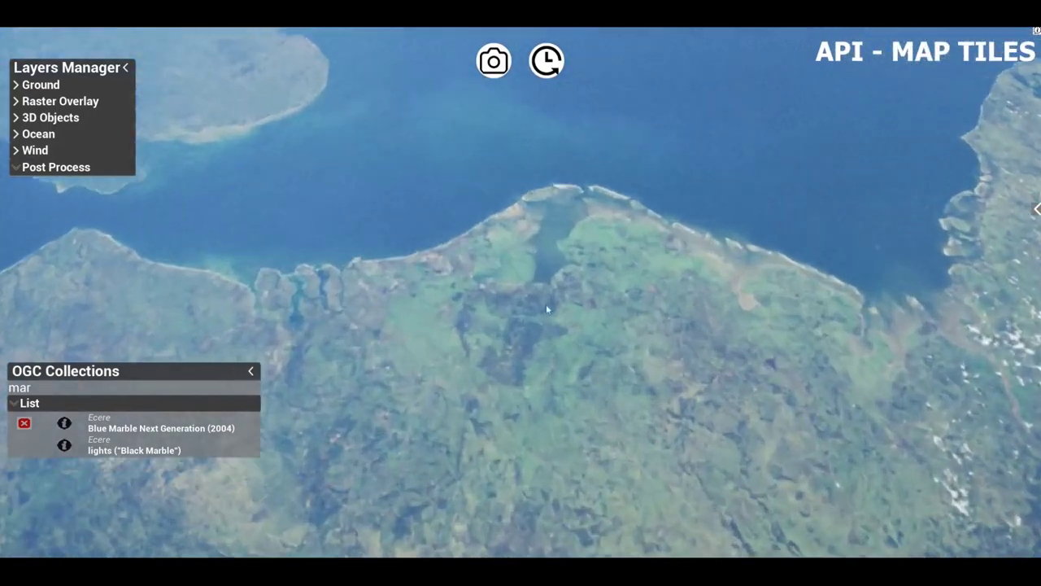
Search the collections for "ECMWF" and open the coverage information of ECMWF_ht3e
double_click(116, 390)
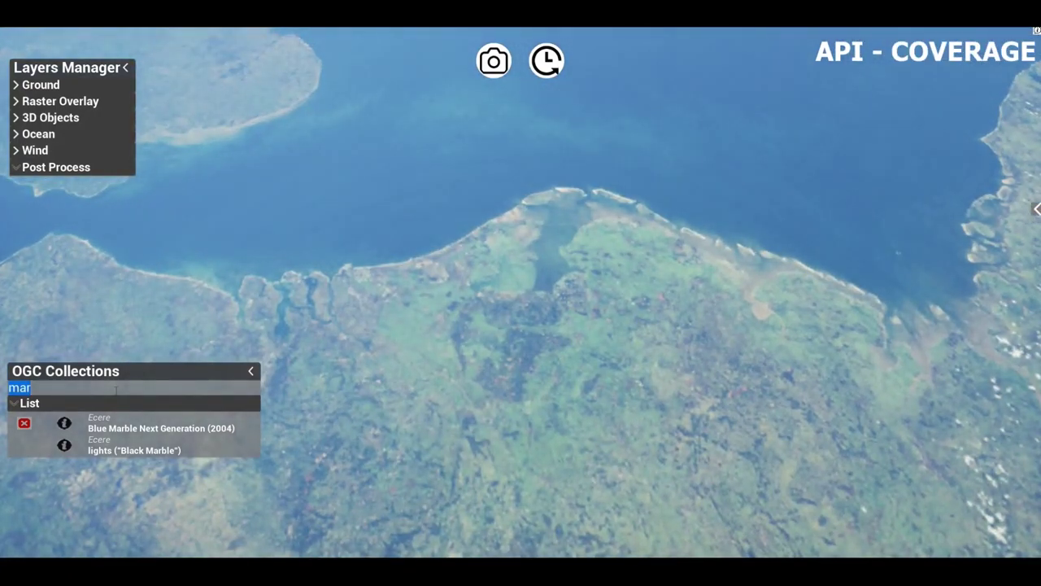
key(BackSpace)
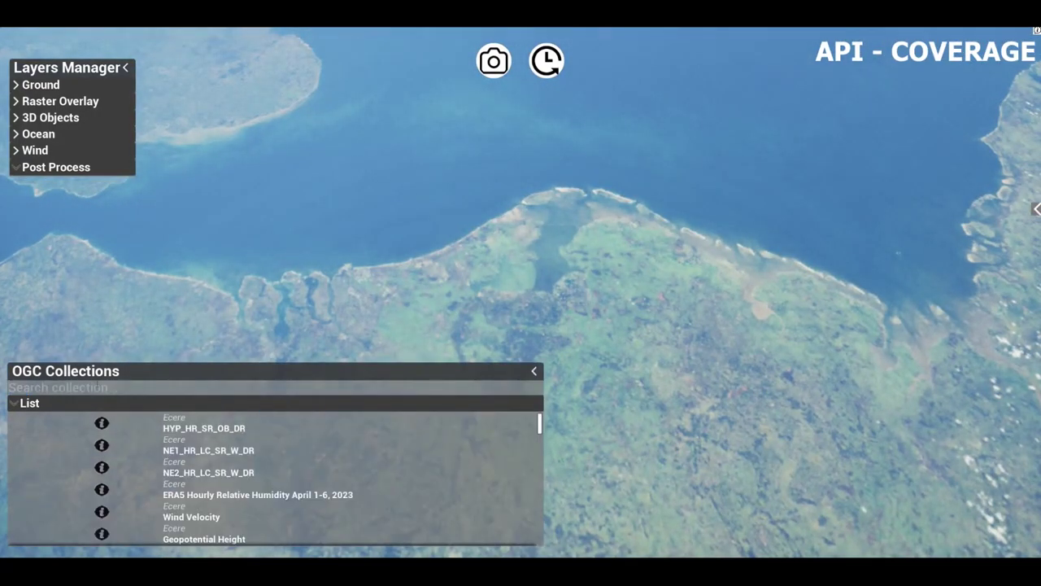
text(ECMWF)
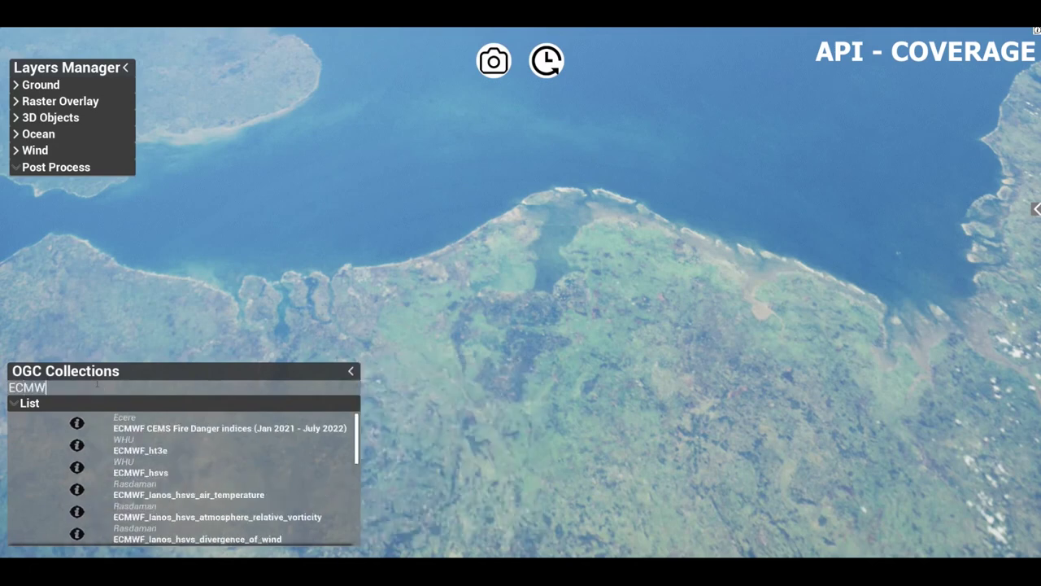
click(86, 448)
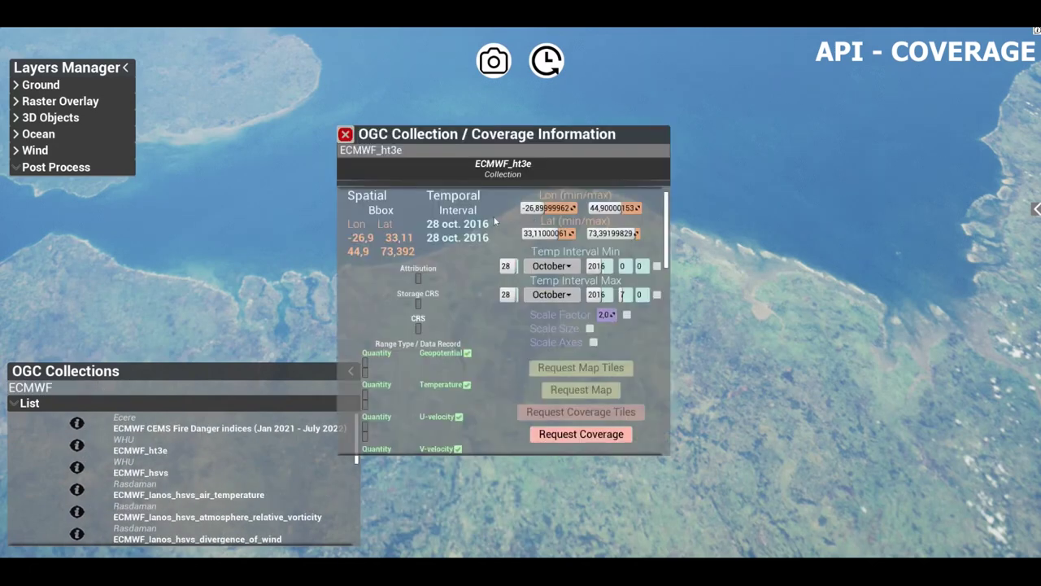
Limit the coverage request to longitude 3 to 6 and latitude 51 to 53, and enable Scale Size
double_click(550, 209)
text(3)
key(Tab)
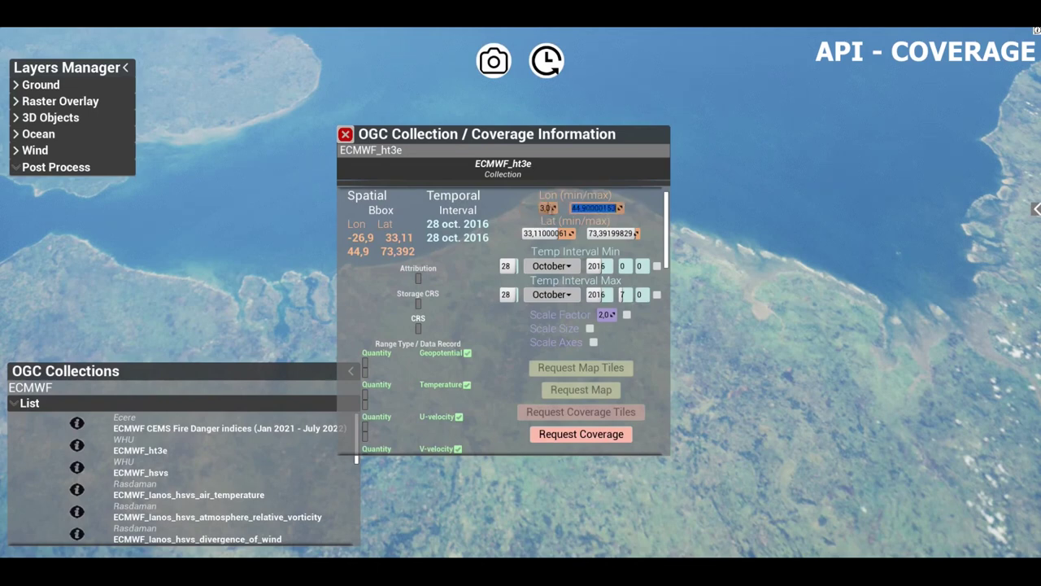
text(6)
key(Tab)
text(51)
key(Tab)
text(53)
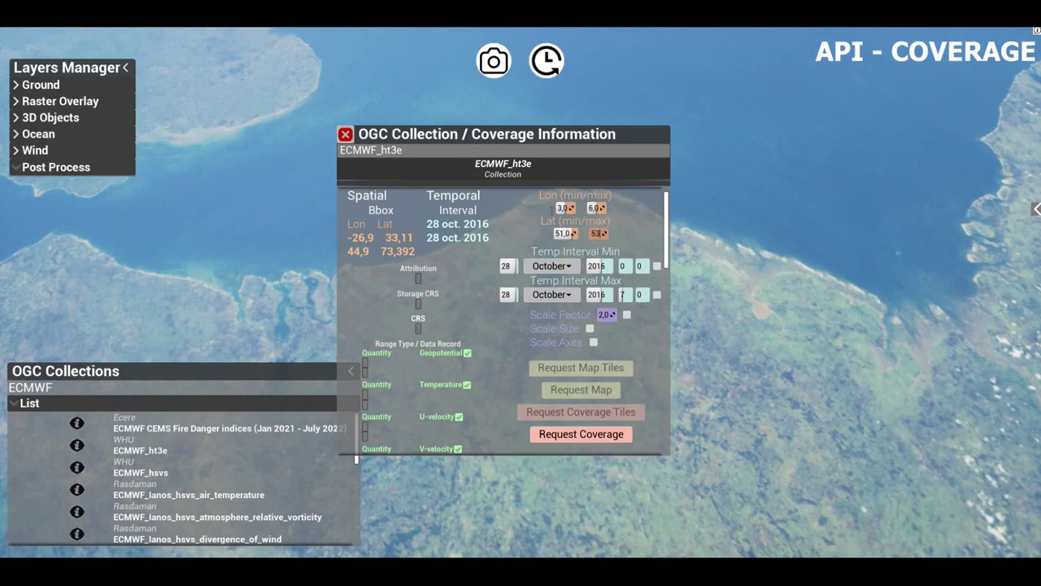
key(Return)
Deselect every data record quantity of the coverage except Temperature
scroll(509, 306, down, 3)
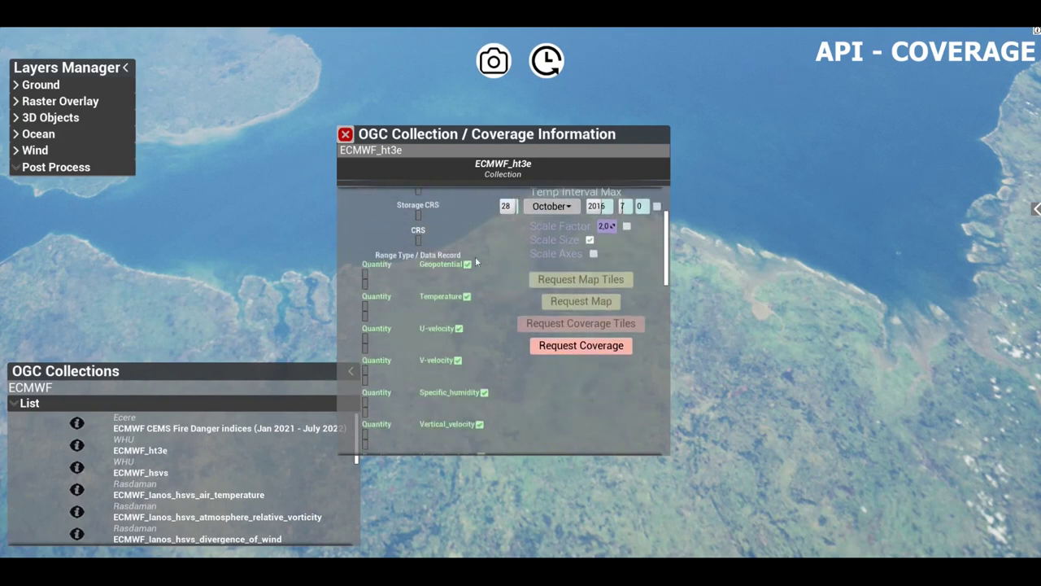
scroll(475, 256, down, 2)
click(467, 210)
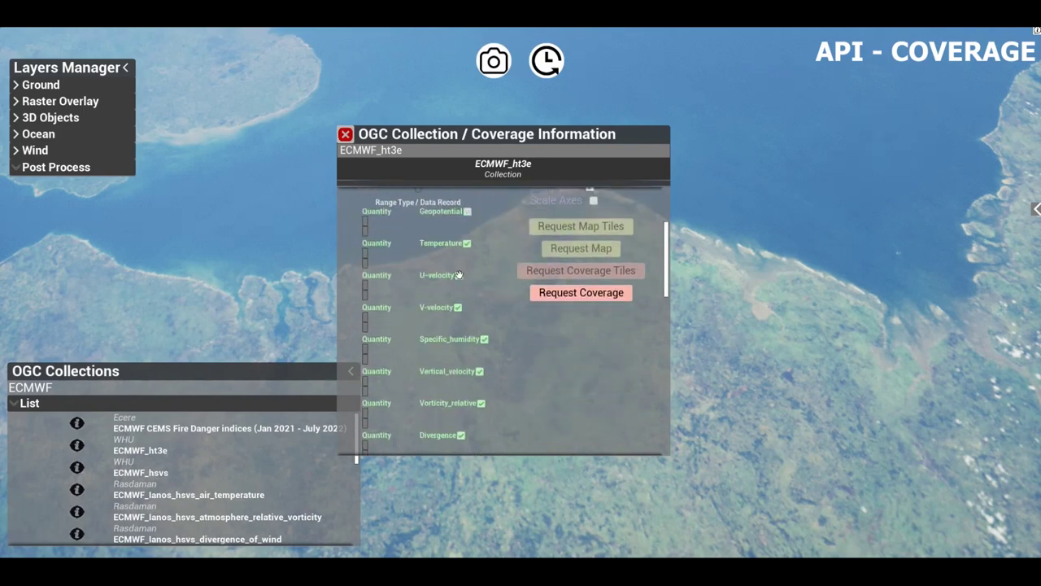
click(458, 307)
click(461, 434)
scroll(484, 411, down, 2)
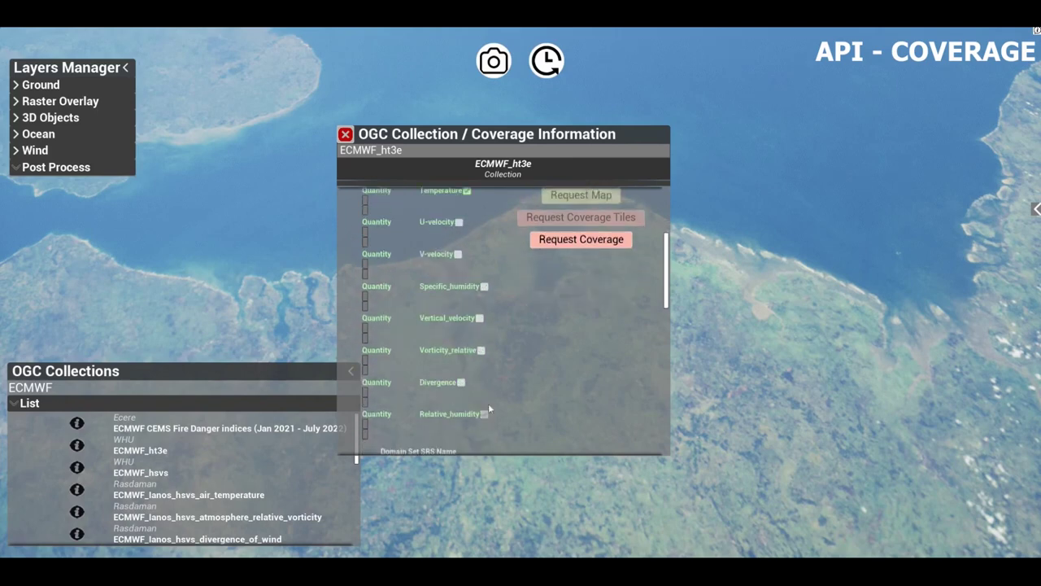
Enable Scale Size on both horizontal domain axes, with 20 for Lon and 15 for Lat
scroll(488, 365, down, 8)
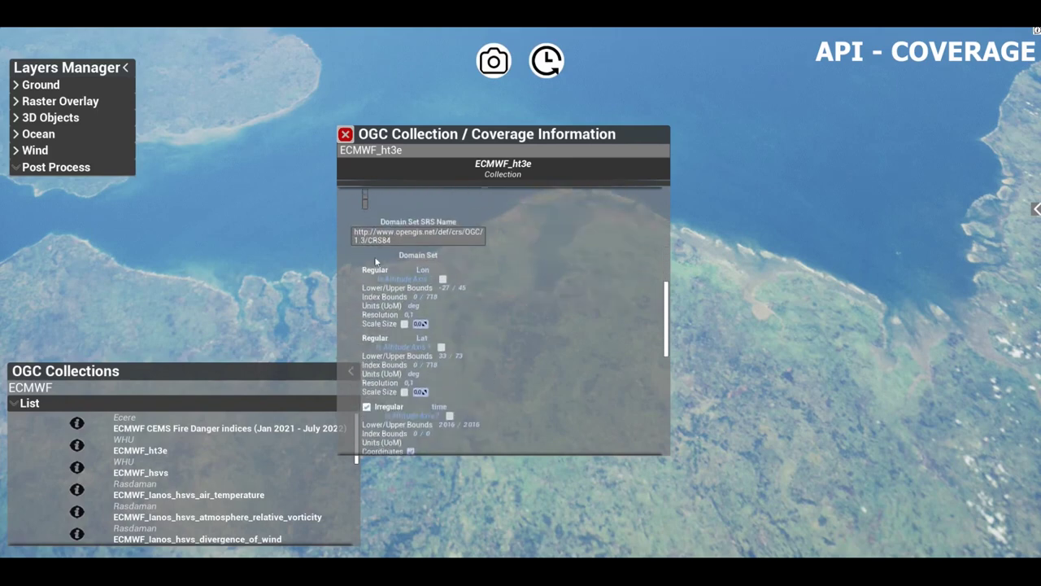
scroll(401, 226, down, 2)
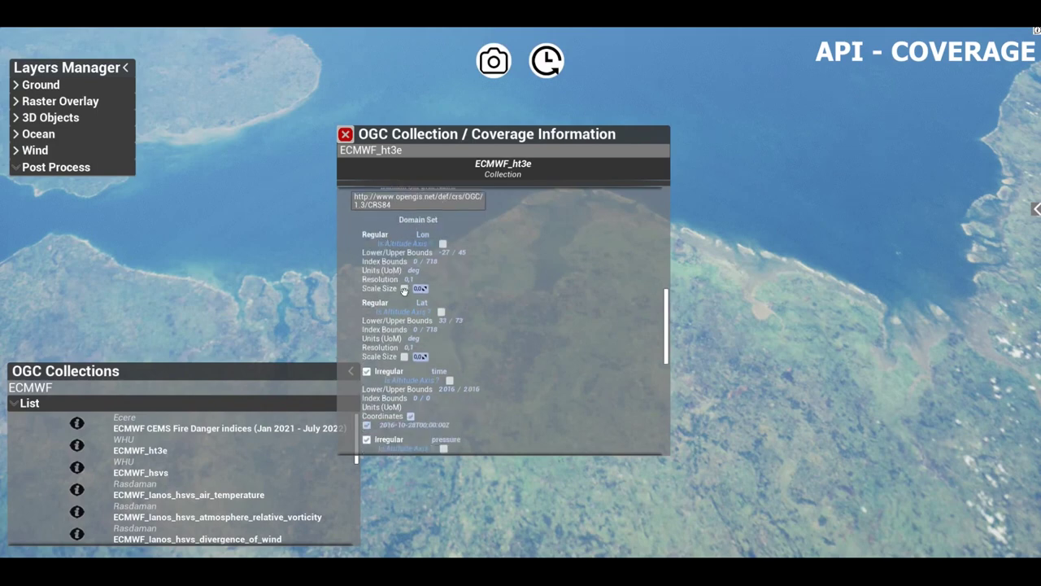
click(421, 289)
text(20)
text(15)
Mark pressure as the altitude axis and restrict its coordinates to selected levels, including 1, 850, 975 and 1000
scroll(429, 329, down, 3)
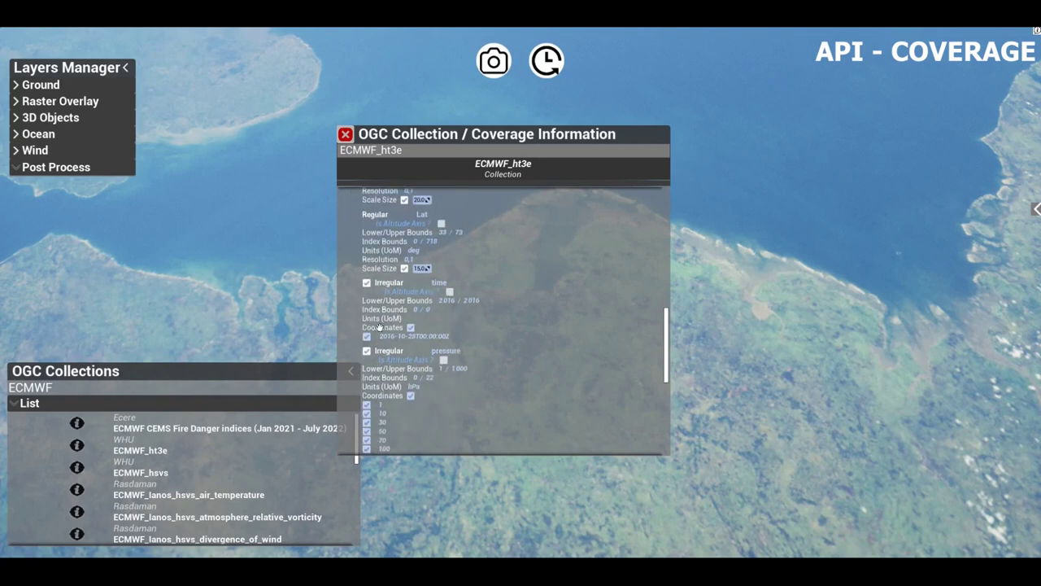
scroll(439, 334, down, 2)
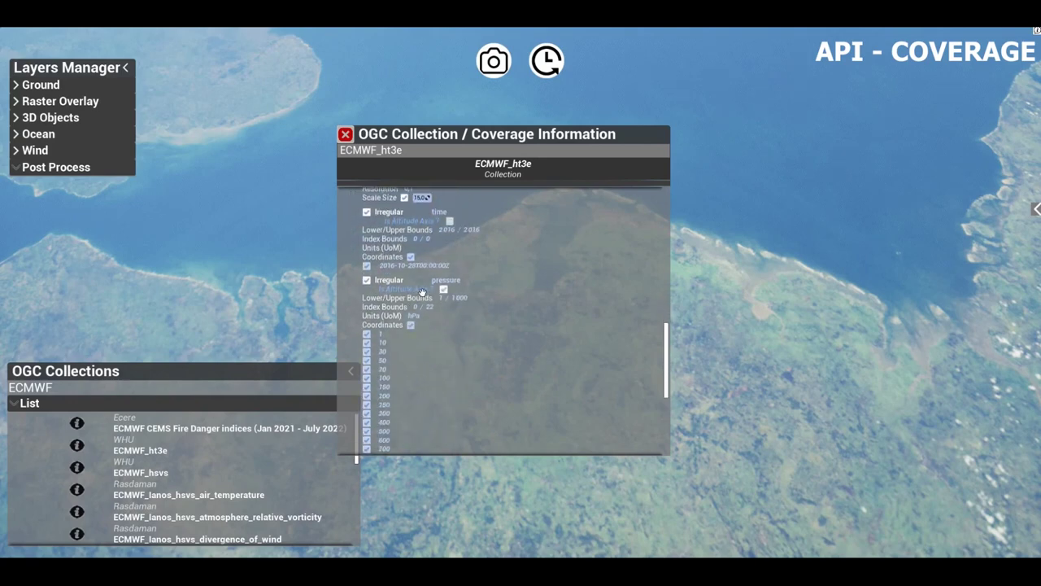
scroll(407, 284, down, 4)
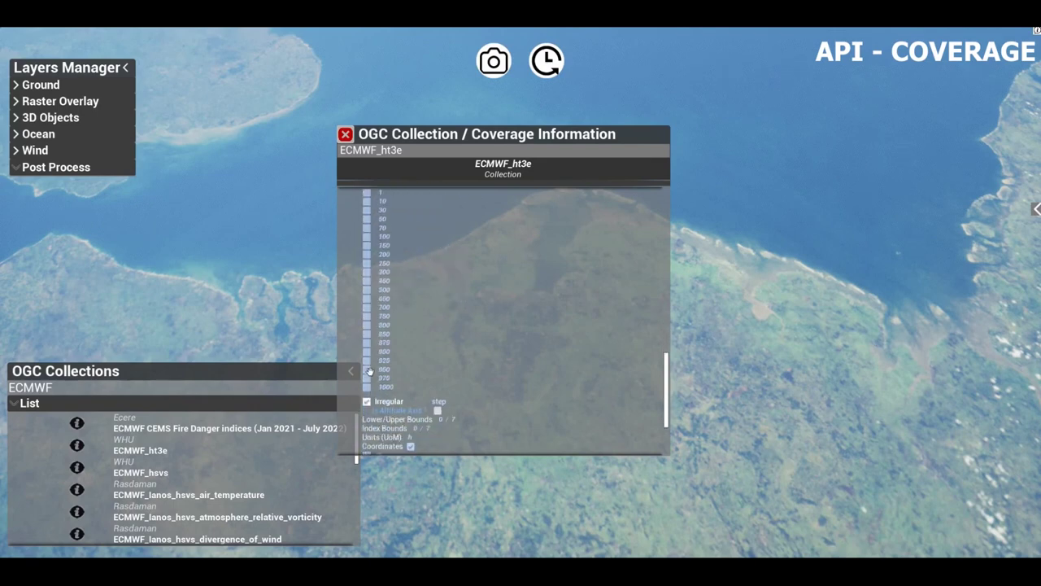
click(366, 388)
click(367, 333)
Clear the full coordinate selection of the step axis and request the ECMWF_ht3e coverage
scroll(450, 318, down, 3)
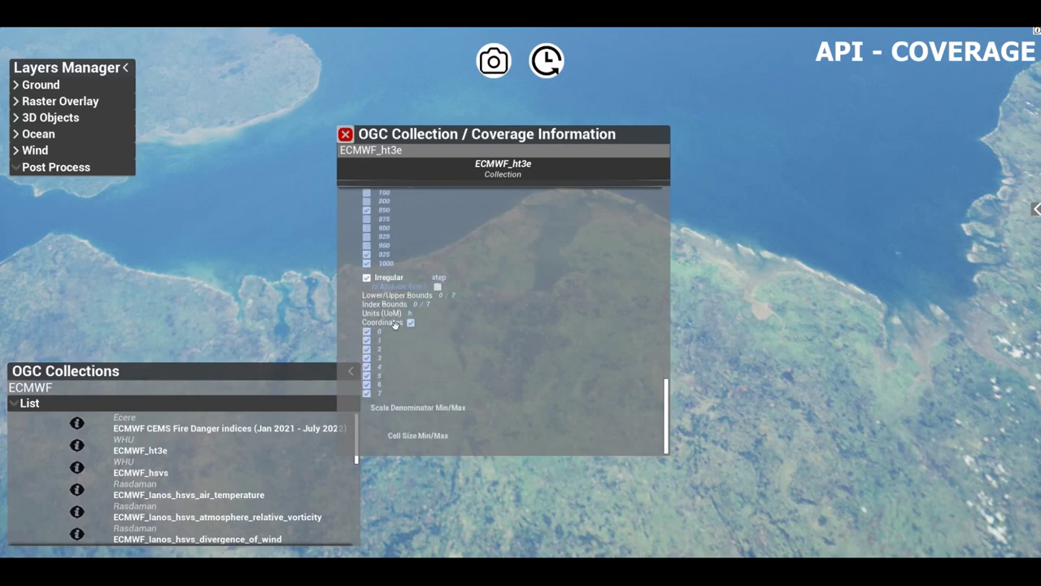
click(411, 323)
scroll(491, 345, up, 8)
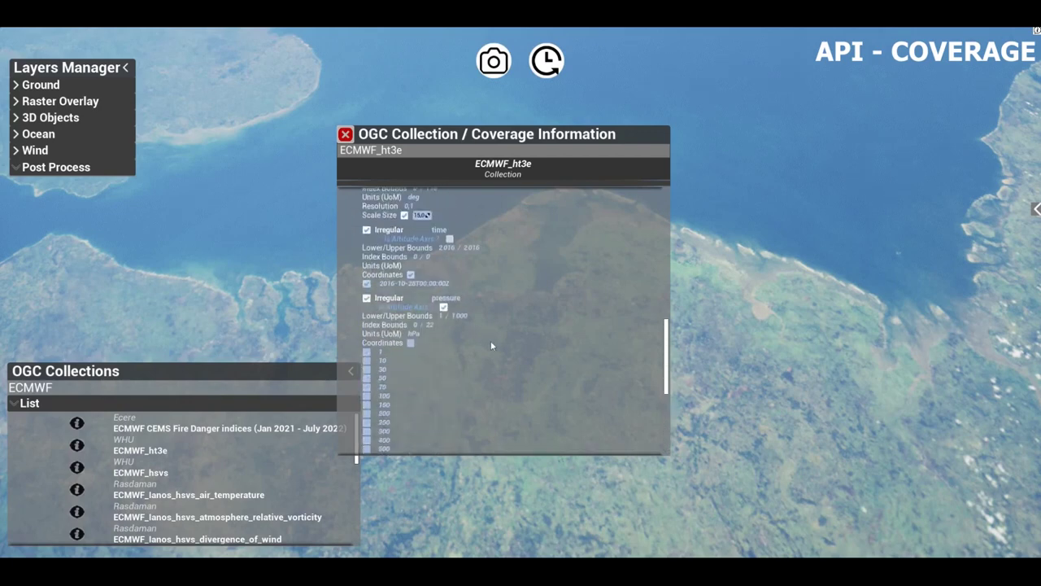
scroll(489, 342, up, 10)
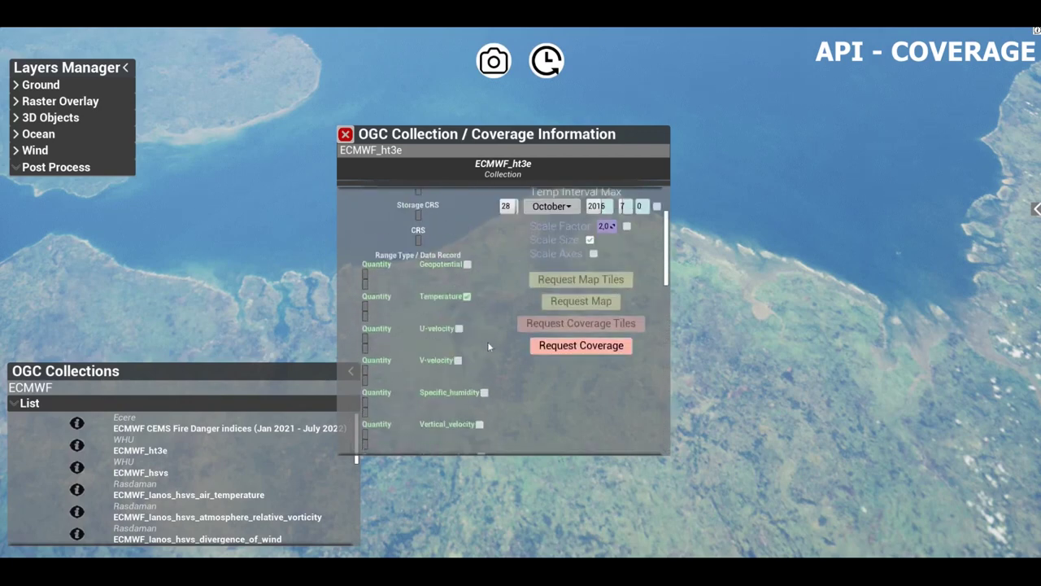
click(558, 417)
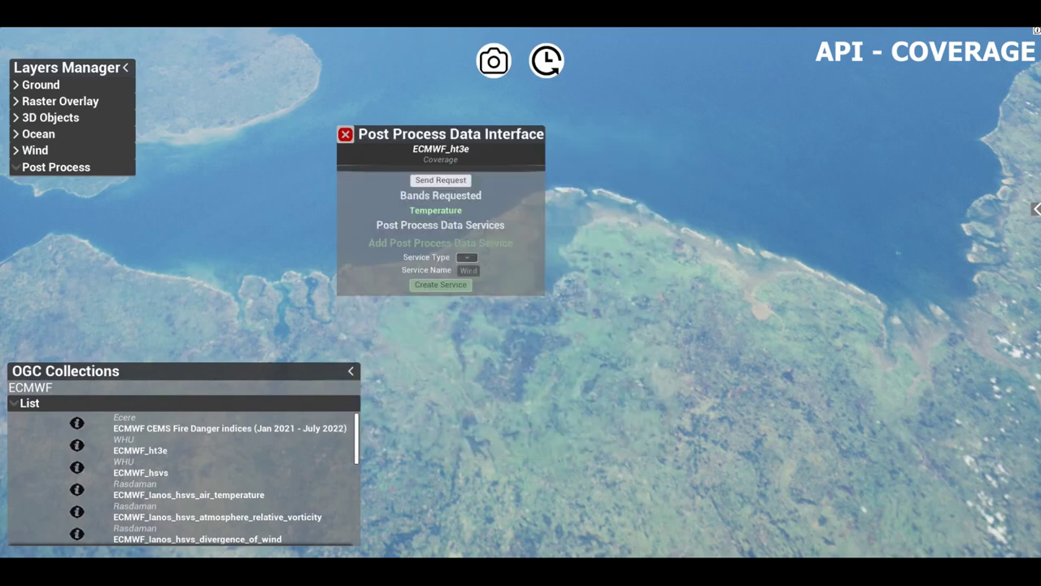
Create a post-process data service of type Temperature with the service name Temperature
click(470, 270)
text(Temperature)
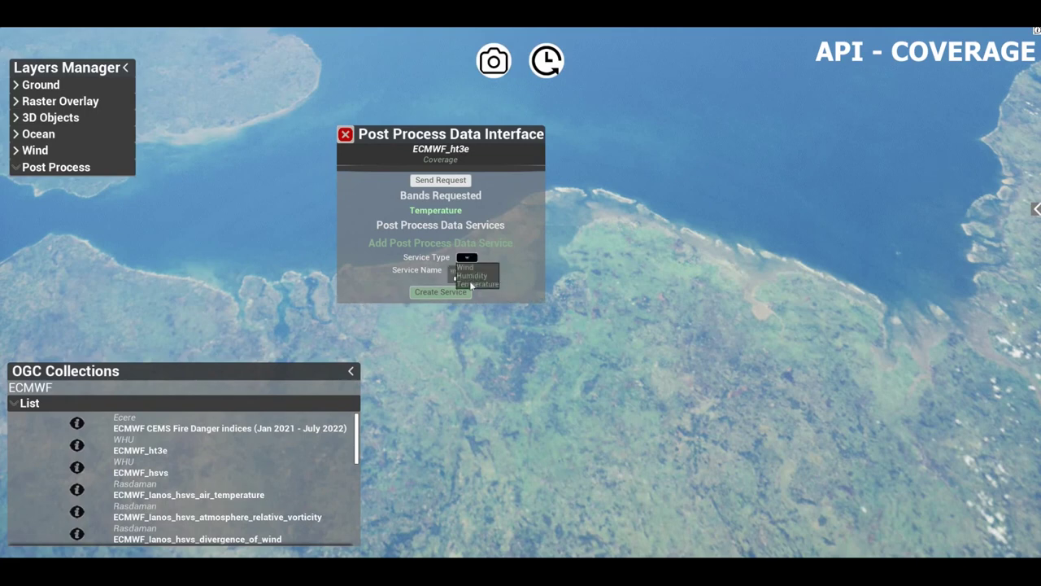
click(462, 290)
Link the Temperature service to the requested Temperature band and send the data request
click(596, 269)
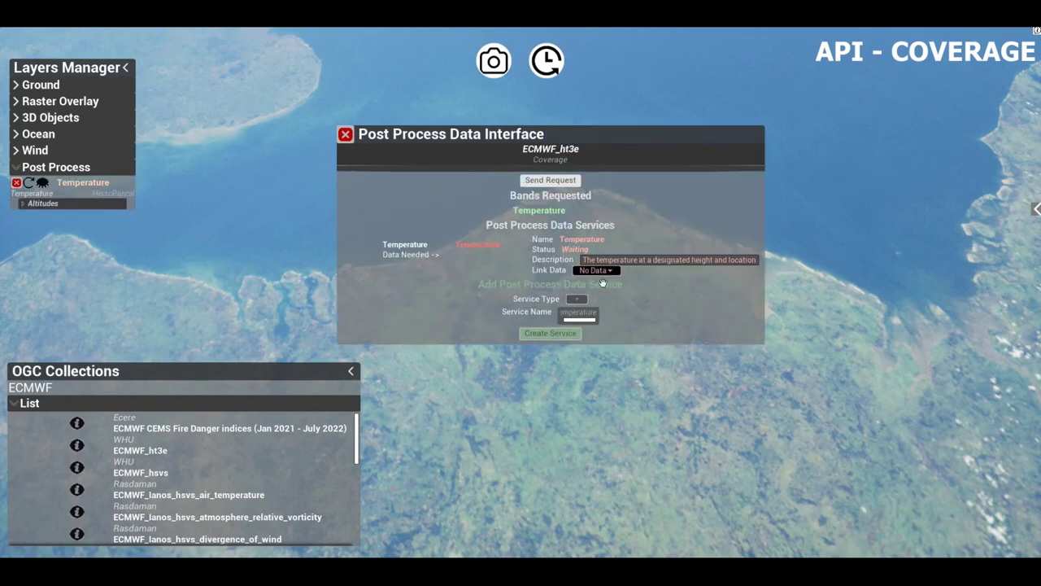
click(599, 282)
click(551, 179)
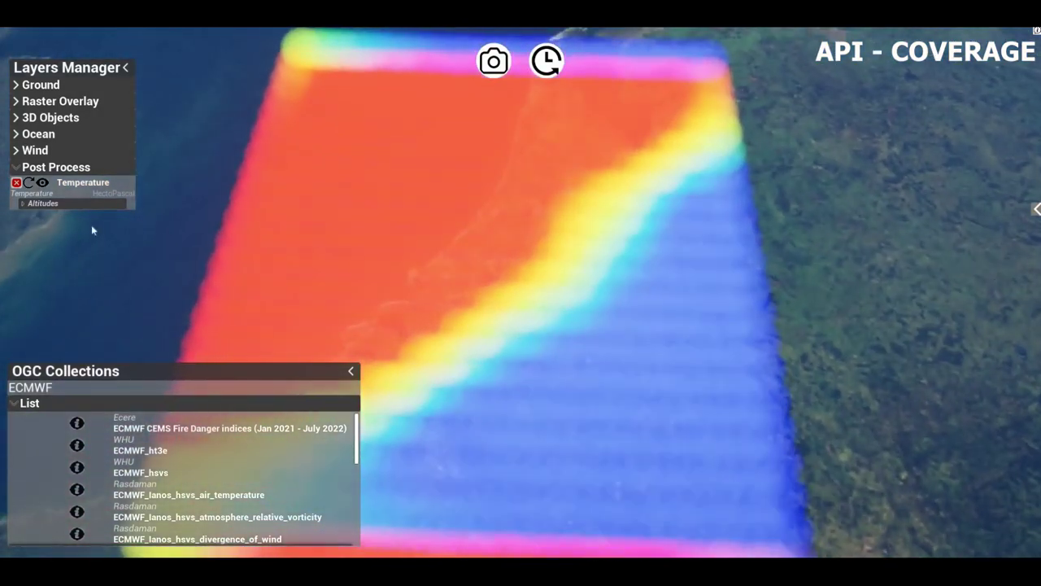
Switch the Temperature layer's displayed altitude through 975, 850 and 600, refreshing the layer after each change
click(23, 203)
click(23, 222)
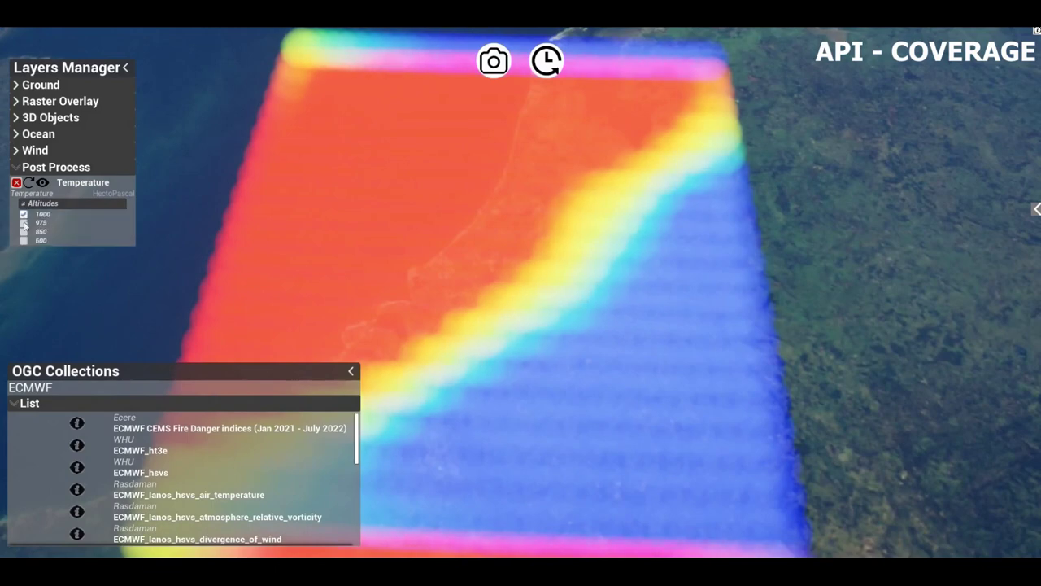
click(31, 185)
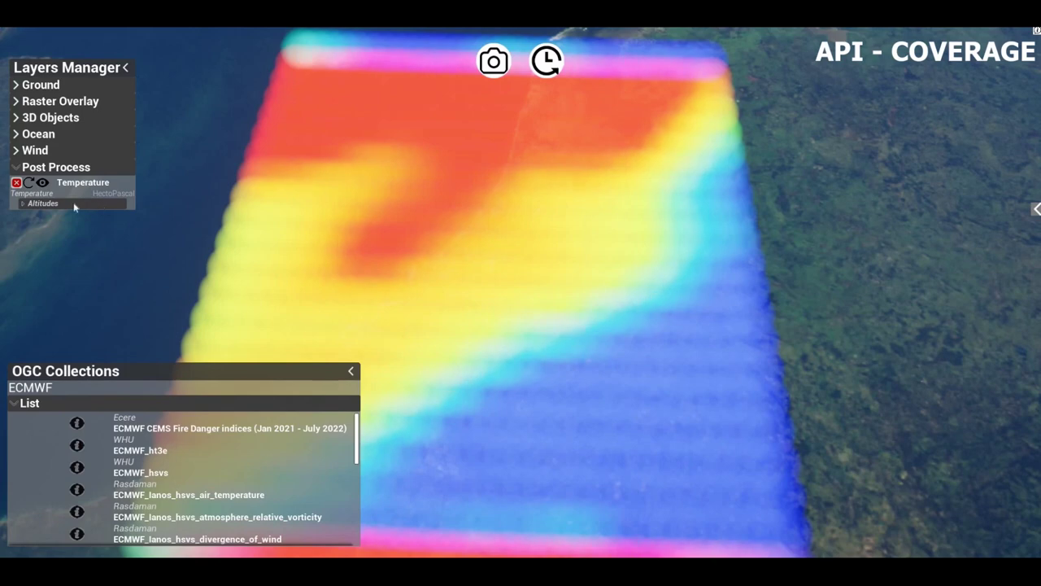
click(23, 203)
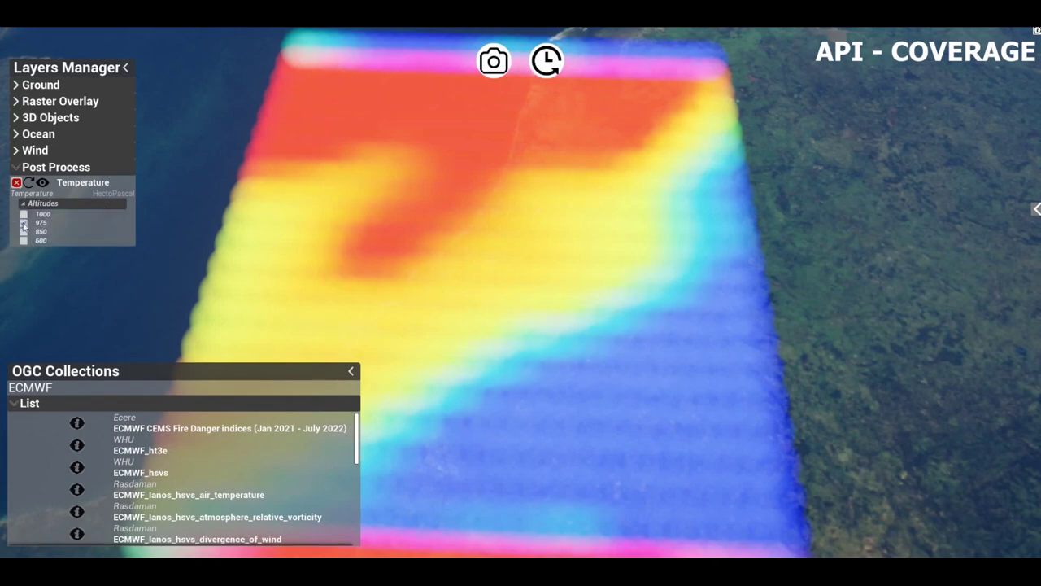
click(24, 231)
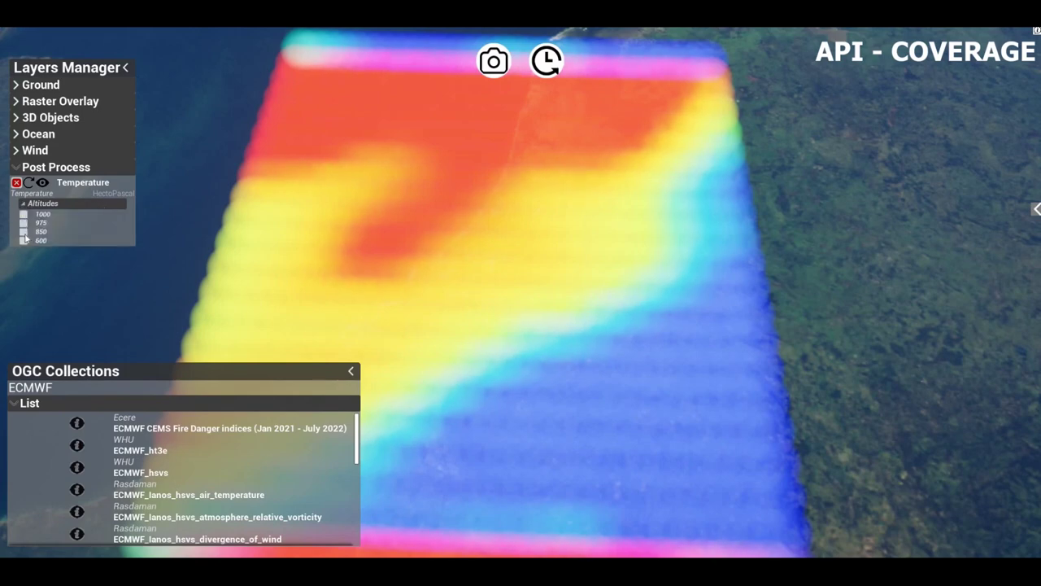
click(30, 184)
click(24, 203)
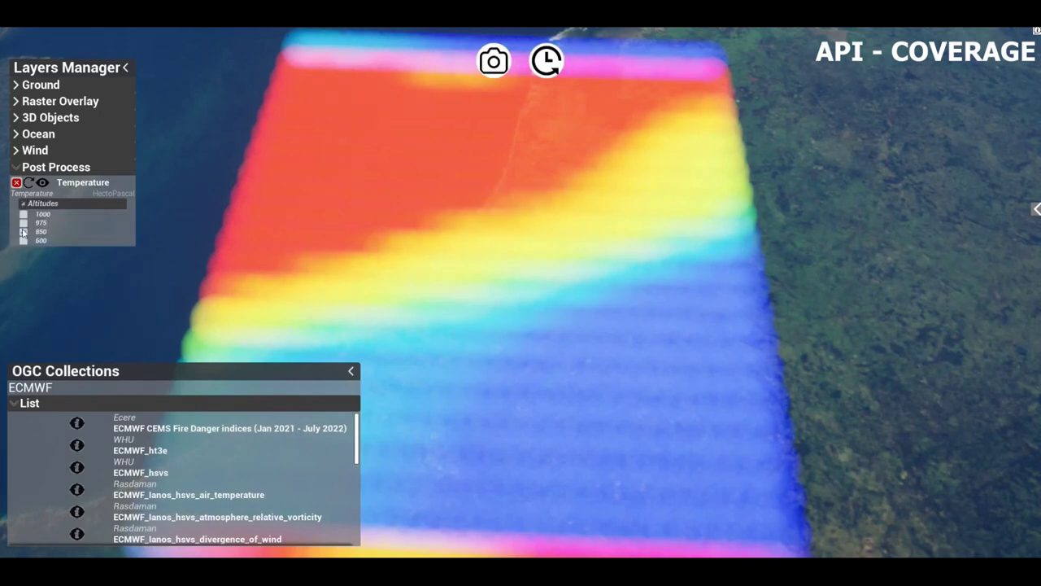
click(30, 184)
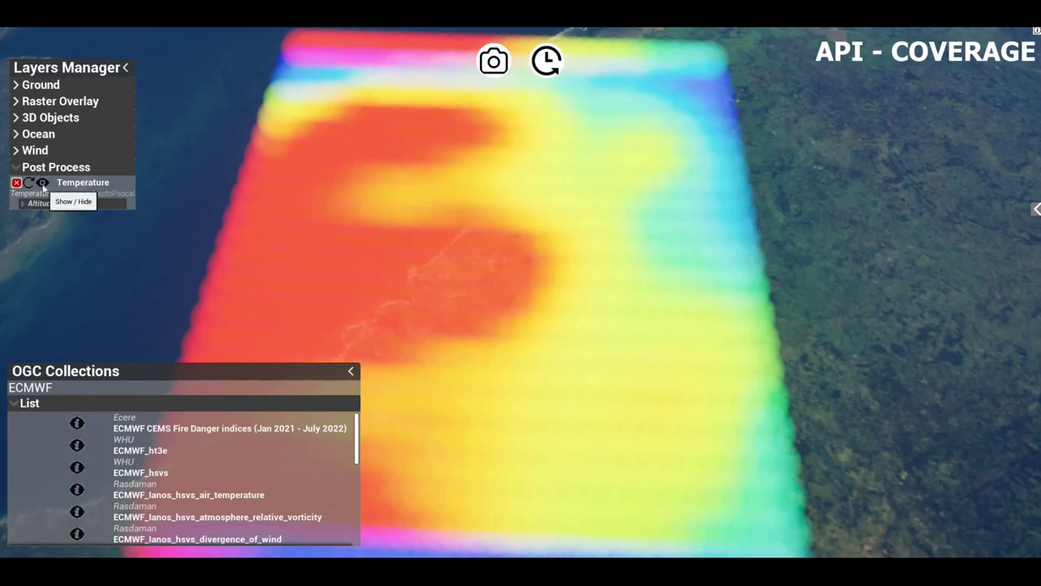
Hide the Temperature layer on the globe
click(42, 183)
click(332, 204)
scroll(332, 221, down, 5)
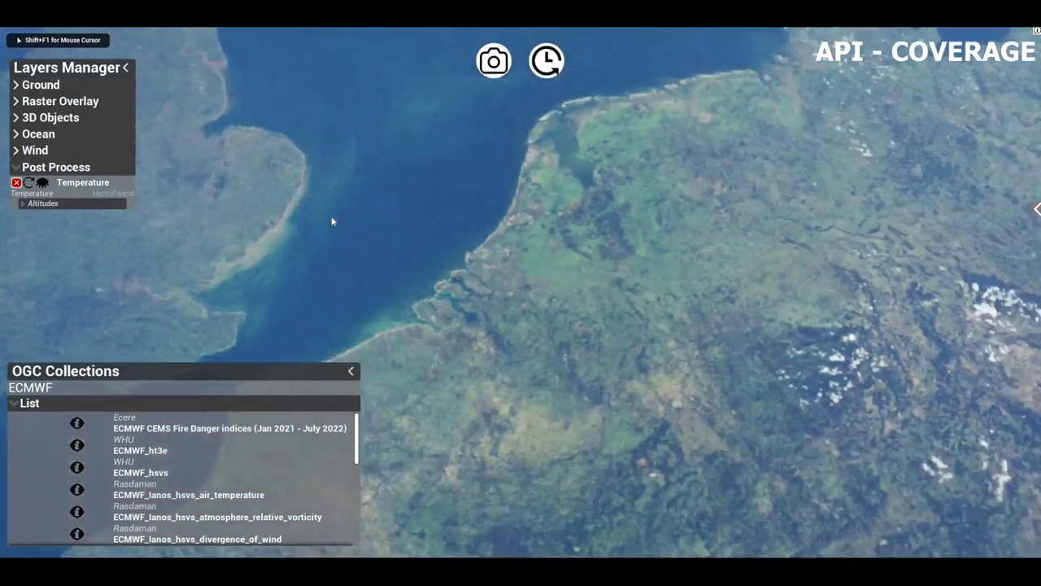
key(shift+F1)
Filter the OGC collections by "humidity" and open the information of ECMWF_Ianos_hsvs_relative_humidity
click(111, 383)
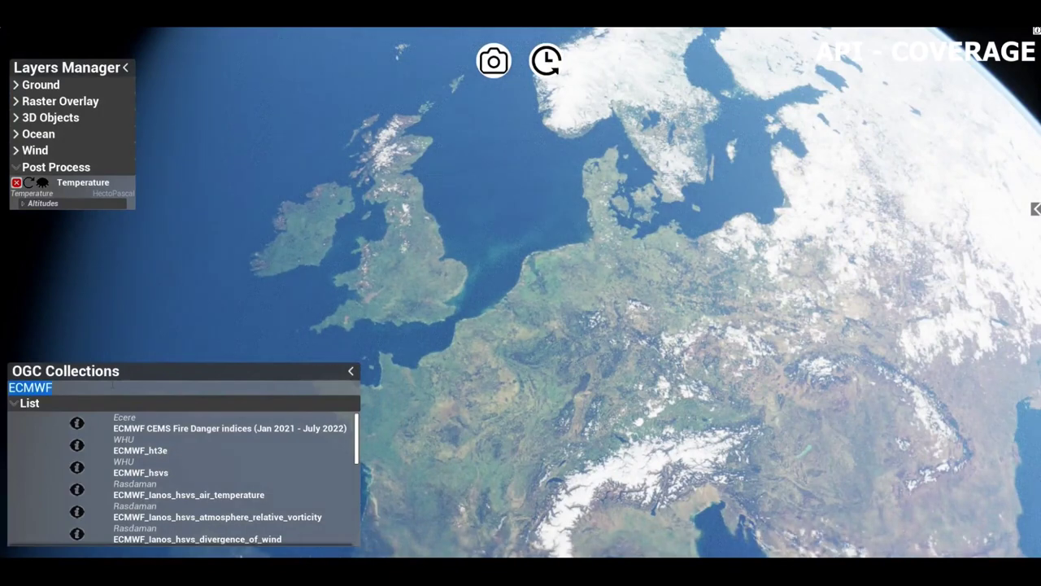
text(humidity)
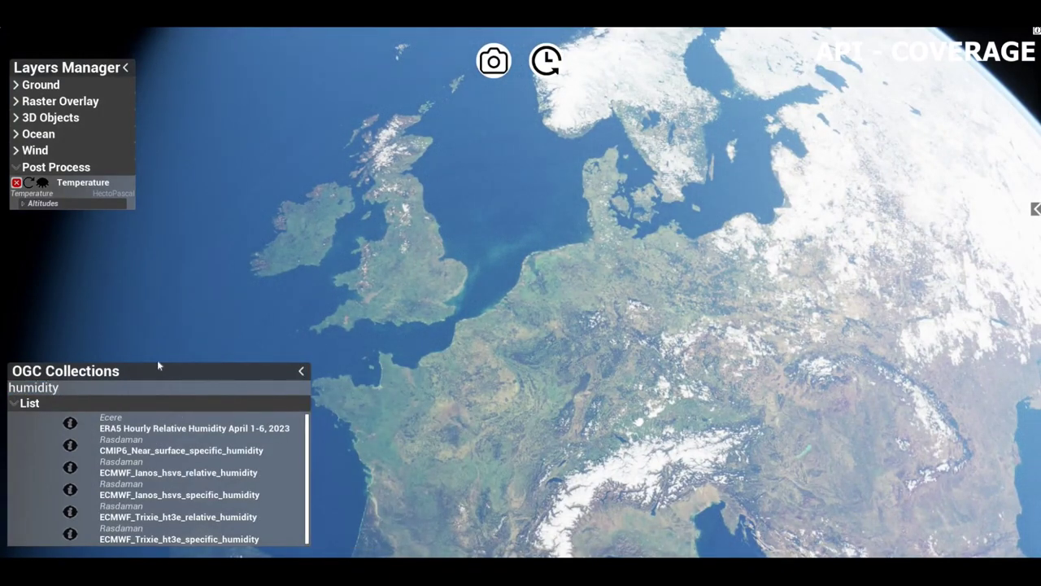
click(70, 468)
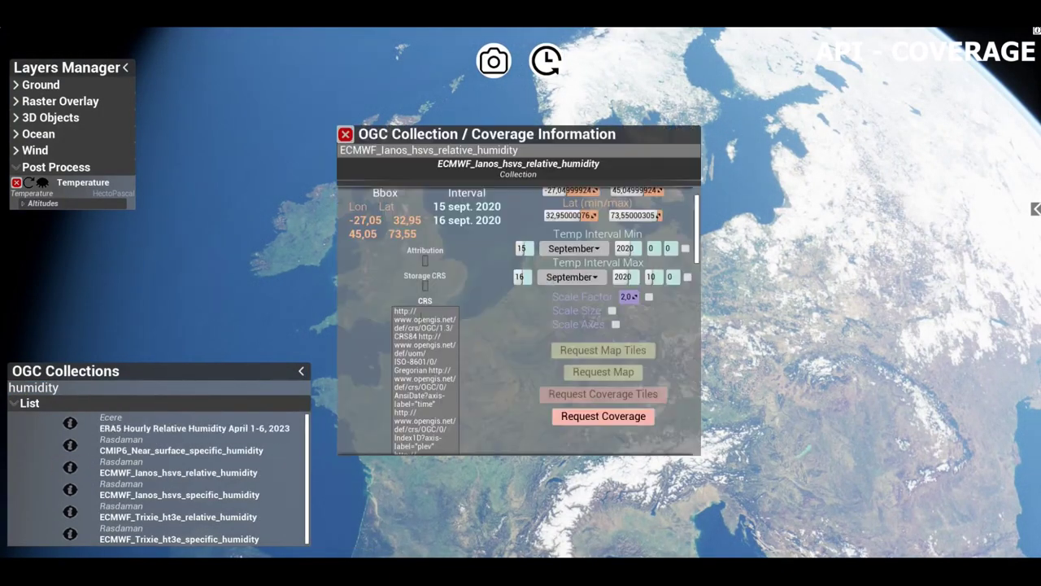
Limit the requested area to longitude 0 to 30 and latitude 35 to 60
scroll(566, 241, up, 1)
click(568, 228)
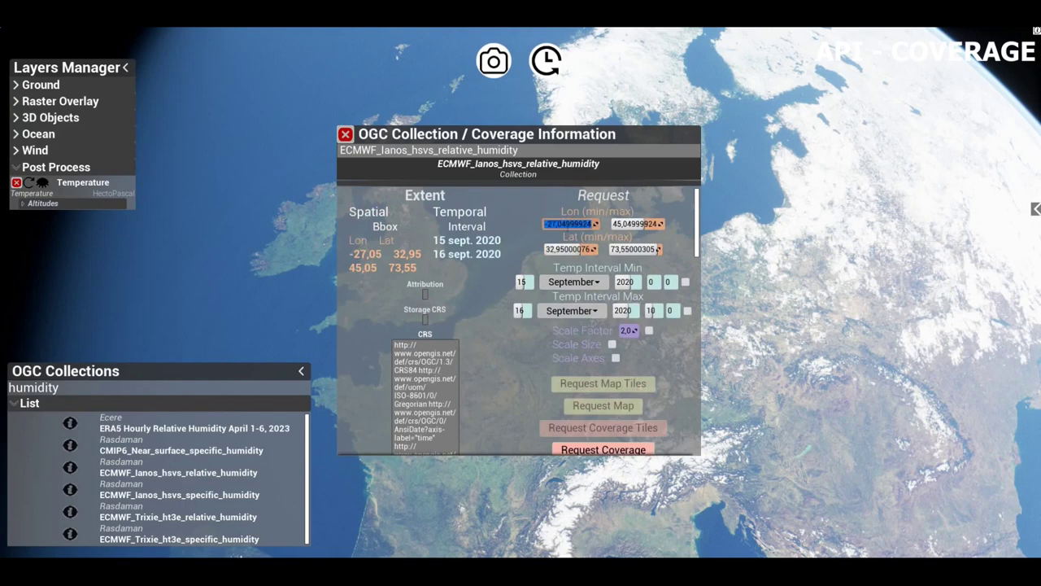
text(0)
key(Tab)
text(30)
key(Tab)
text(35)
key(Tab)
text(6)
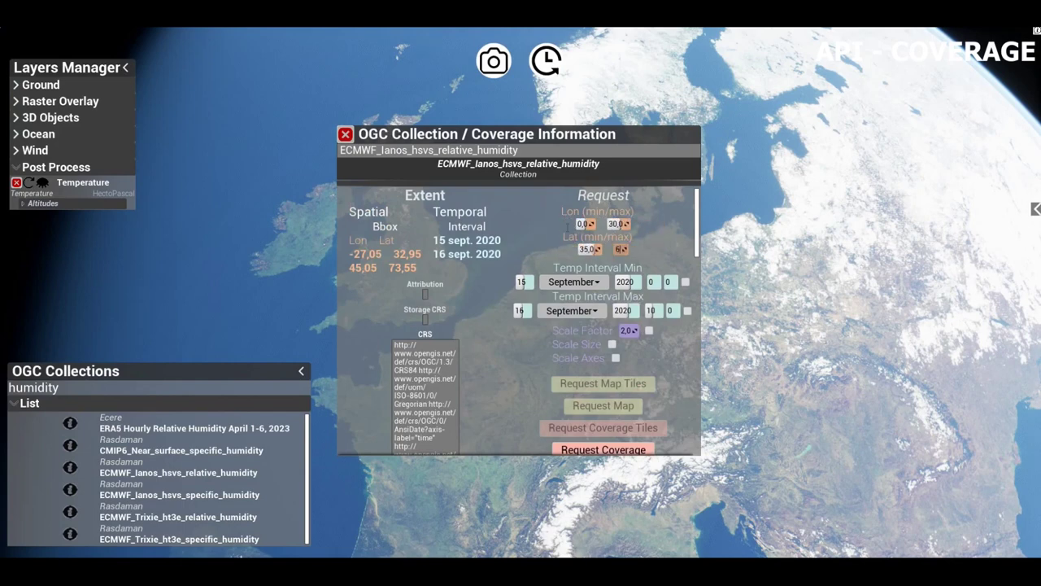
text(0)
key(Tab)
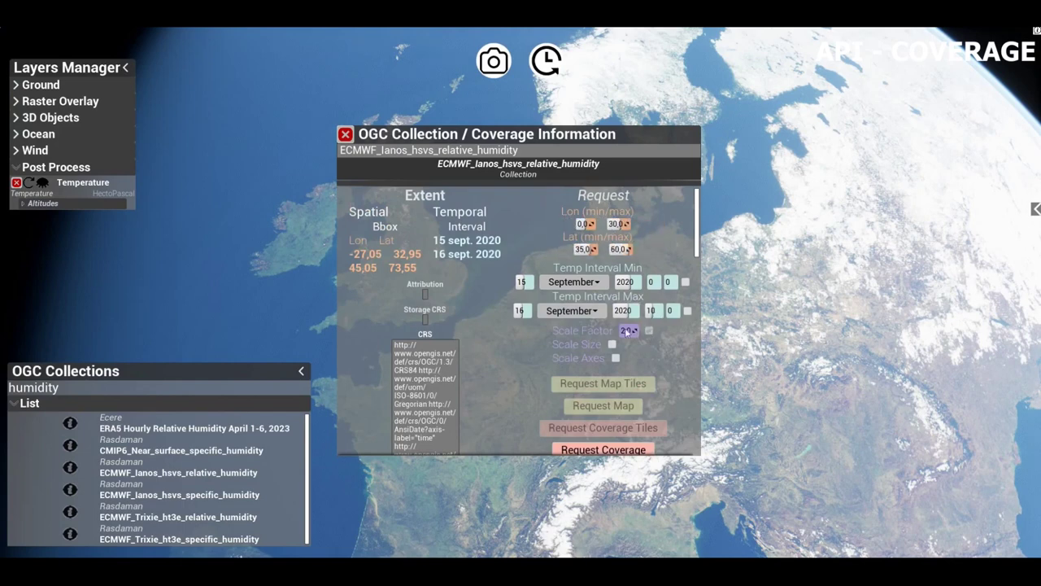
Enable Scale Factor for the request and set it to 3
click(648, 330)
text(3)
key(Return)
Restrict the time axis to the coordinate 2020-09-15T00:00:00.000Z and mark plev as the altitude axis
scroll(399, 291, down, 5)
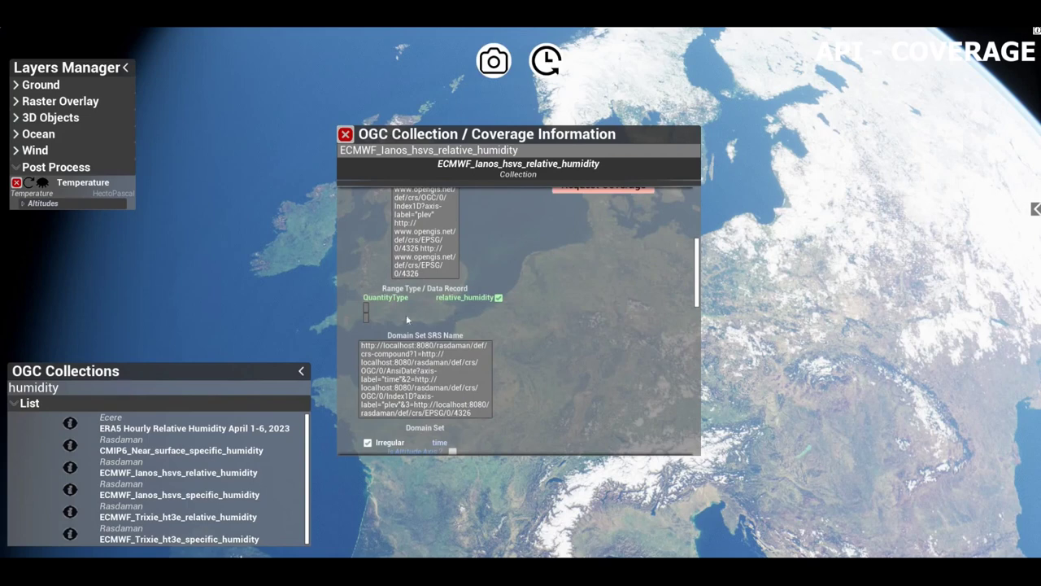
scroll(408, 320, down, 5)
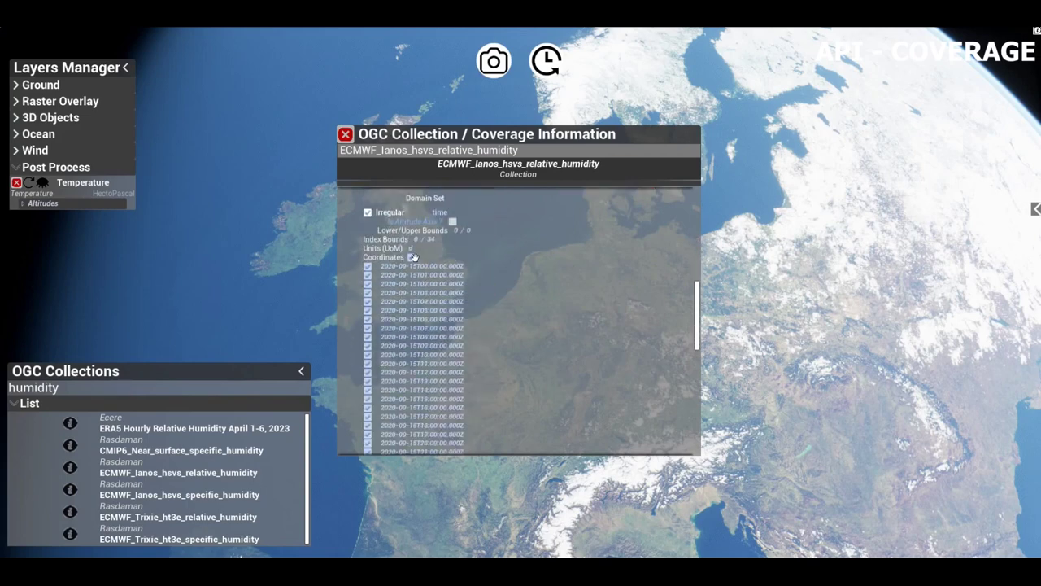
scroll(460, 309, down, 5)
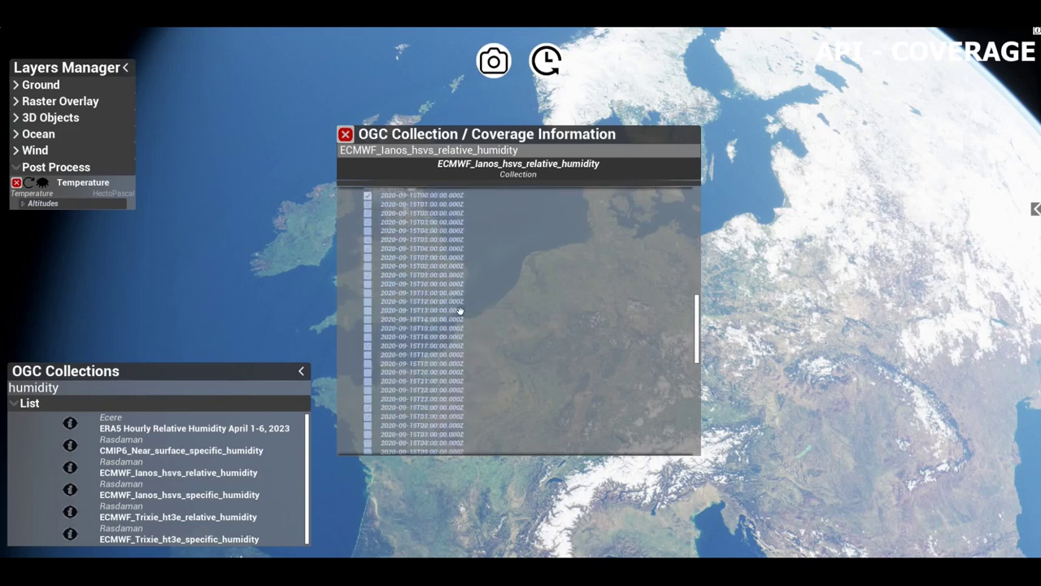
scroll(459, 309, down, 4)
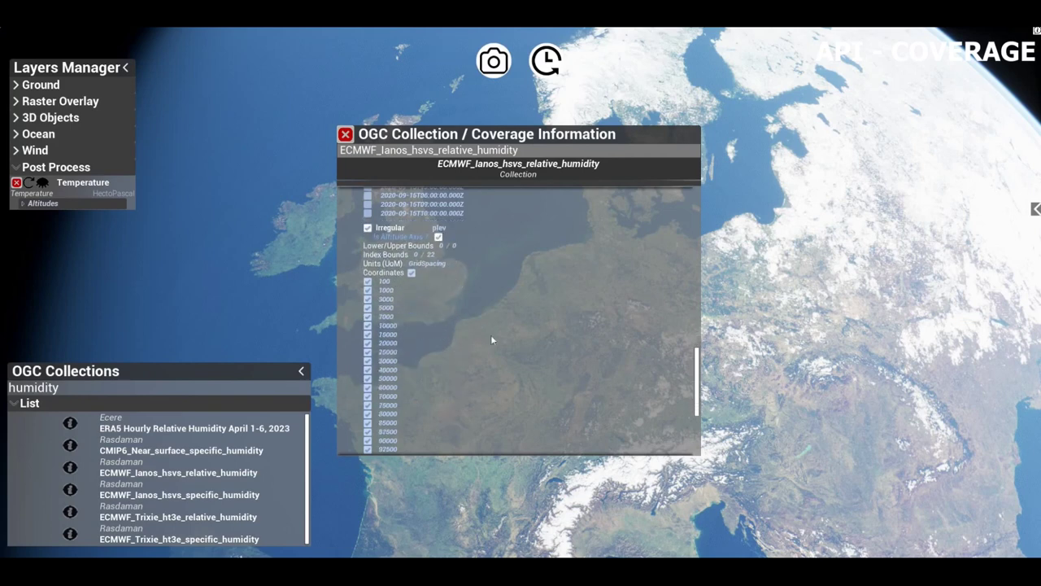
Request the ECMWF_Ianos_hsvs_relative_humidity coverage
scroll(539, 343, up, 15)
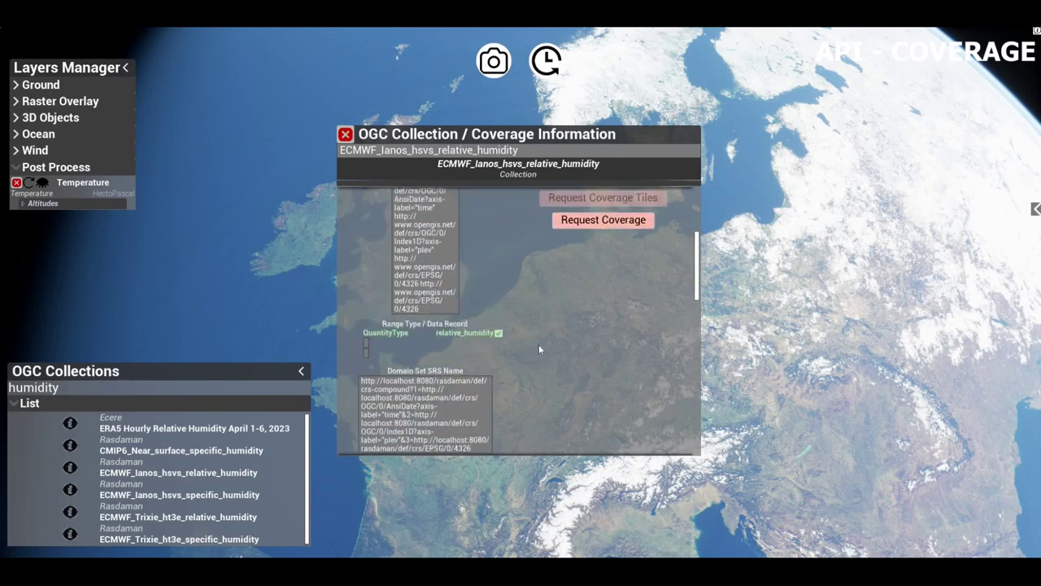
scroll(540, 349, up, 5)
click(574, 414)
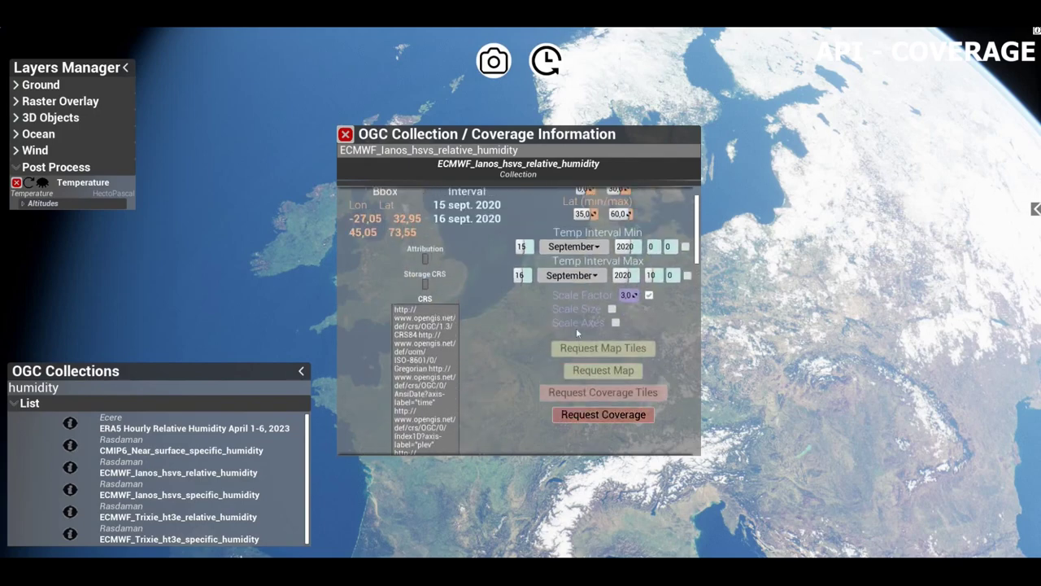
Create a post-process data service of type Humidity with the service name Humidity1
click(579, 291)
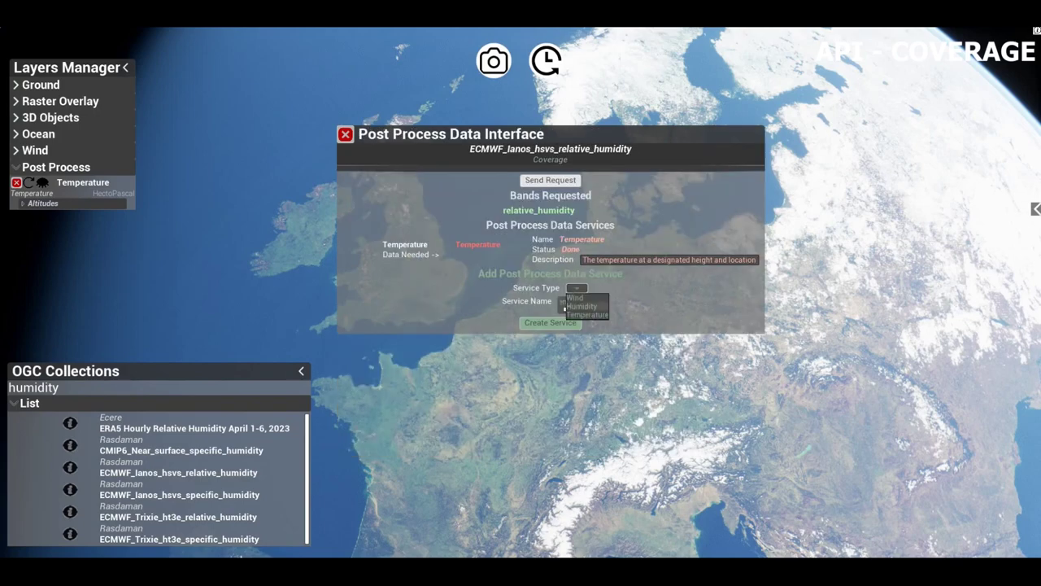
click(582, 302)
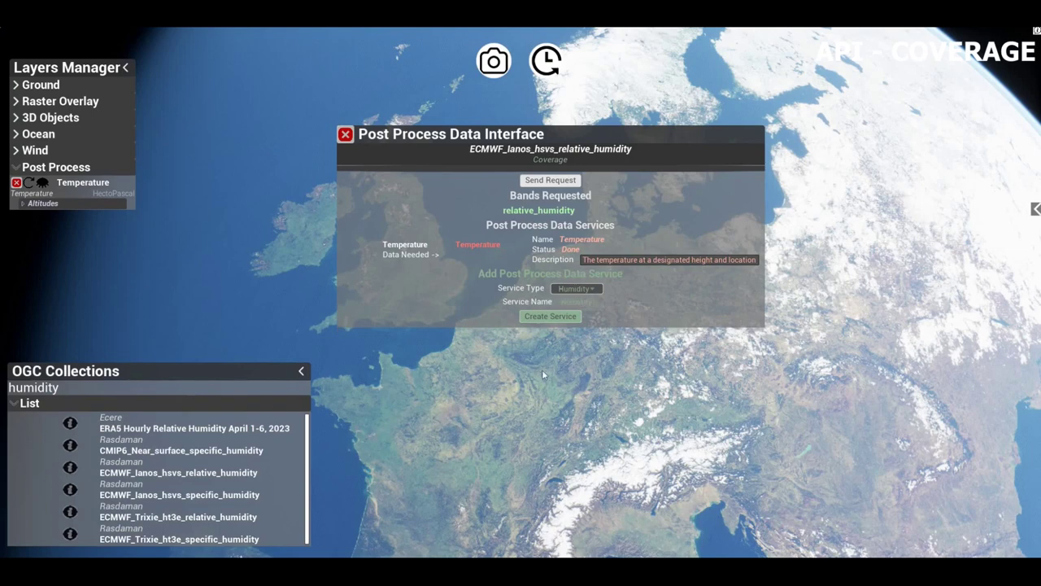
click(550, 316)
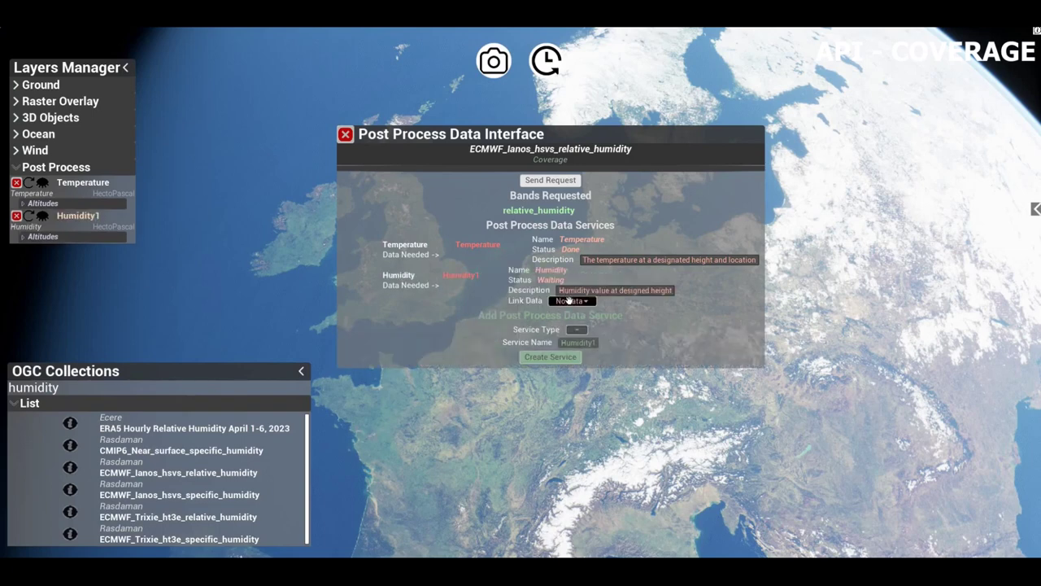
Link the Humidity1 service to the relative_humidity band and send the data request
click(572, 301)
click(573, 320)
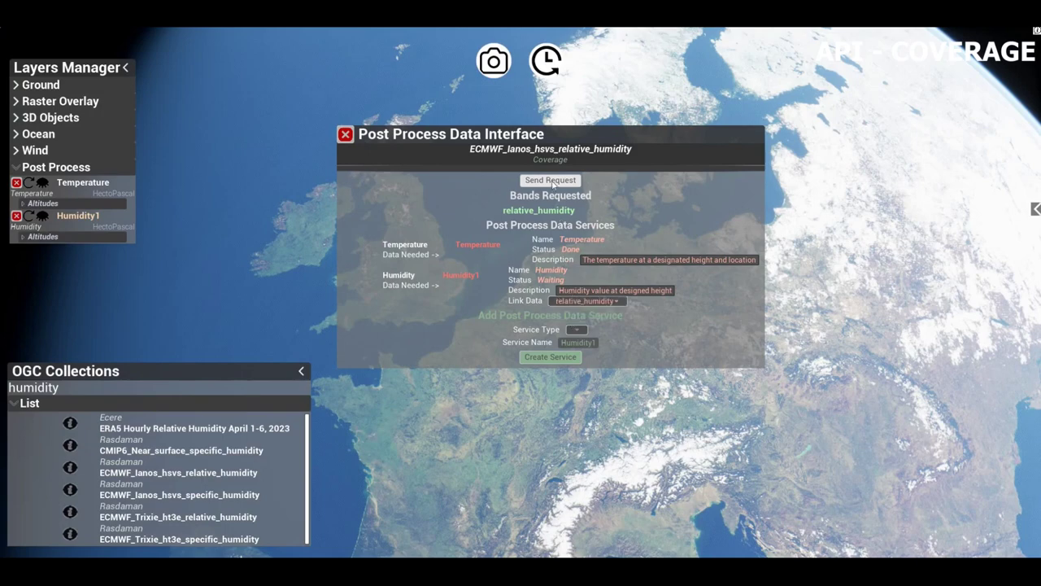
click(551, 180)
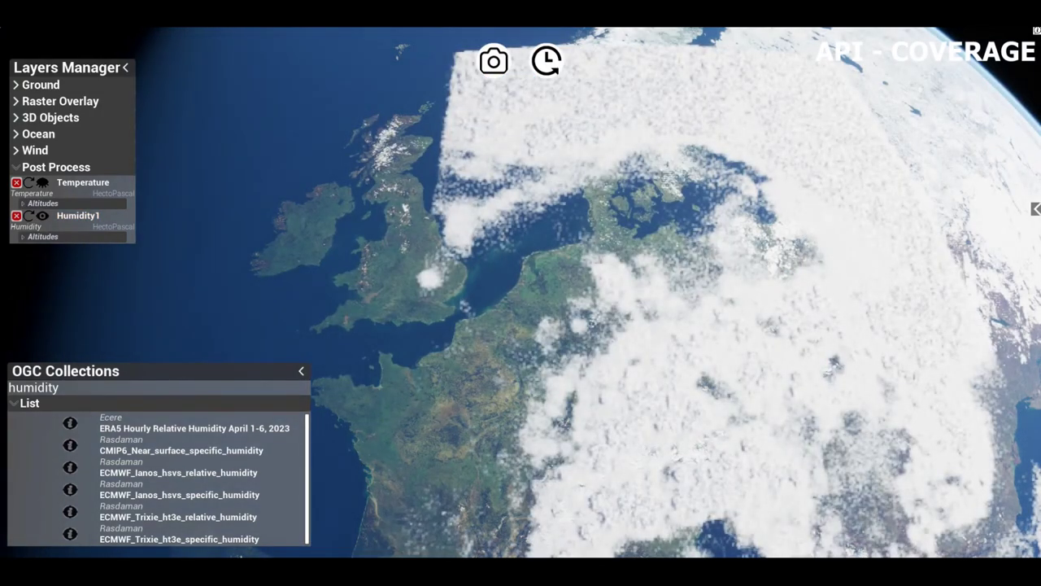
Show the Humidity1 layer at altitude 97500, then switch it back to 100000, refreshing after each change
click(24, 238)
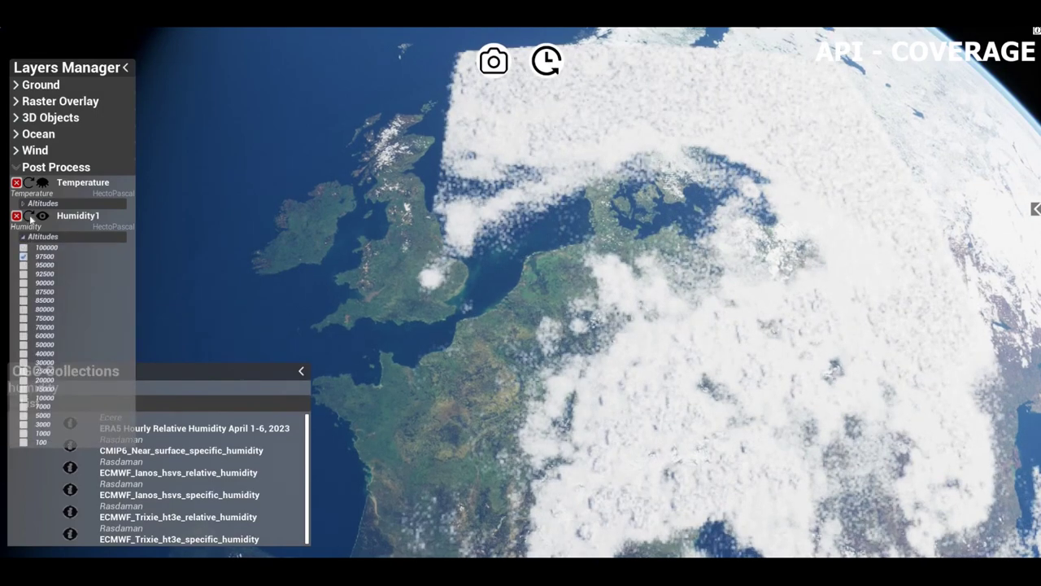
click(29, 216)
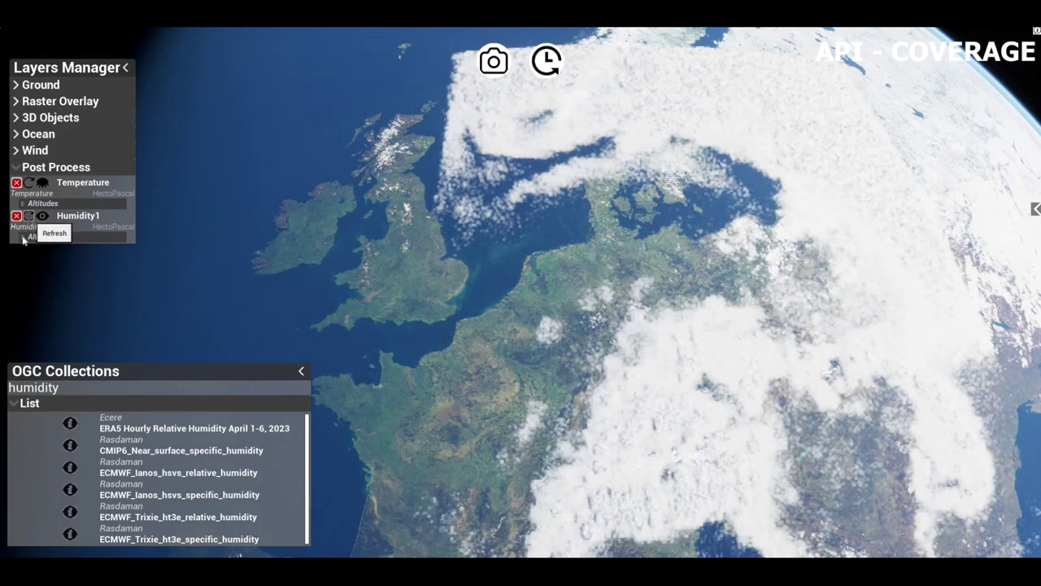
click(24, 238)
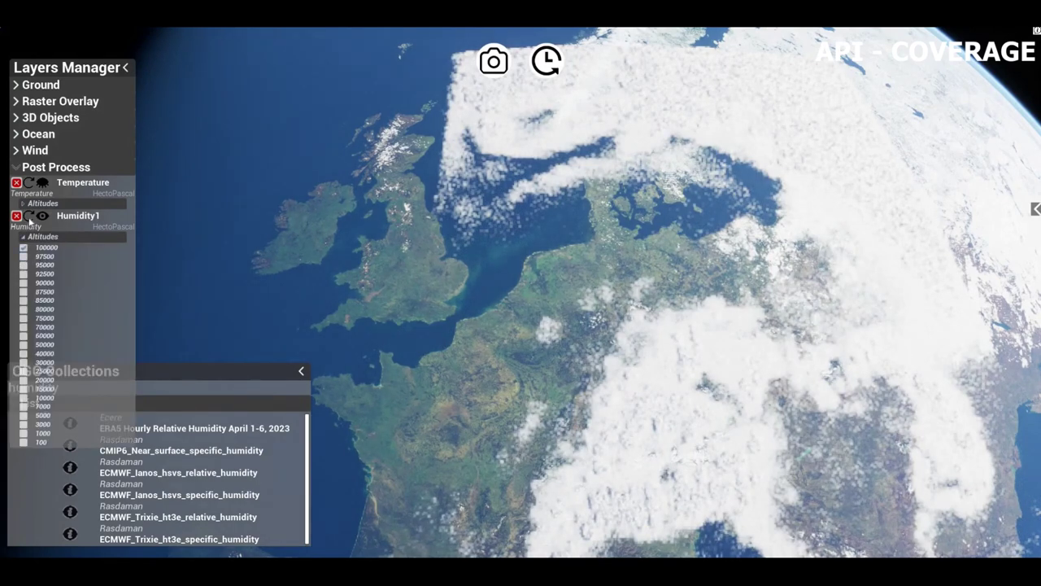
click(29, 216)
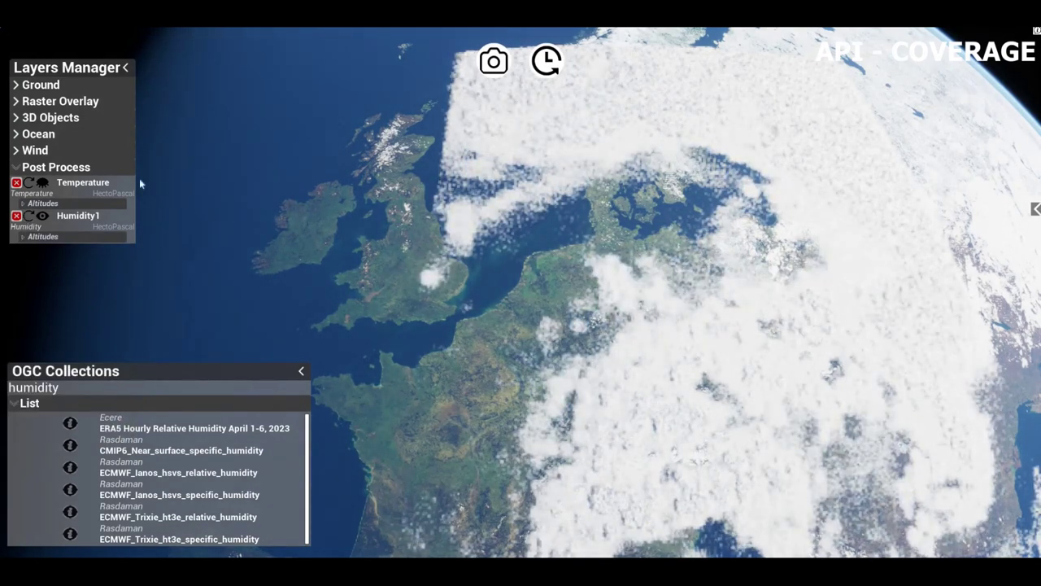
Reopen the ECMWF_Ianos_hsvs_relative_humidity collection and limit the request to longitude 0 to 30 and latitude 35 to 60
click(70, 467)
scroll(563, 228, up, 1)
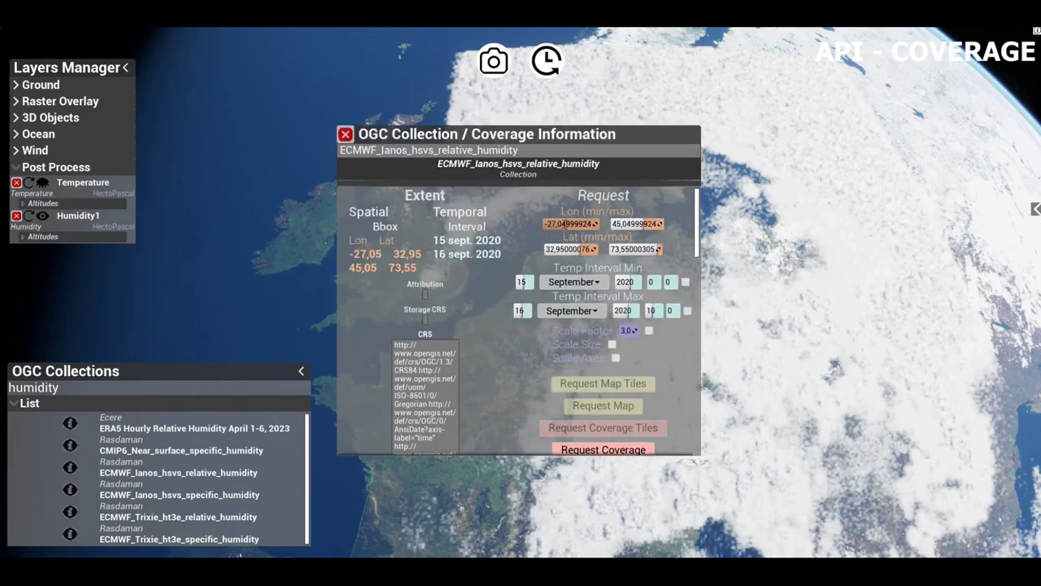
double_click(578, 224)
text(0)
key(Tab)
text(30)
key(Tab)
text(35)
key(Tab)
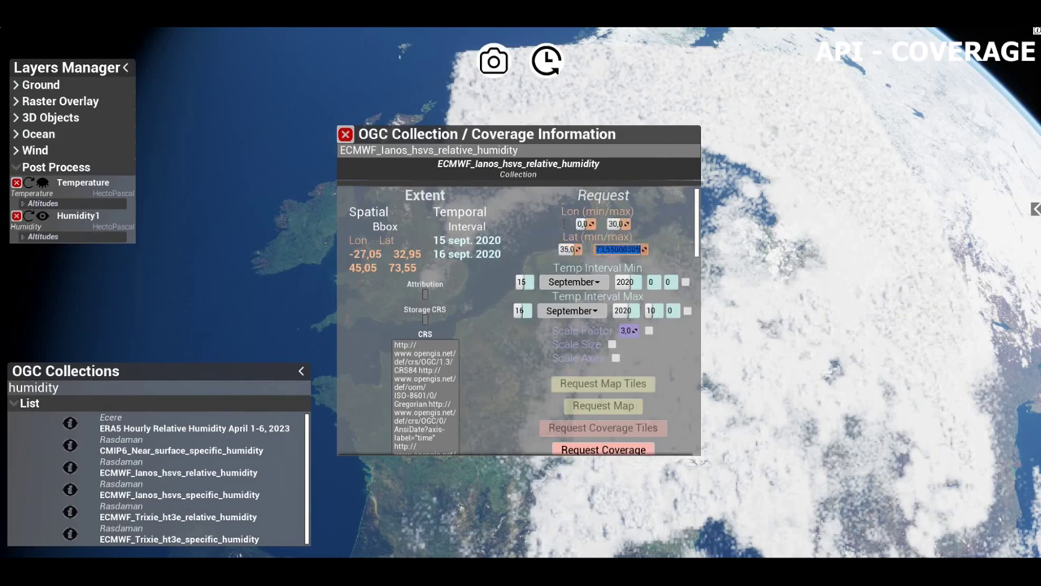
text(60)
key(Tab)
Select the 2020-09-16T10:00 time coordinate for the relative humidity coverage and mark plev as the altitude axis
scroll(528, 295, down, 10)
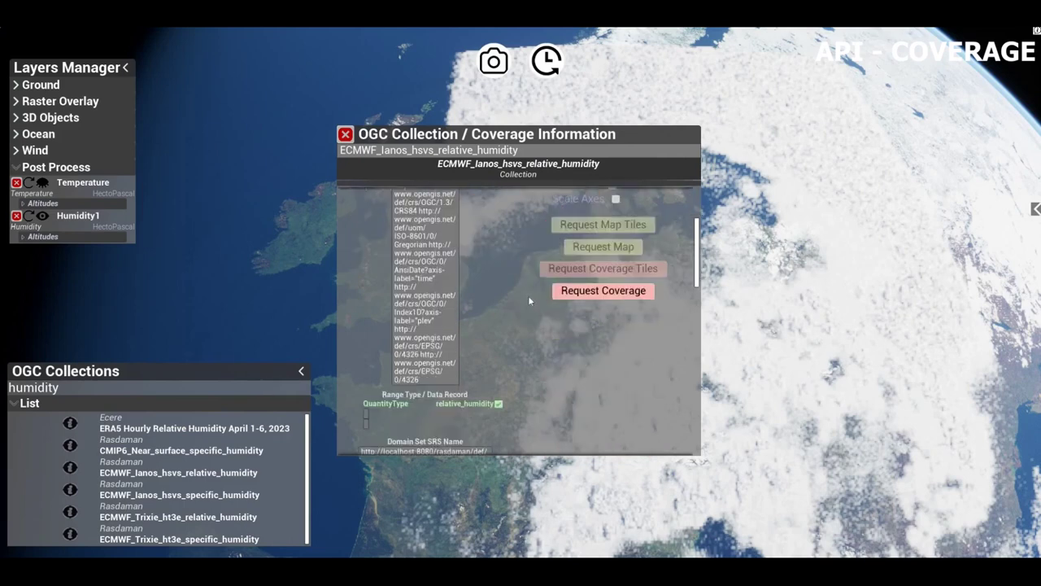
click(412, 258)
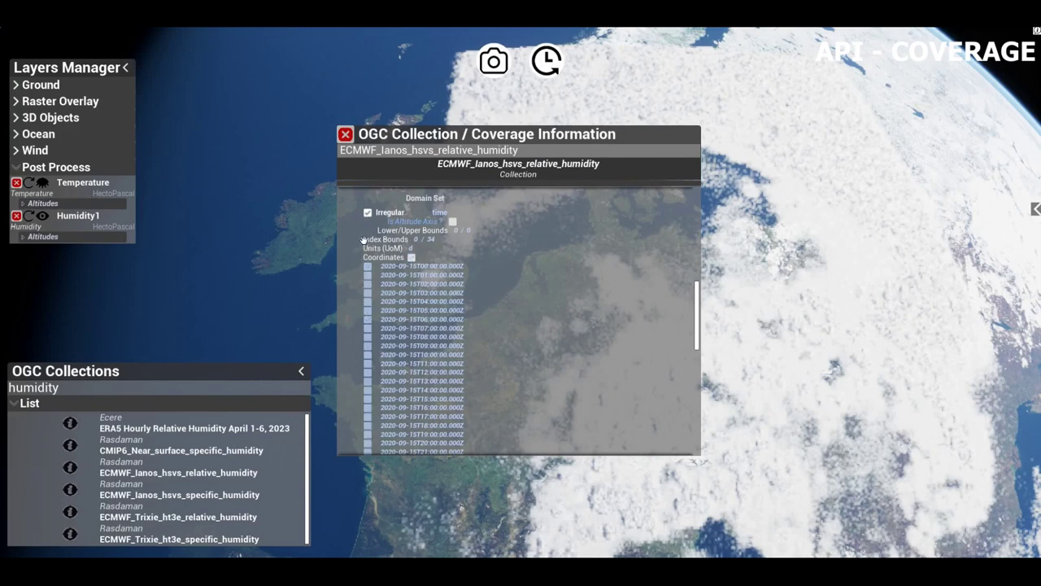
scroll(413, 258, down, 1)
scroll(372, 419, down, 5)
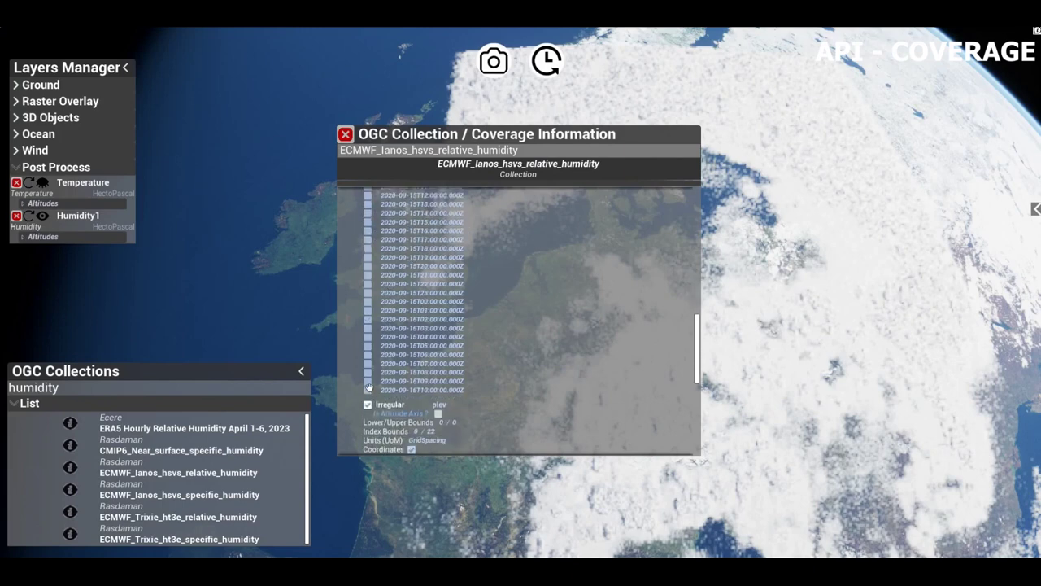
click(368, 387)
scroll(430, 372, down, 1)
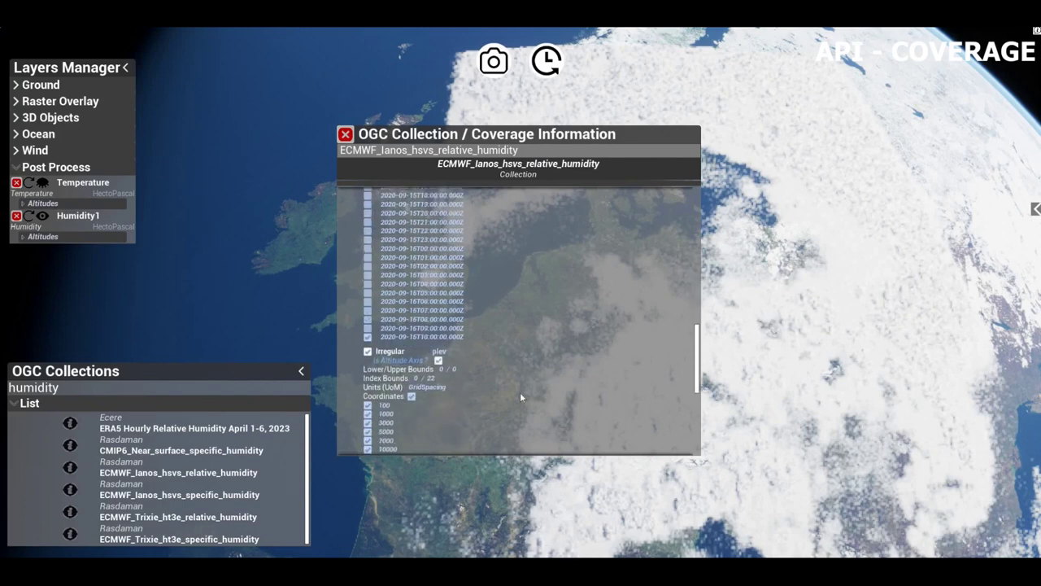
Enable the scale factor of 3 and request the relative humidity coverage
scroll(519, 392, up, 5)
scroll(592, 374, up, 5)
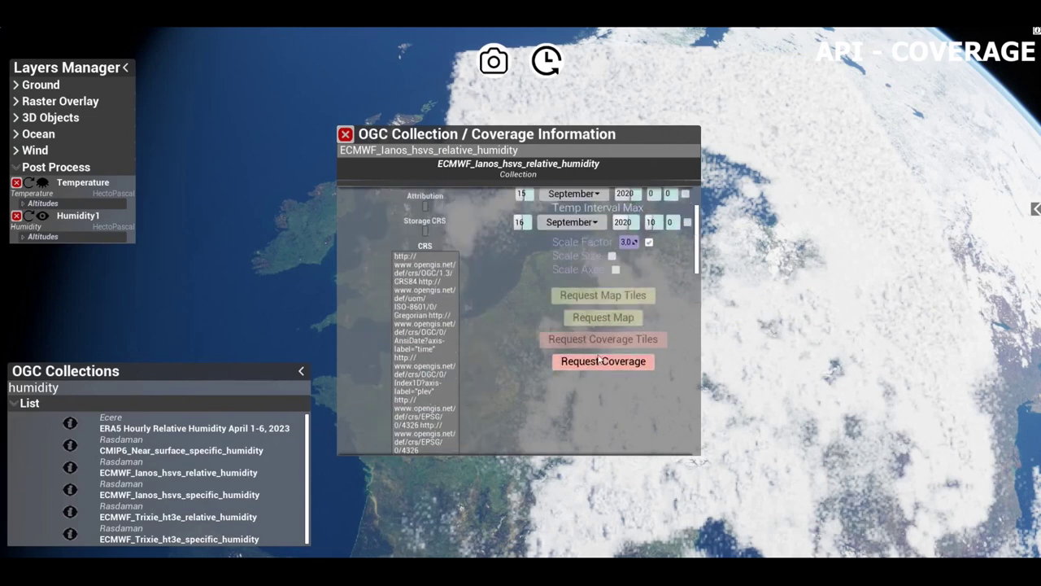
click(602, 361)
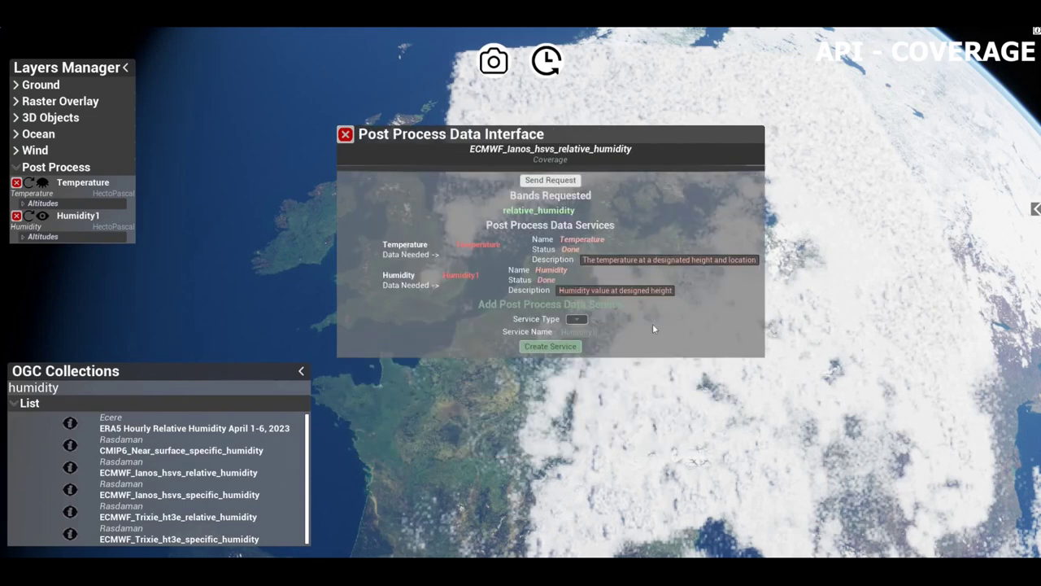
Create another post-process data service of type Humidity with the service name Humidity2
click(579, 319)
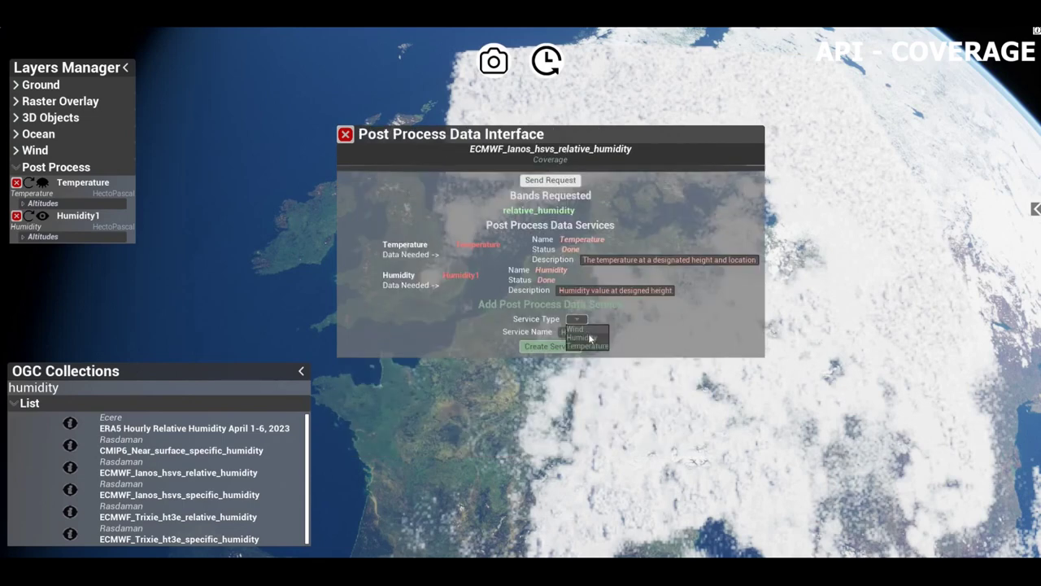
click(589, 336)
click(576, 347)
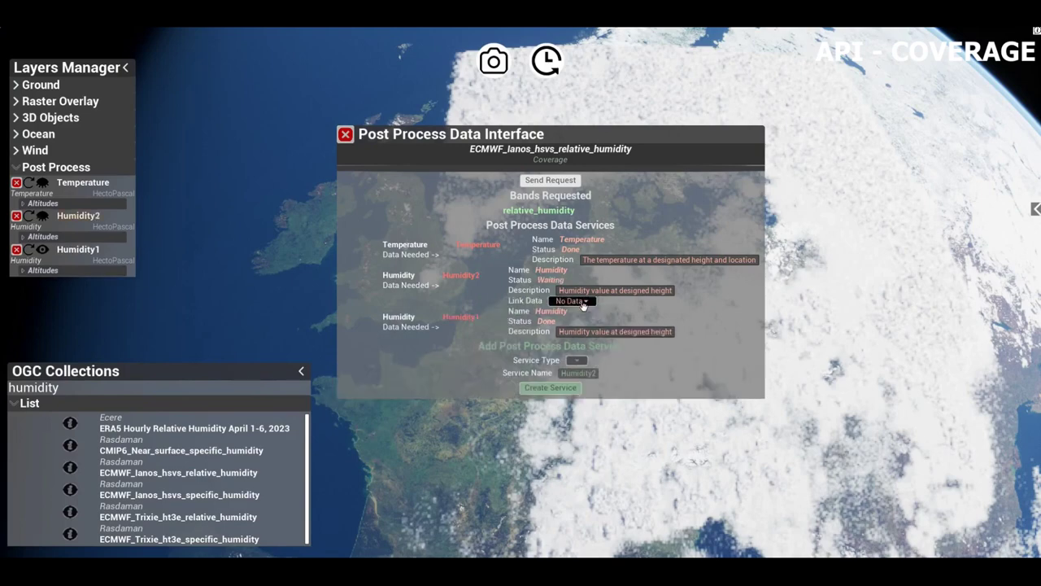
Link the Humidity2 service to the relative_humidity band and send the data request
click(583, 303)
click(579, 318)
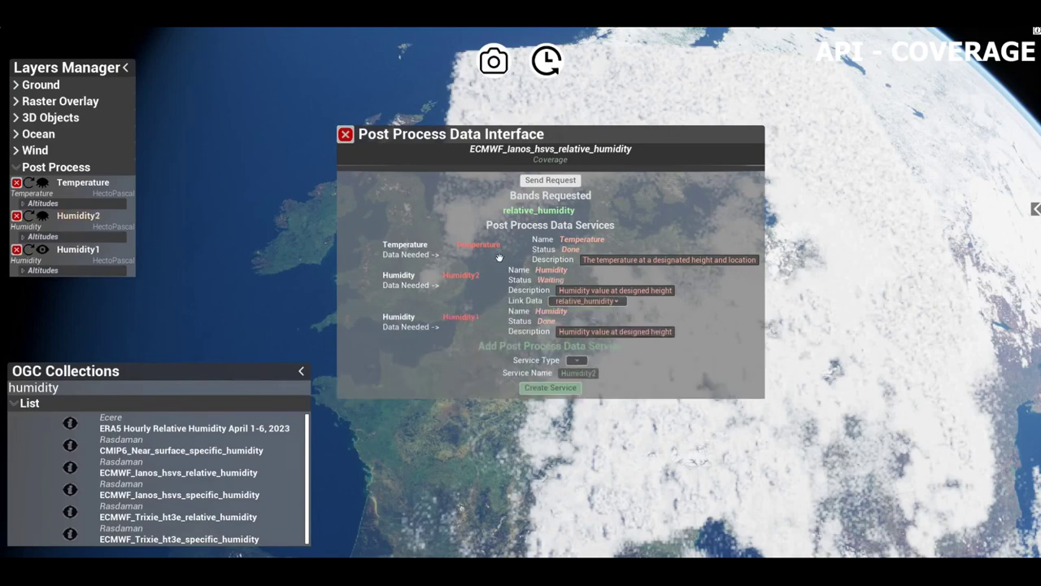
click(535, 183)
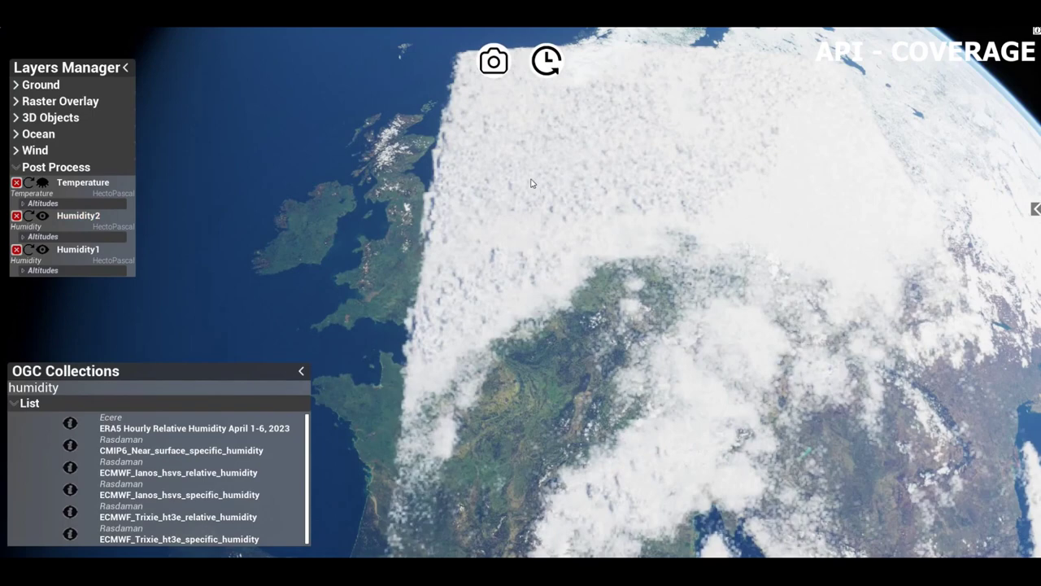
Compare the Humidity1 and Humidity2 layers by toggling their visibility, and leave both hidden
click(44, 216)
click(43, 249)
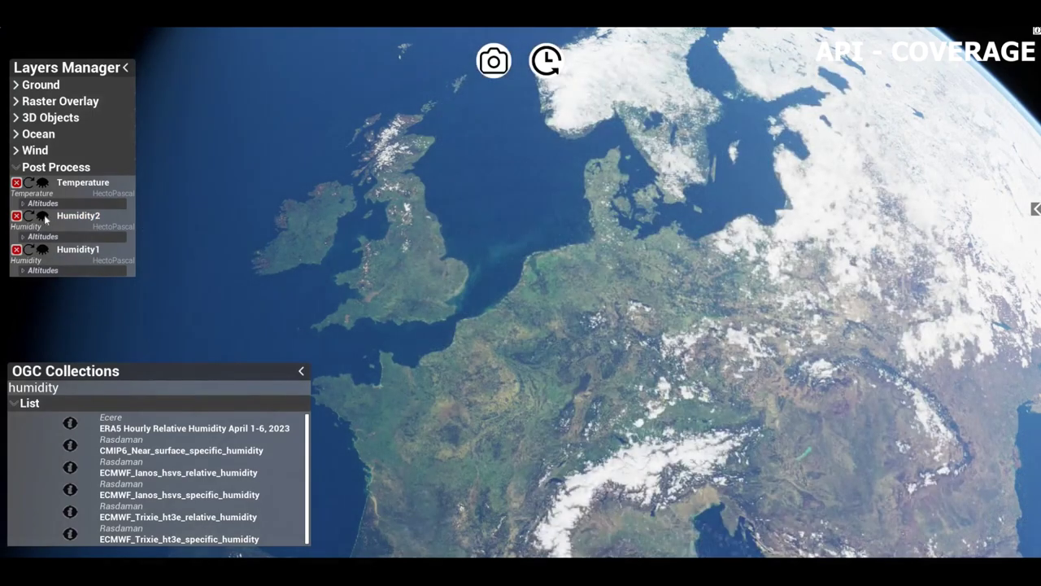
click(44, 217)
click(44, 249)
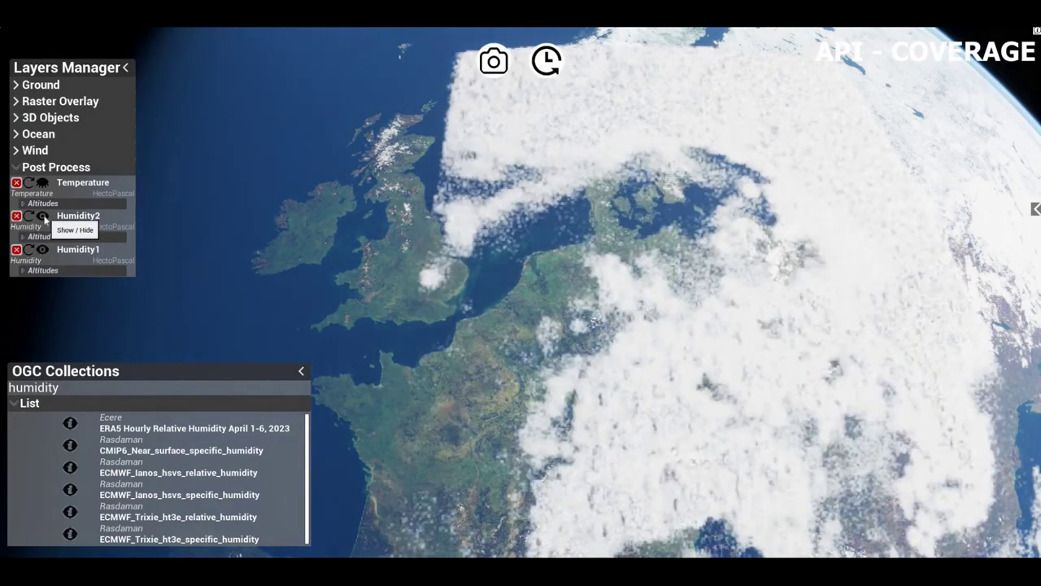
click(44, 217)
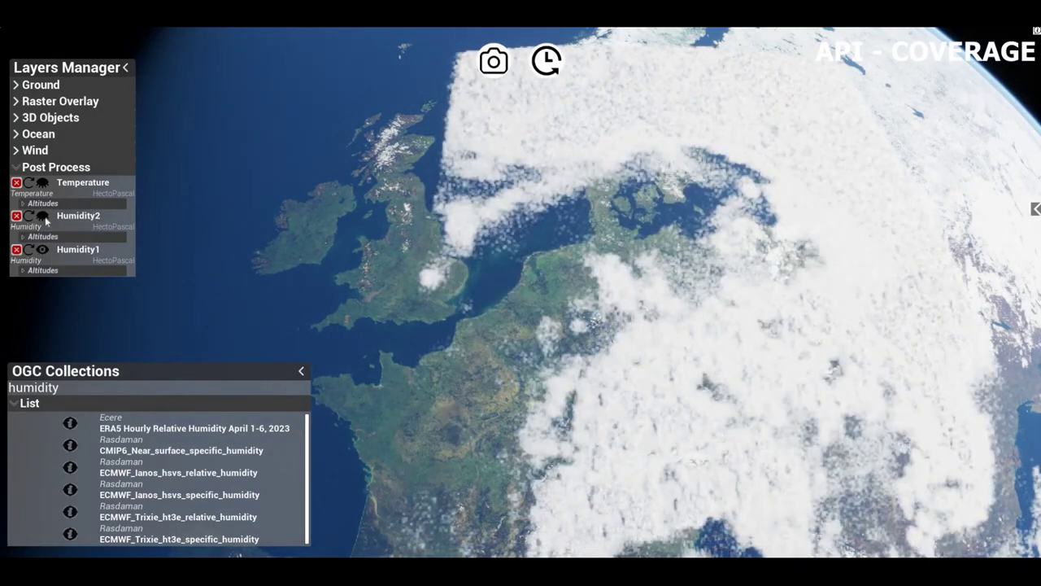
click(44, 217)
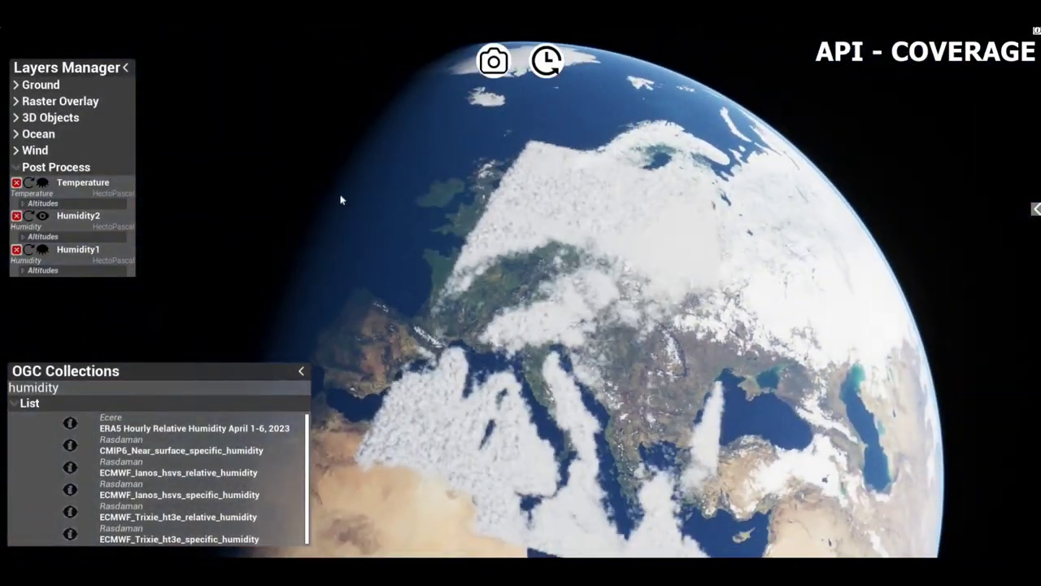
click(42, 218)
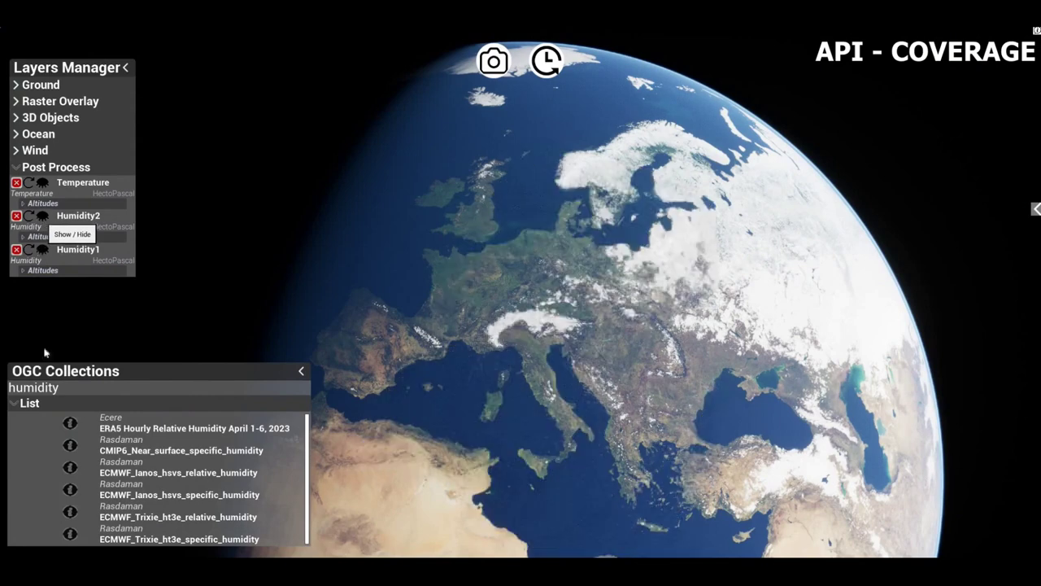
Search the OGC collections for Wind and open the Wind Velocity collection's information
text(Wind)
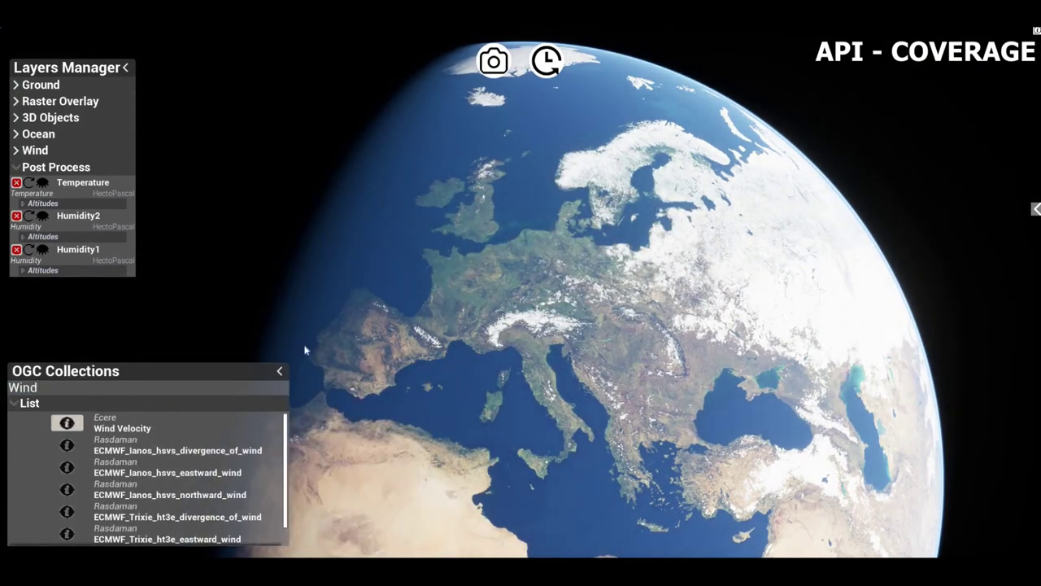
click(67, 423)
Limit the Wind Velocity request to longitude 0 to 35 and latitude 40 to 70, with a scale factor of 2
text(0)
key(Tab)
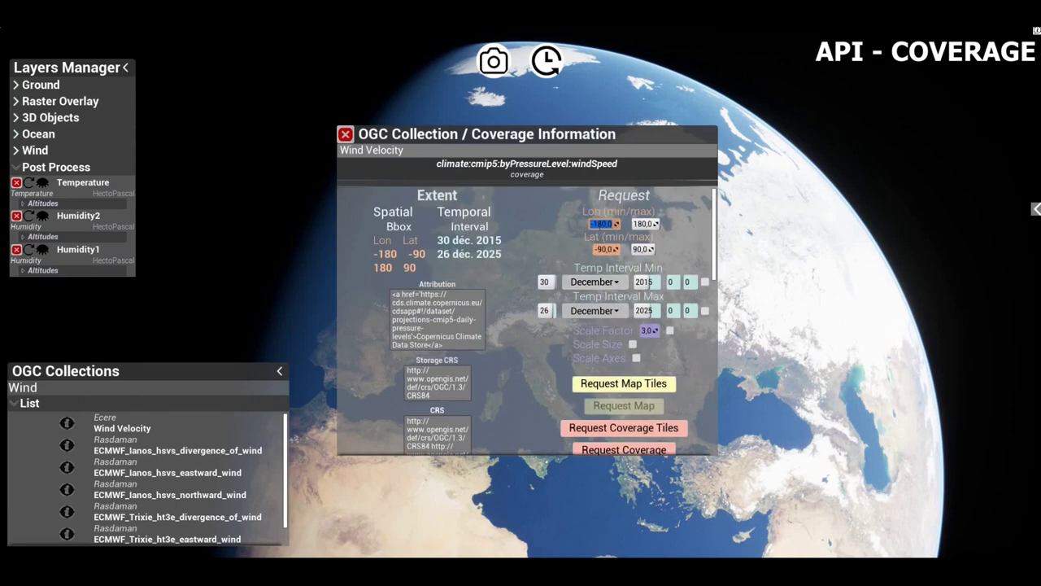
text(35)
key(Tab)
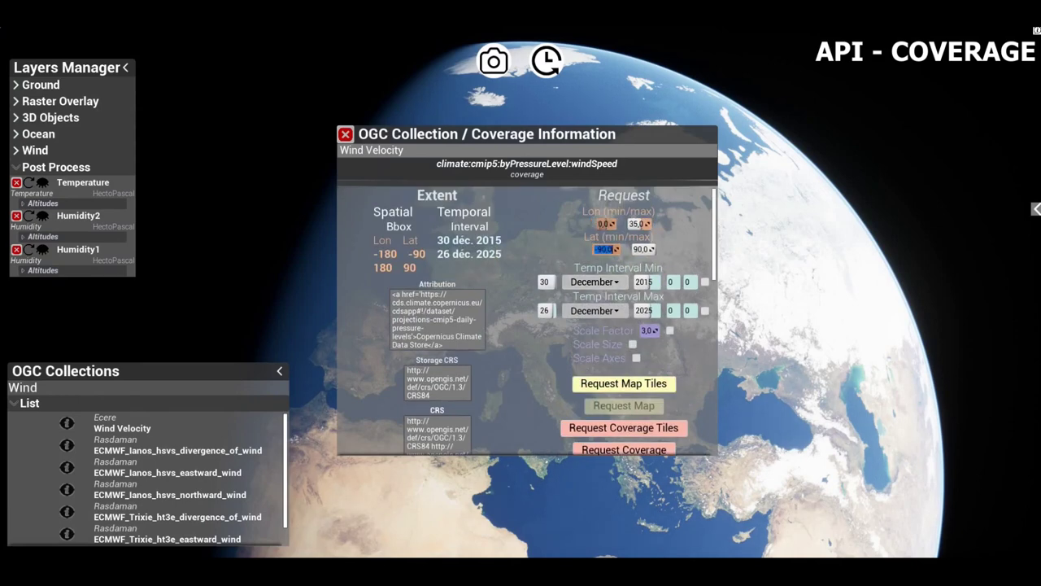
text(40)
key(Tab)
text(70)
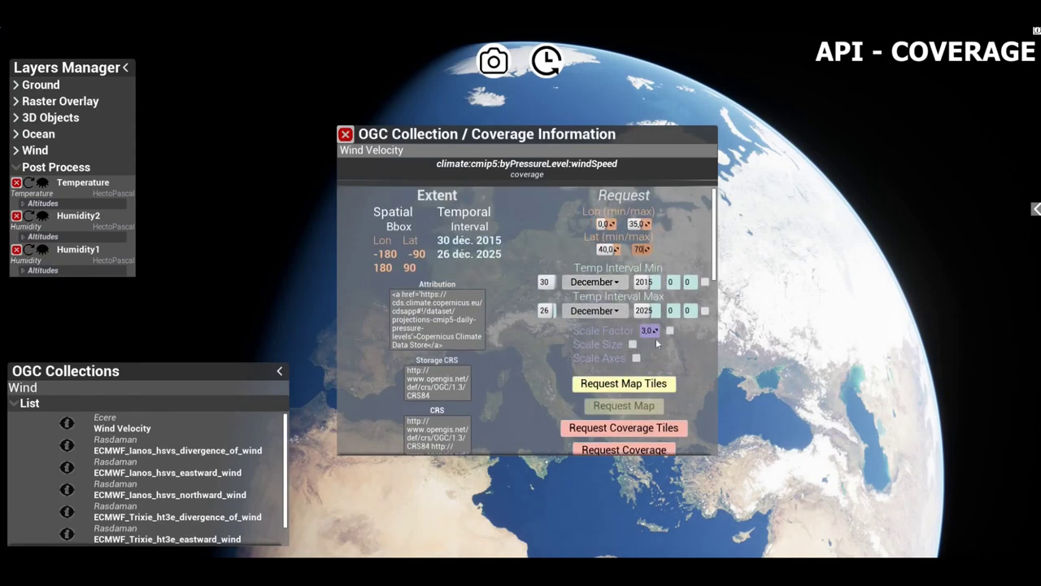
click(661, 330)
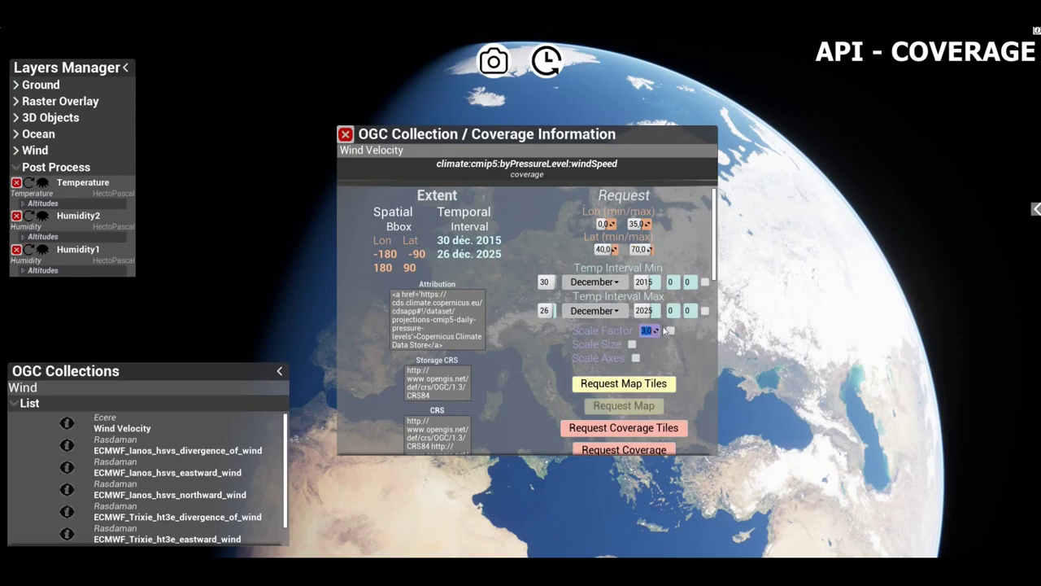
text(2)
Set the time axis to the single coordinate 2025-01-01 and request the Wind Velocity coverage
scroll(549, 358, down, 10)
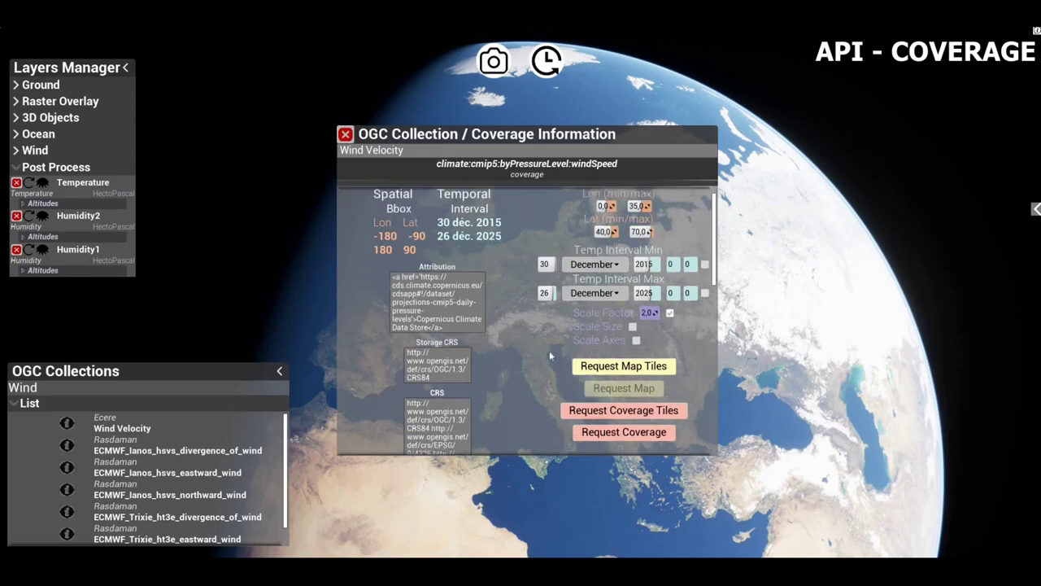
scroll(500, 349, down, 3)
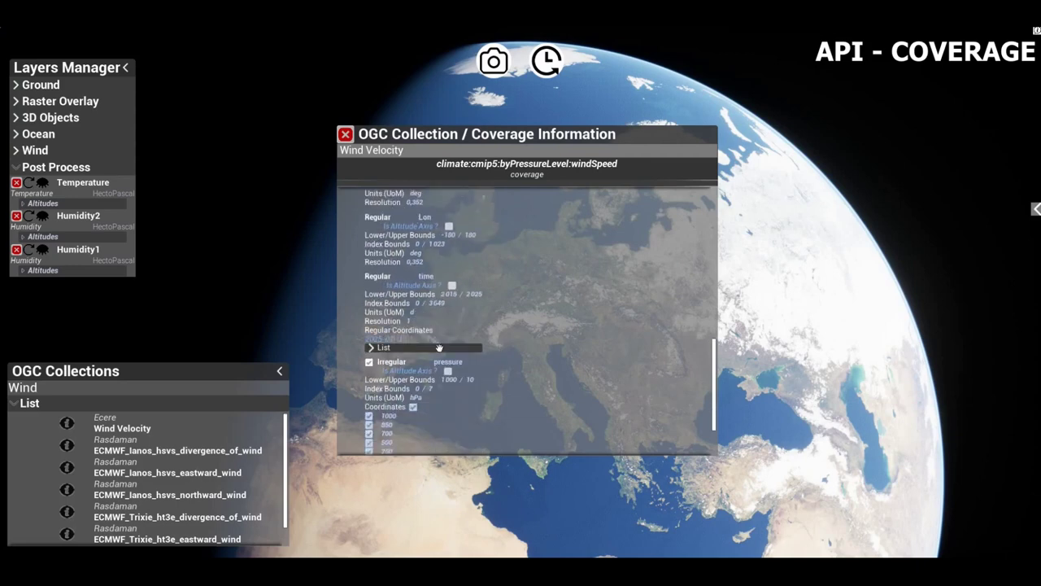
click(378, 349)
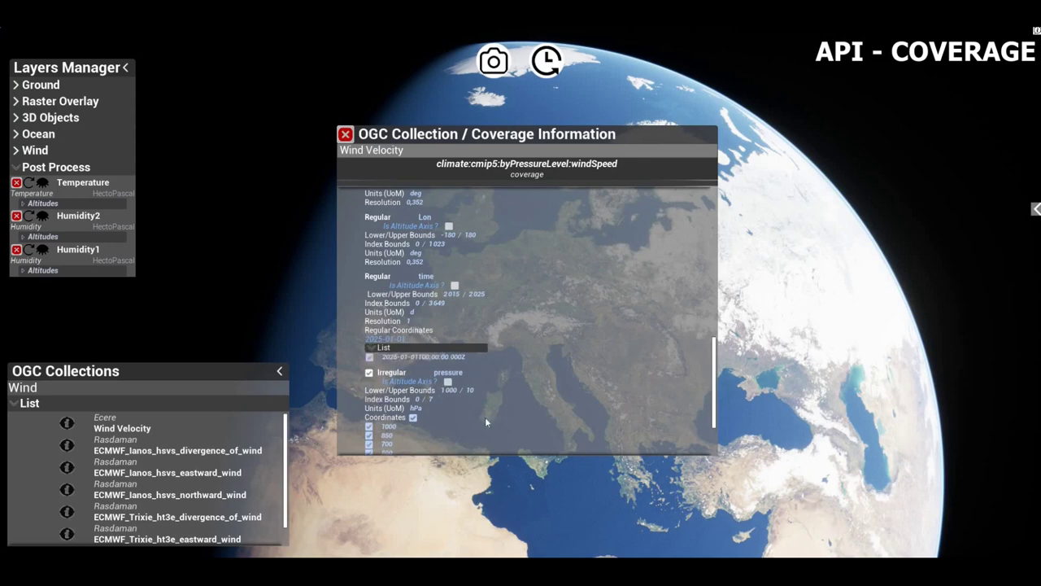
scroll(453, 376, up, 10)
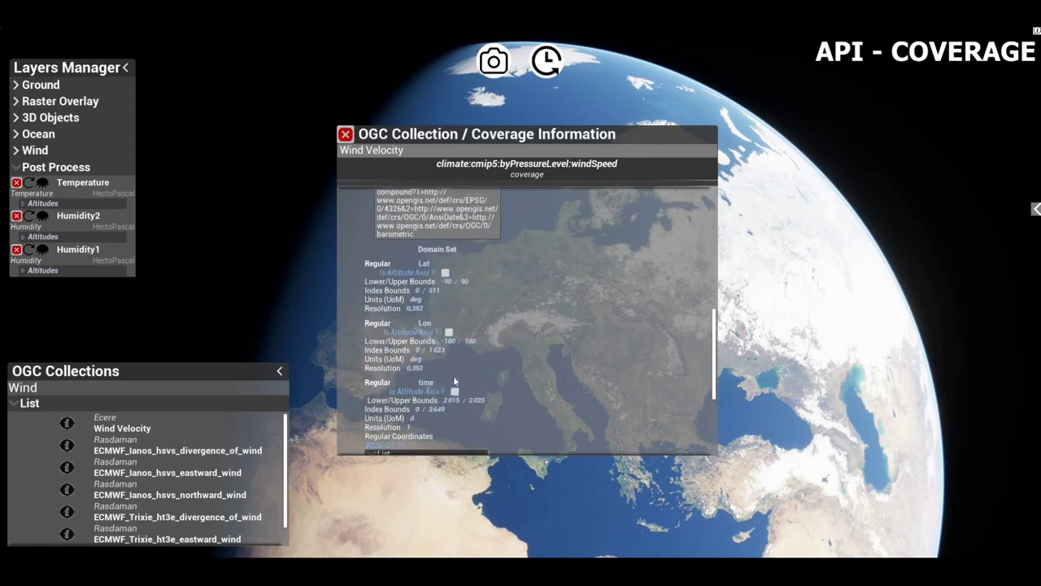
scroll(565, 393, up, 1)
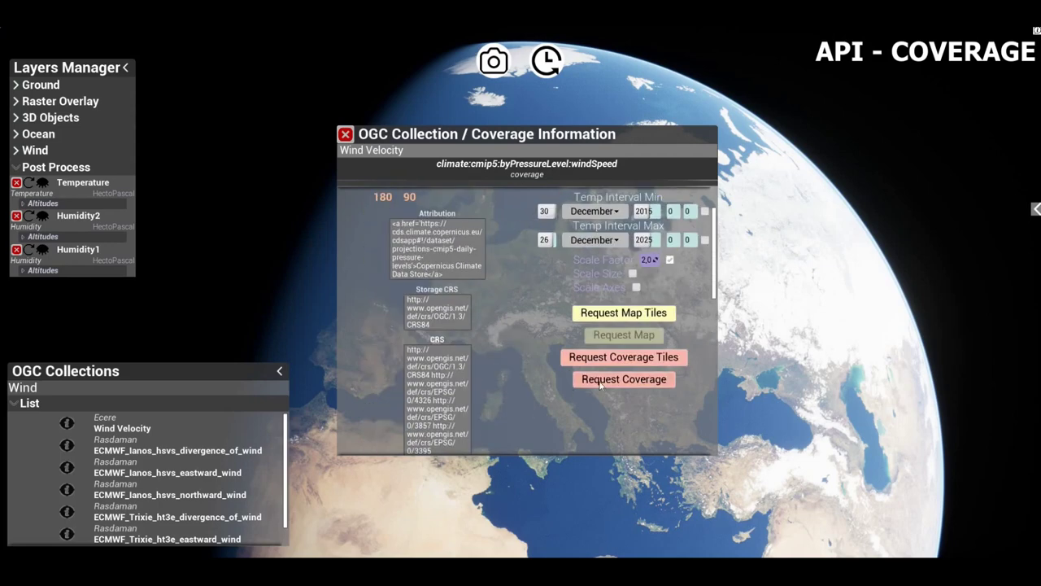
click(594, 359)
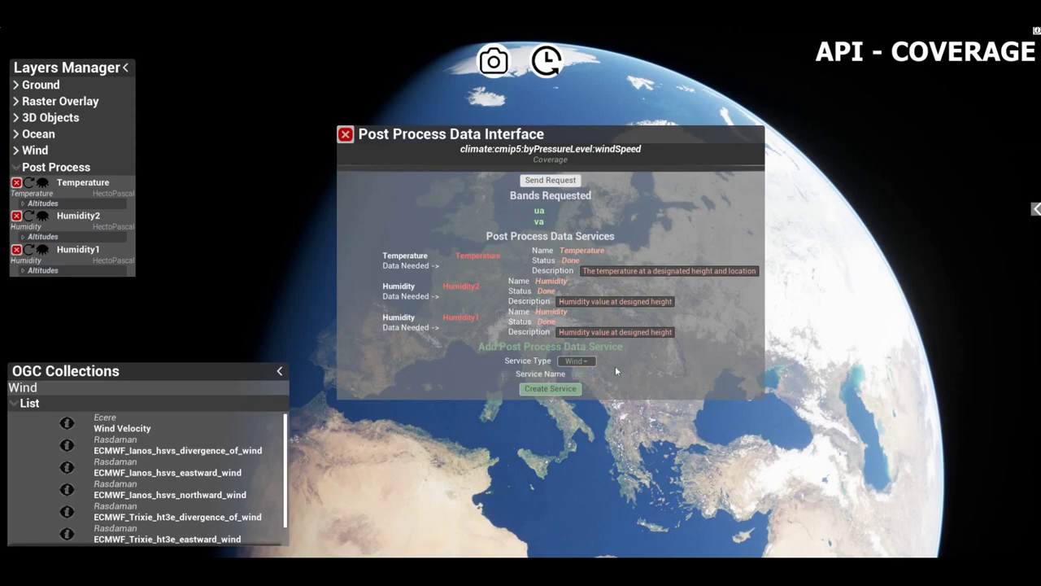
Create a Wind service with U linked to the ua band and V linked to va, and send the data request
click(580, 388)
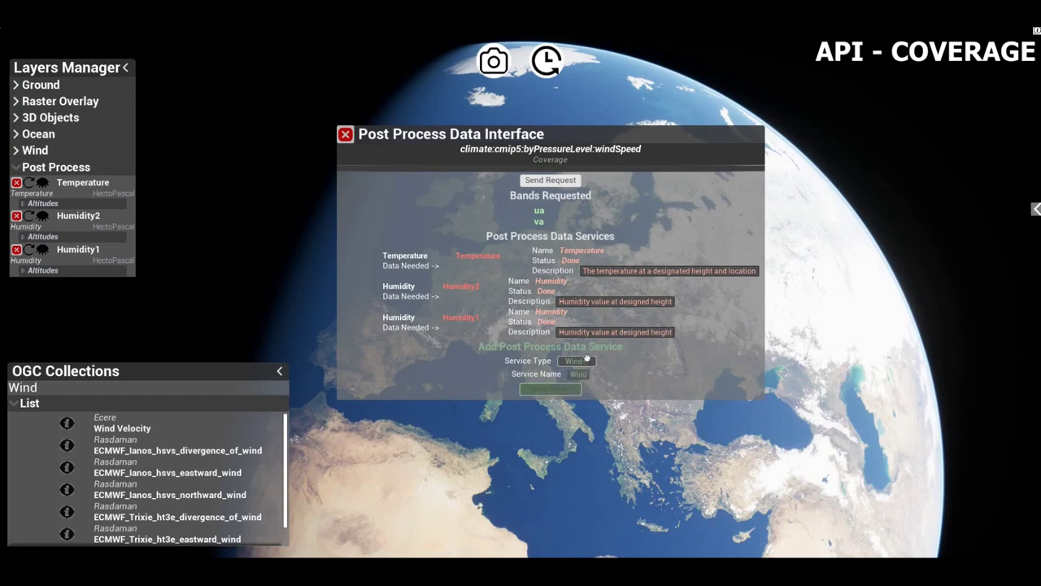
click(544, 281)
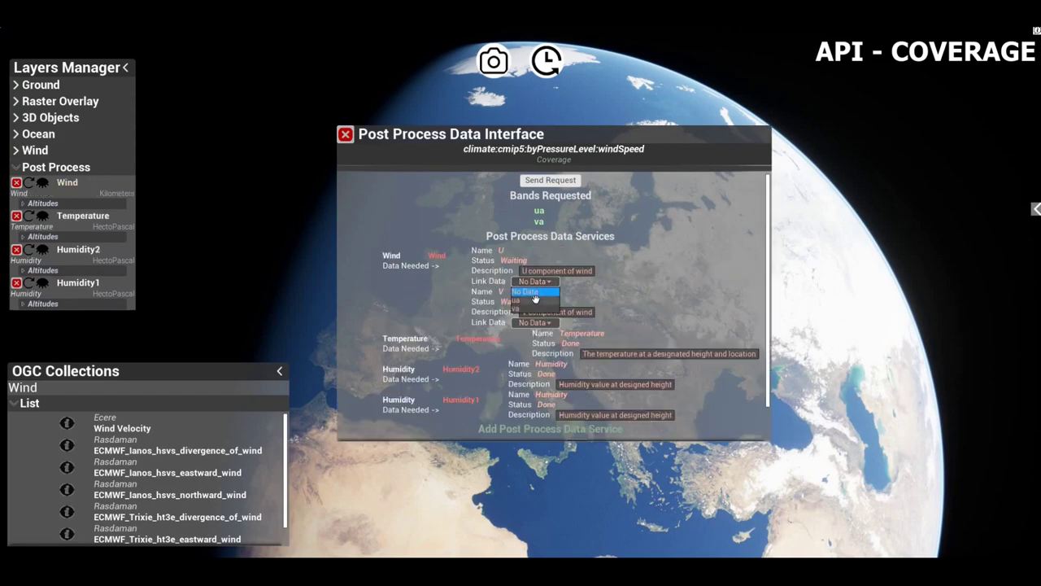
click(533, 293)
click(529, 321)
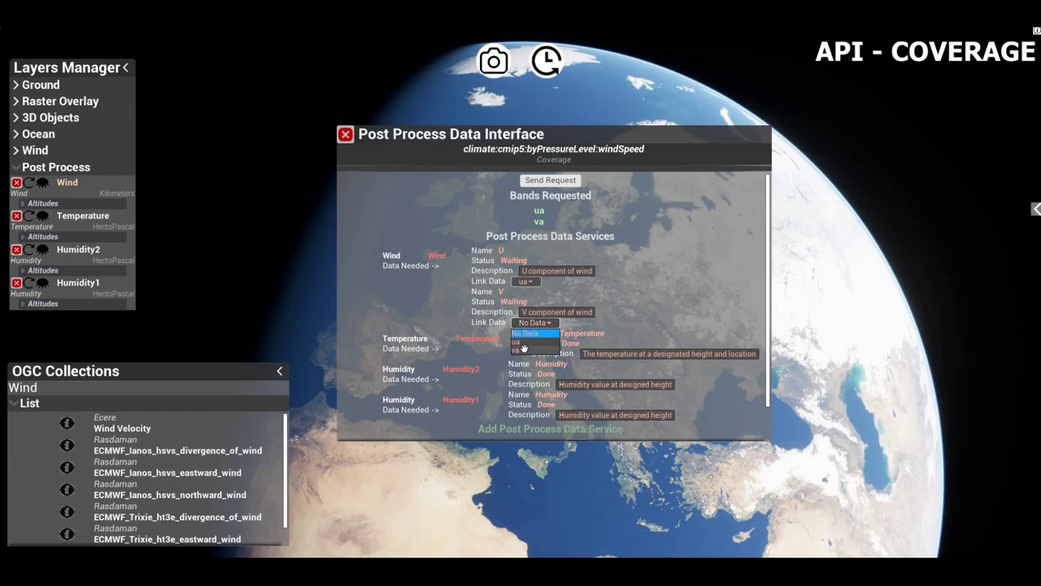
click(530, 349)
click(551, 179)
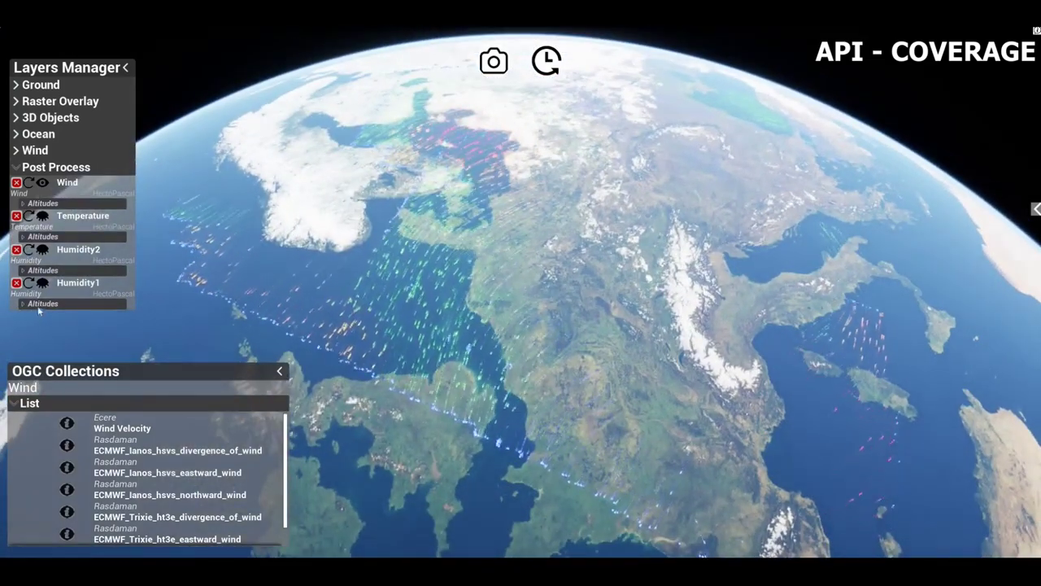
Switch the Wind layer to altitude 850 and view the wind pattern over all of Europe on the globe
click(31, 205)
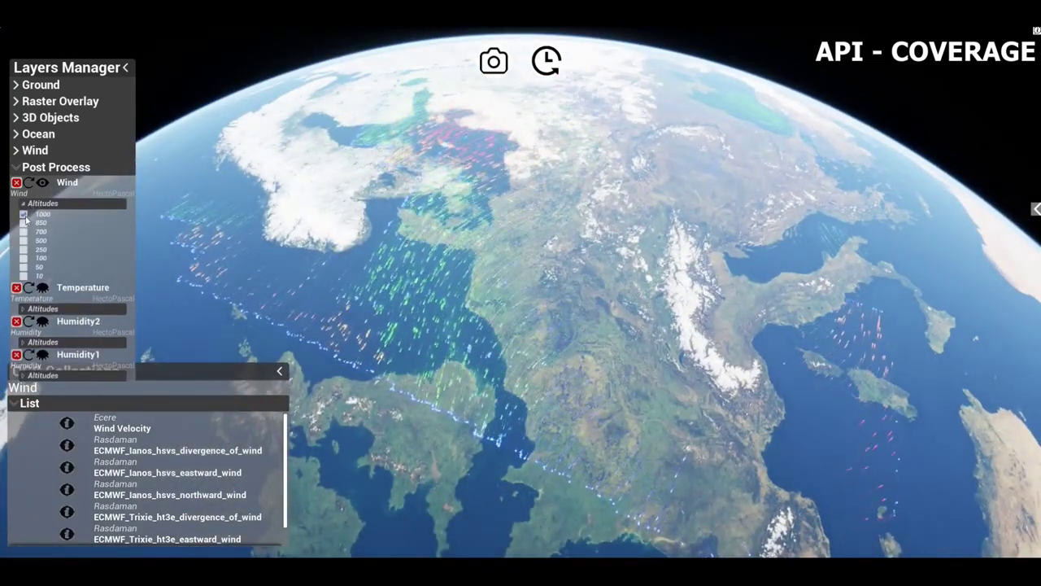
click(24, 223)
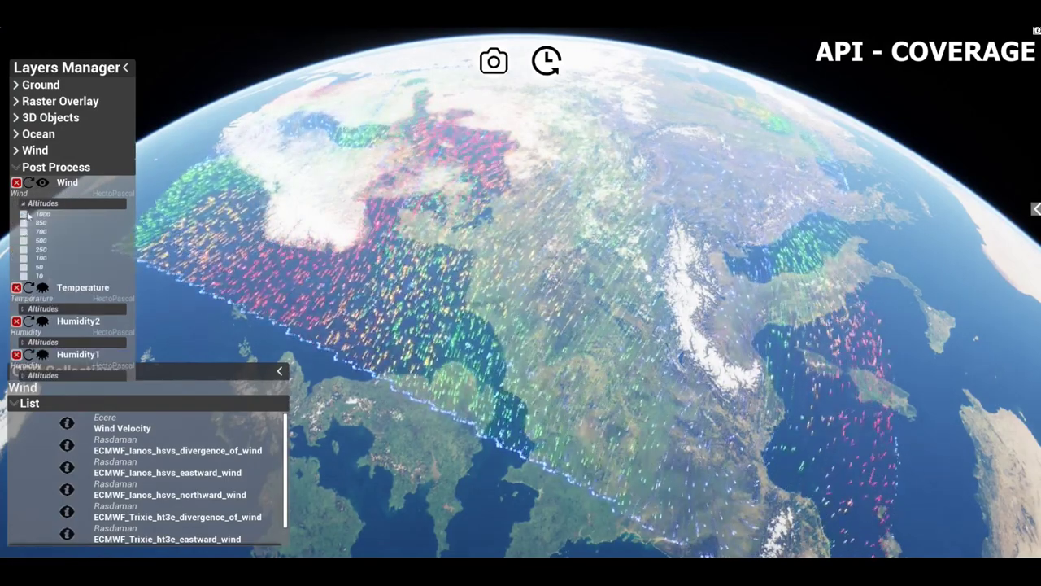
click(45, 202)
click(326, 301)
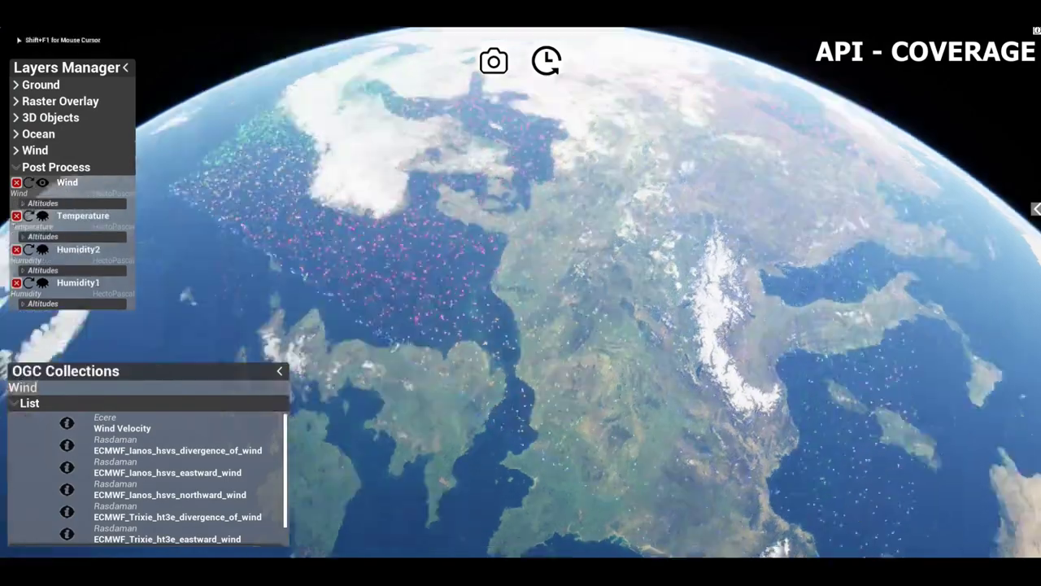
scroll(520, 293, down, 5)
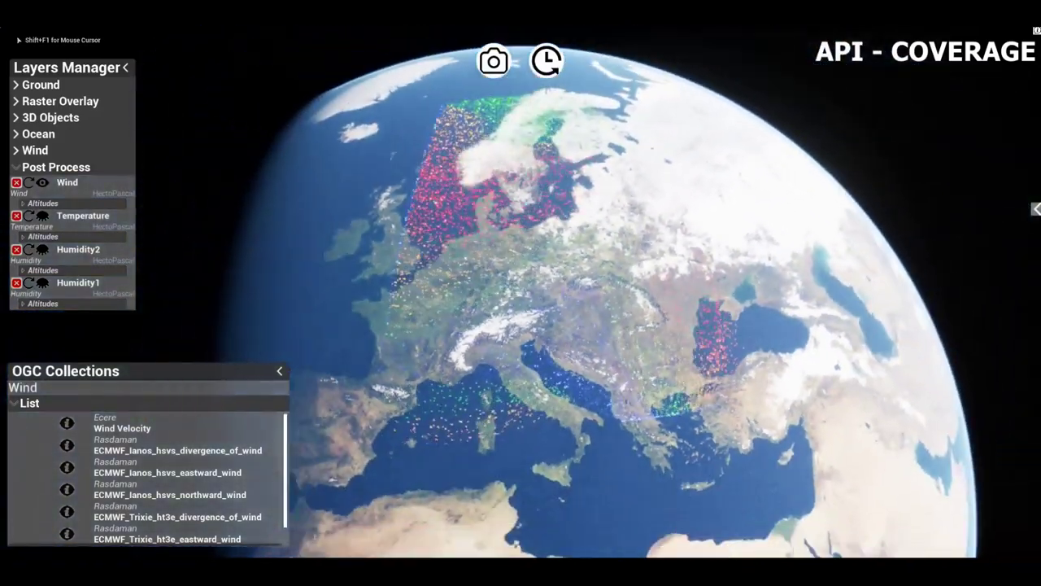
key(shift+F1)
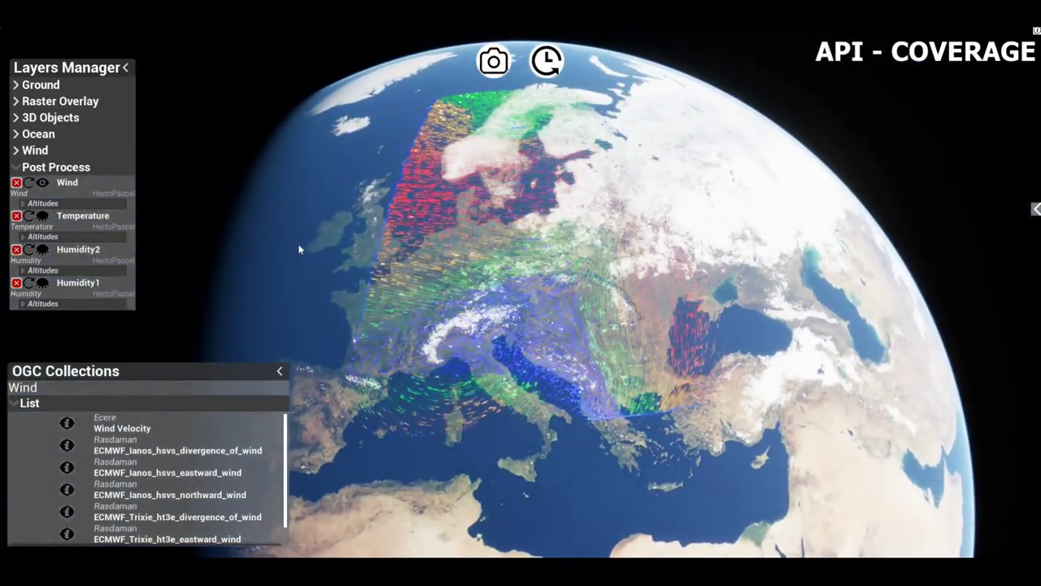
Show the Temperature, Humidity2 and Humidity1 post-process layers together with the Wind layer on the globe
click(43, 217)
click(44, 217)
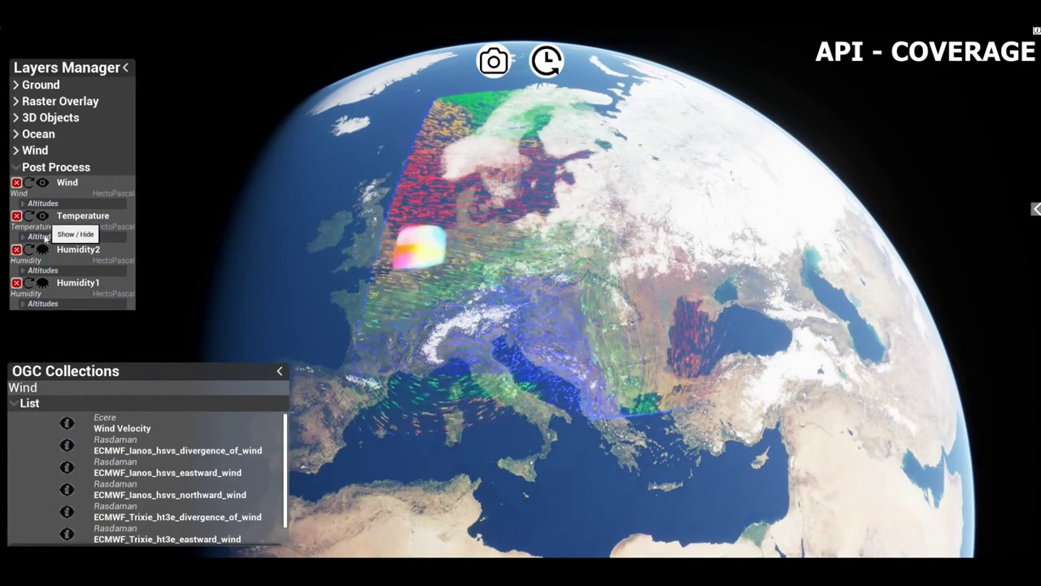
click(42, 249)
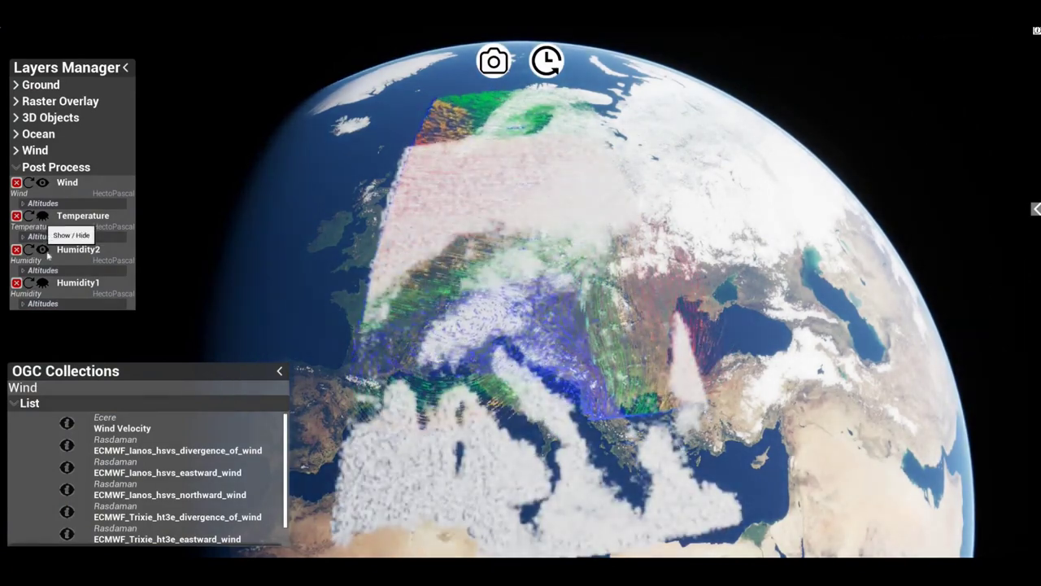
click(42, 216)
click(44, 283)
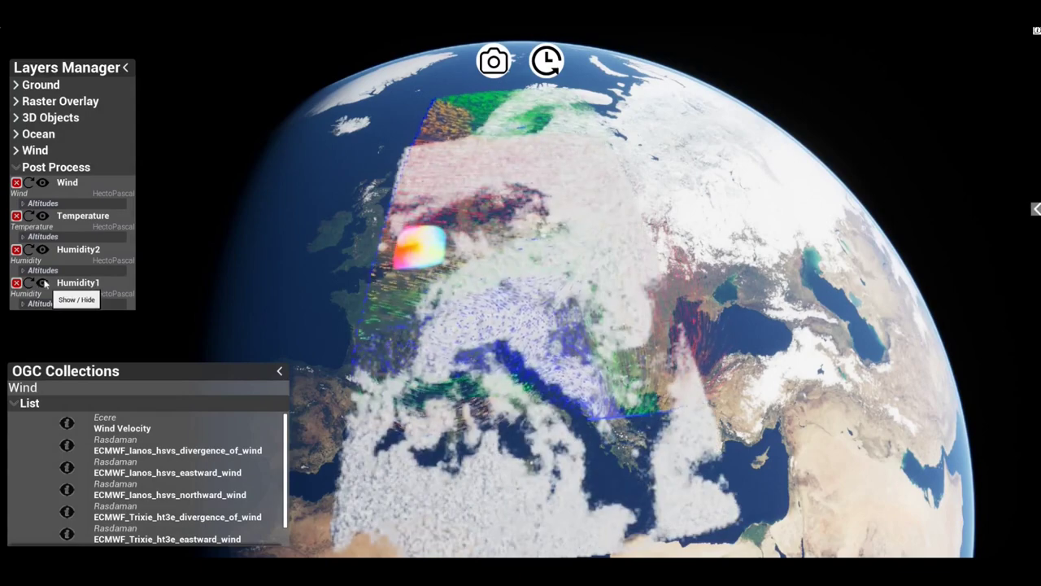
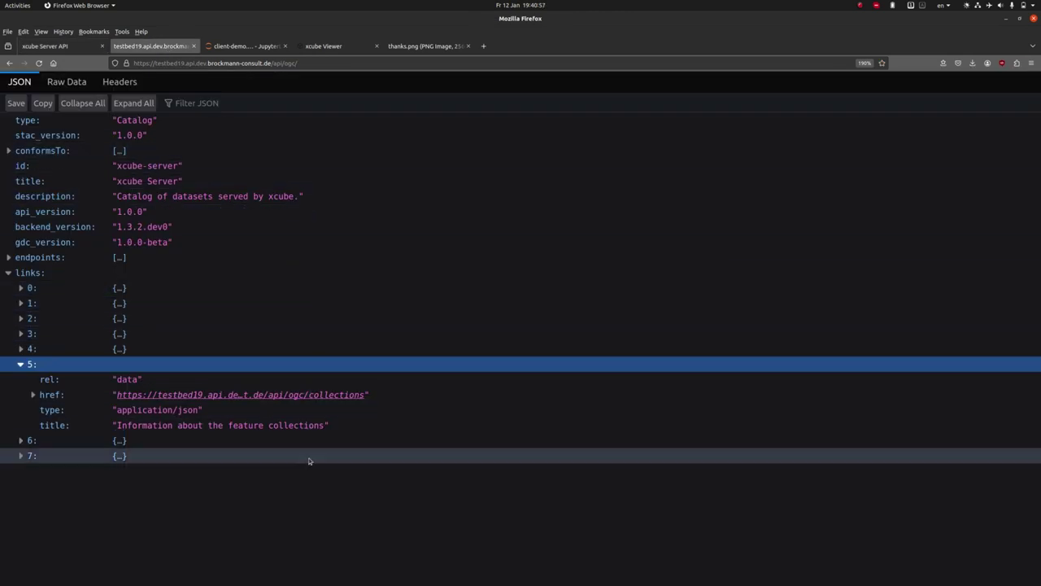
Switch to the xcube server catalog in Firefox, open its collections link in a new tab and expand the soilgrids entry
middle_click(310, 396)
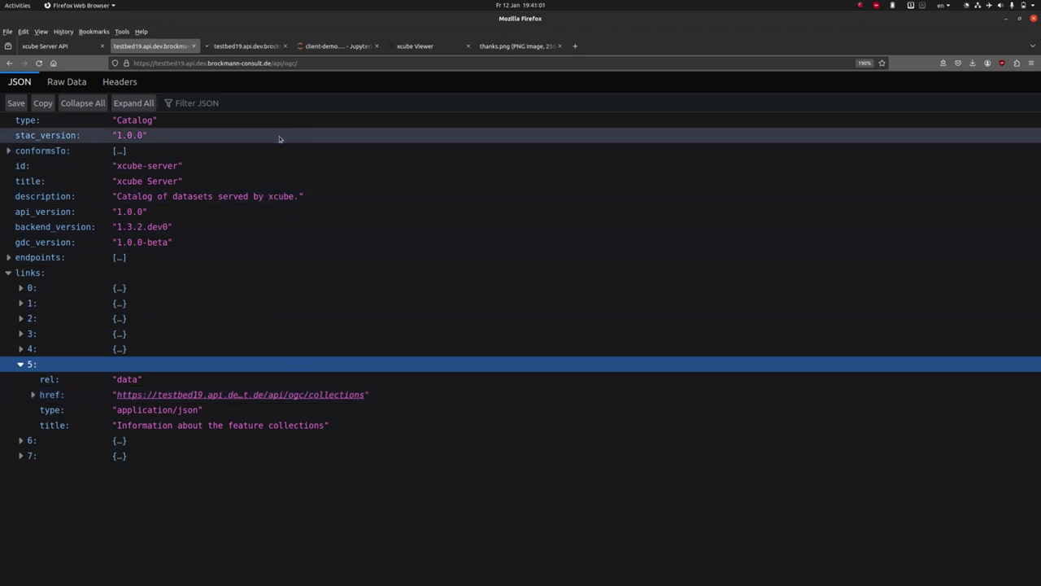
click(244, 47)
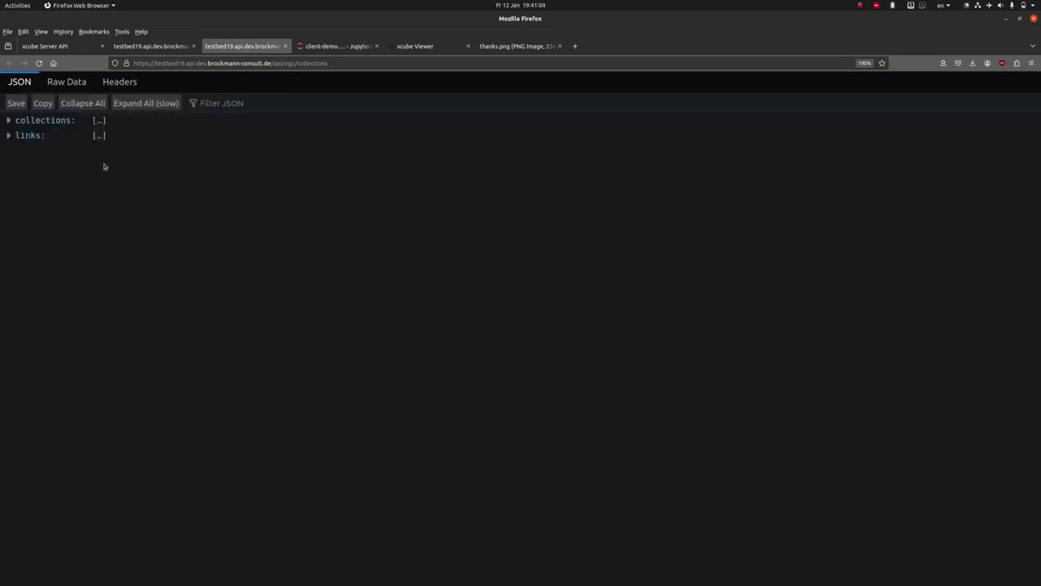
click(9, 119)
click(20, 242)
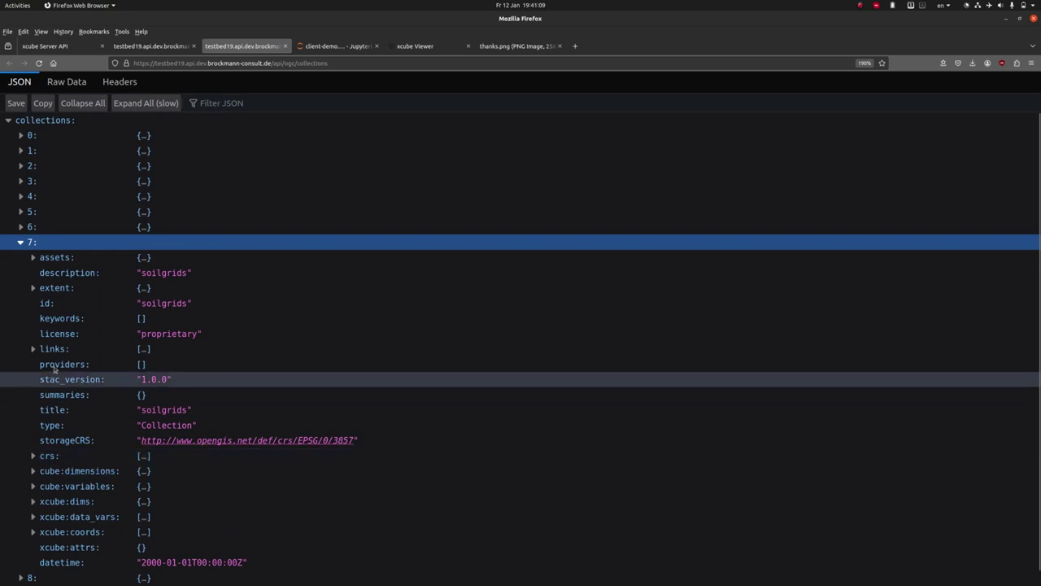
Open the soilgrids collection page from the entry's link 1 and examine its data access assets
click(34, 349)
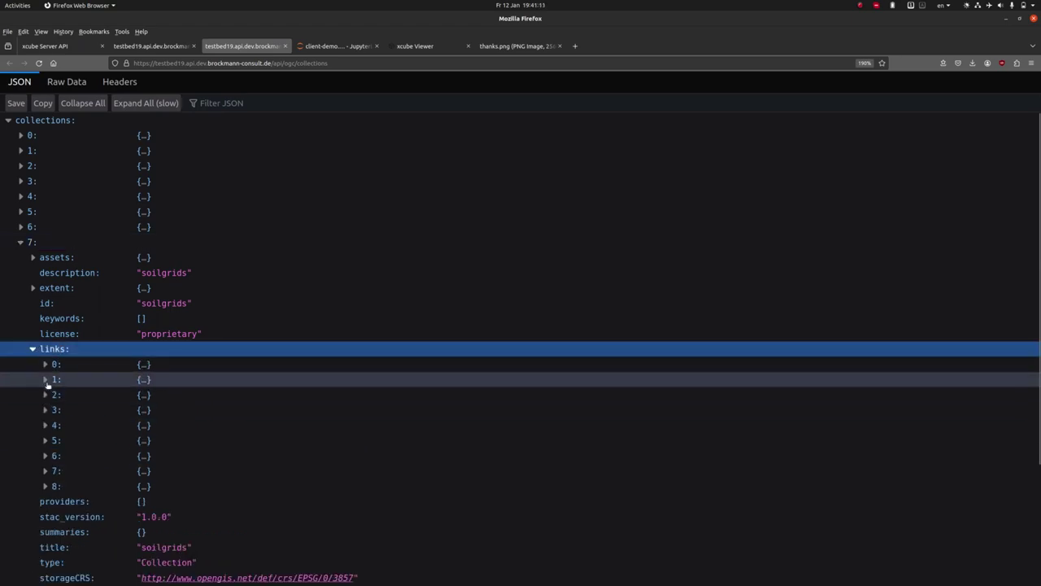
click(46, 379)
click(290, 424)
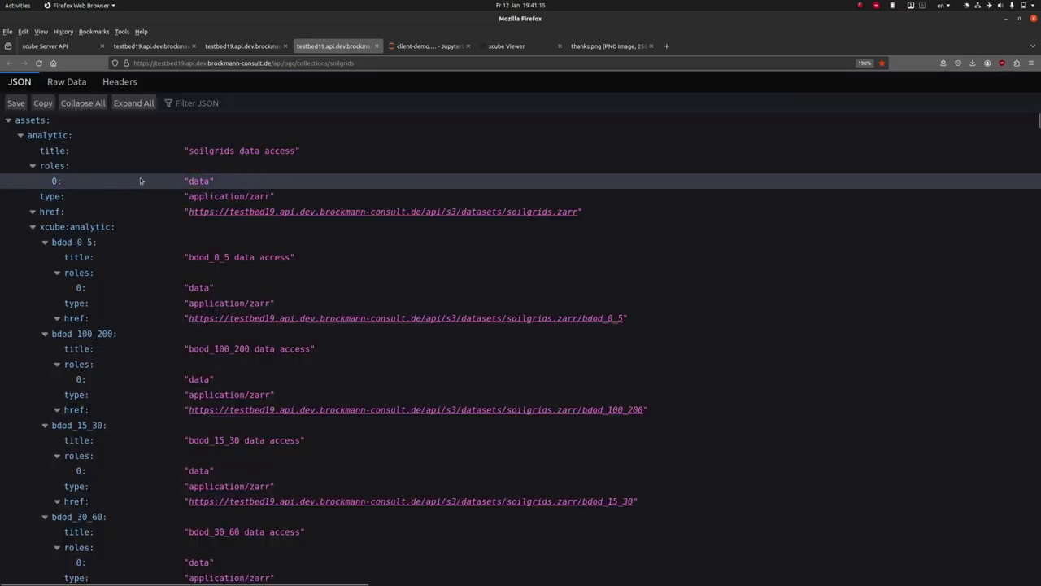
scroll(154, 316, down, 5)
scroll(154, 313, down, 3)
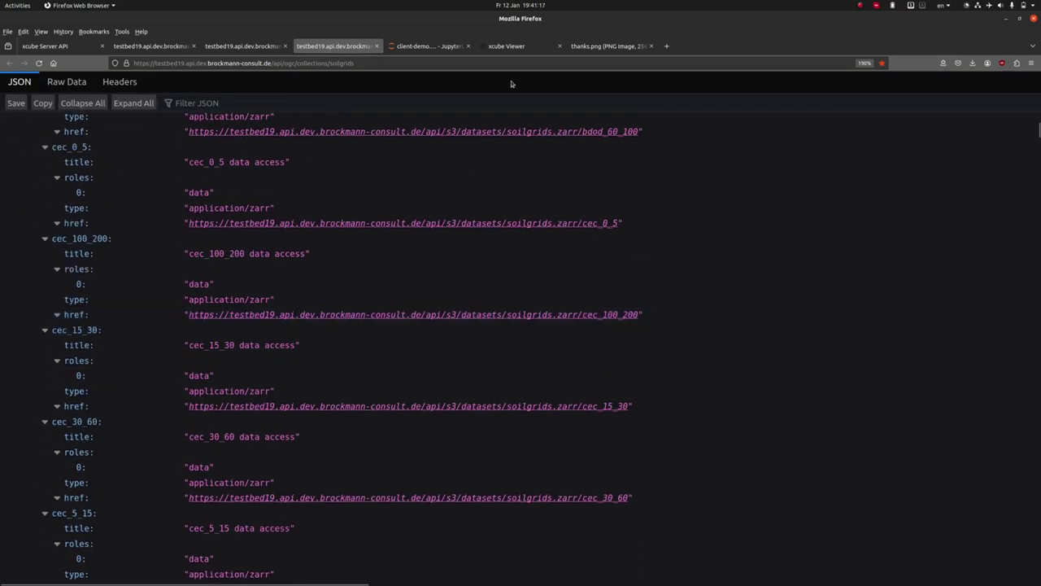
In the client-demo.ipynb notebook, run the library import cell and the store_bc data store cell, and save the notebook
click(422, 46)
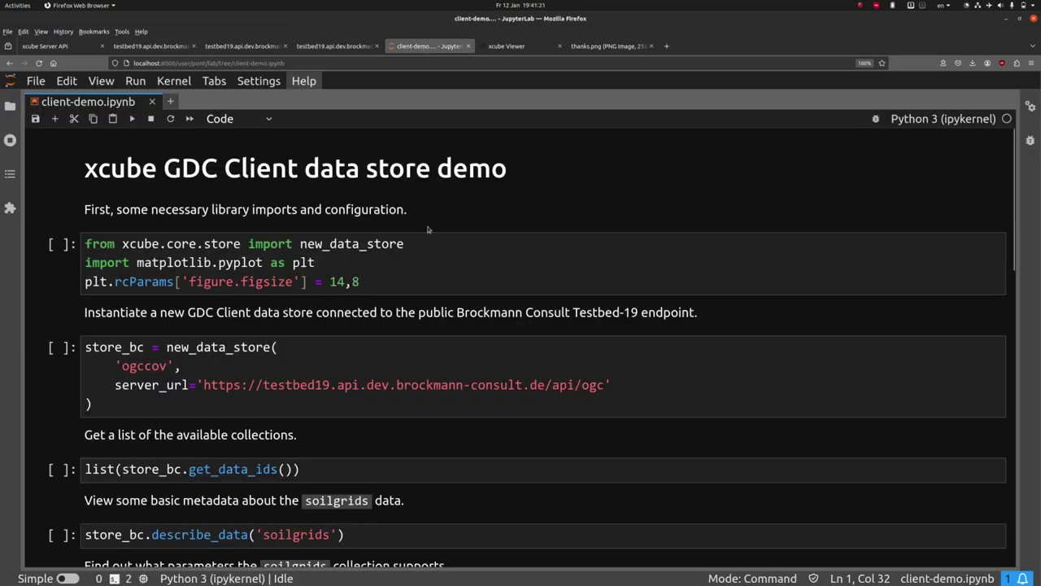
click(439, 254)
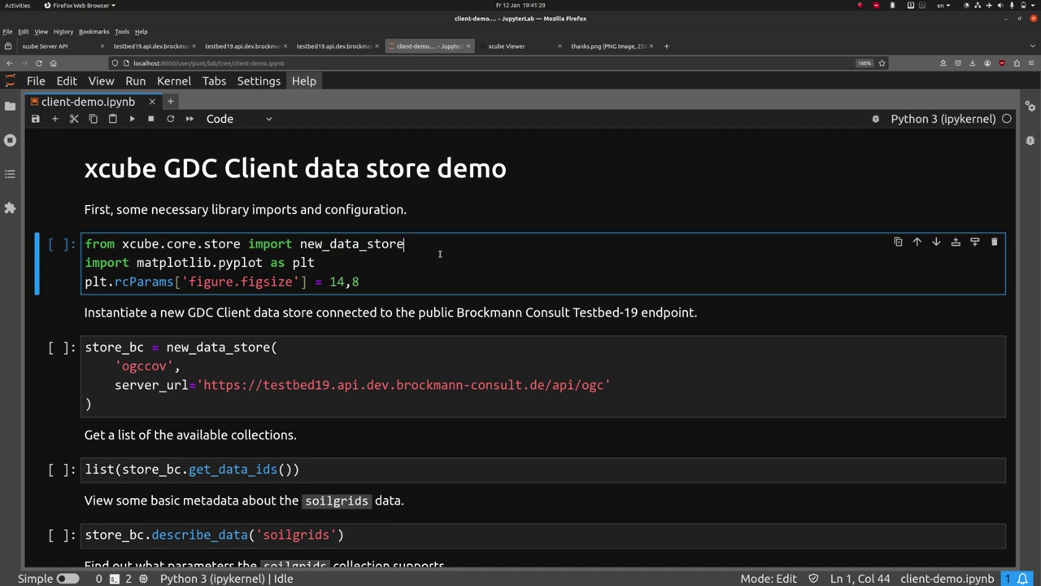
key(shift+Return)
key(shift+Return)
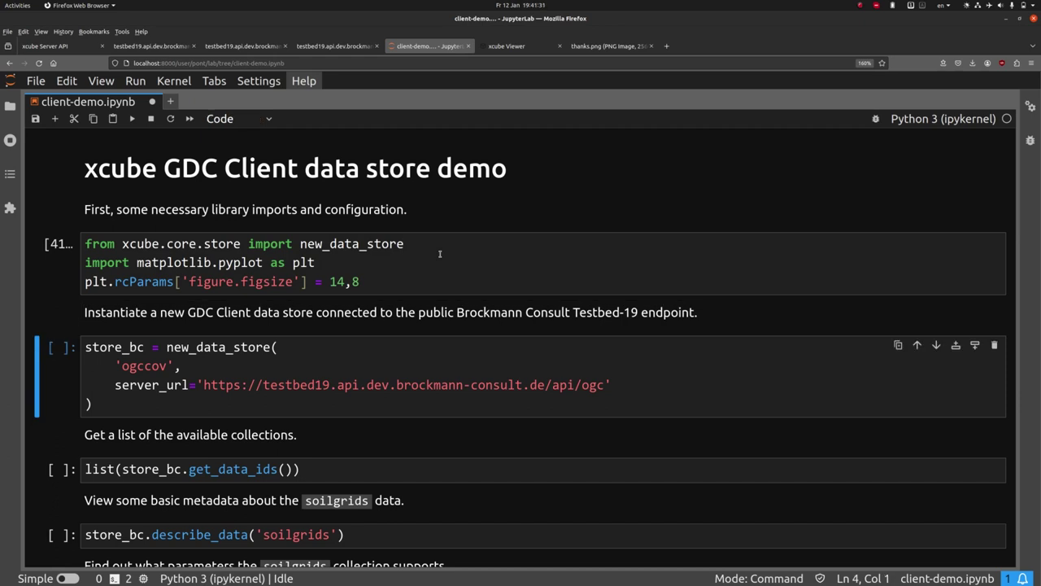
key(shift+Return)
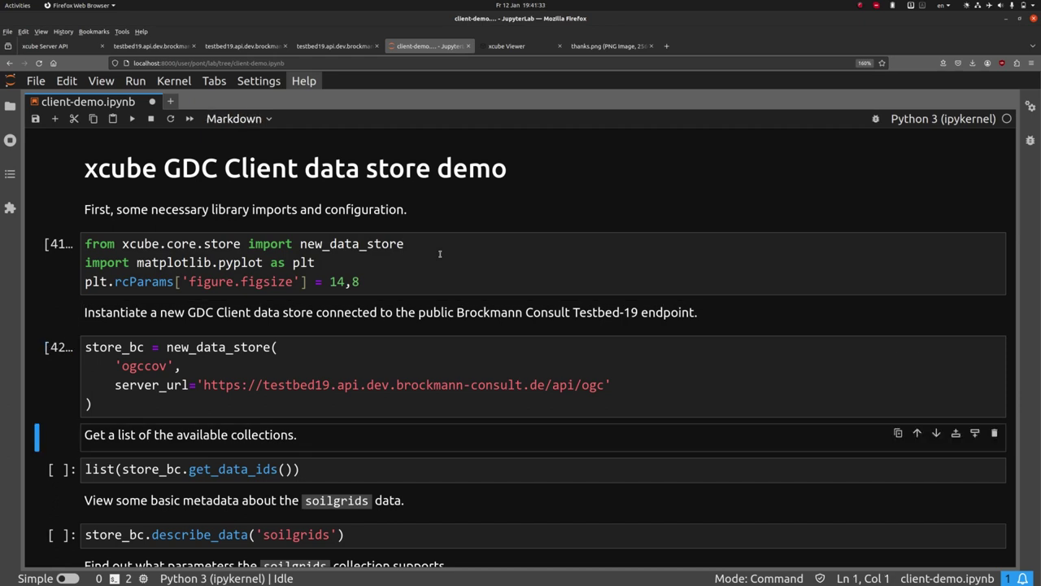
scroll(497, 289, down, 3)
key(ctrl+s)
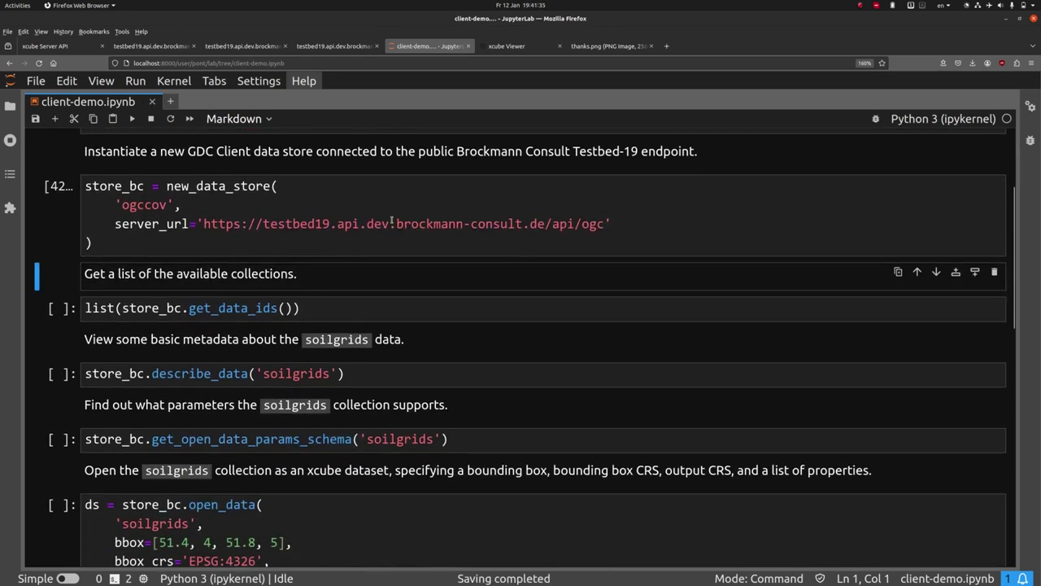
Run the store_bc.get_data_ids() cell to list the available collections
key(shift+Return)
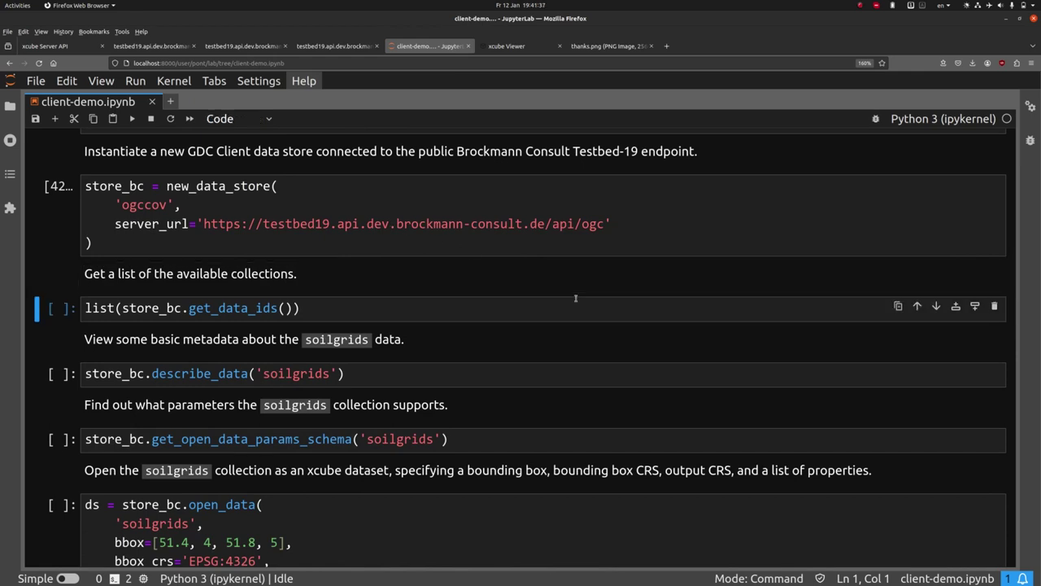
key(shift+Return)
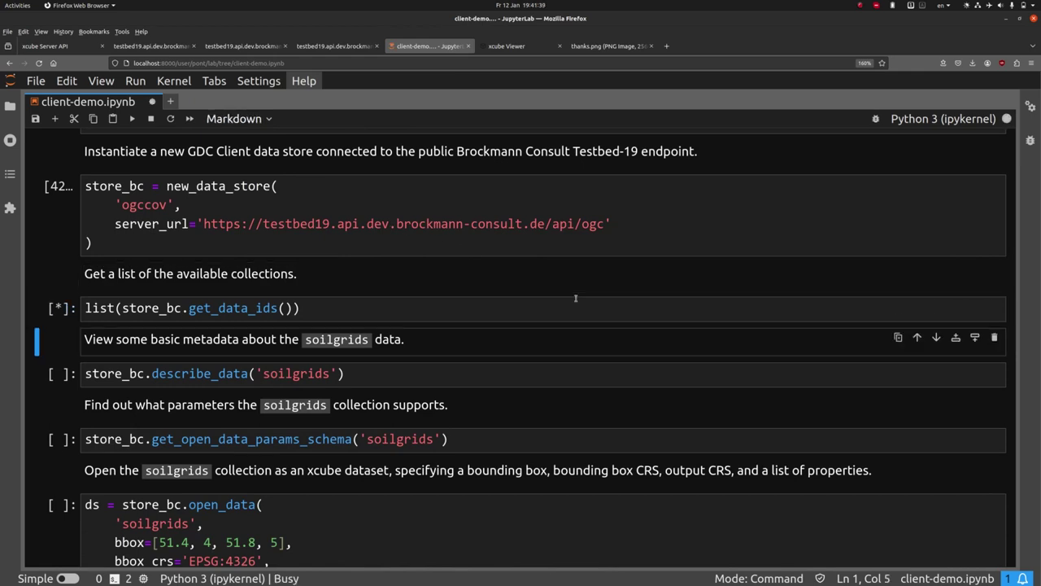
scroll(570, 381, down, 2)
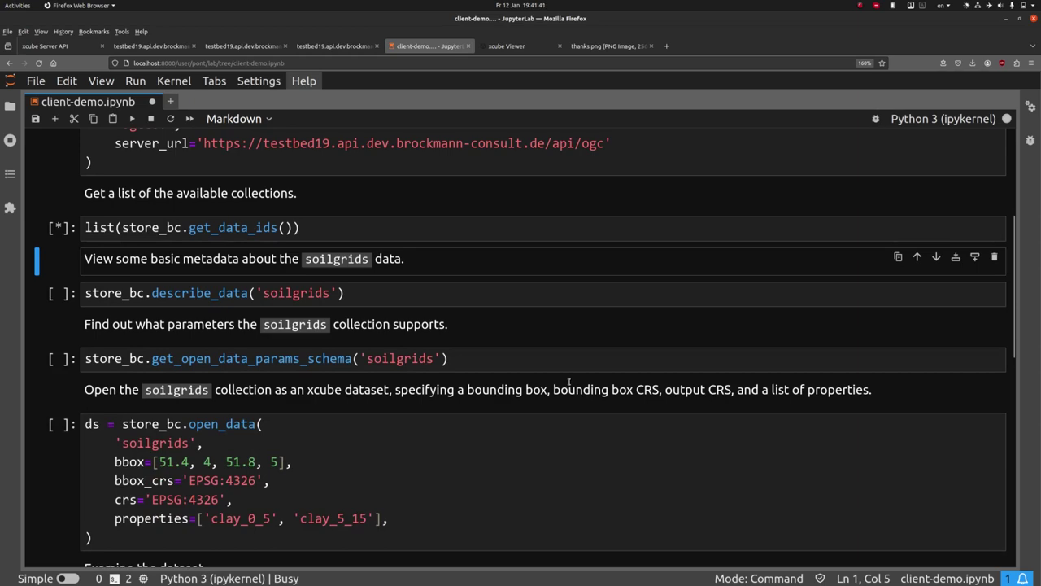
key(shift+Return)
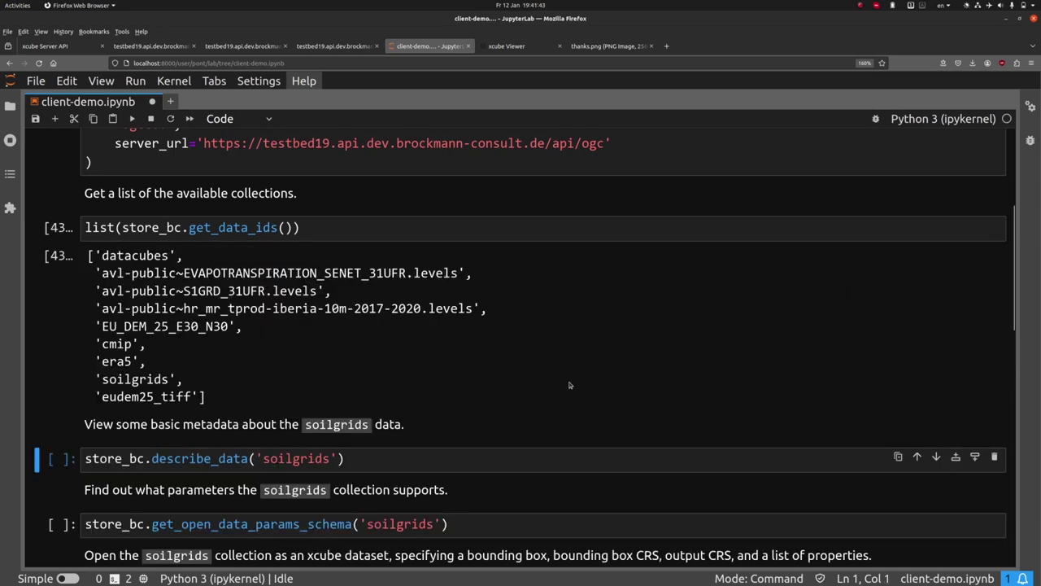
Run the soilgrids cells from describe_data and get_open_data_params_schema through open_data
key(shift+Return)
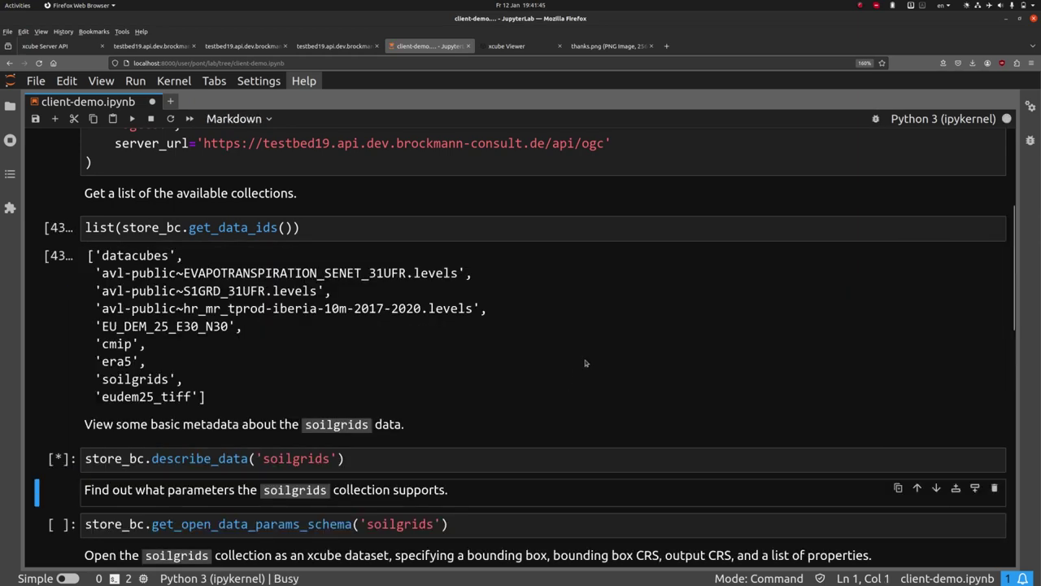
scroll(577, 362, down, 8)
scroll(576, 363, up, 2)
key(shift+Return)
key(shift+Return)
key(shift+Return)
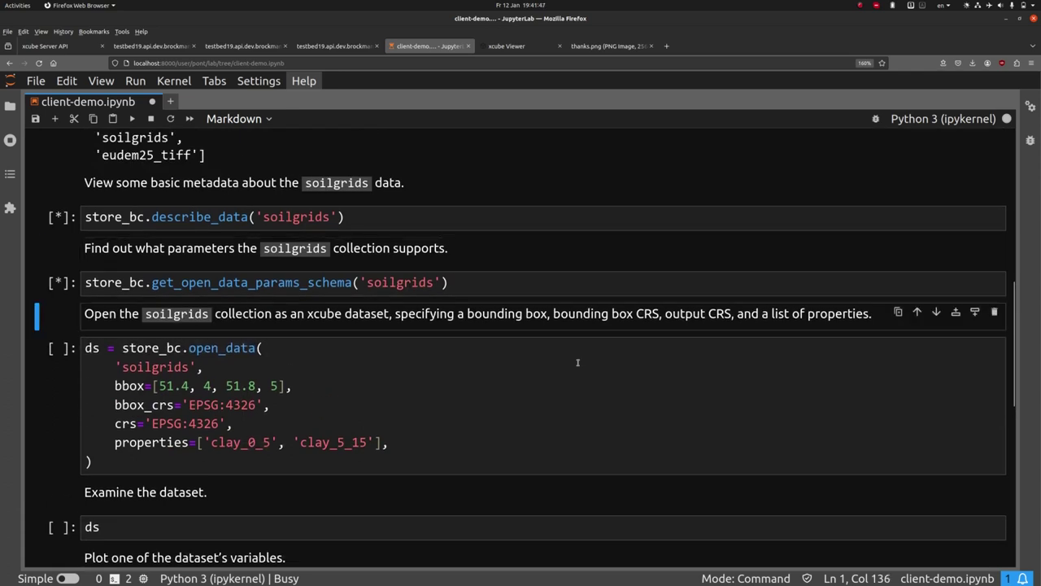
key(shift+Return)
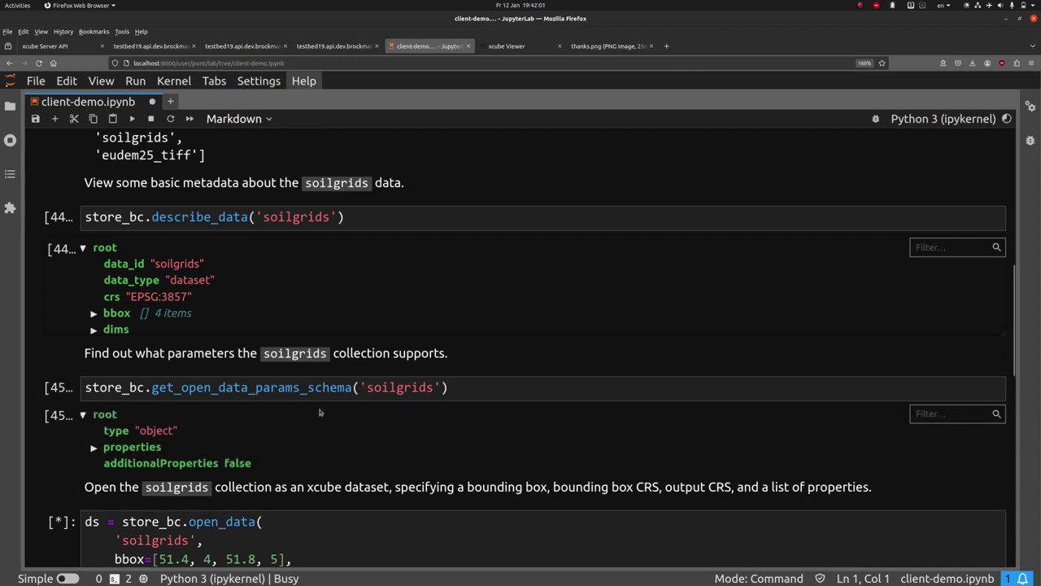
Expand the soilgrids parameter schema down to the allowed property names and compare them with the open_data request
click(94, 448)
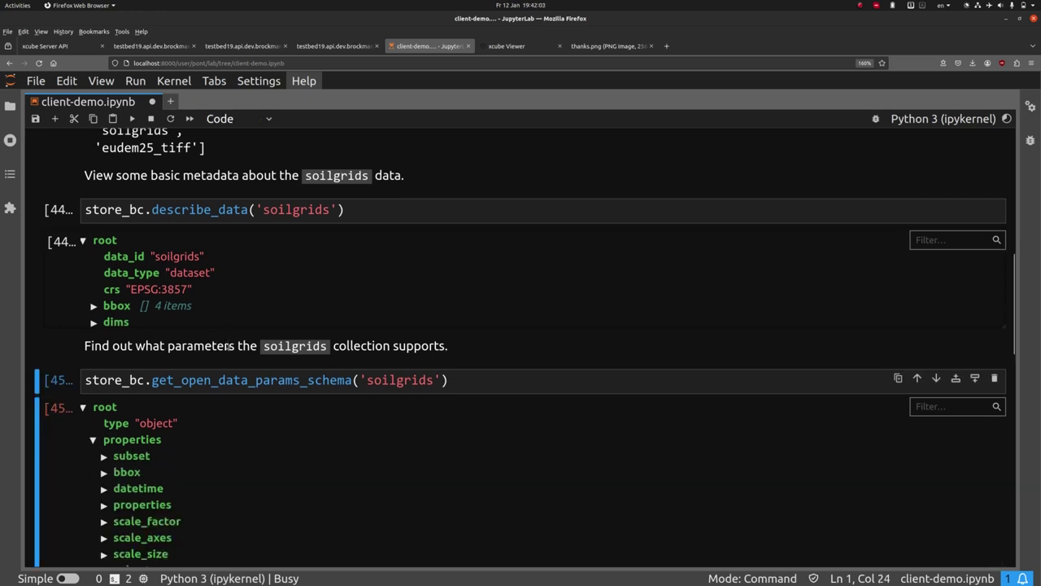
scroll(229, 346, down, 3)
click(104, 271)
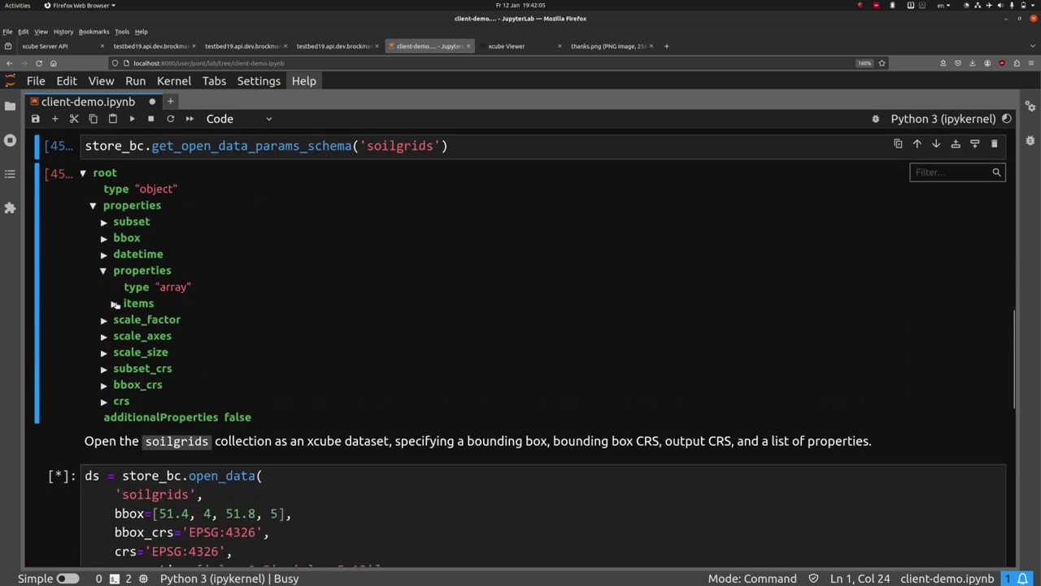
click(115, 304)
click(124, 343)
scroll(211, 417, down, 4)
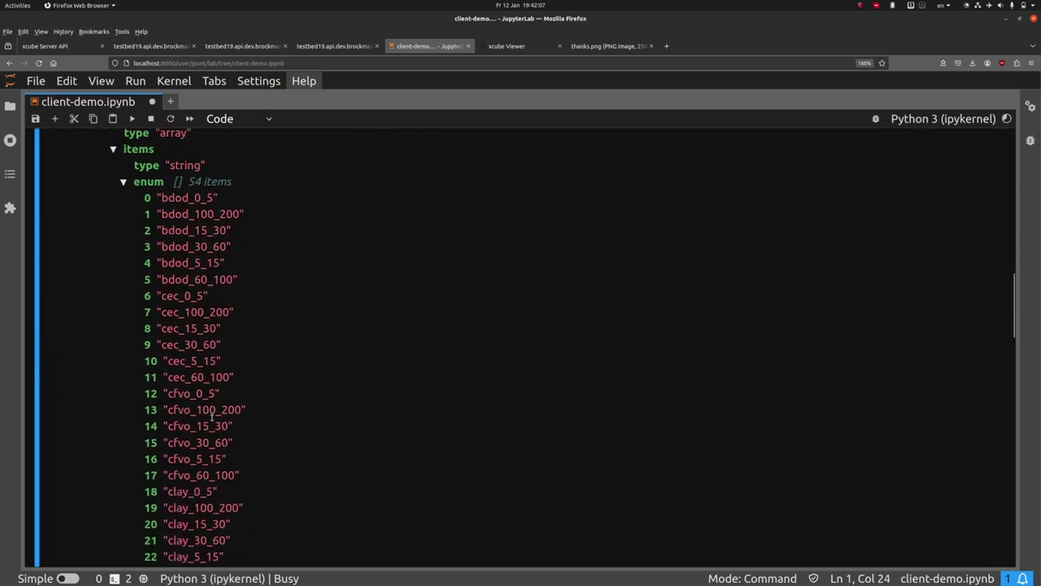
scroll(211, 417, down, 10)
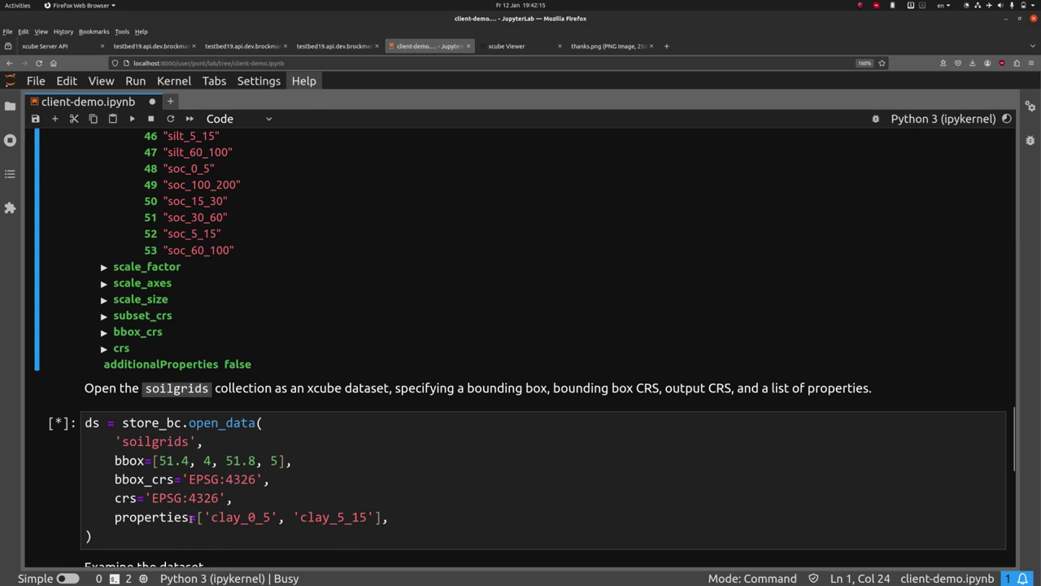
scroll(218, 508, down, 2)
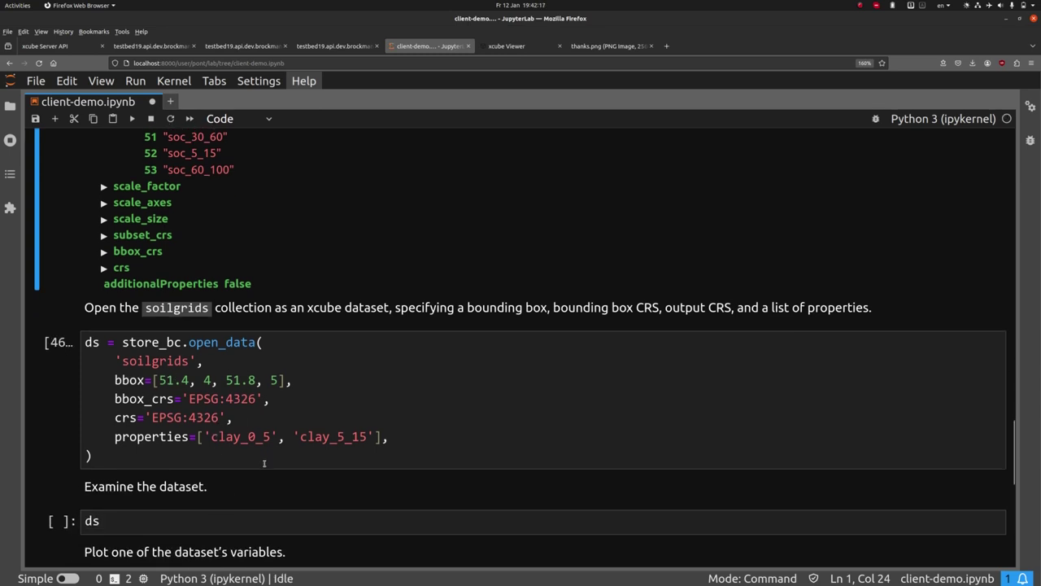
Run the ds cell and examine the opened dataset's coordinates and data variables
scroll(259, 488, down, 3)
click(280, 363)
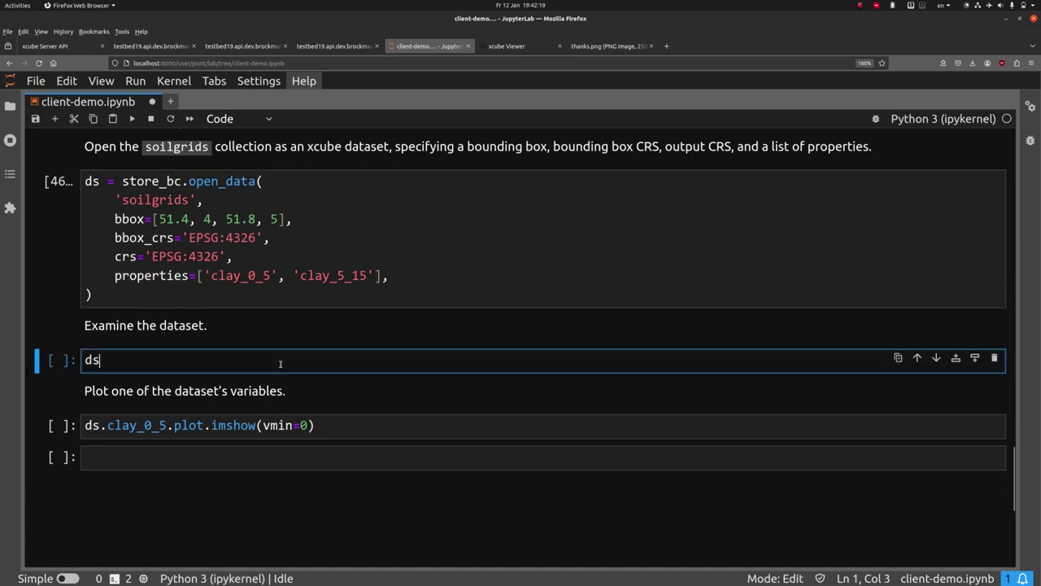
key(shift+Return)
scroll(343, 382, down, 4)
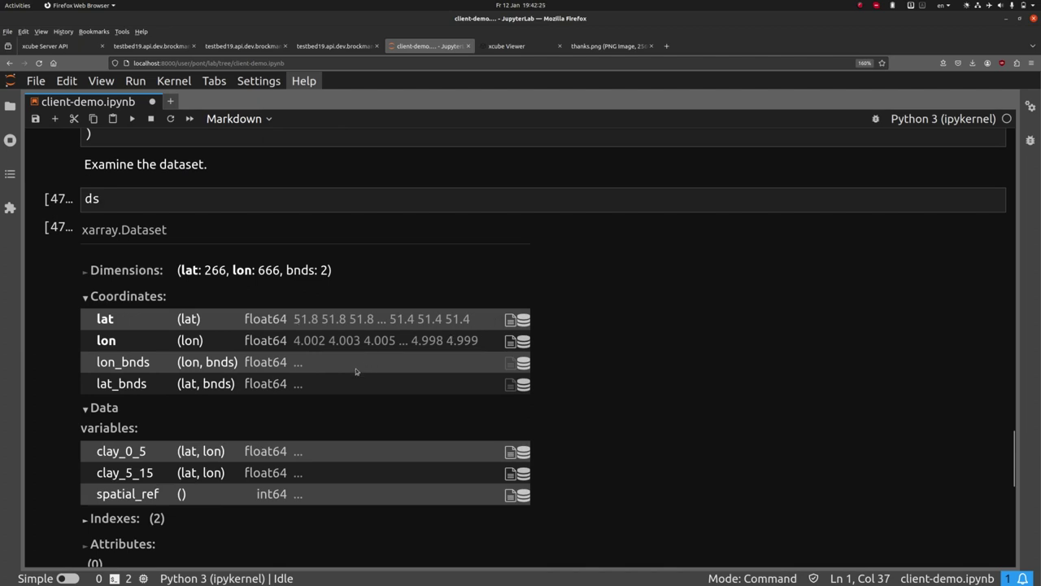
scroll(120, 476, down, 4)
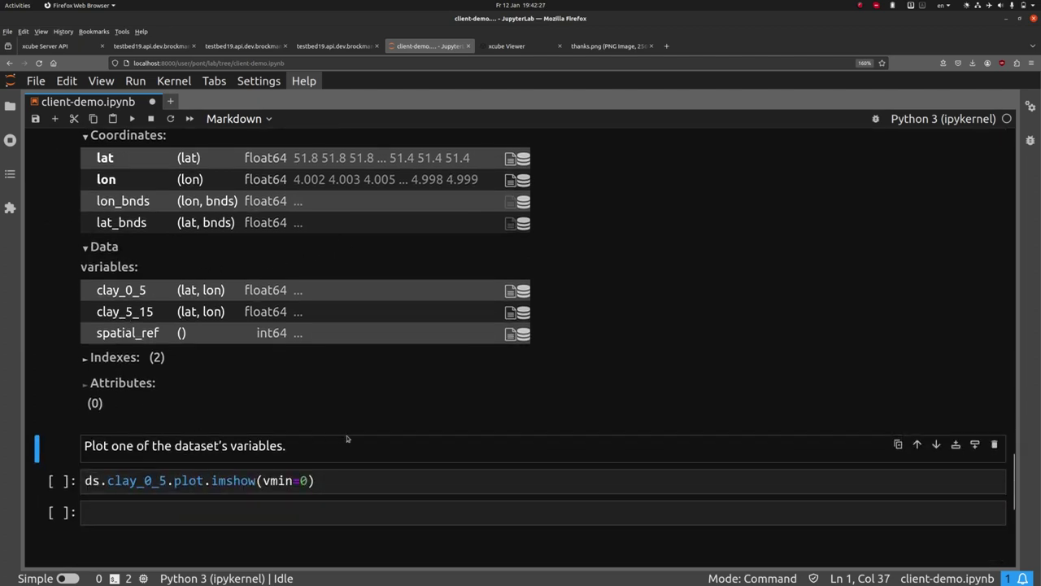
Run the ds.clay_0_5.plot.imshow(vmin=0) cell and view the resulting clay map
key(Down)
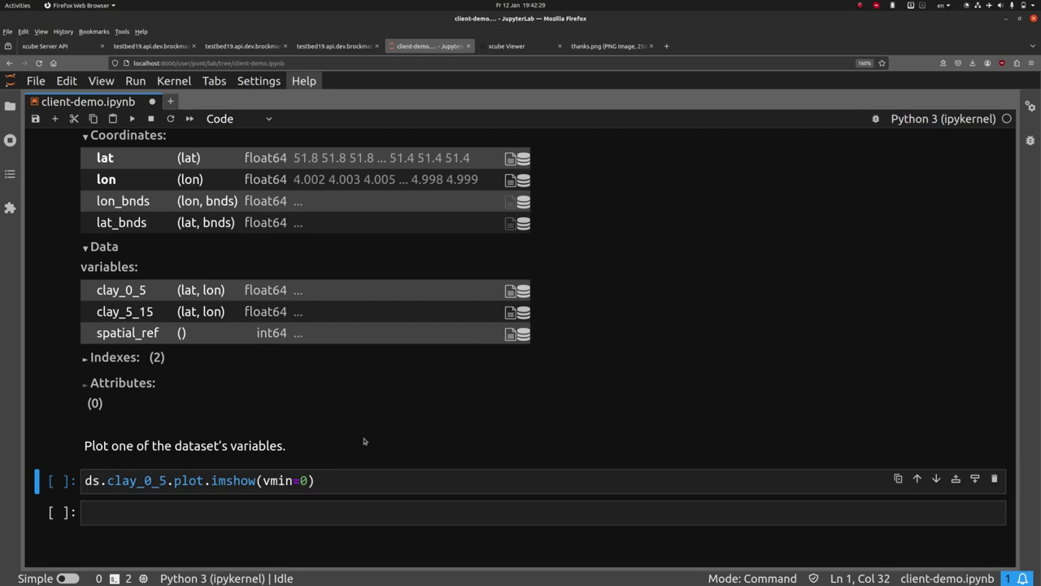
key(shift+Return)
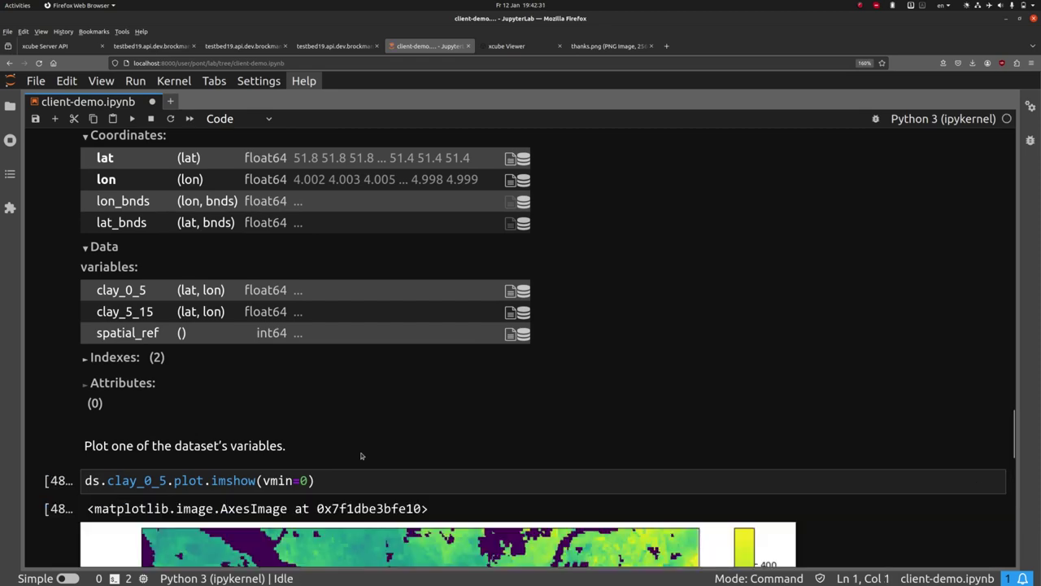
scroll(400, 373, down, 10)
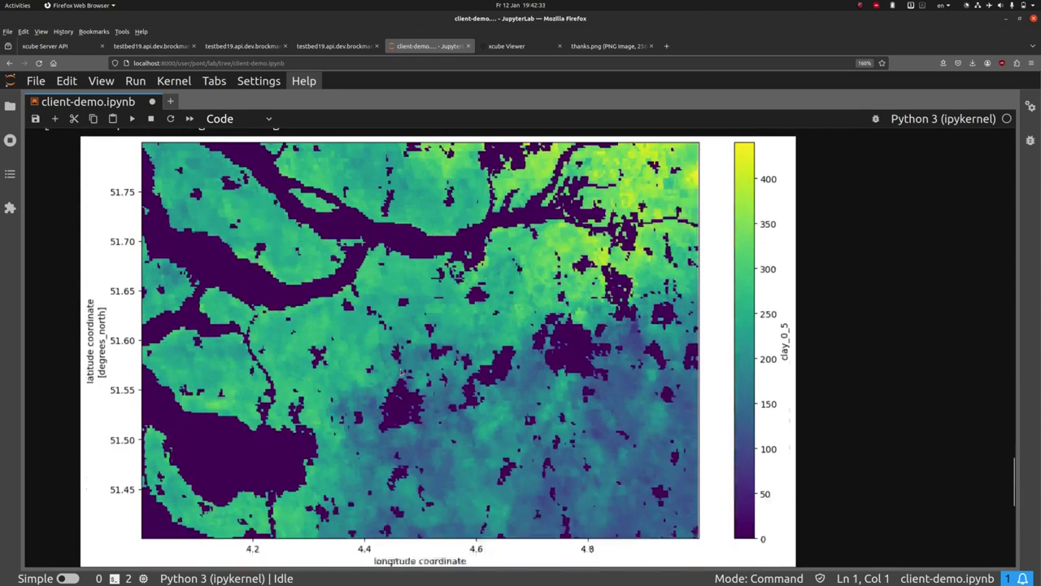
scroll(398, 375, up, 2)
scroll(398, 375, down, 2)
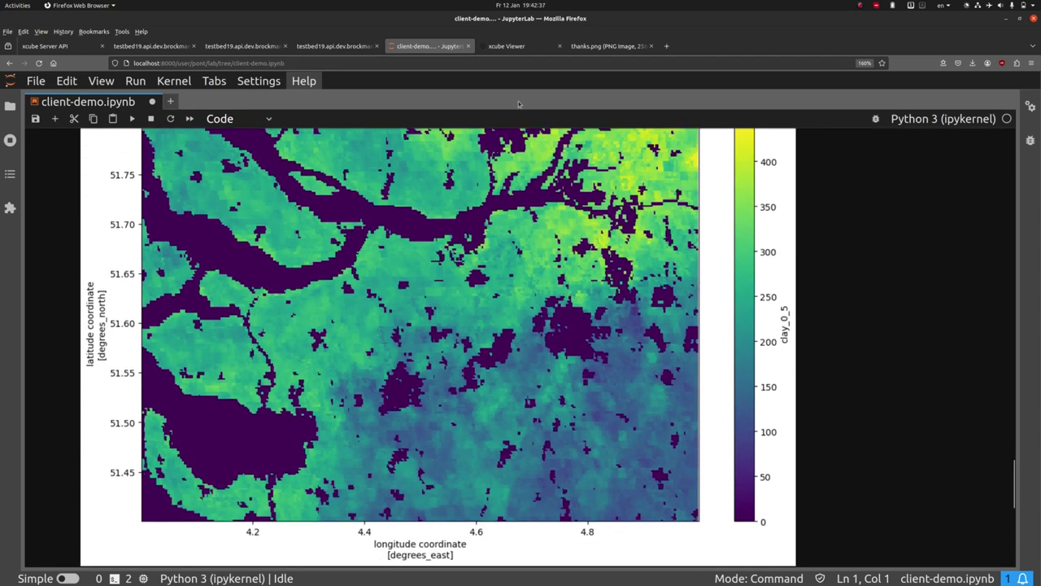
Switch to the xcube Viewer and examine the clay_0_5 layer of ISRIC Soilgrids250m over the Dutch delta at several scales
click(517, 48)
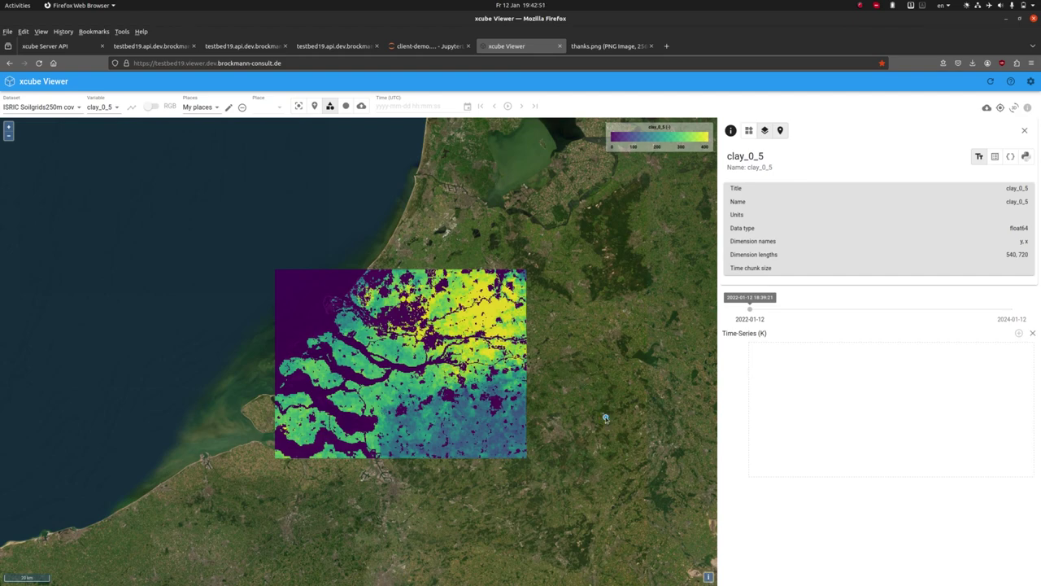
scroll(607, 417, up, 2)
drag(523, 375, 602, 406)
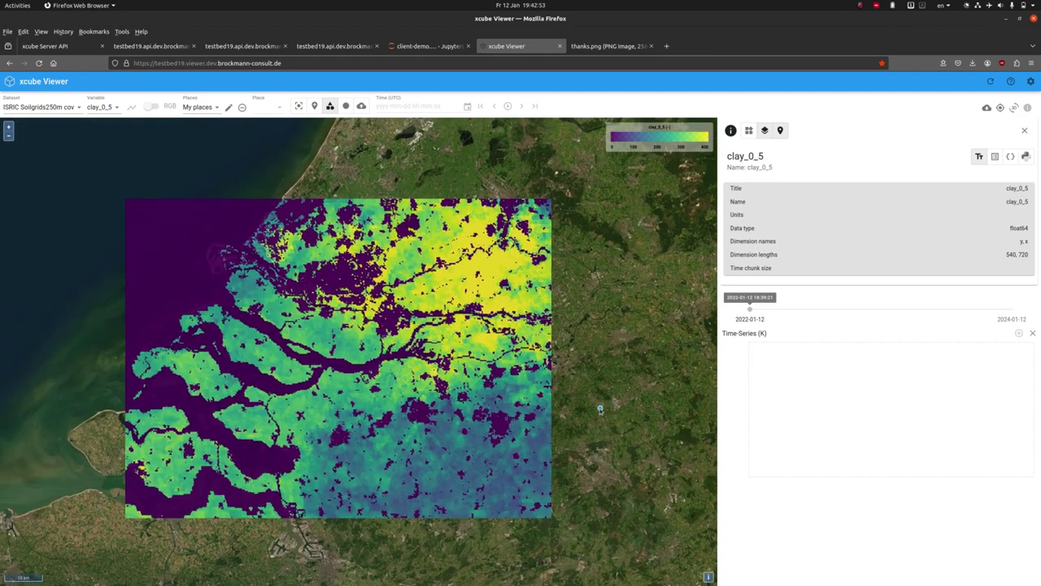
drag(386, 380, 425, 388)
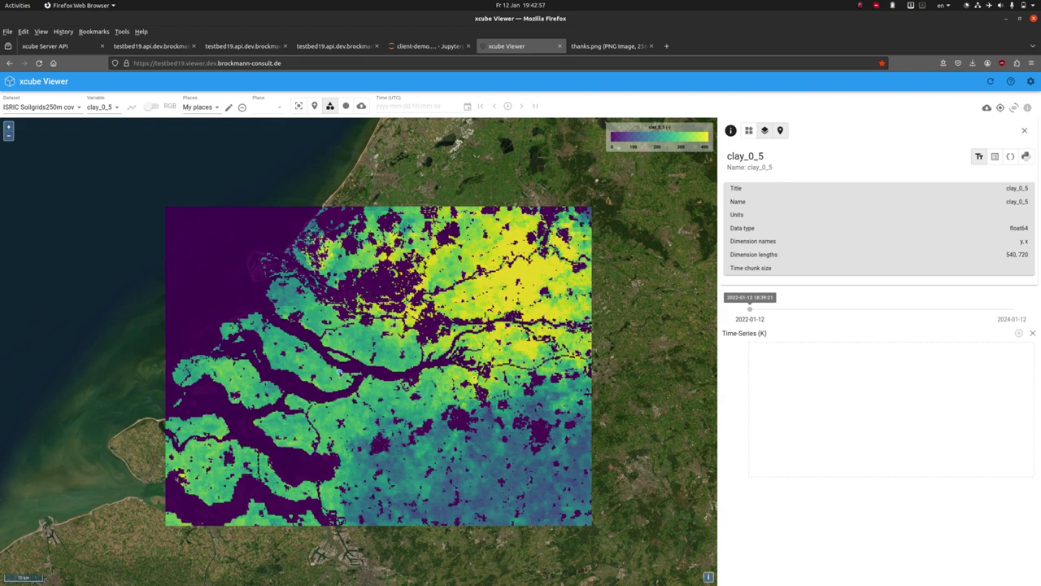
scroll(339, 373, down, 2)
drag(457, 330, 371, 378)
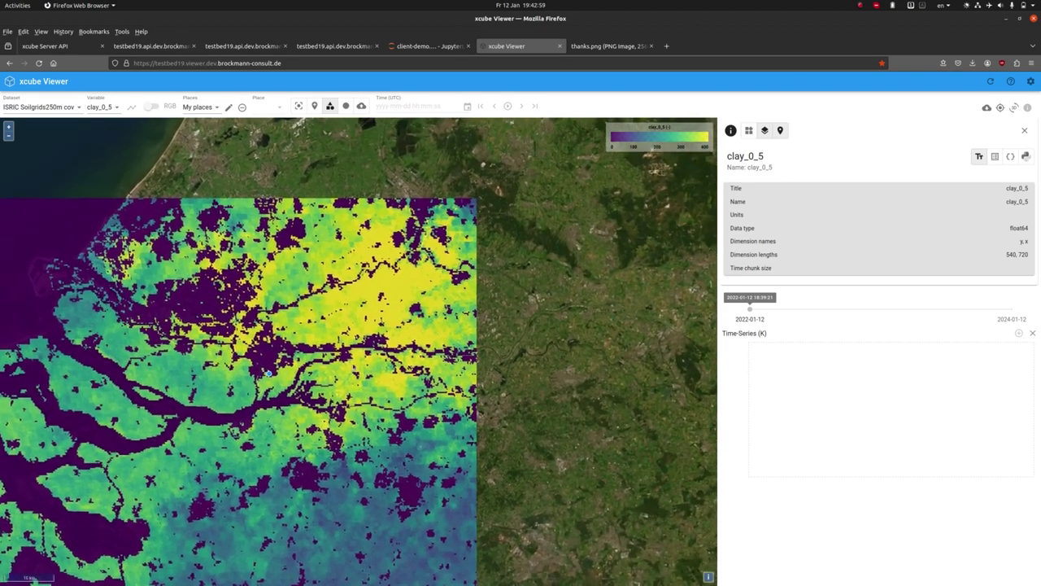
scroll(371, 378, up, 4)
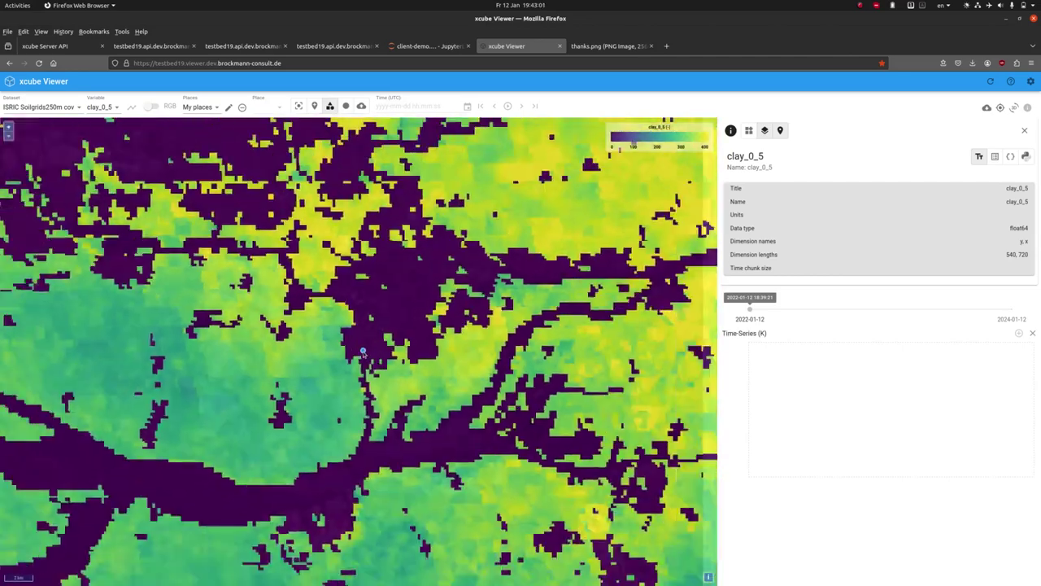
scroll(363, 352, down, 3)
Display the bdod_0_5 variable of the ISRIC Soilgrids250m dataset and view its full extent
click(102, 107)
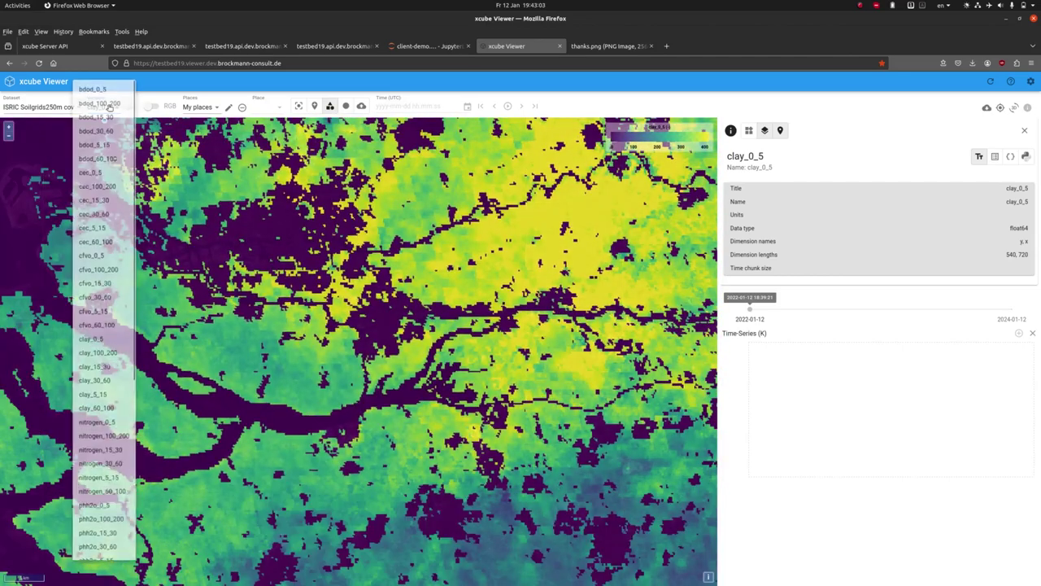
click(101, 87)
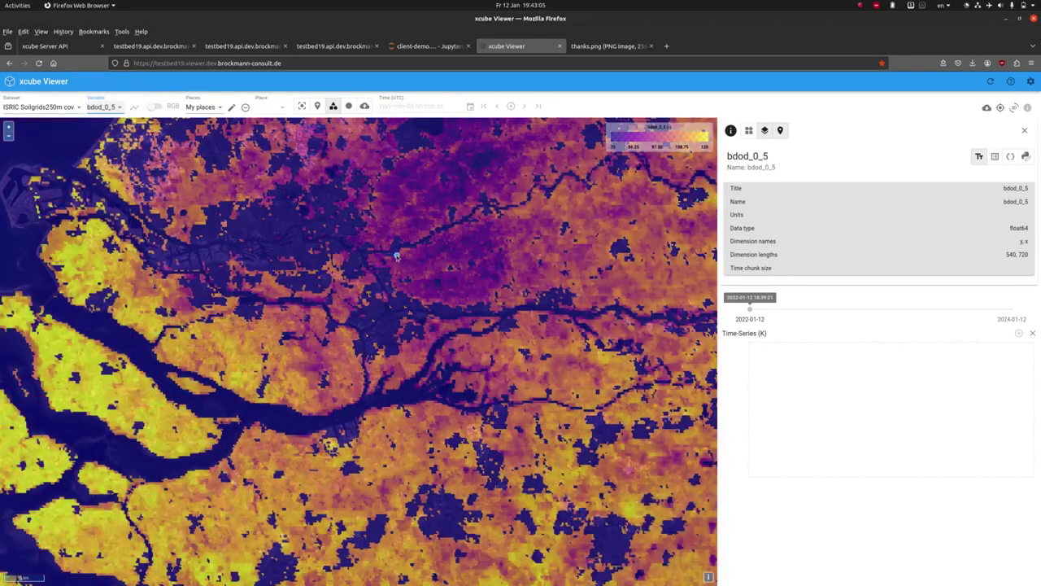
scroll(334, 223, down, 3)
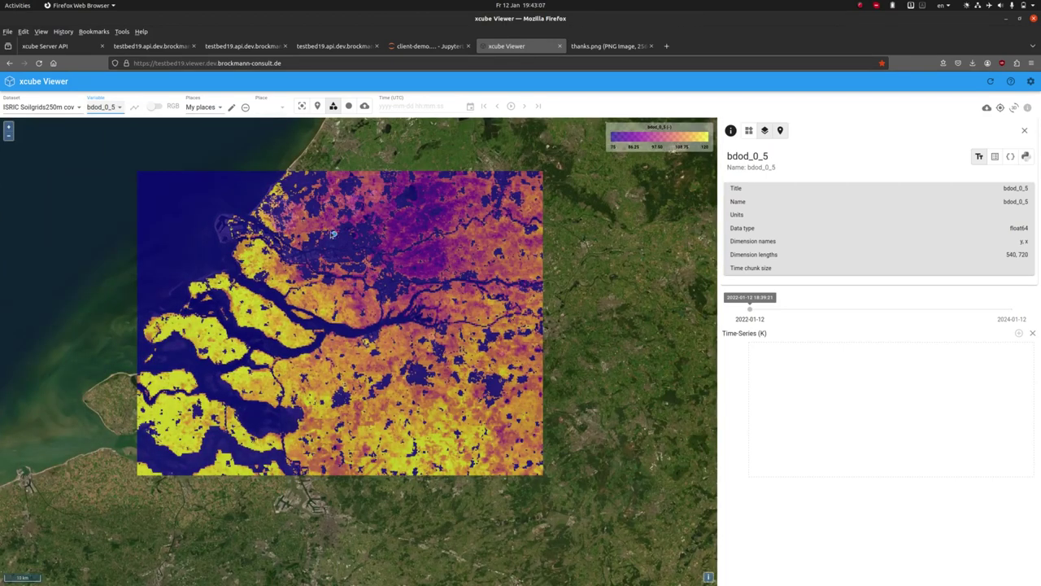
drag(335, 242, 367, 270)
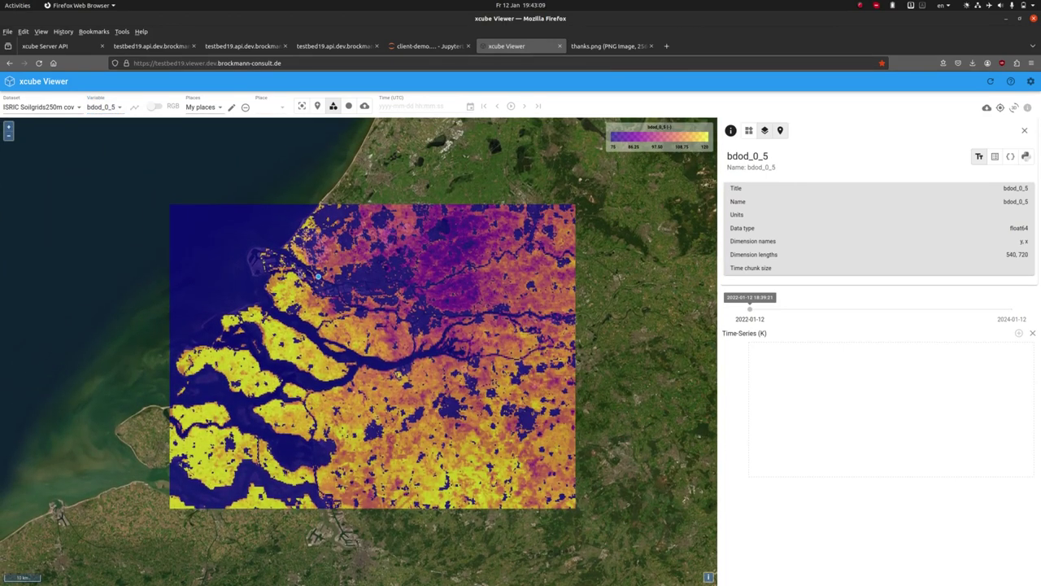
Show the CMIP6 - SSP2-4.5- EC-Earth3-CC model dataset and set the time to 2015-01-01
click(43, 107)
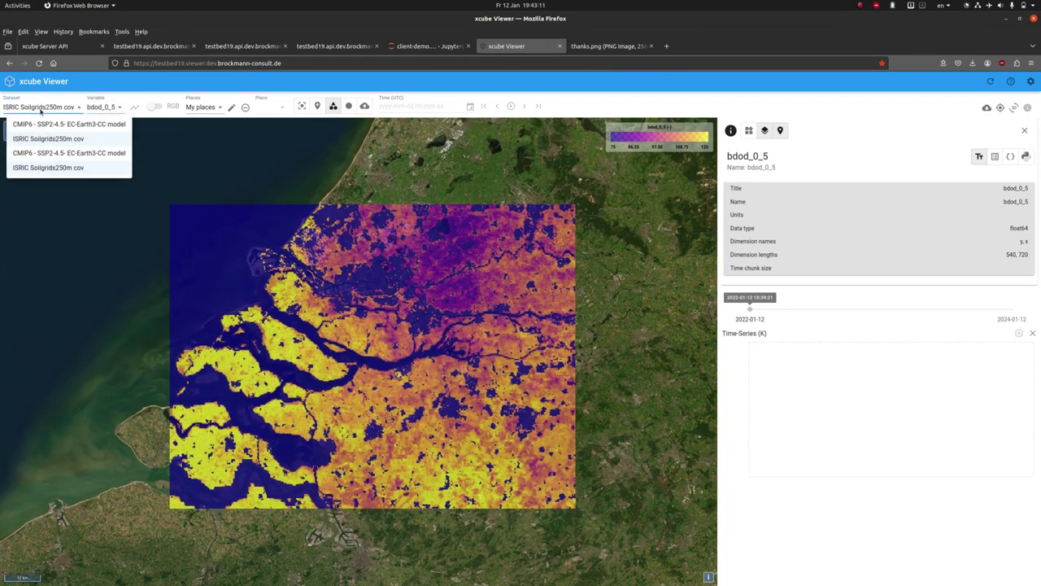
click(38, 123)
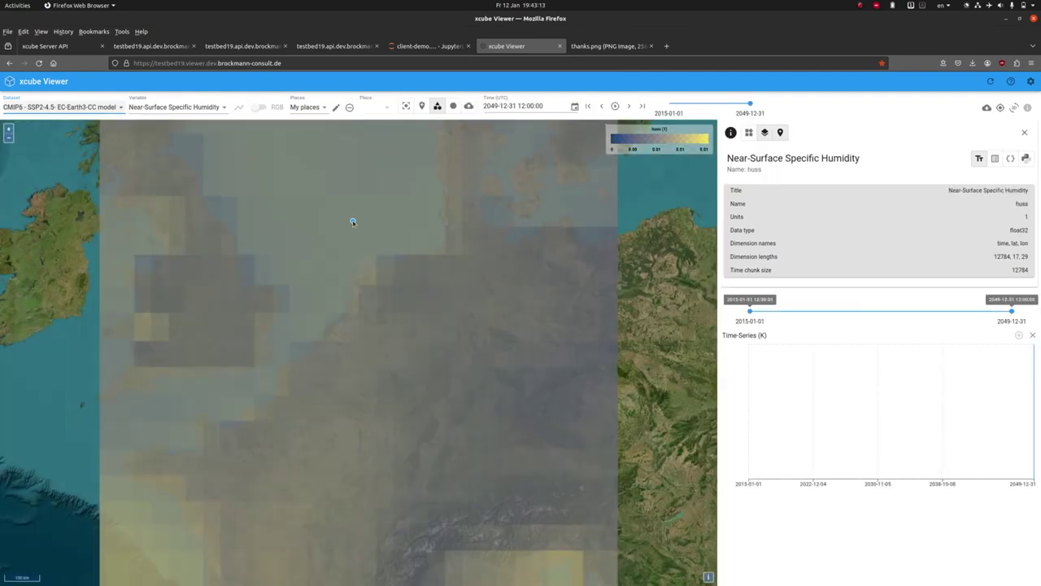
scroll(348, 250, down, 2)
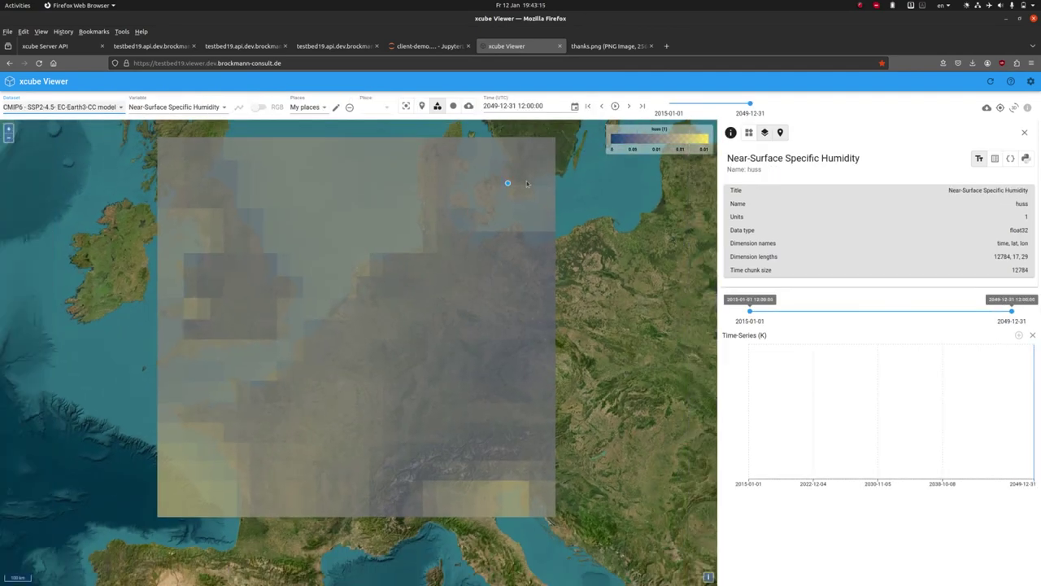
drag(749, 106, 669, 106)
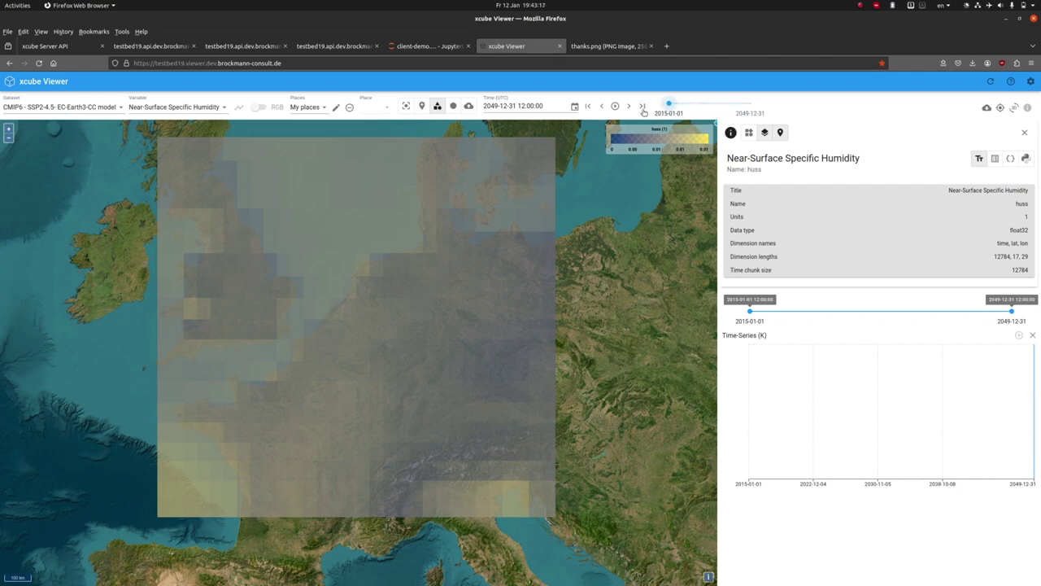
Display the Near-Surface Air Temperature variable and play its daily animation up to 2015-01-27
click(202, 109)
click(192, 166)
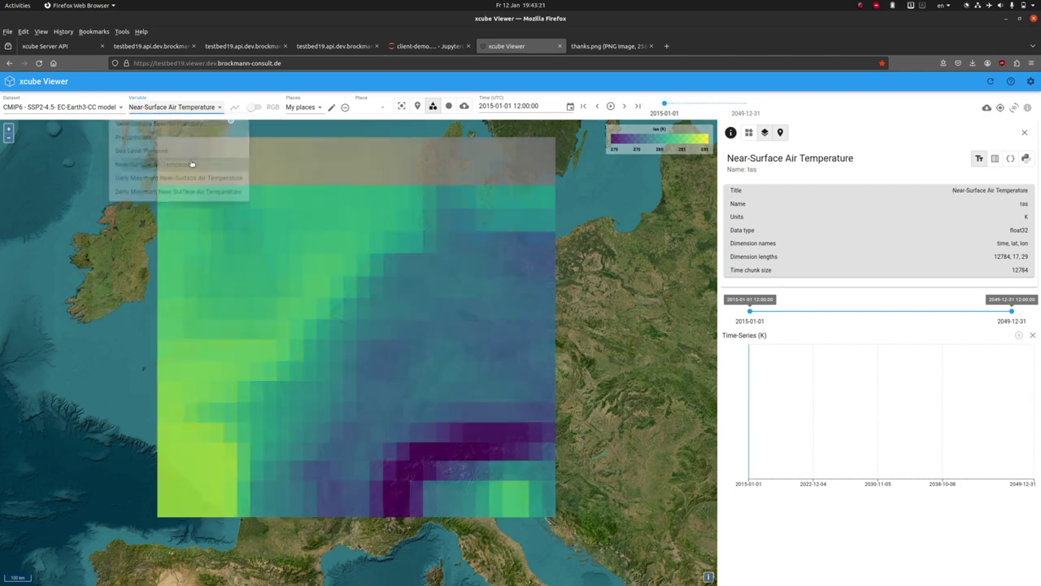
click(612, 105)
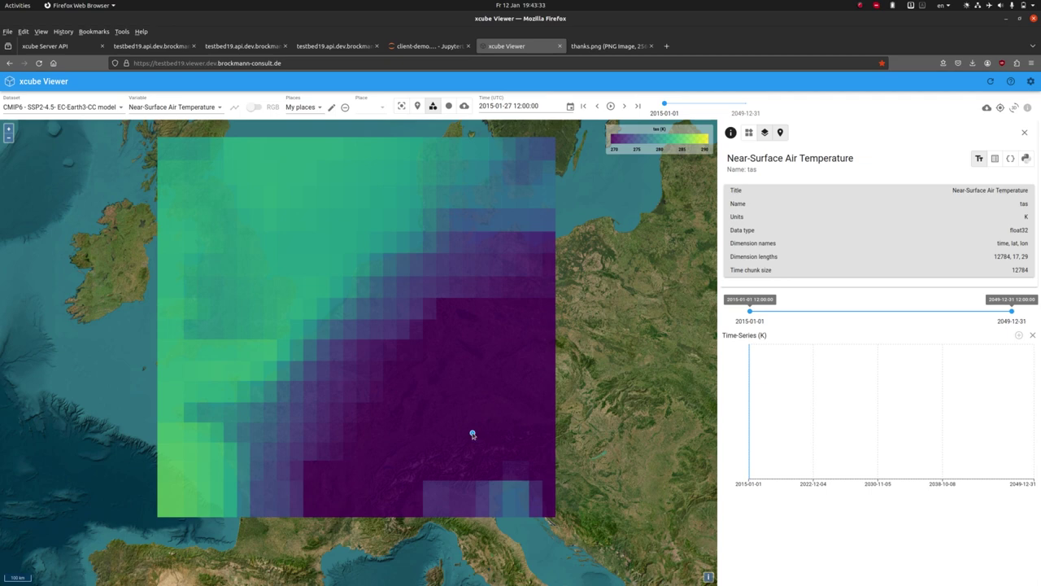
Draw a six-corner polygon over the Alps to plot its air temperature time series
click(473, 432)
click(422, 430)
click(389, 443)
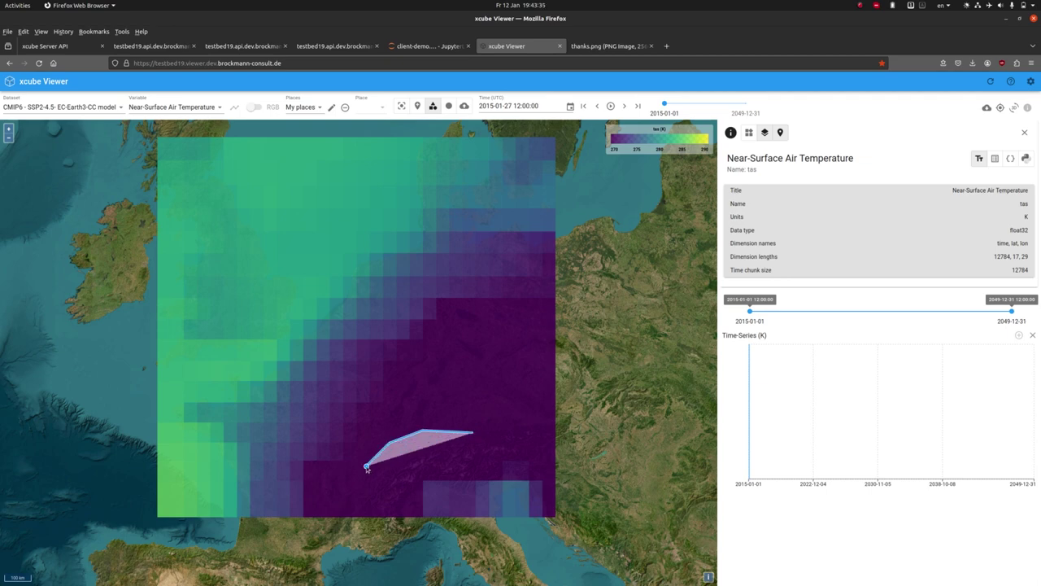
click(366, 468)
click(365, 510)
double_click(485, 474)
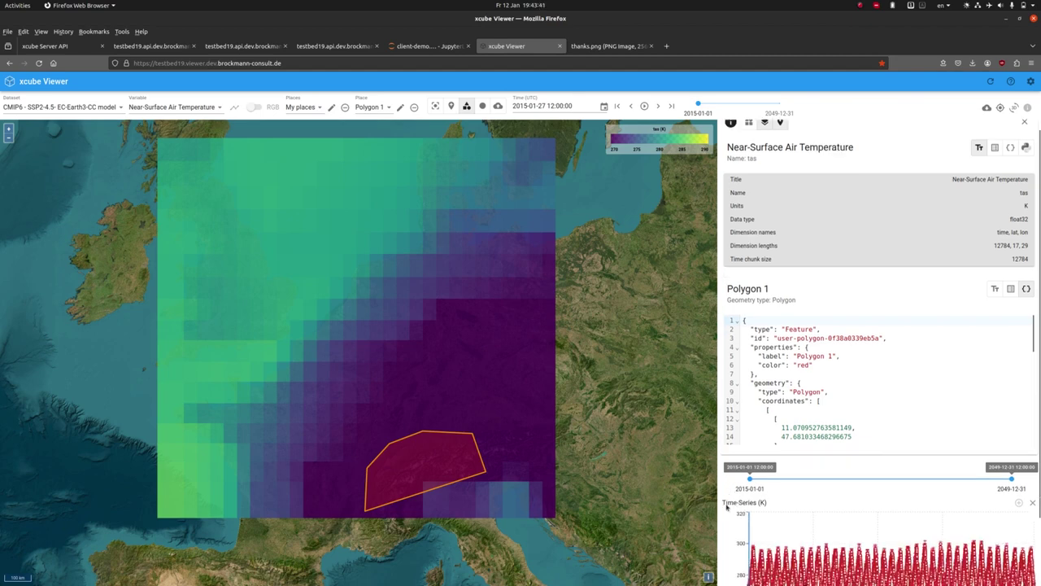
Draw a second, four-corner polygon over western France to compare its temperature time series with the Alpine one
click(275, 437)
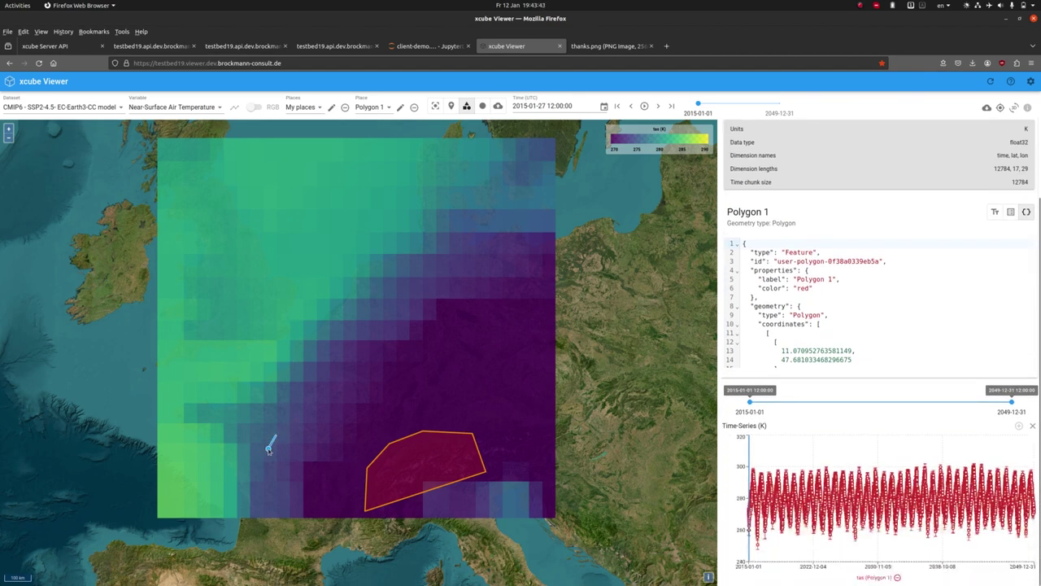
click(258, 468)
click(256, 502)
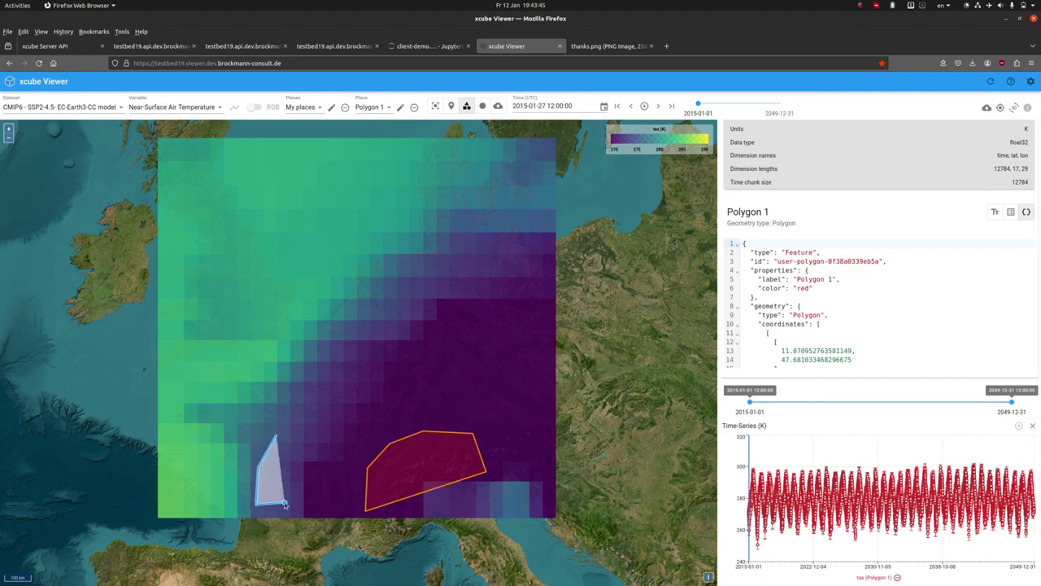
double_click(284, 503)
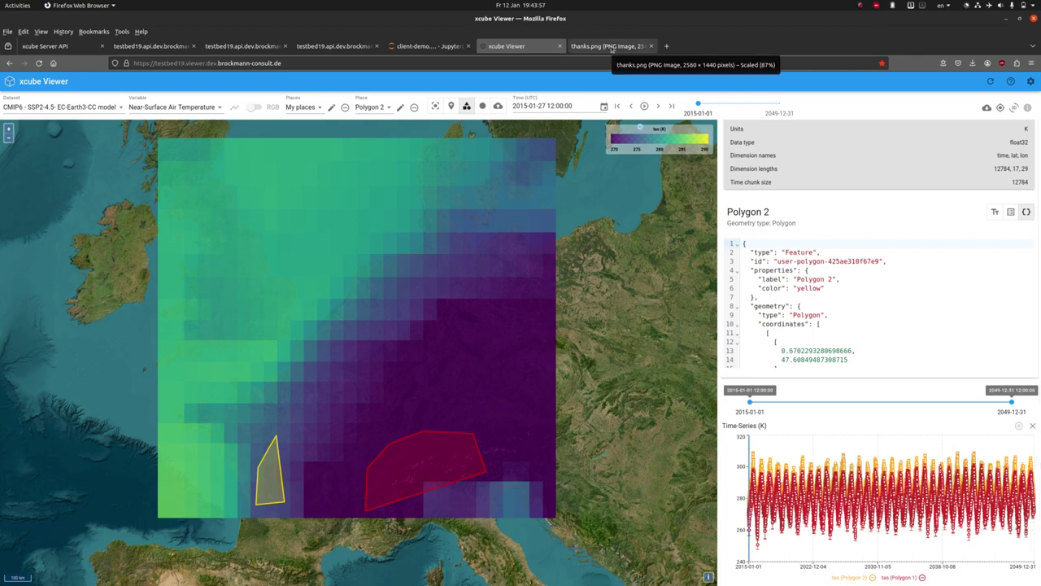
Show the closing slide thanks.png
click(611, 46)
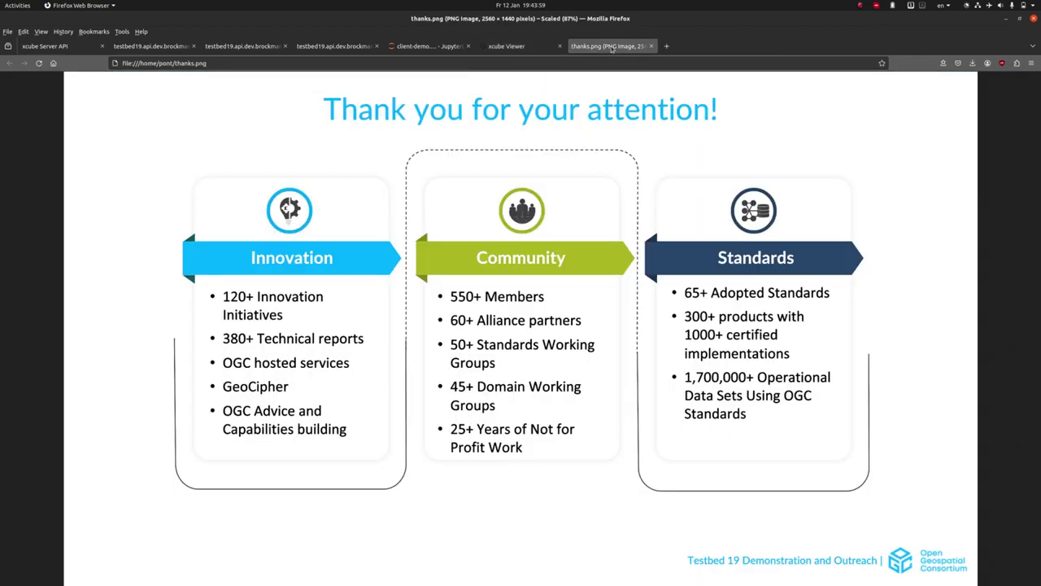
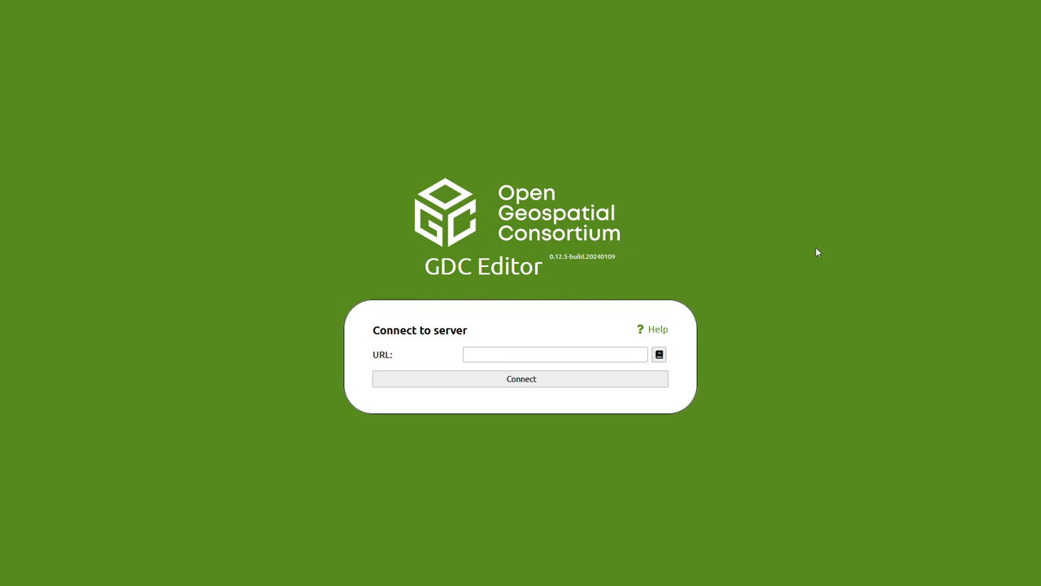
click(535, 354)
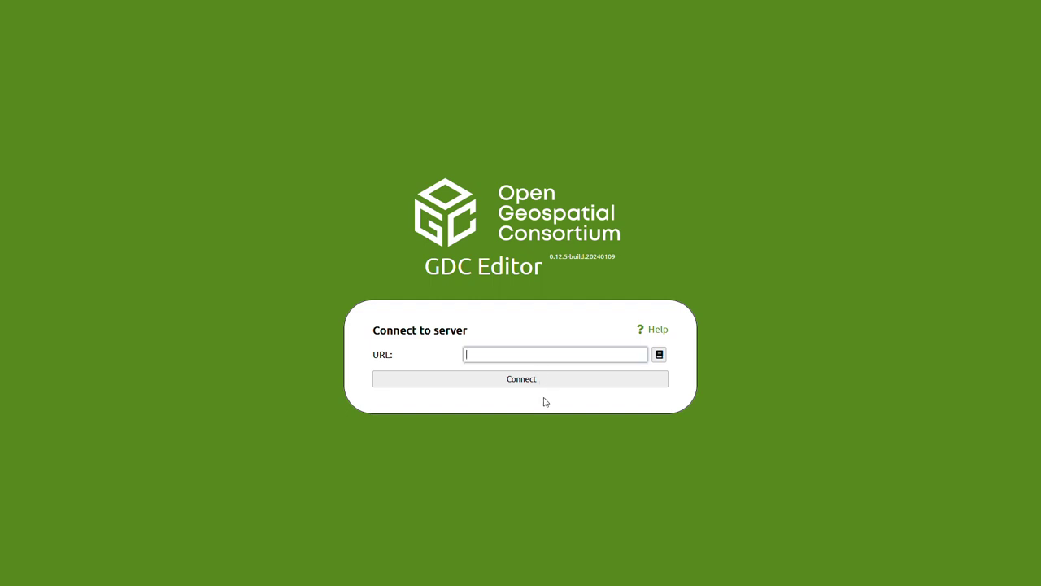
text(https://dev.openeo.eurac.edu/)
click(545, 380)
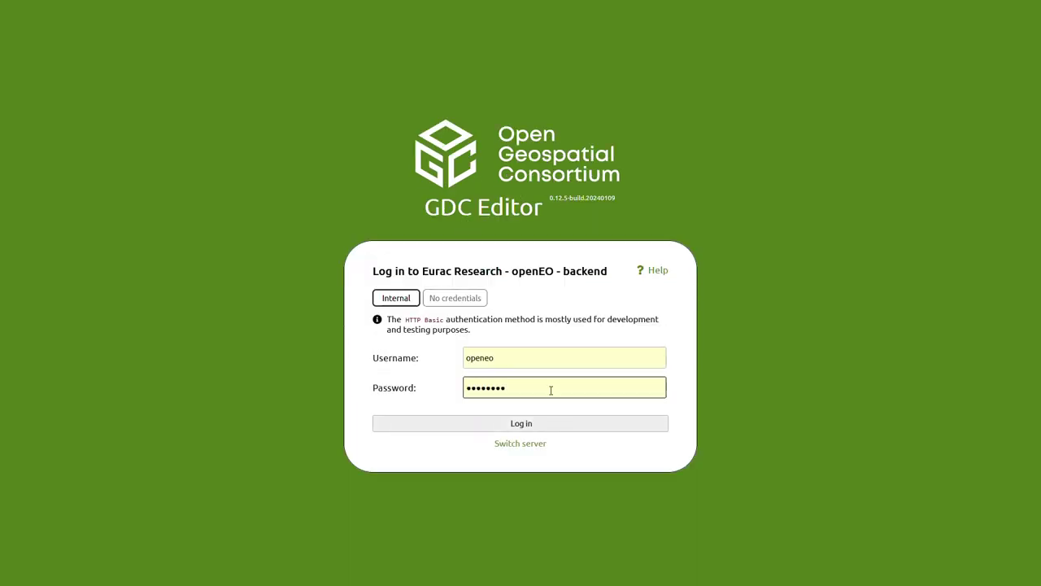
Replace the username with guest and log in to the Eurac Research openEO backend with the prefilled password
click(500, 365)
double_click(505, 363)
text(guest)
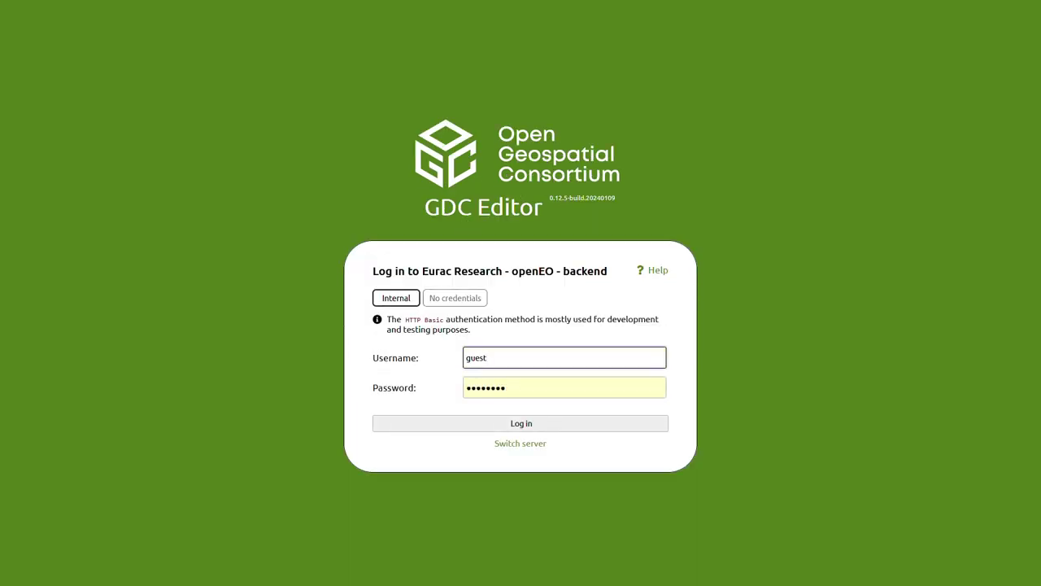
key(Return)
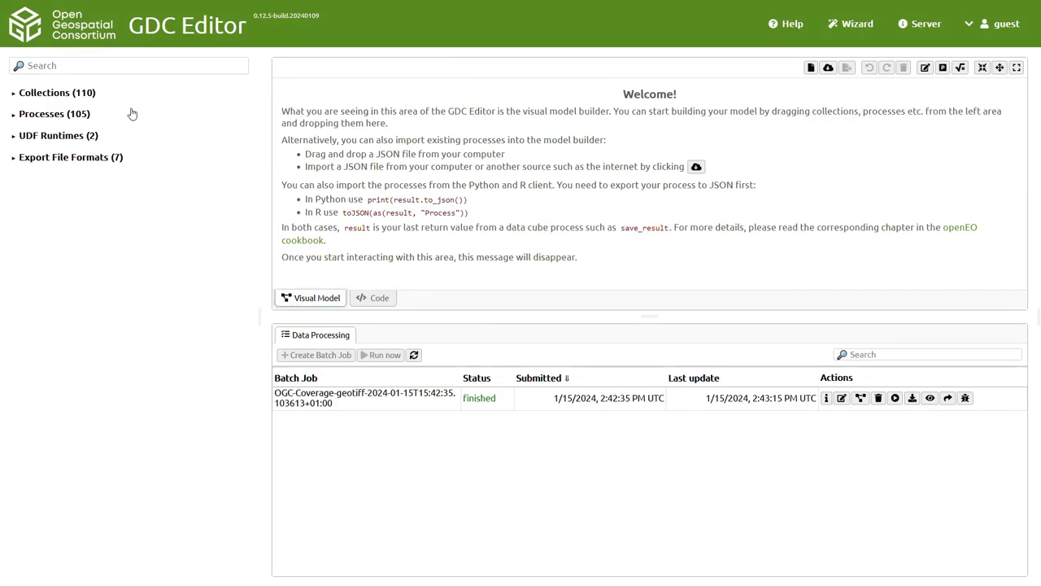
Start the Download Coverage Data (OGC API) process wizard and choose s2_l2a as the collection
click(861, 37)
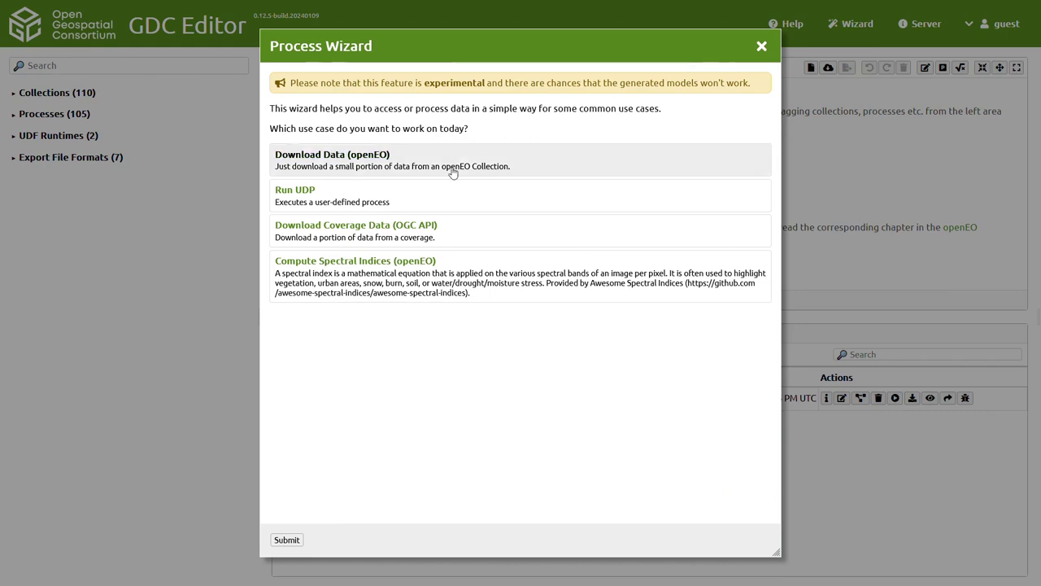
click(455, 229)
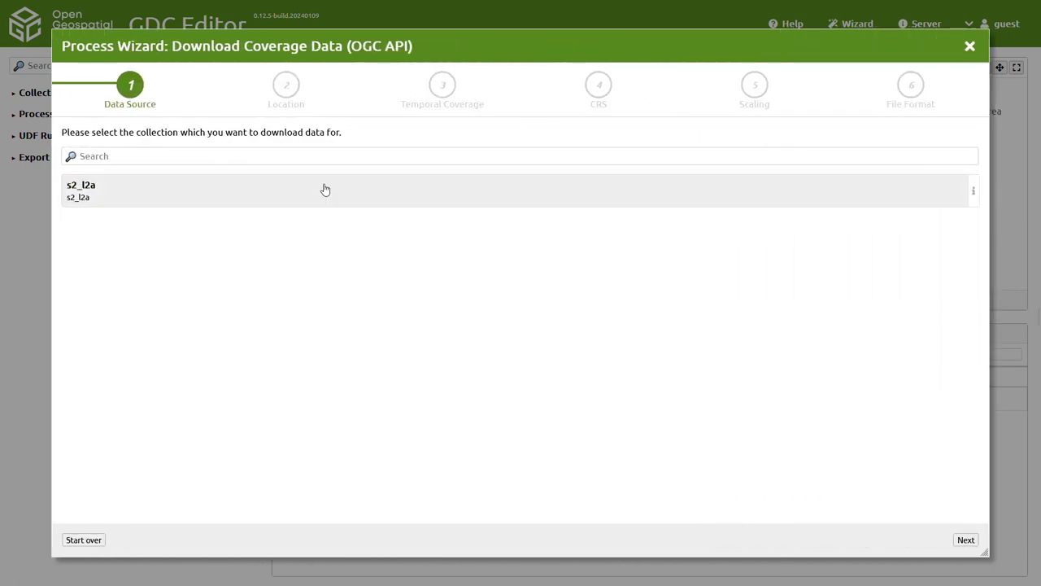
click(324, 188)
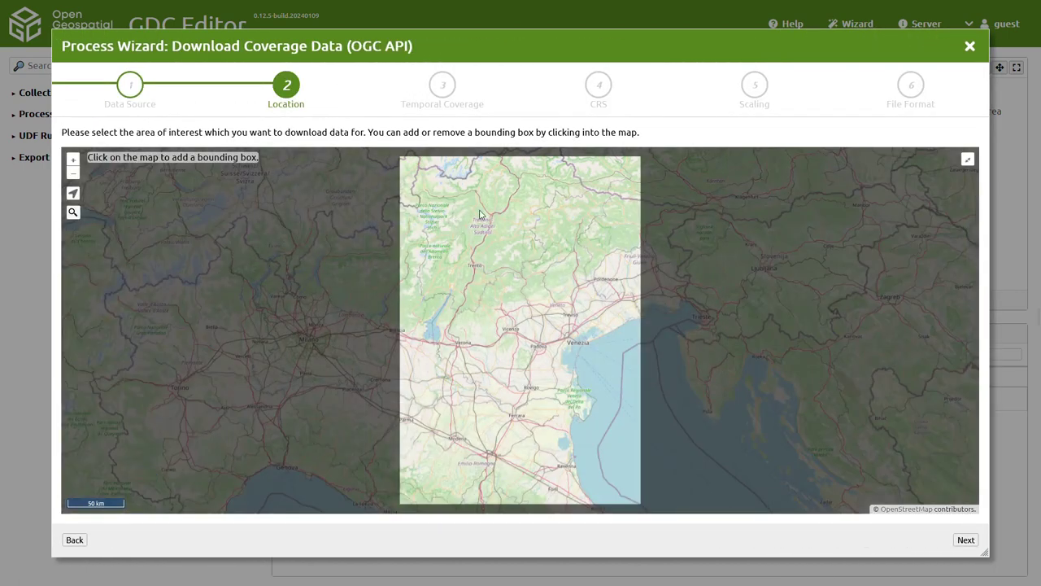
Add a bounding box around Bolzano, extend its southern edge past San Giacomo, and accept it as the area of interest
scroll(515, 196, up, 5)
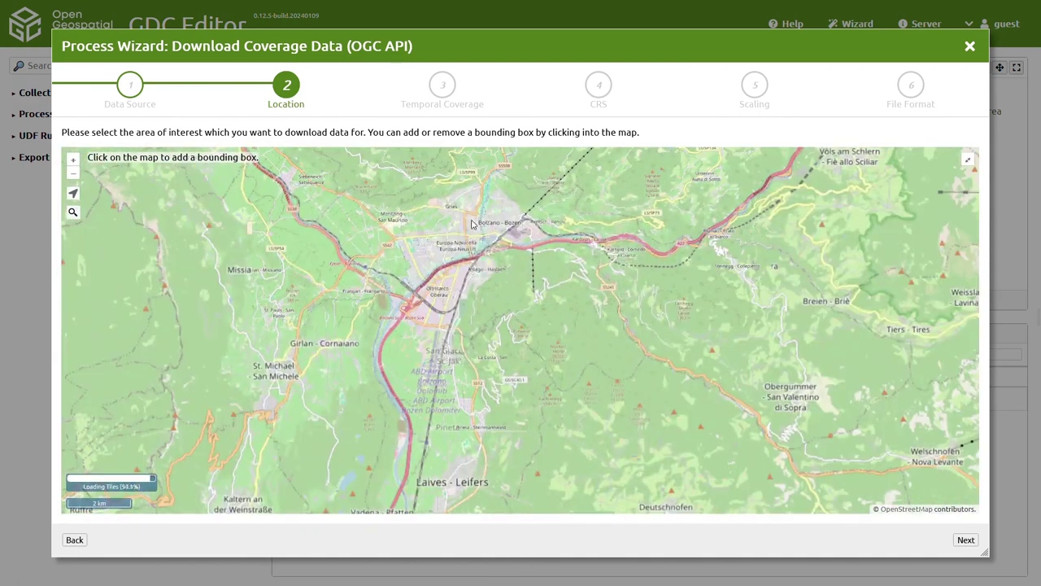
click(472, 223)
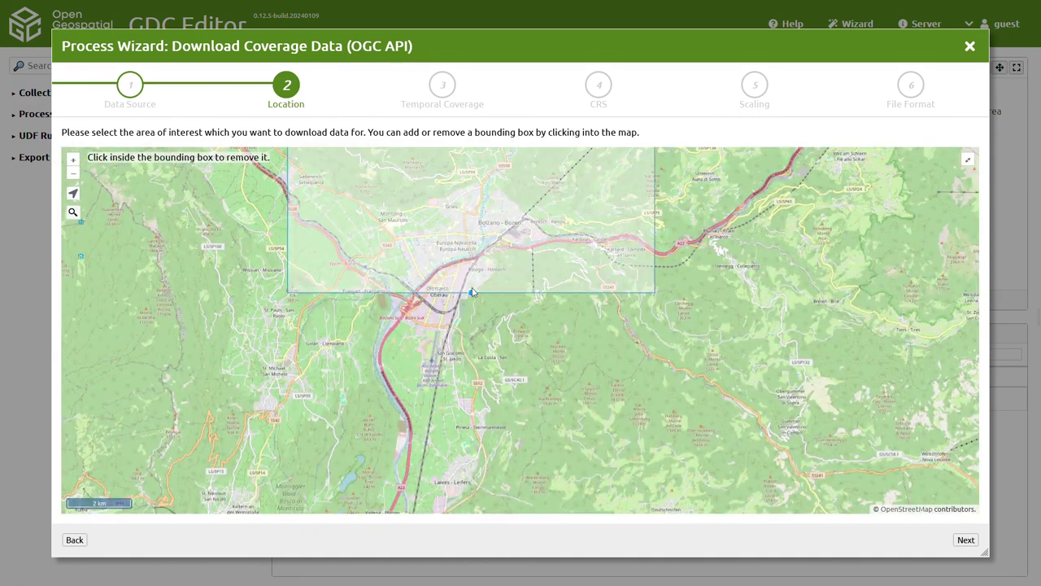
drag(470, 295, 488, 389)
scroll(498, 381, down, 1)
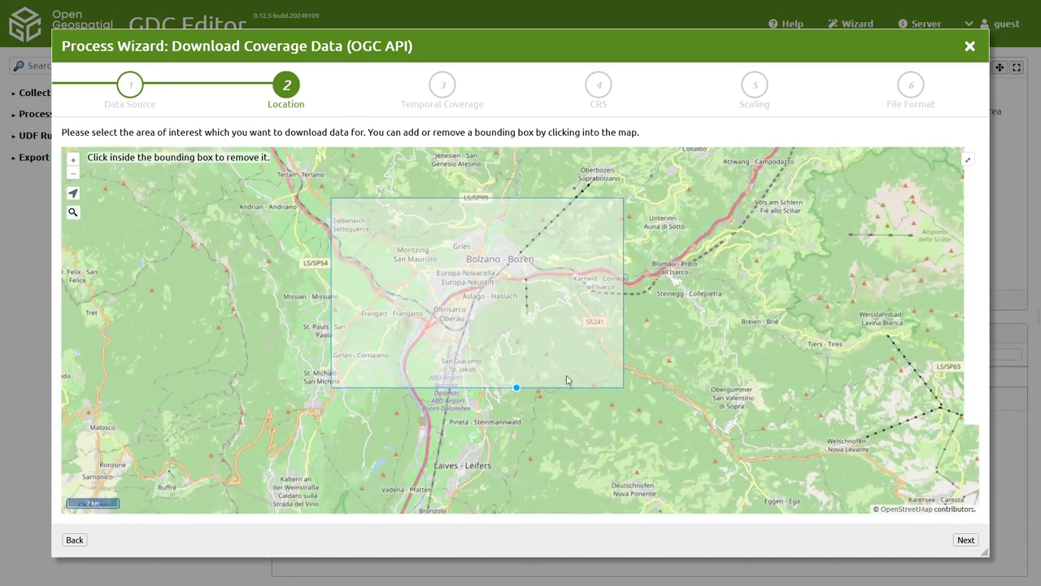
click(966, 539)
Set the temporal coverage of the download from 2022-07-01 to 2022-07-05
click(140, 160)
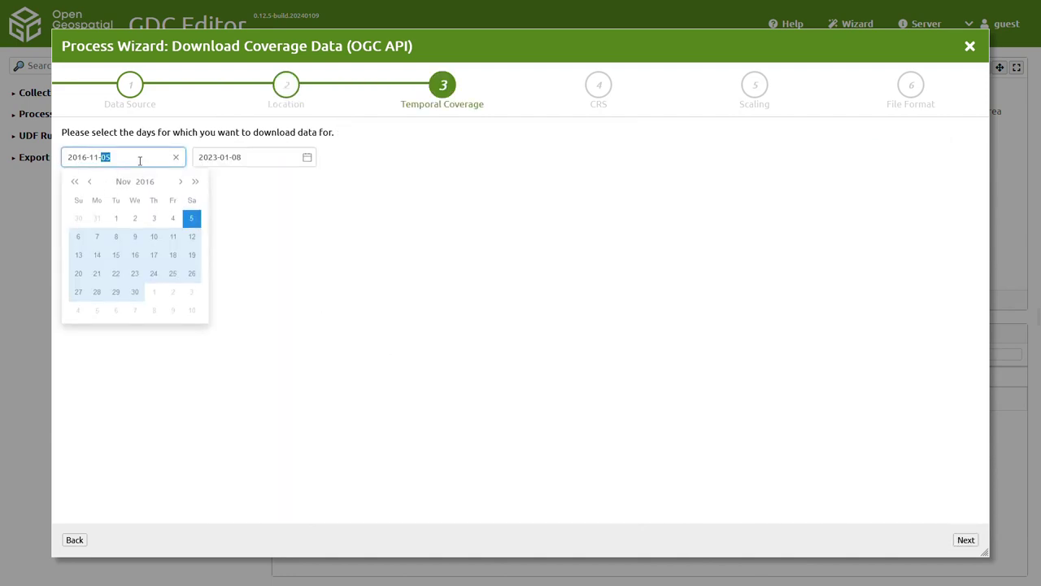
triple_click(140, 160)
text(20)
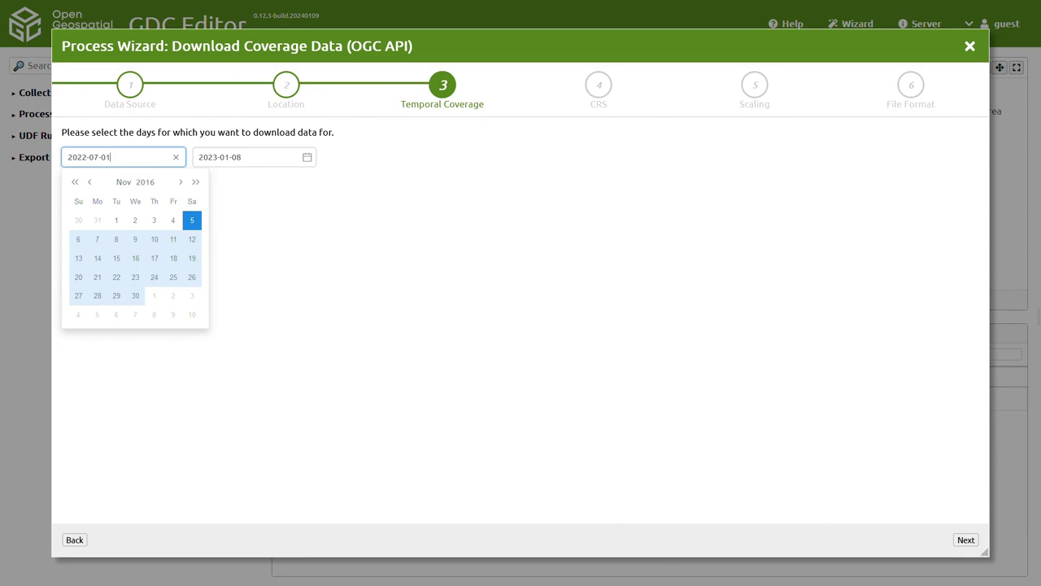
text(22-07-01)
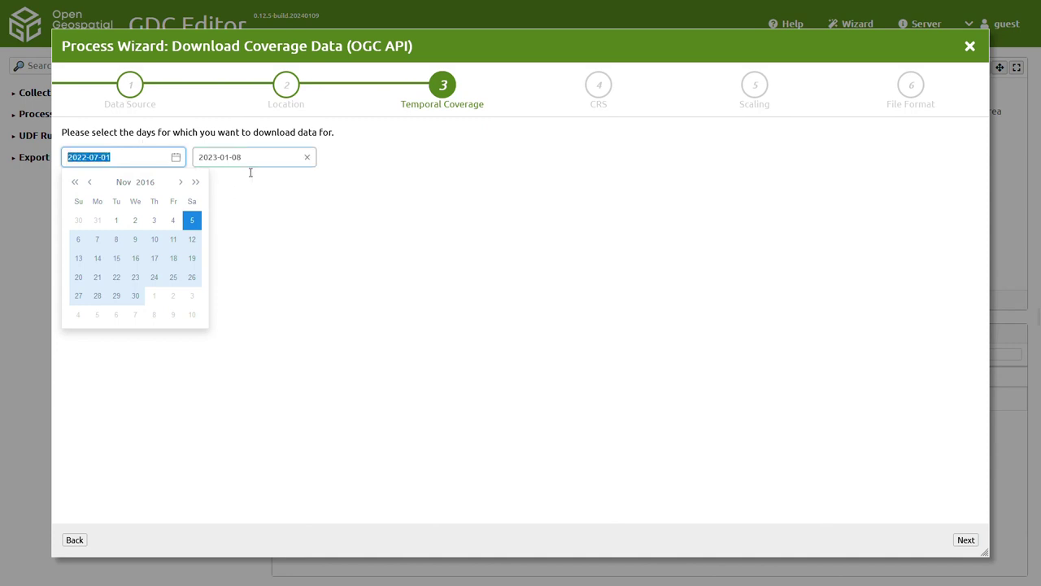
click(274, 161)
triple_click(274, 162)
text(2022-07-01)
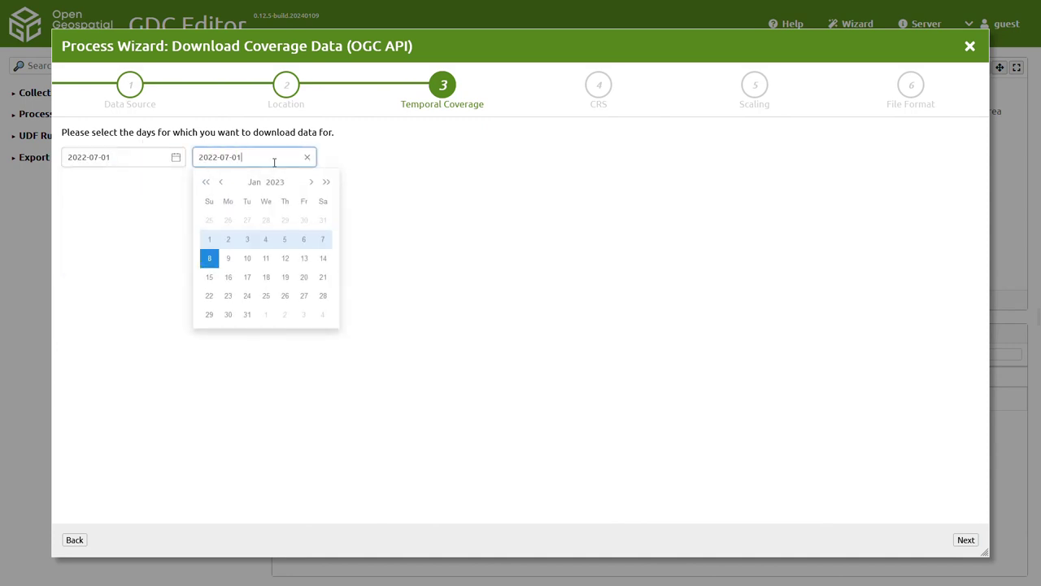
click(464, 214)
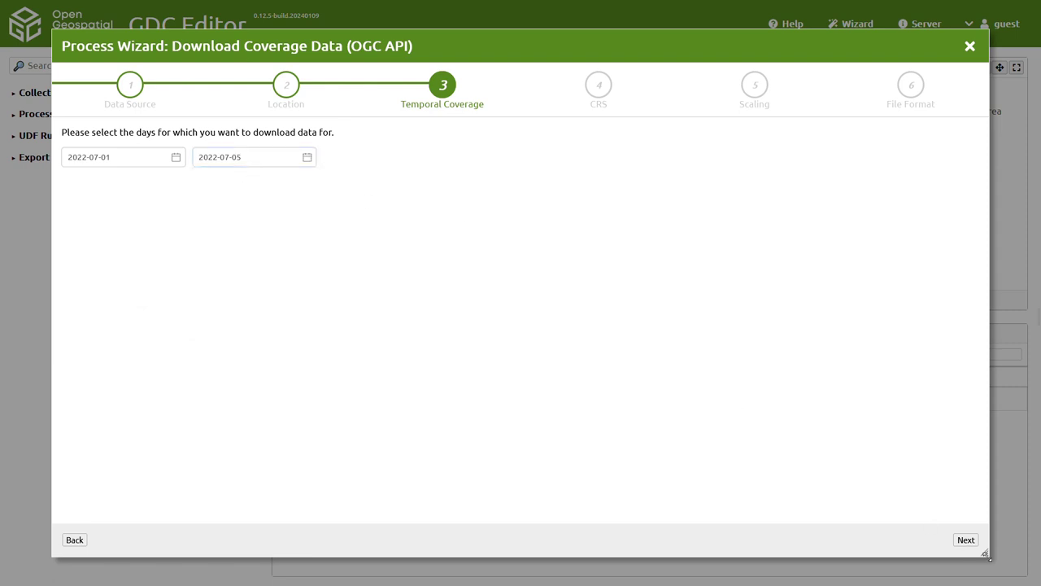
Proceed through the CRS and scaling stages without changes, choose image/tiff; application=geotiff as the file format, and create the coverage download
click(967, 540)
click(968, 540)
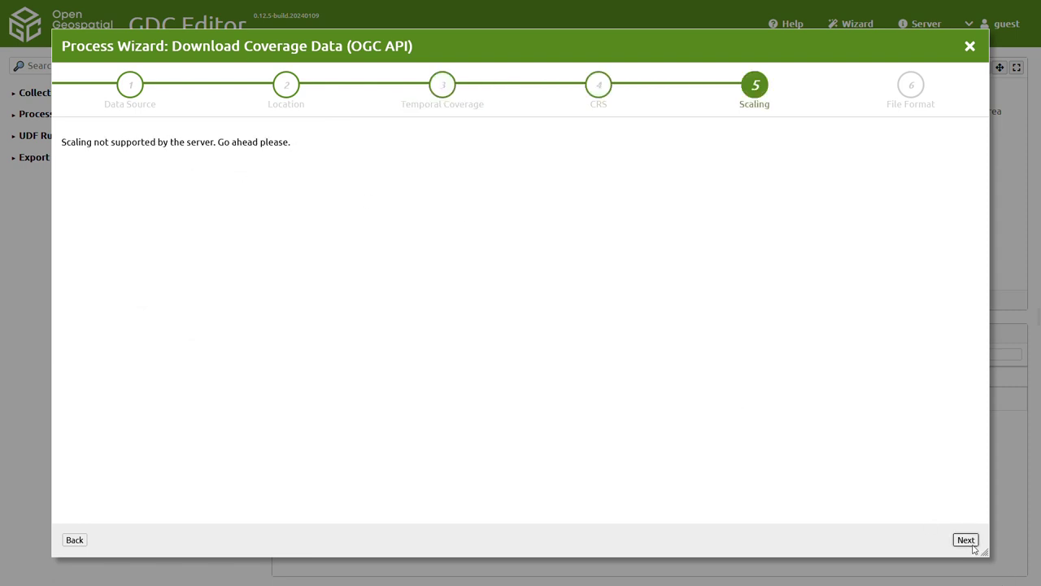
click(969, 541)
click(335, 169)
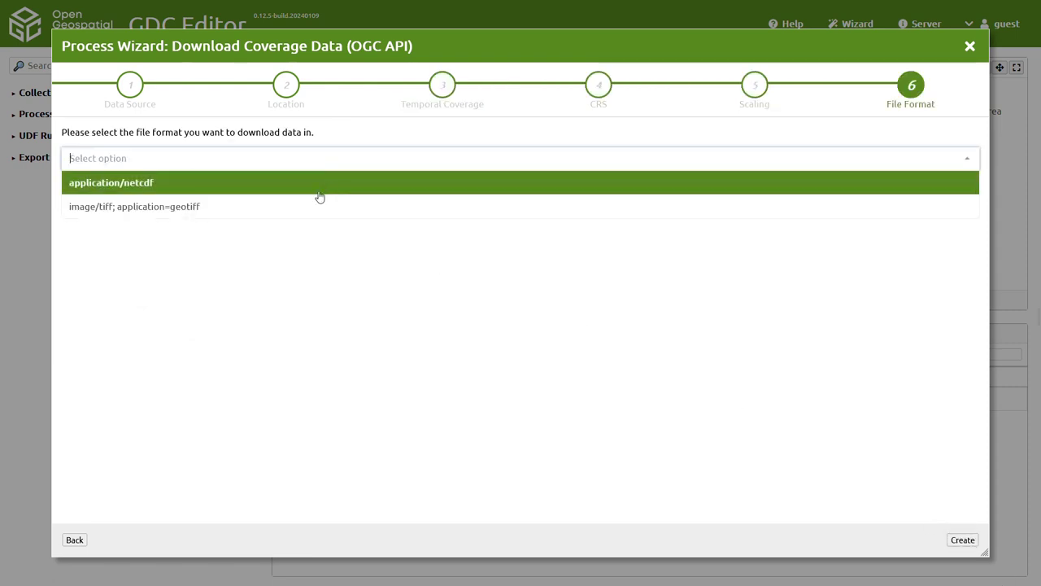
click(318, 207)
click(963, 540)
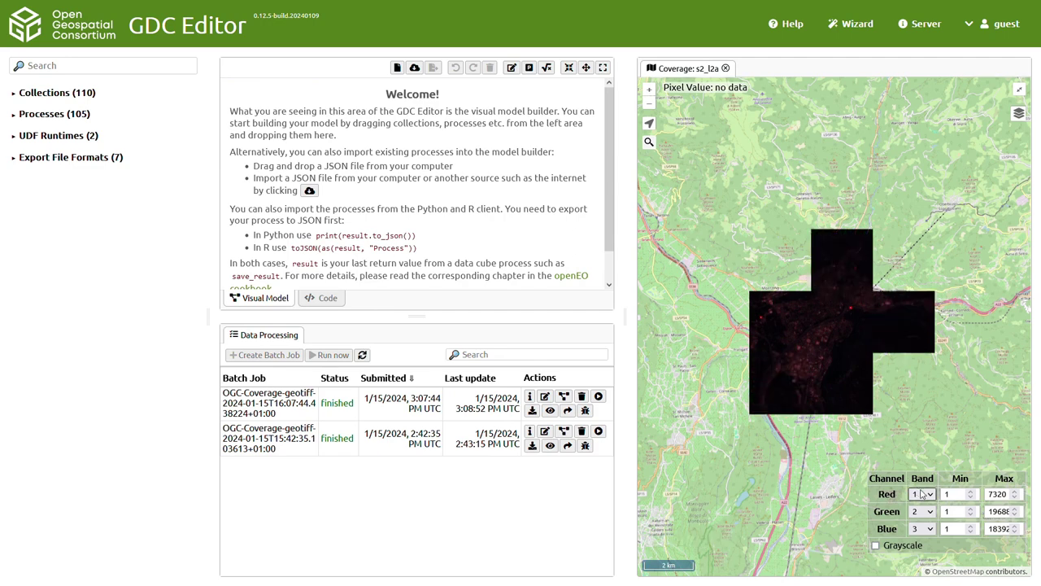
Assign bands 4, 3 and 2 to the red, green and blue channels of the s2_l2a coverage
scroll(922, 494, down, 3)
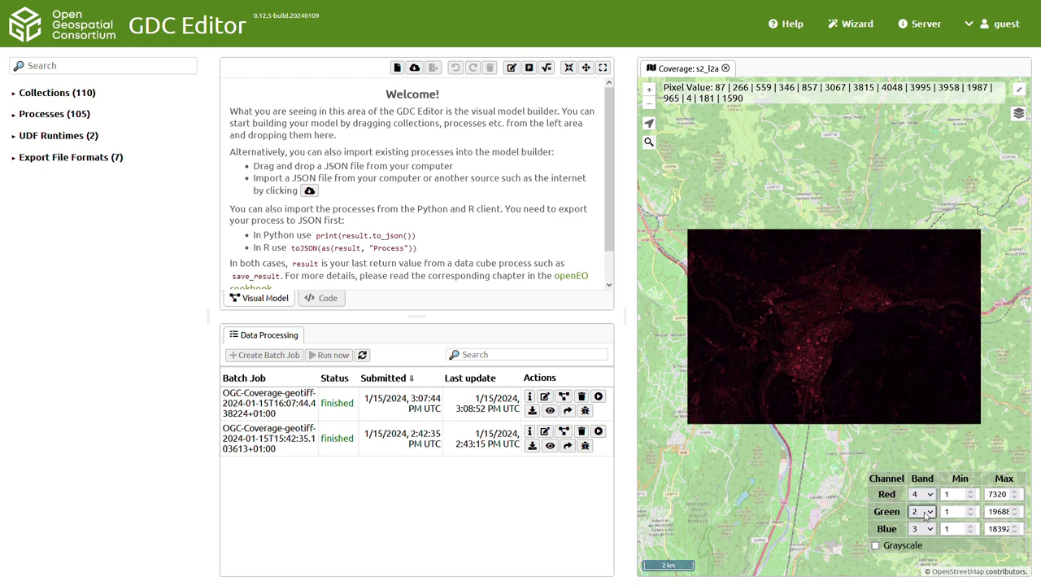
scroll(922, 511, down, 1)
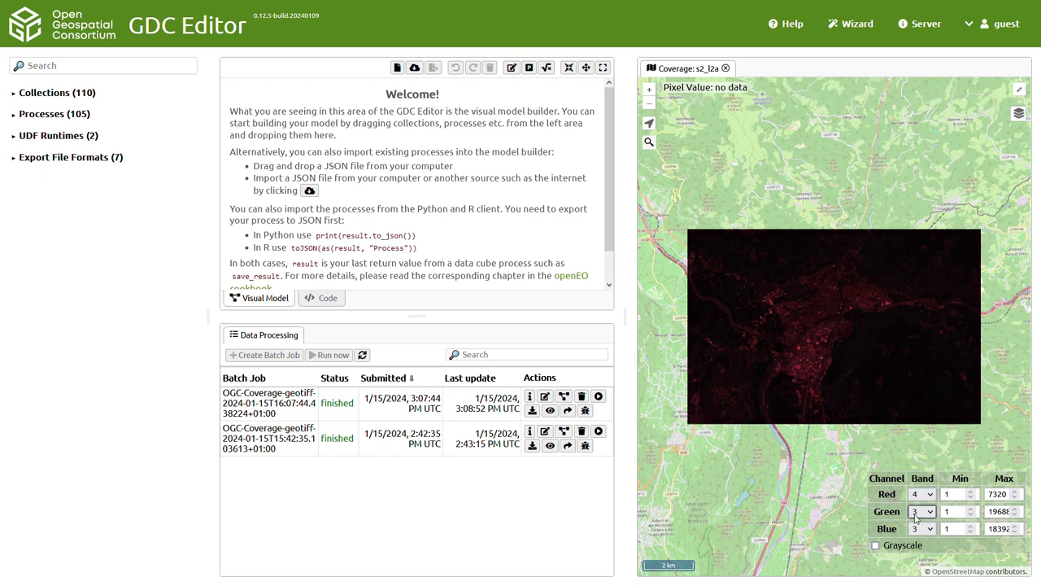
key(Up)
Set the maximum value of the red, green and blue channels to 2000 and inspect the Bolzano image up close
double_click(996, 494)
text(2000)
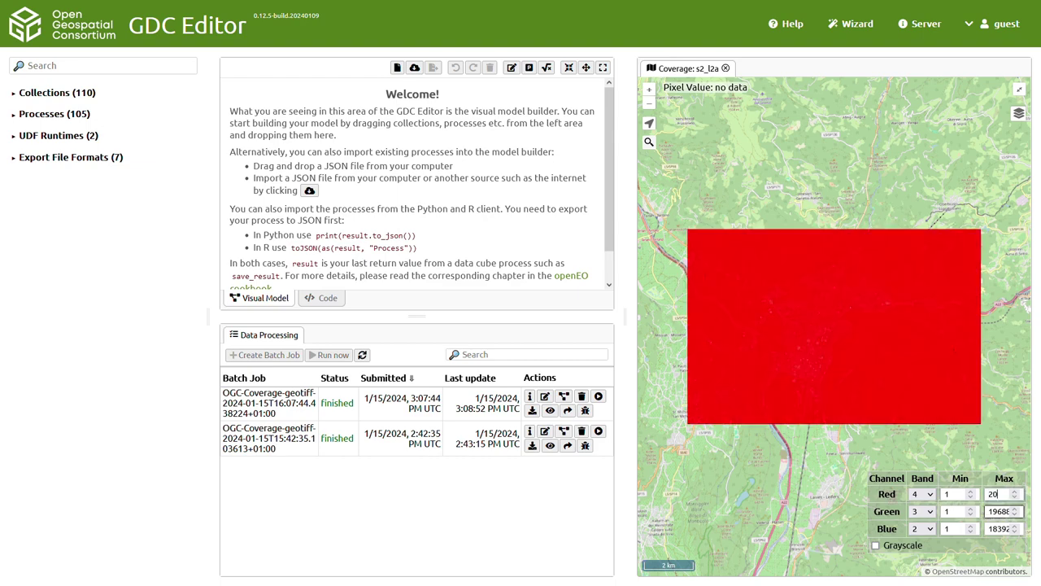
double_click(1002, 512)
text(2)
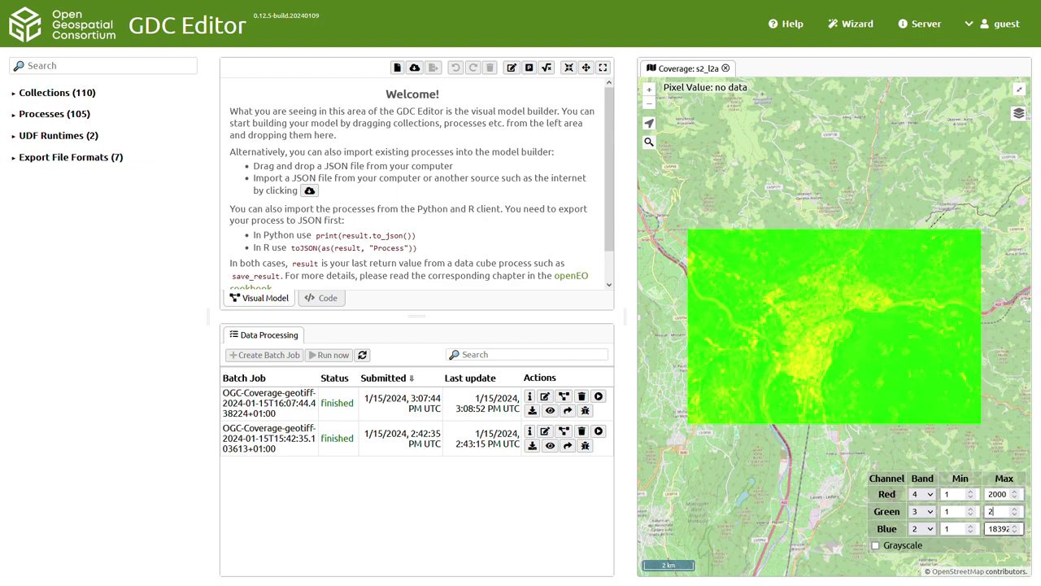
text(000)
double_click(1000, 528)
text(2000)
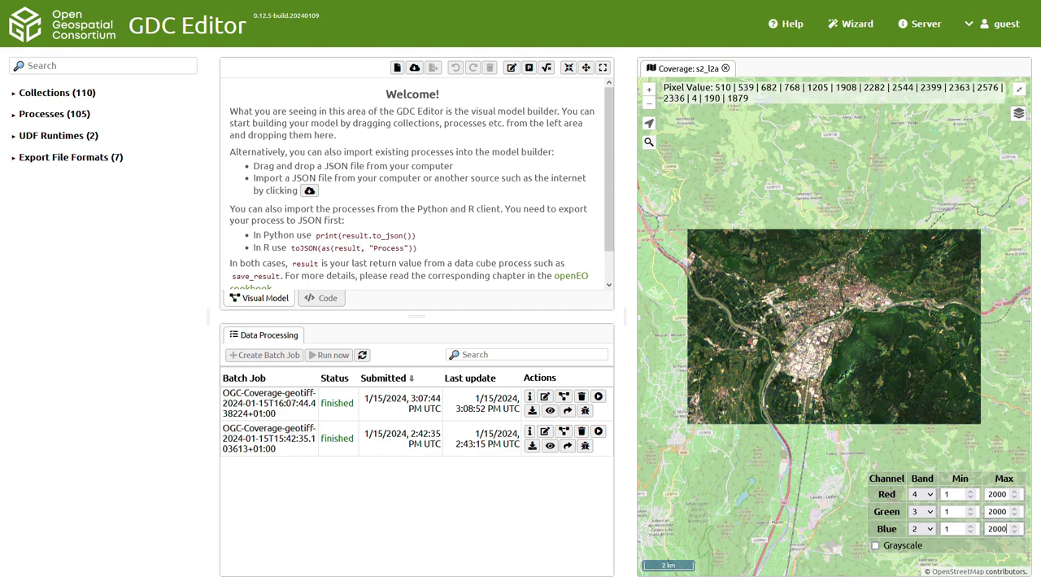
scroll(813, 322, up, 3)
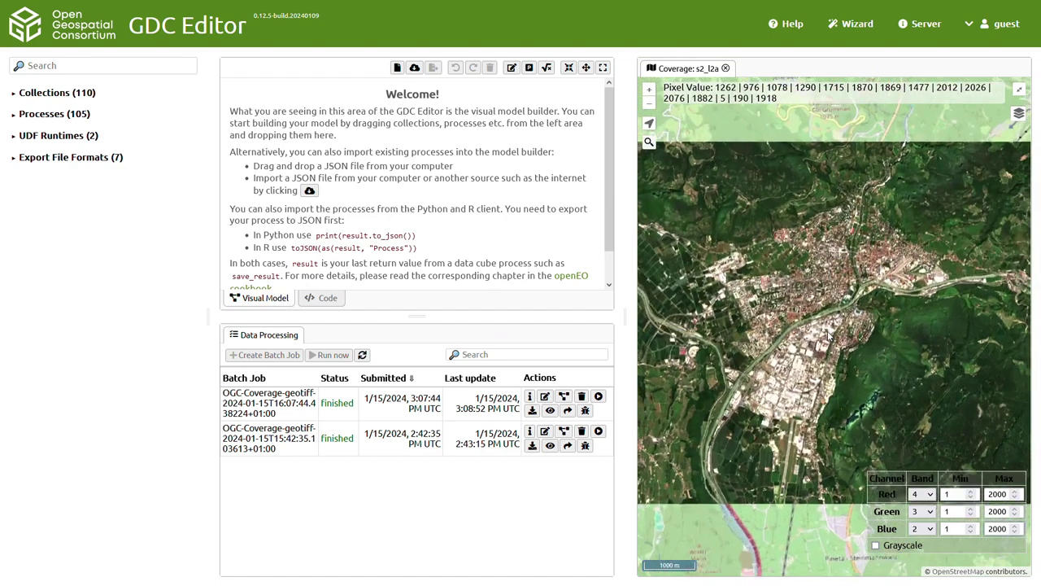
scroll(903, 285, up, 2)
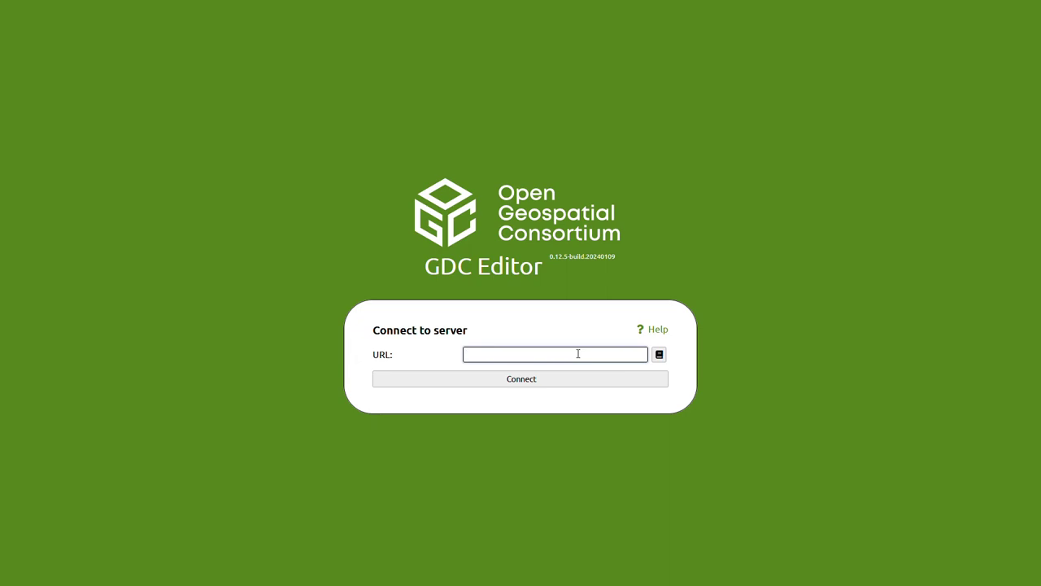
click(572, 361)
text(https://maps.gnosis.earth/ogcapi)
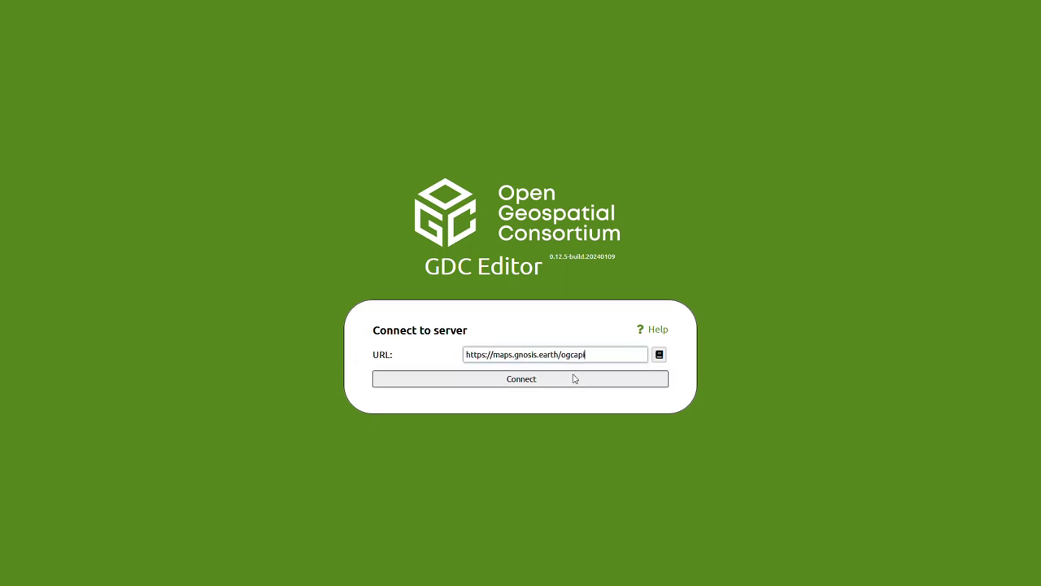
click(572, 382)
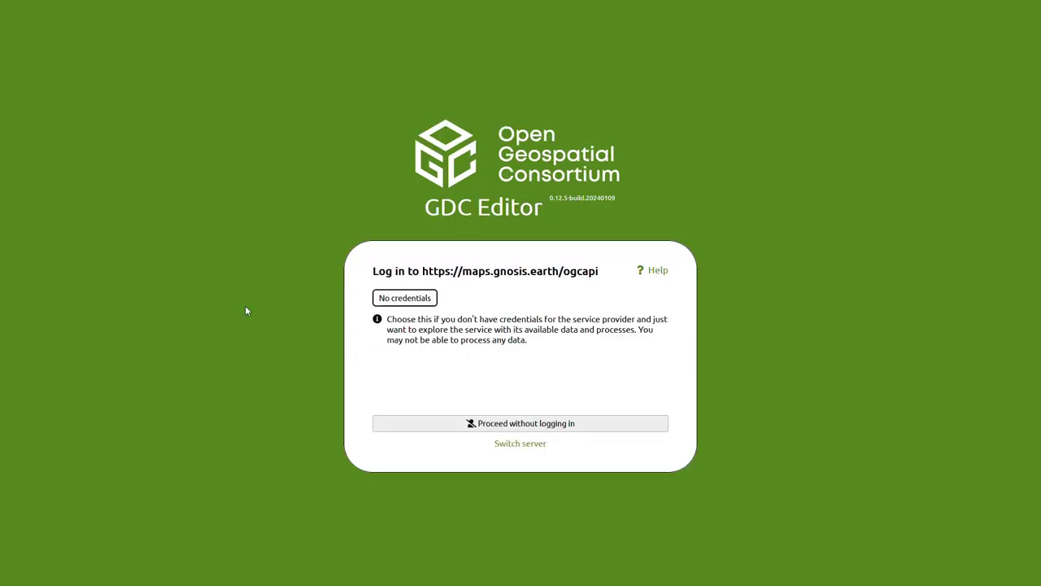
click(524, 421)
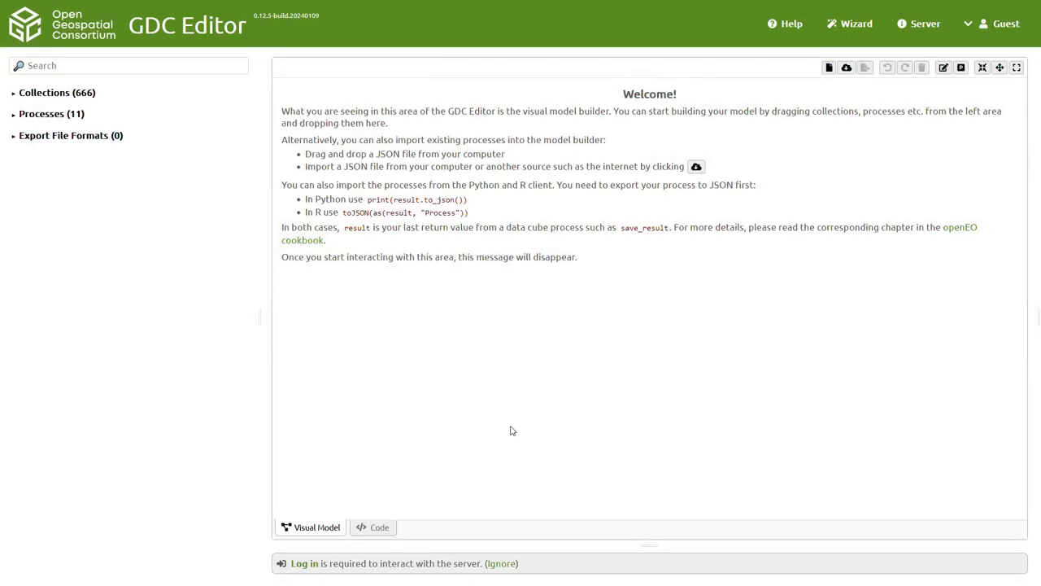
Start the Download Coverage Data (OGC API) process wizard, search for blue, and choose blueMarble as the collection
click(846, 37)
click(473, 236)
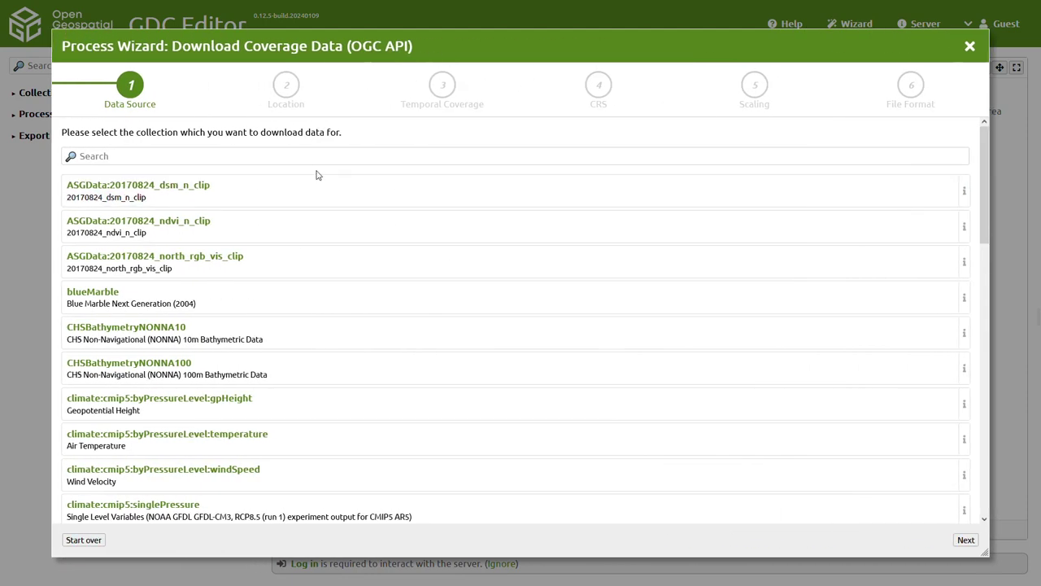
text(blue)
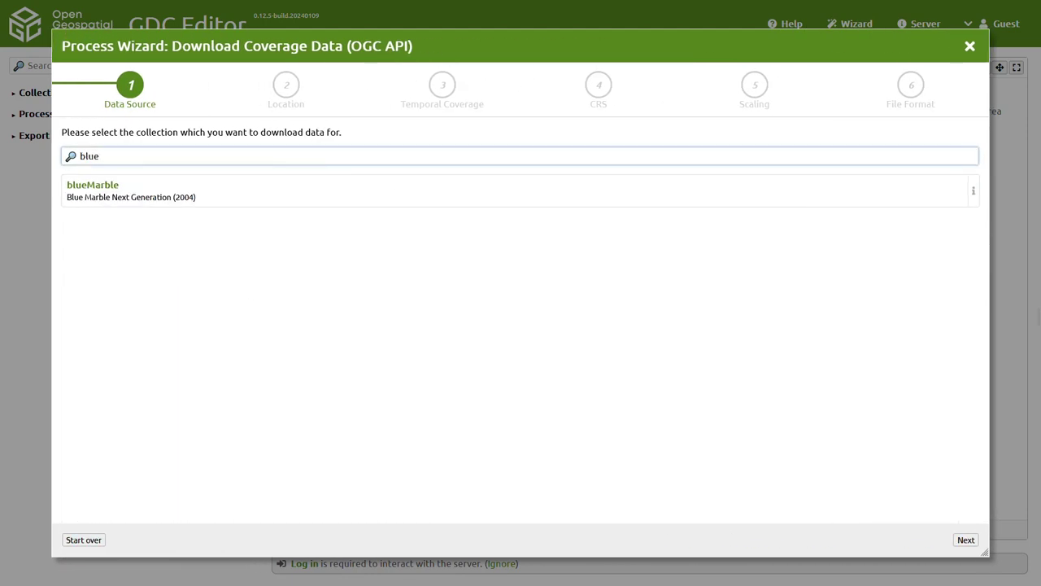
click(276, 203)
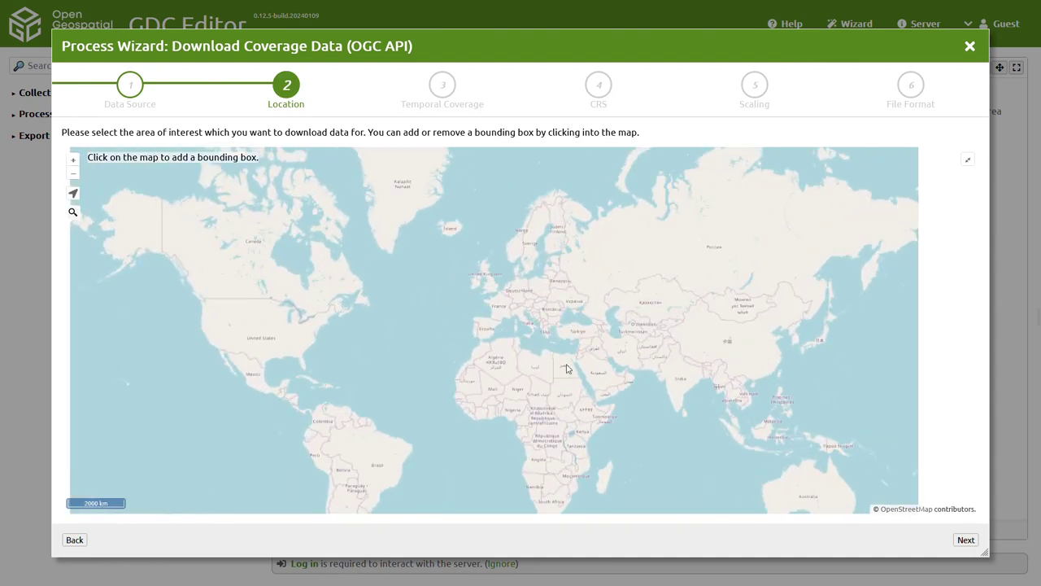
Add a bounding box around Europe and North Africa and set the temporal coverage from 2004-01-01 to late December 2004
click(567, 367)
click(965, 540)
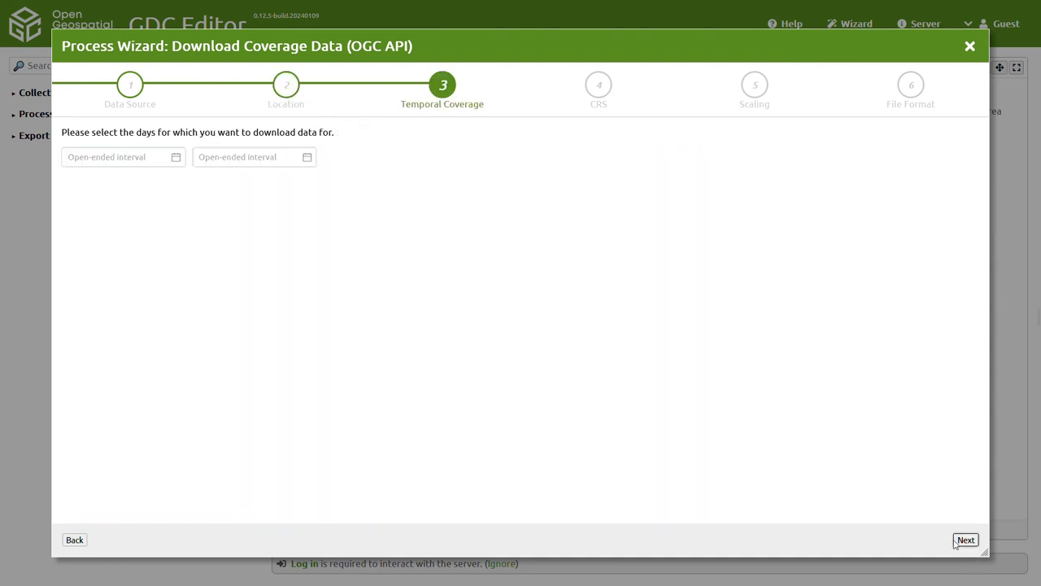
click(123, 165)
click(153, 219)
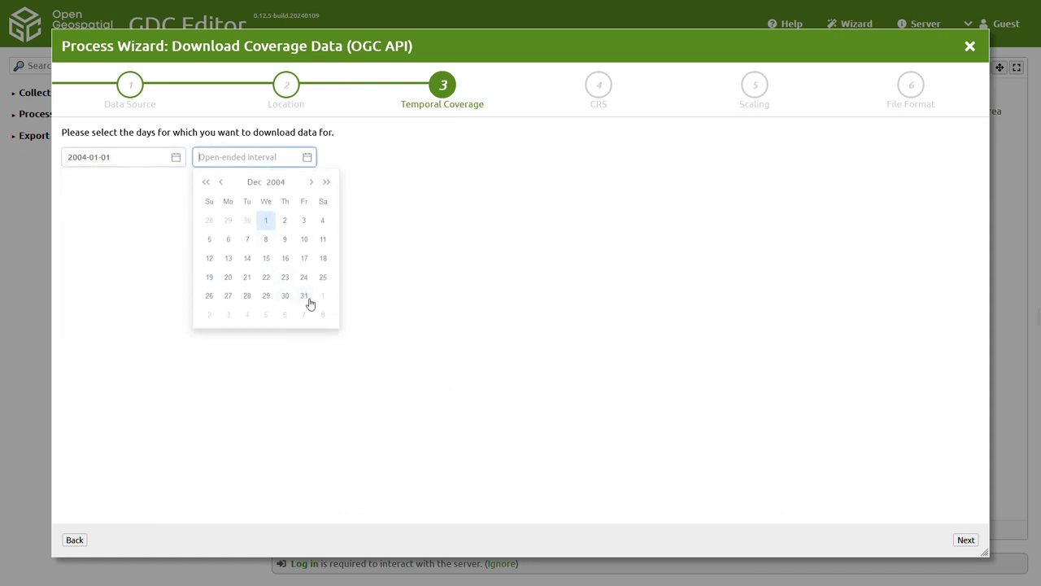
click(304, 283)
click(965, 540)
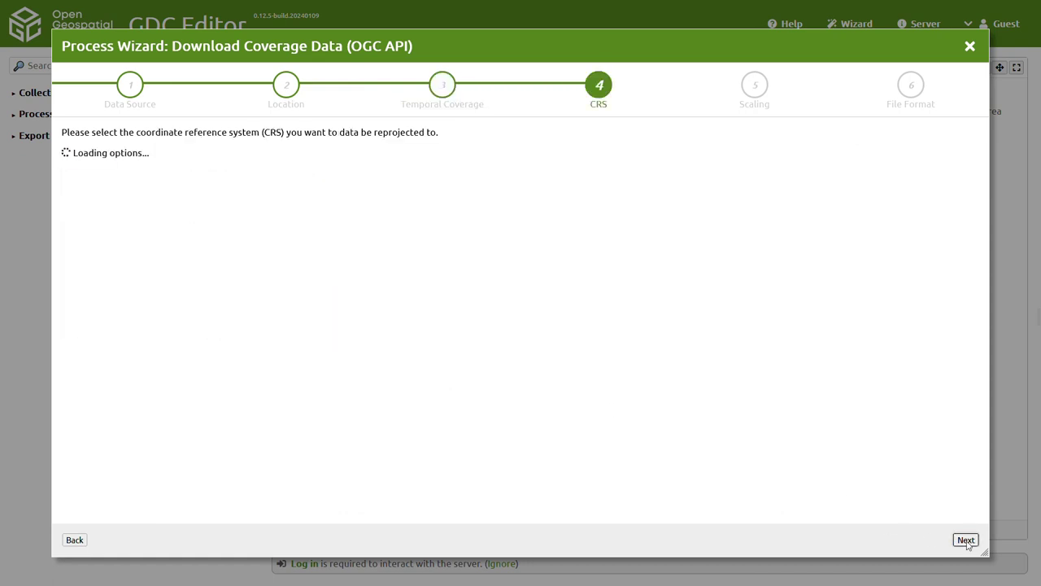
Accept the CRS and scaling stages without changes, keep image/png as the file format, and create the blueMarble coverage download
click(966, 540)
click(966, 540)
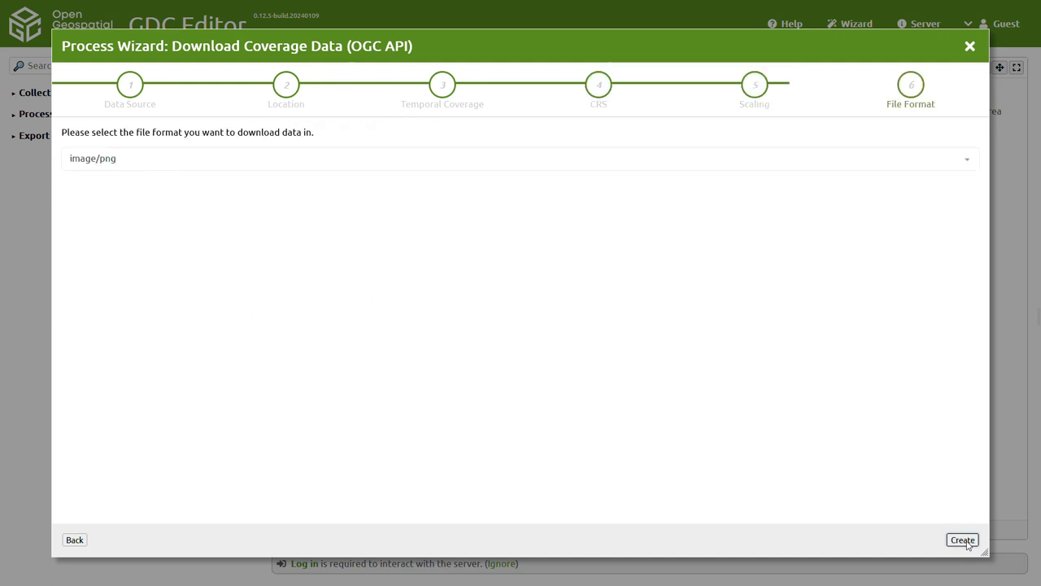
click(963, 540)
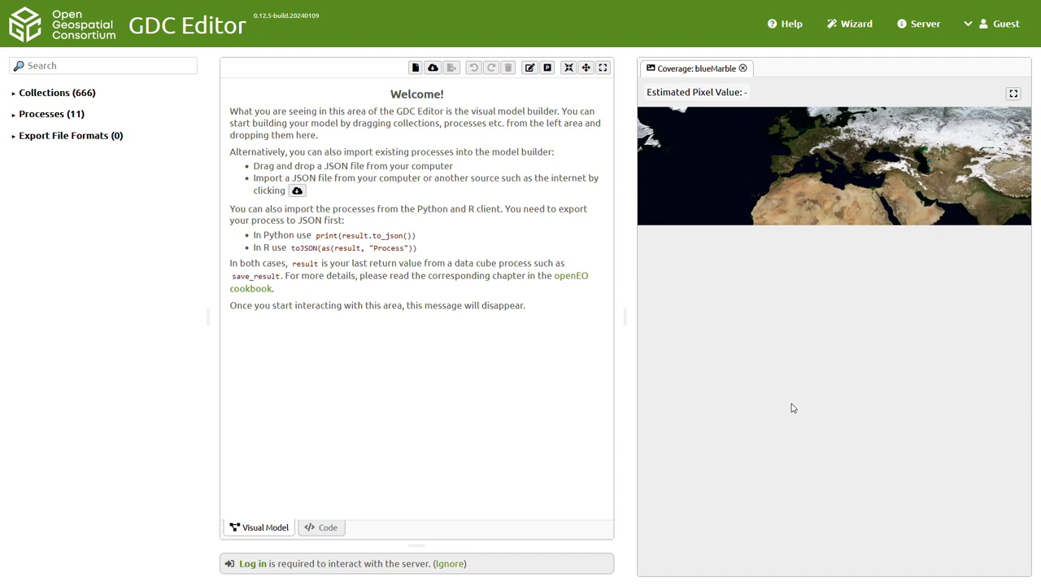
Search for blue and add the blueMarble collection to the visual model
click(65, 71)
text(blue)
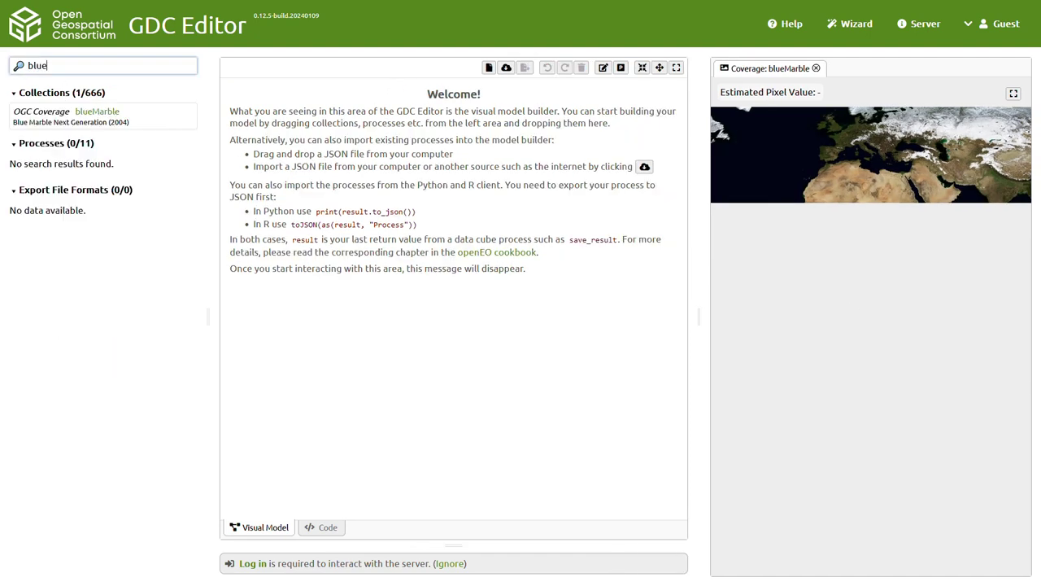
drag(85, 113, 334, 262)
Search for render, add the RenderMap process to the visual model, and connect the blueMarble result to its layers input
double_click(98, 74)
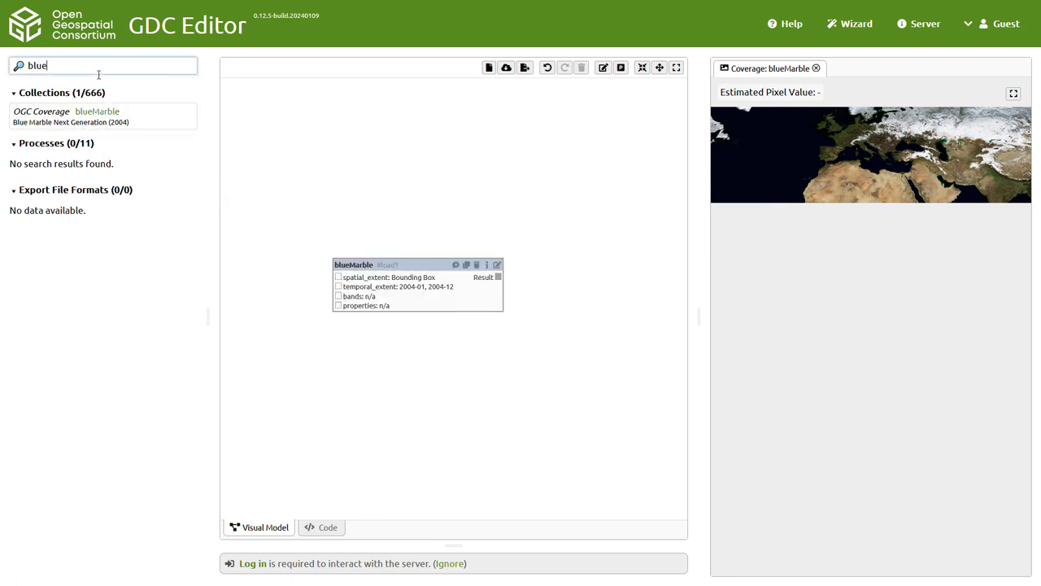
text(ren)
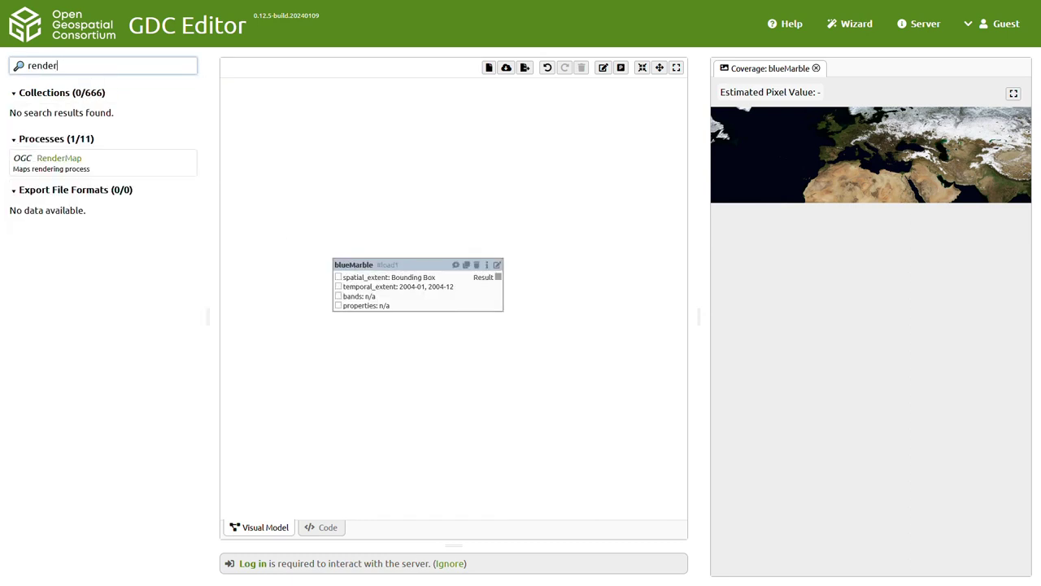
text(der)
drag(135, 170, 618, 295)
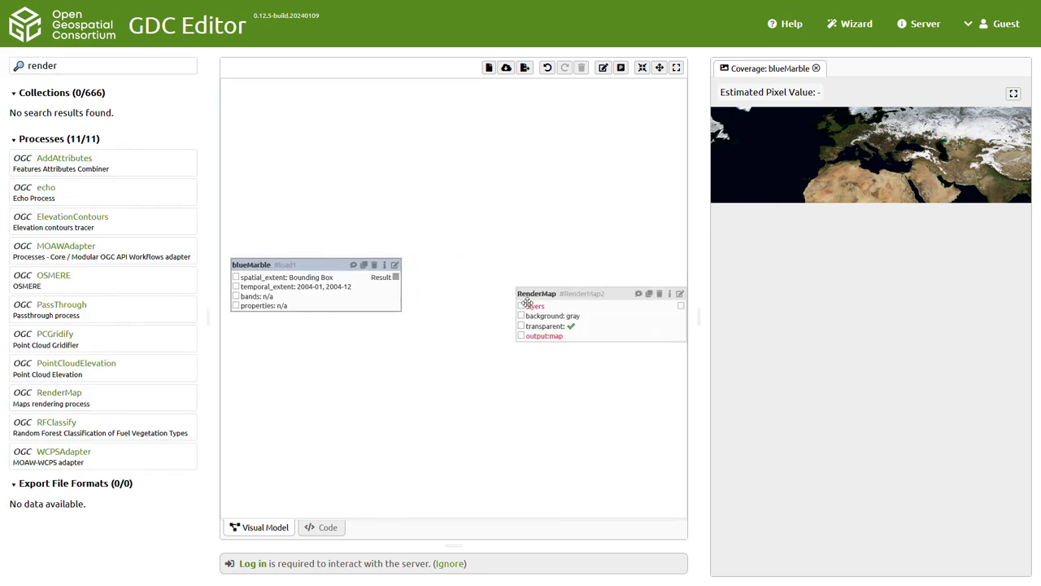
drag(525, 294, 432, 275)
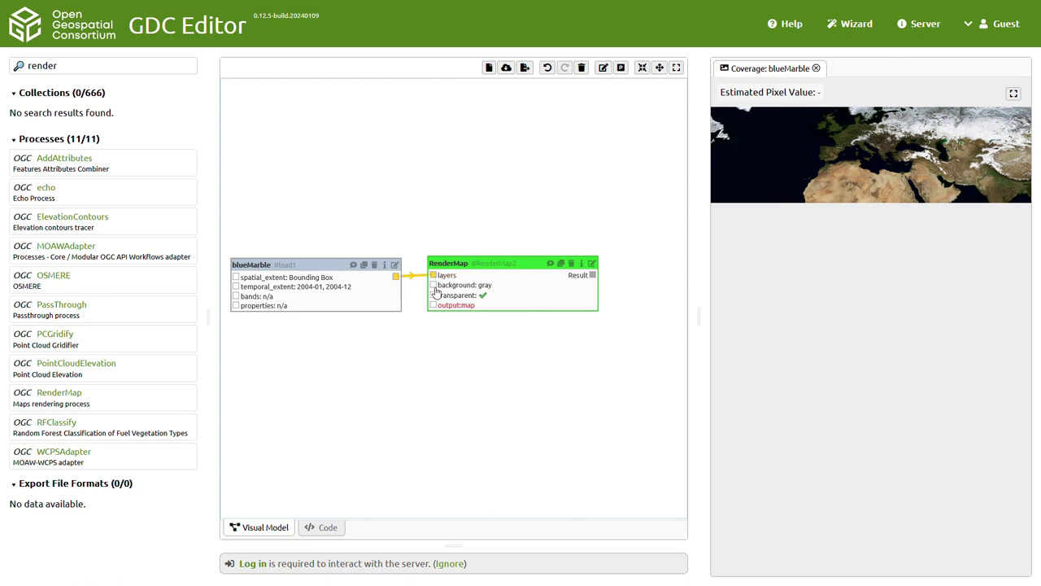
Replace the spatial extent of the blueMarble node with a bounding box around the United States and Mexico and submit it
click(397, 265)
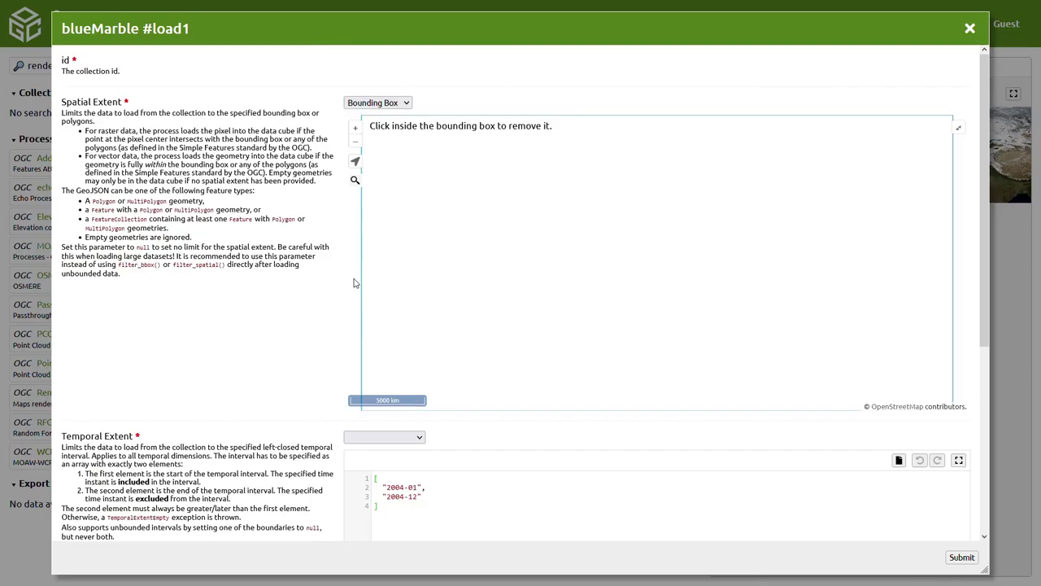
click(610, 222)
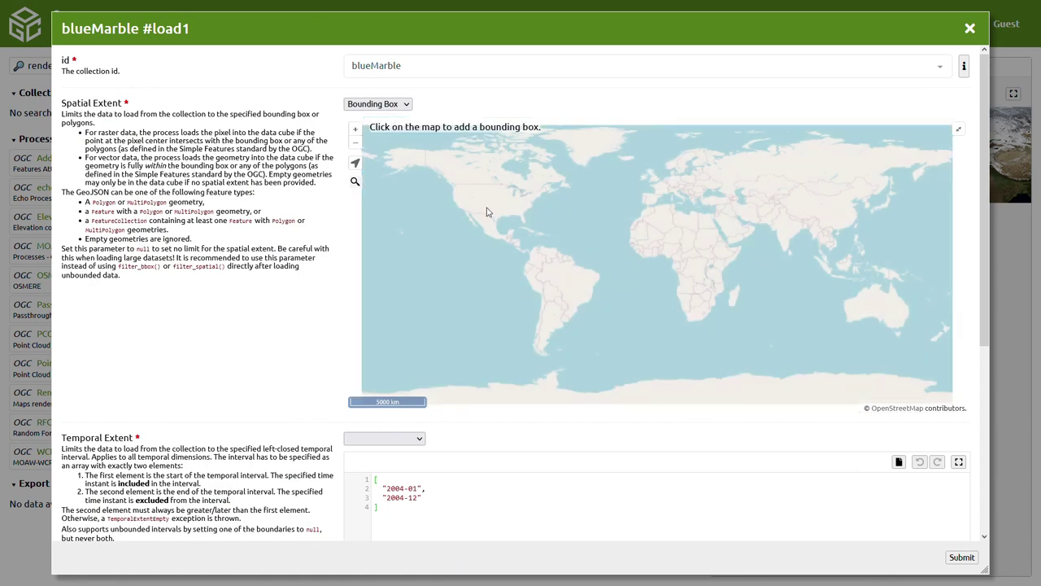
scroll(495, 211, up, 2)
click(513, 214)
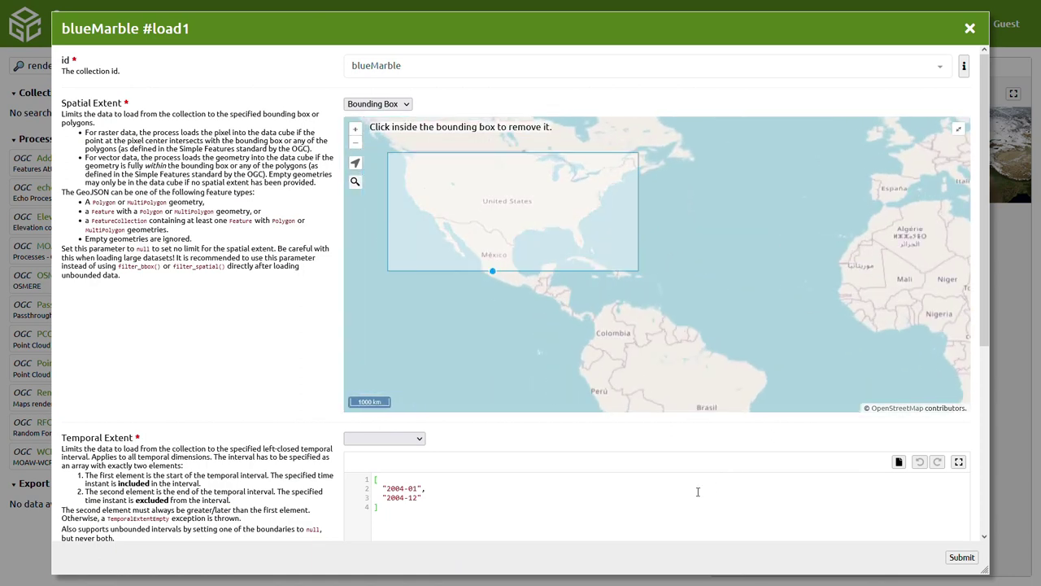
click(959, 558)
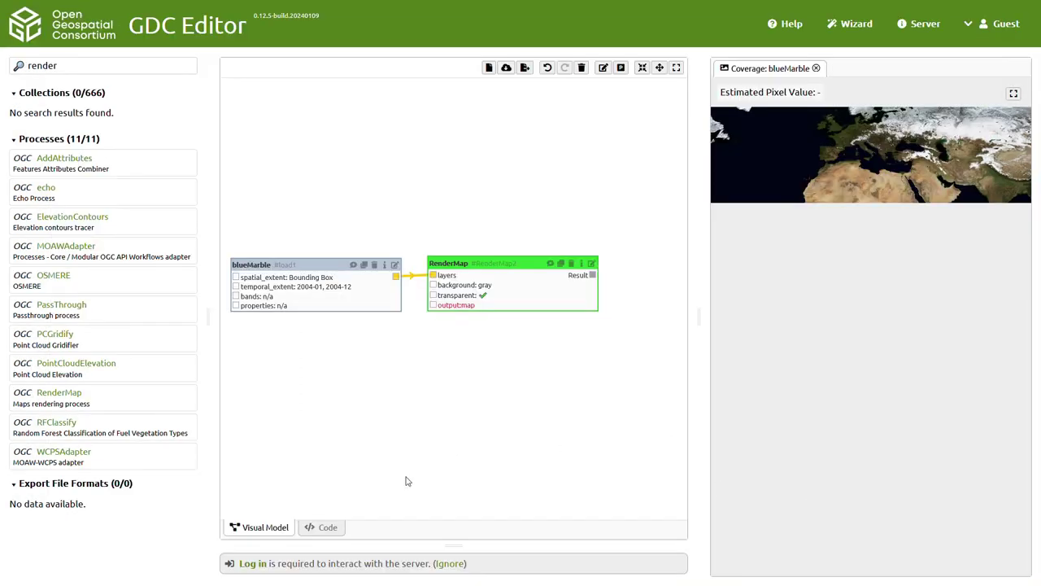
Ignore the login requirement and run the blueMarble RenderMap workflow for processing
click(466, 563)
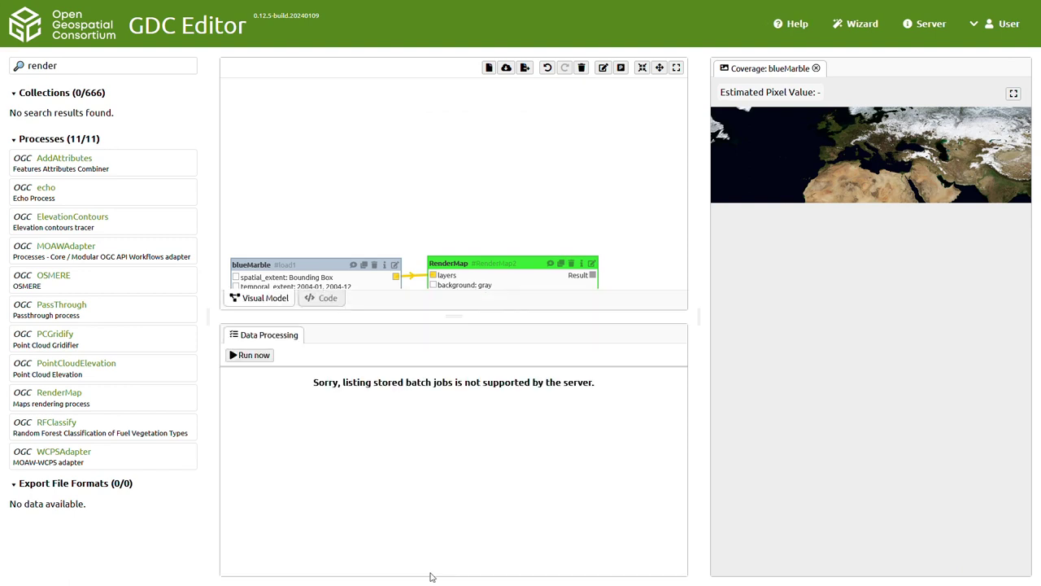
click(258, 360)
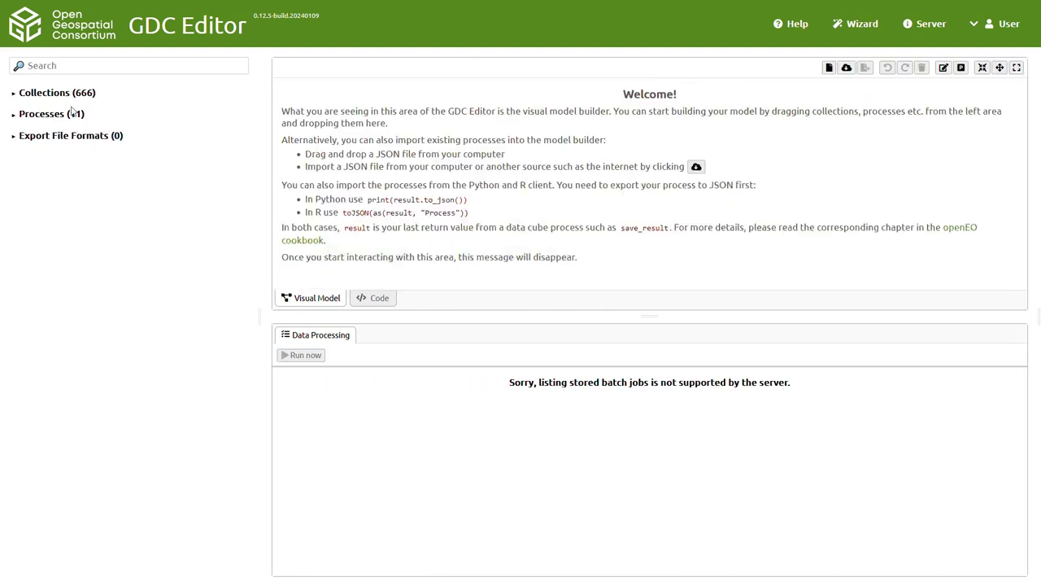
Browse the server's collections and examine the Daraa collection's spatial extent, general metadata, CRS and related links
click(75, 96)
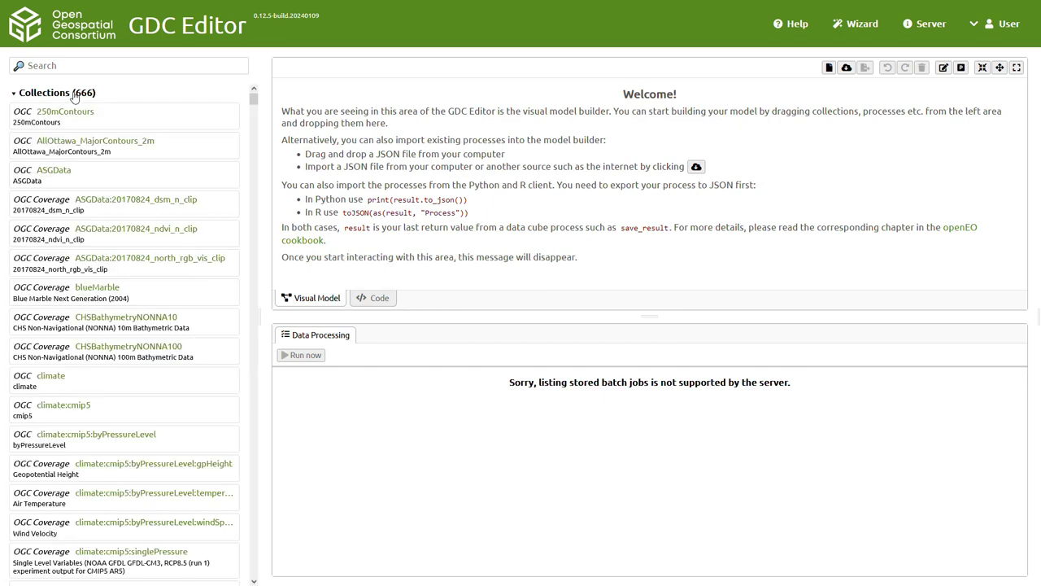
scroll(132, 253, down, 3)
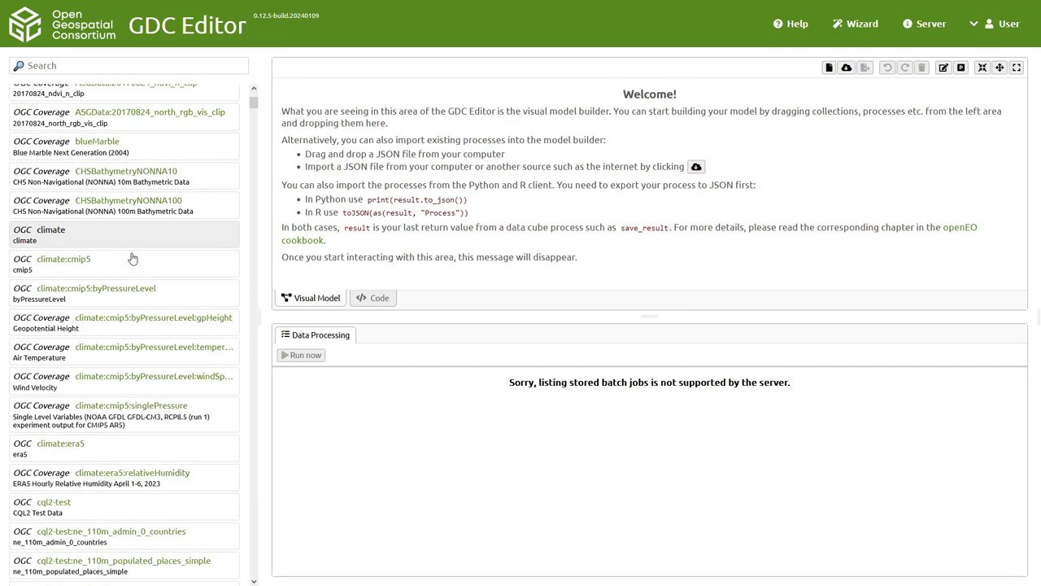
scroll(133, 258, down, 6)
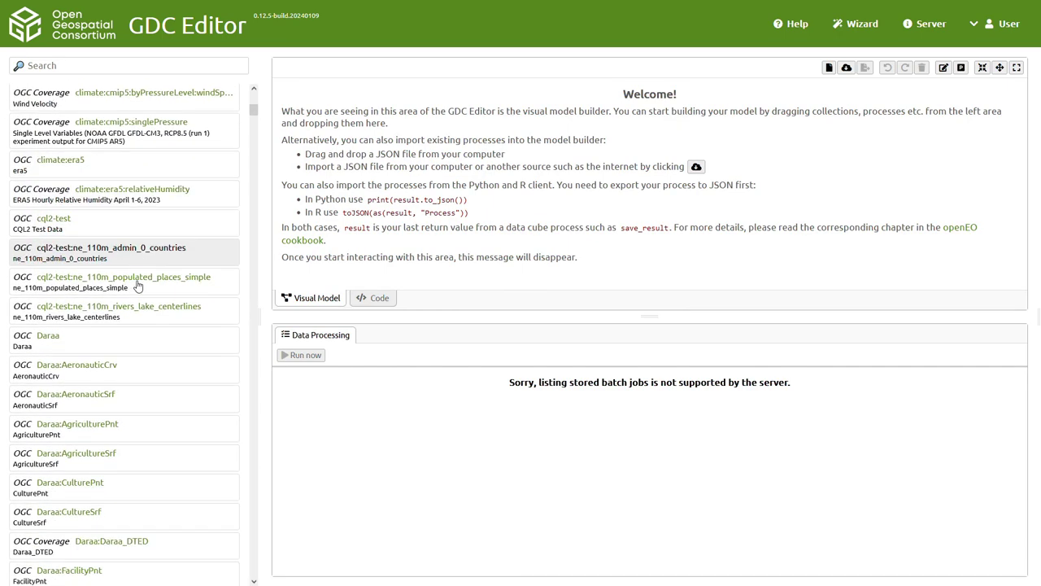
scroll(138, 287, down, 2)
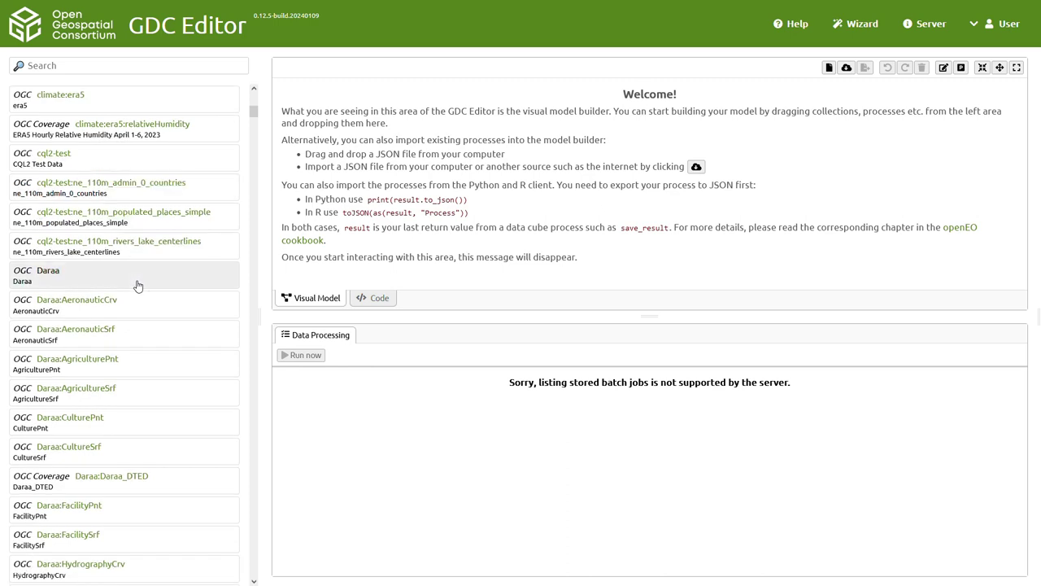
click(136, 286)
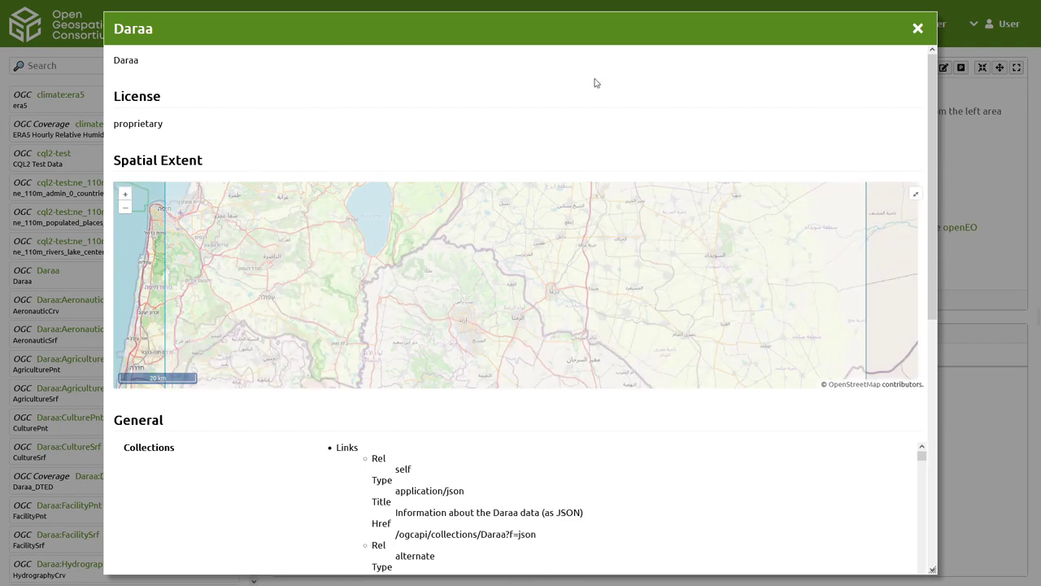
scroll(490, 298, down, 2)
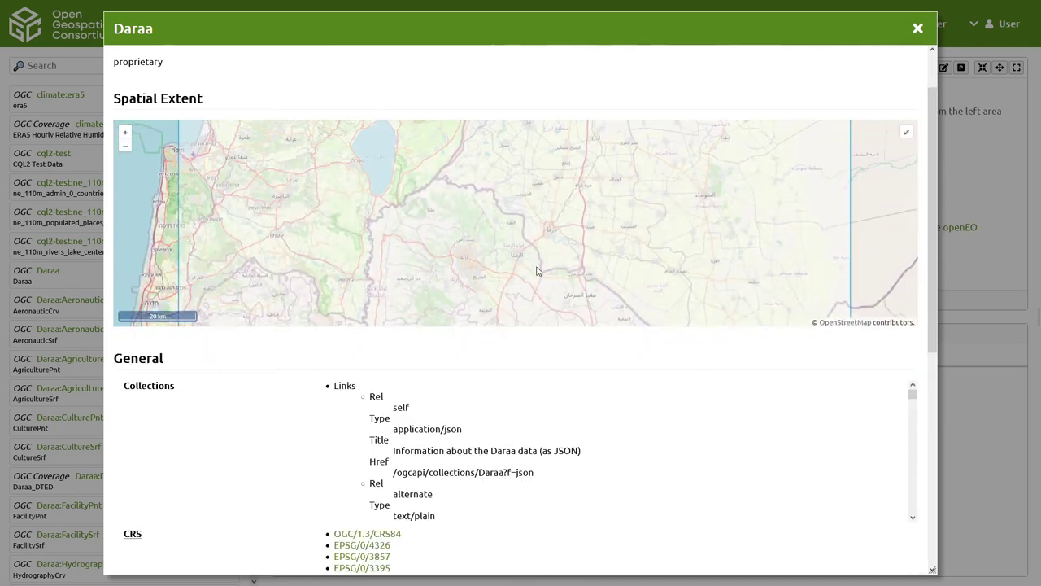
scroll(540, 271, down, 2)
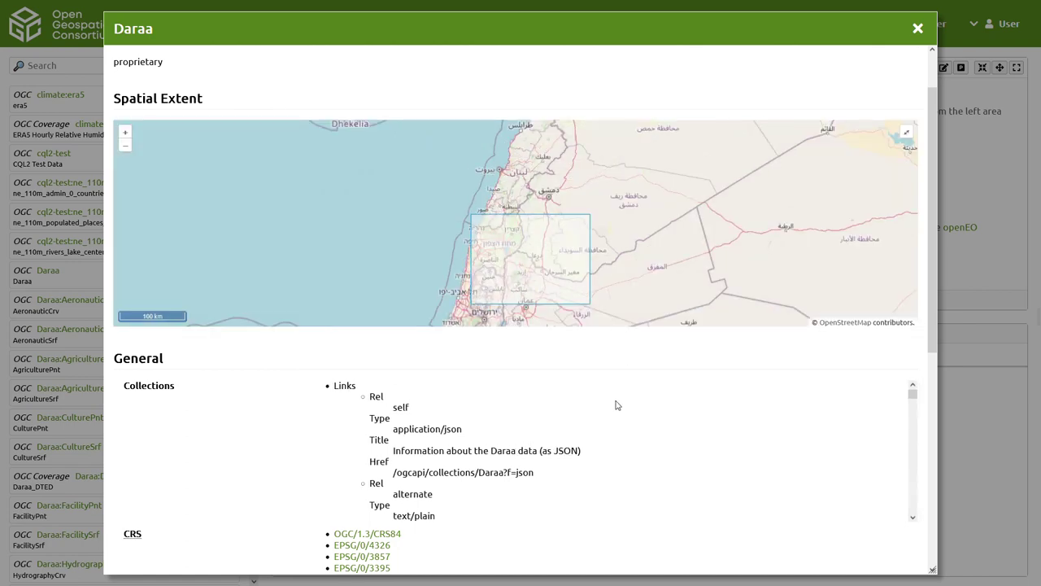
scroll(299, 390, down, 3)
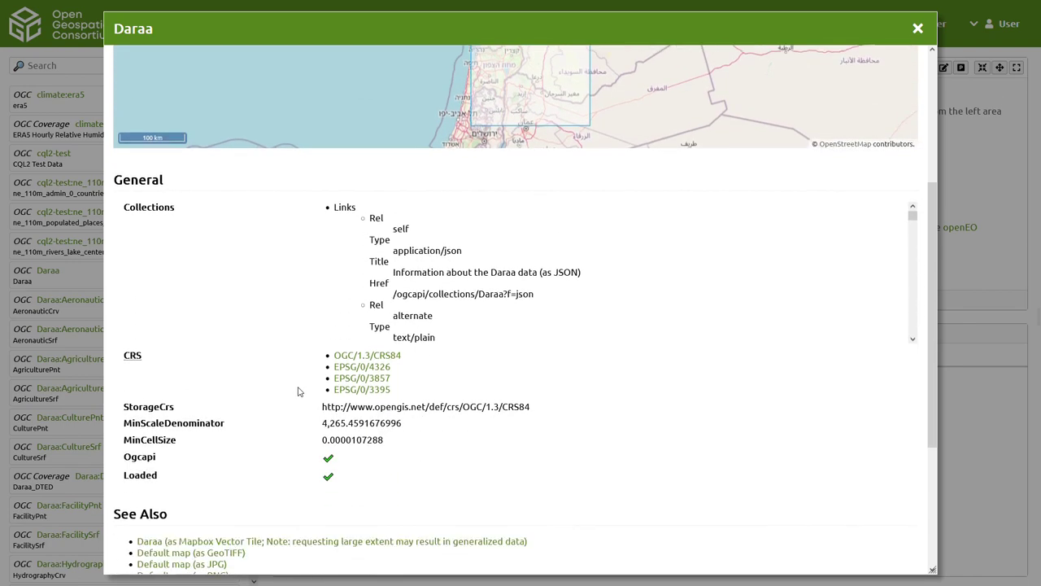
scroll(299, 392, down, 2)
scroll(432, 370, down, 2)
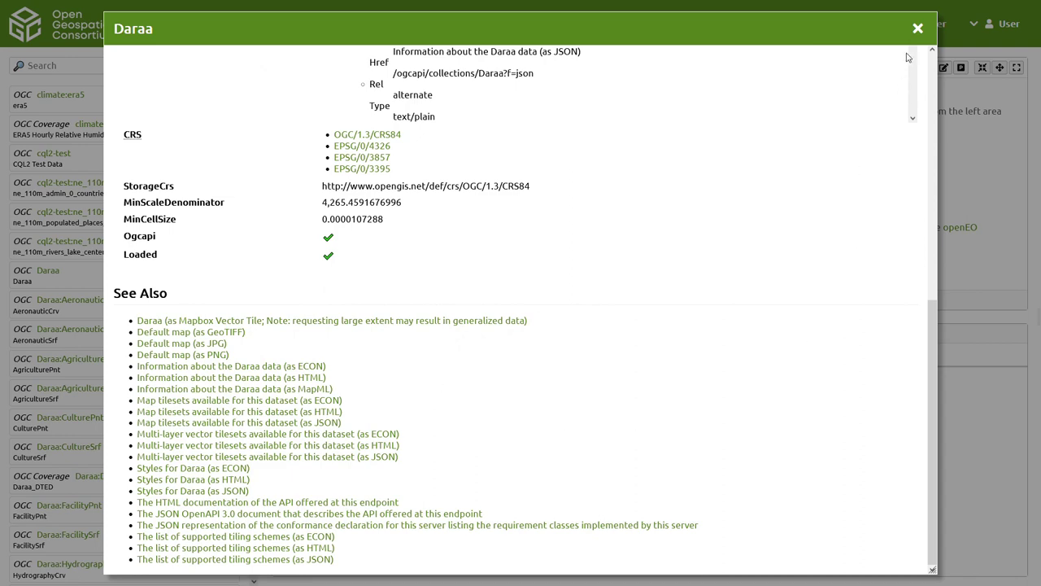
click(919, 28)
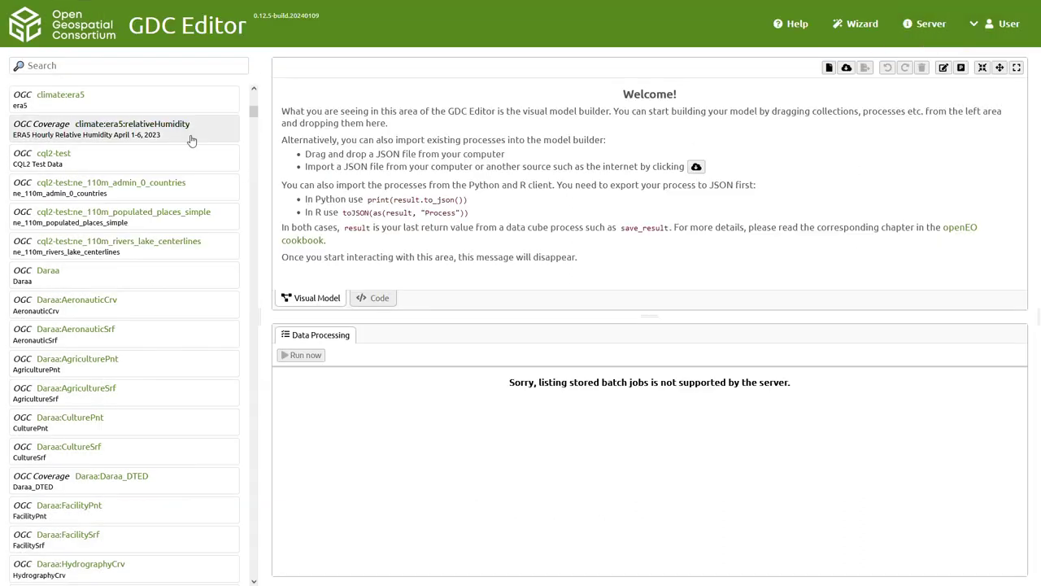
Collapse the collections, list the available processes, and read the MOAWAdapter process description
scroll(191, 141, up, 10)
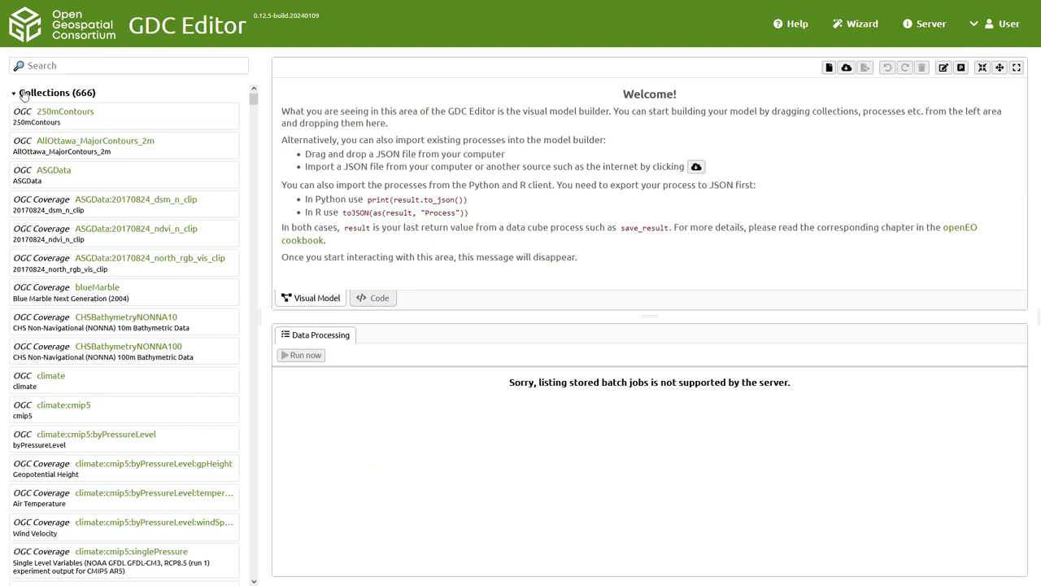
click(25, 94)
click(40, 114)
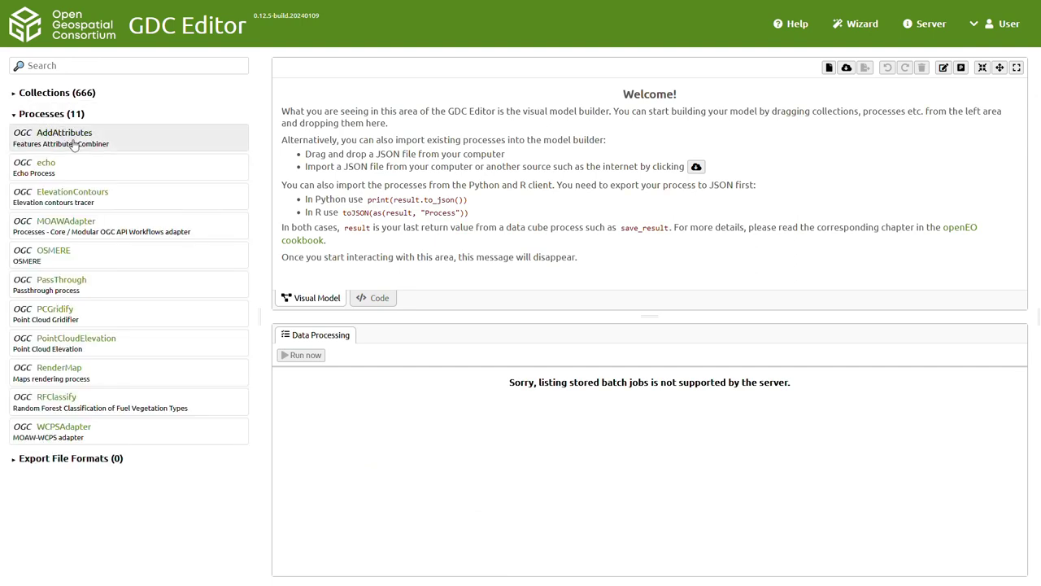
click(101, 228)
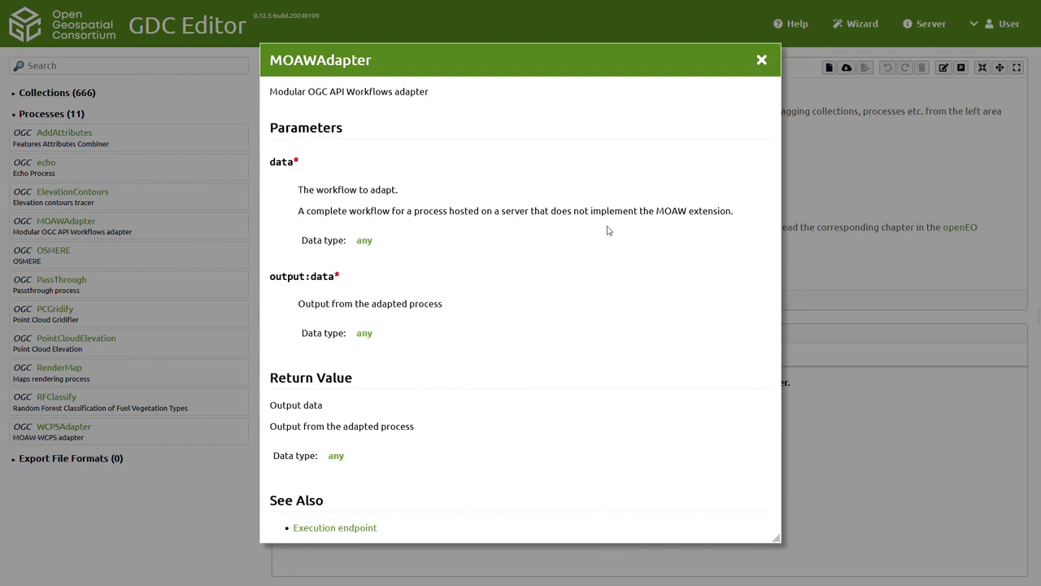
click(762, 61)
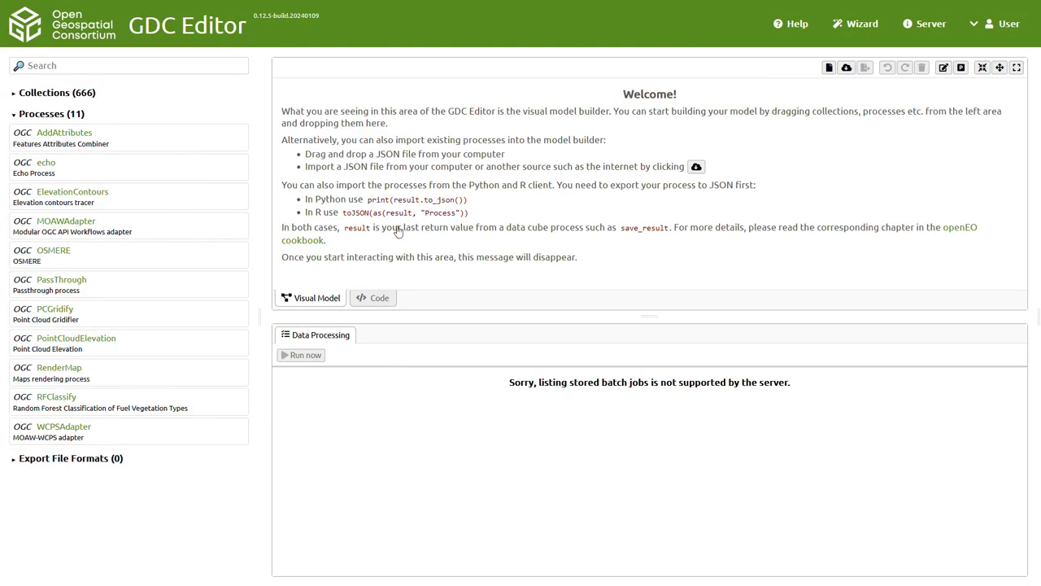
Open the PointCloudElevation process details, highlight its description sentence, and close the details
click(144, 348)
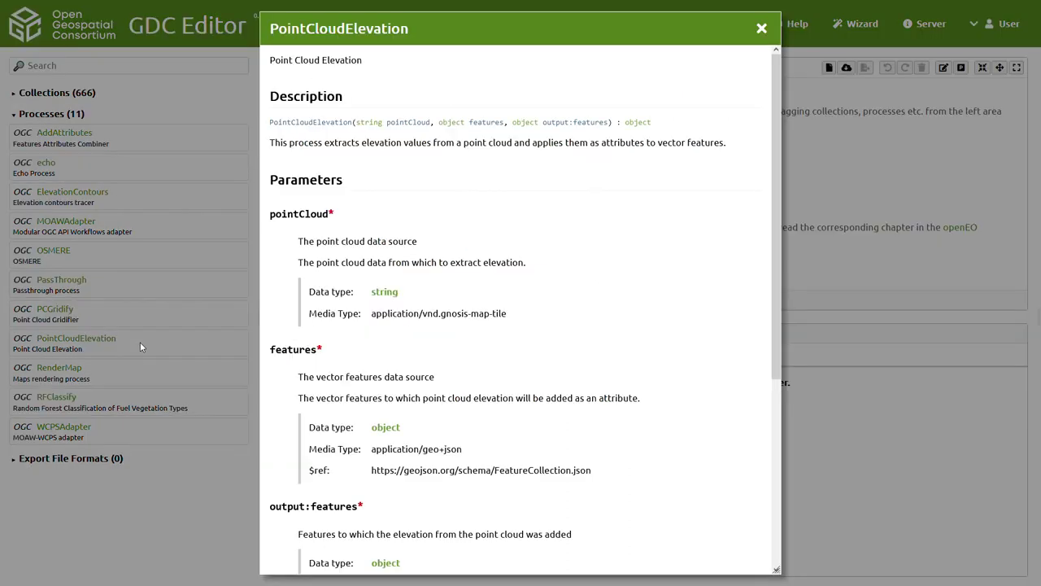
mouse_move(275, 144)
mouse_down()
mouse_move(411, 146)
mouse_move(547, 122)
mouse_move(601, 142)
mouse_move(732, 148)
mouse_up()
click(732, 148)
click(762, 30)
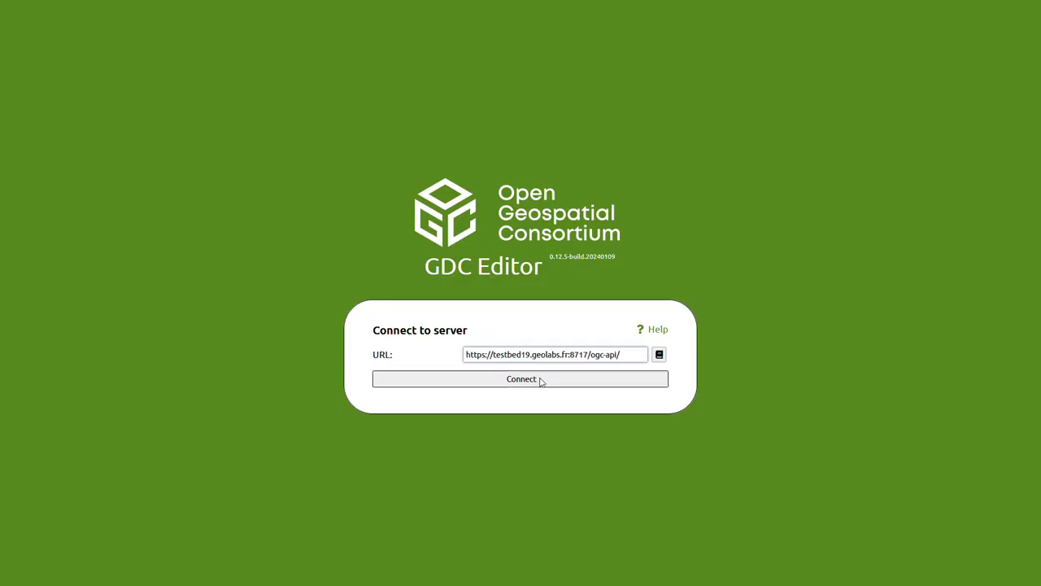
click(540, 379)
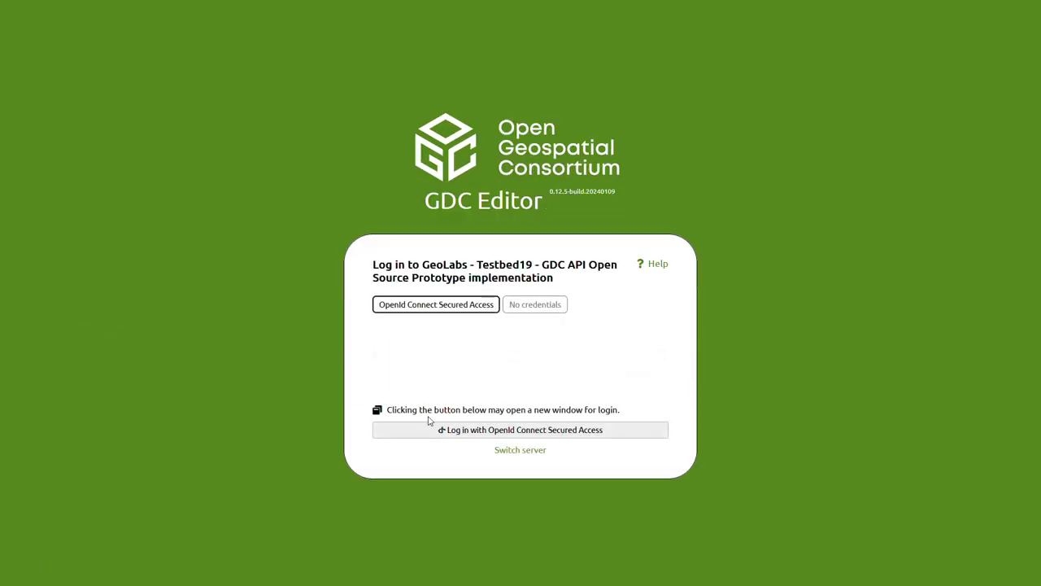
click(431, 425)
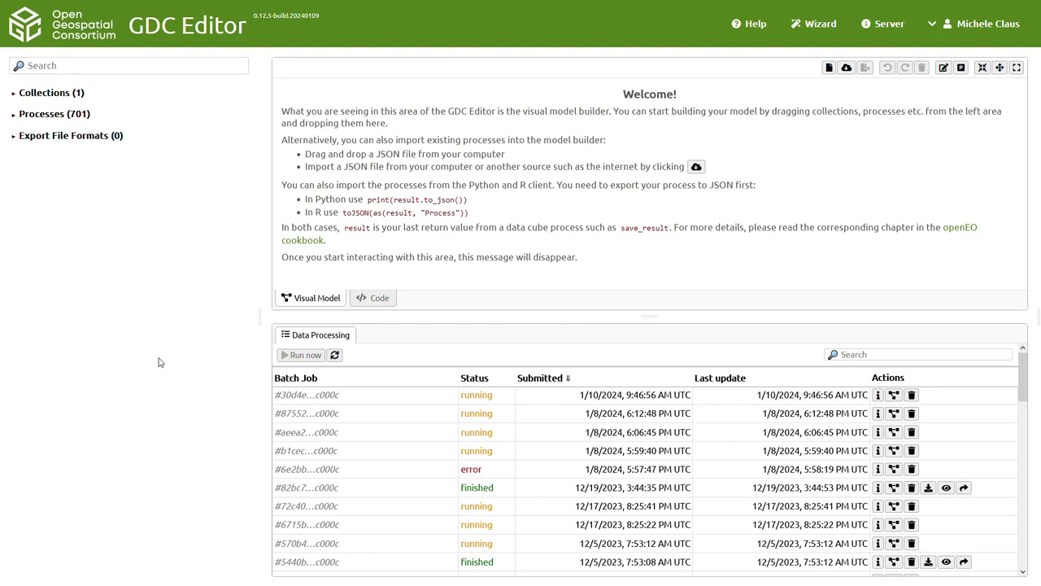
click(36, 95)
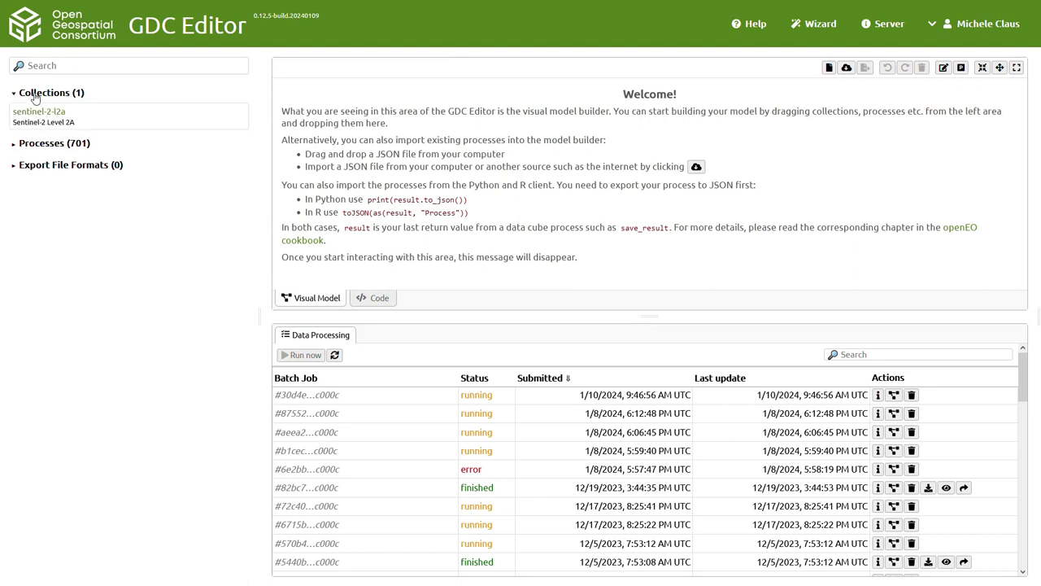
click(57, 146)
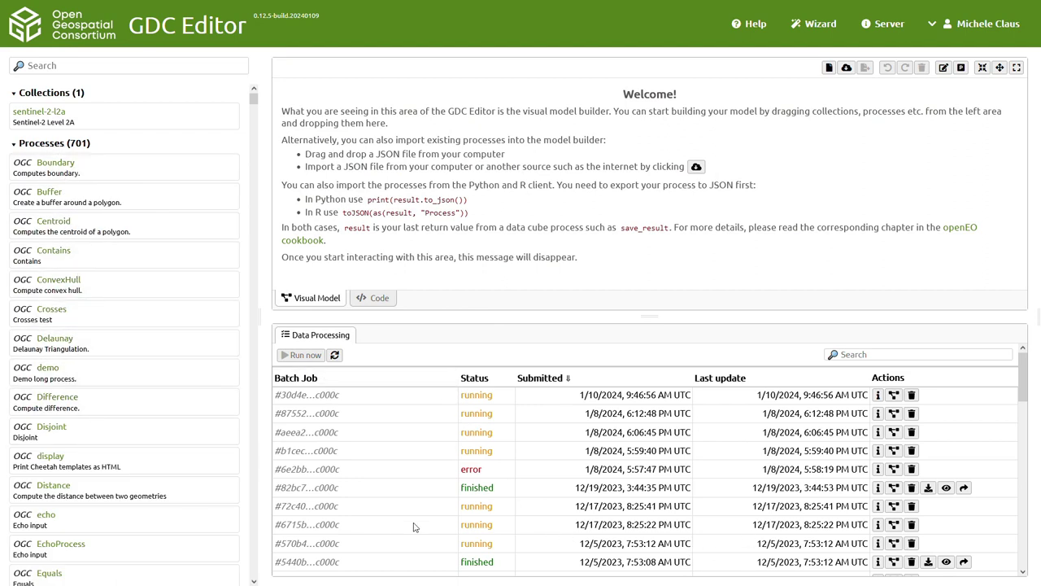
Load the finished batch job submitted on 12/19/2023 into the visual model and read its SAGA.garden_fractals.1 process description
click(894, 488)
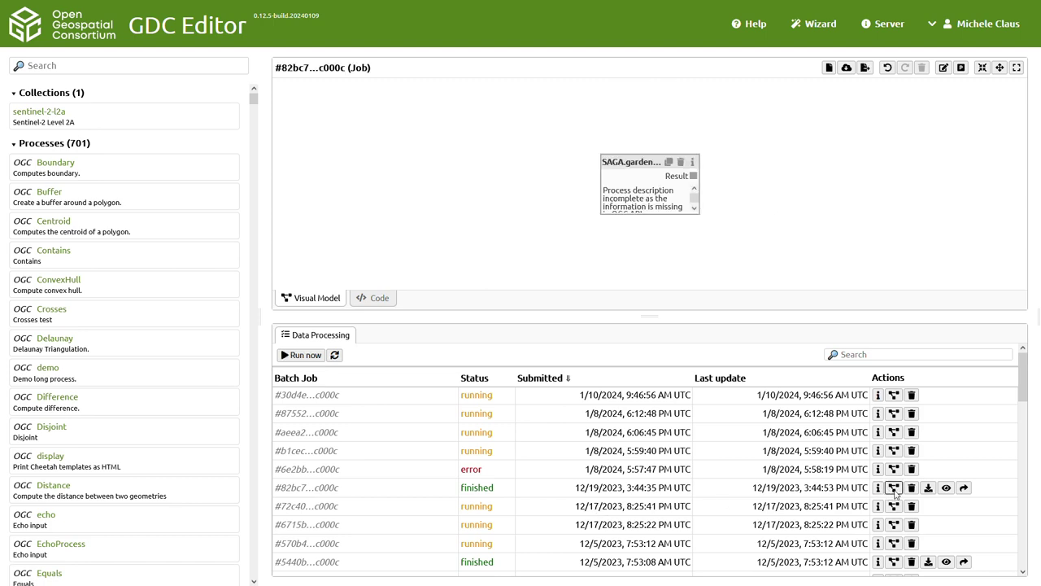
click(695, 163)
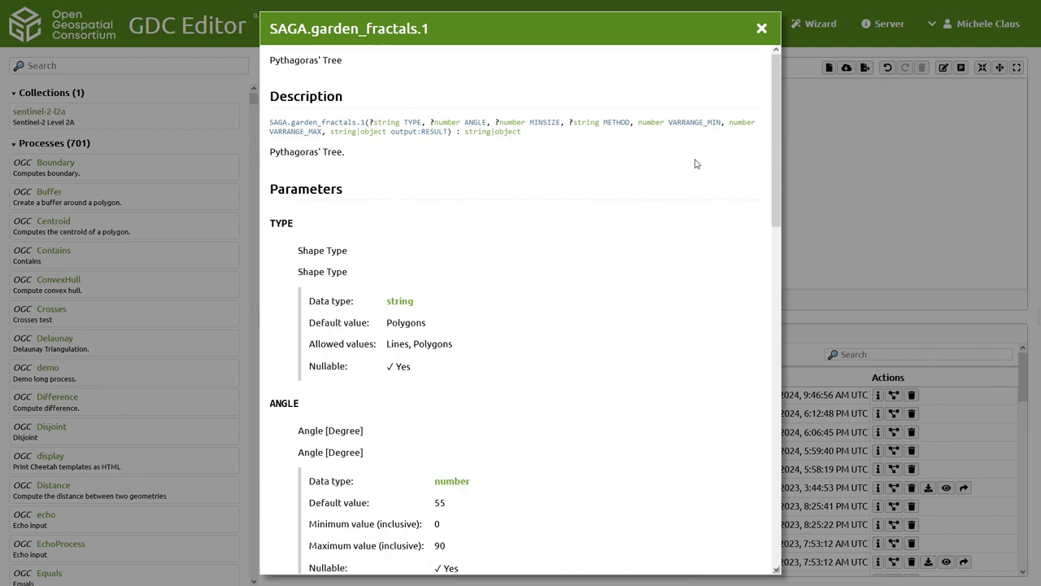
scroll(720, 219, down, 4)
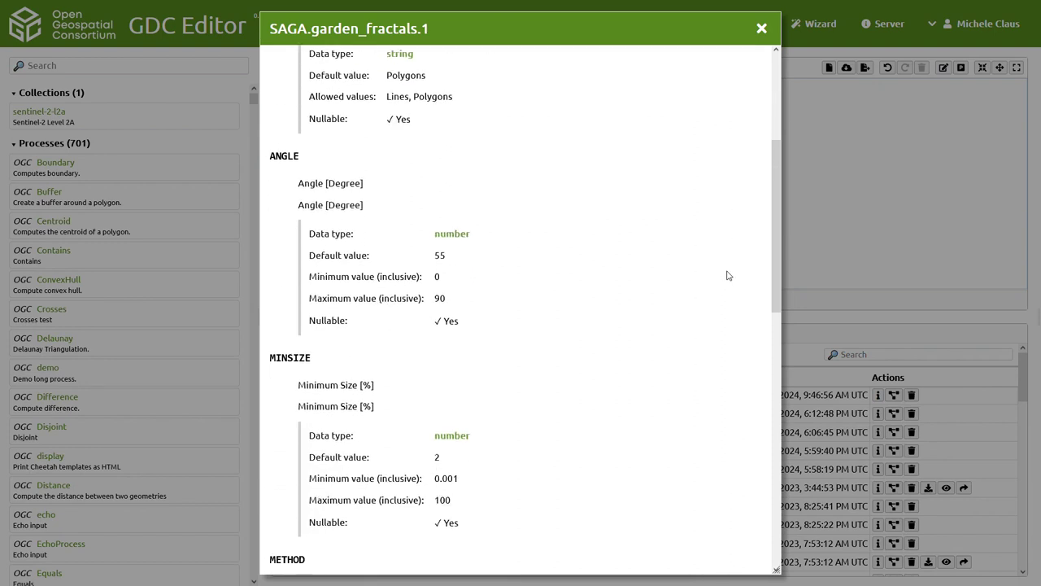
scroll(731, 289, down, 5)
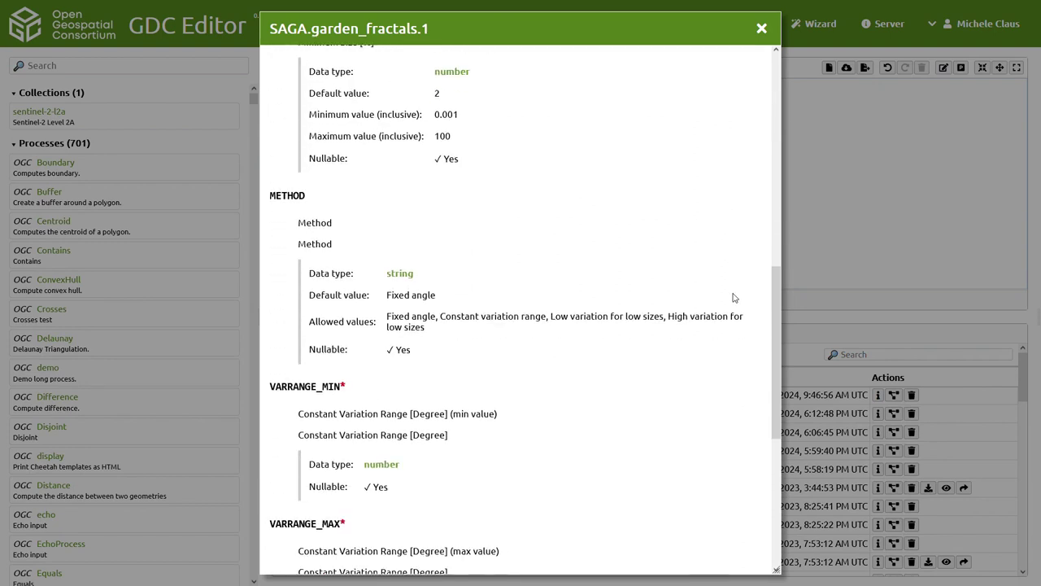
scroll(737, 305, down, 4)
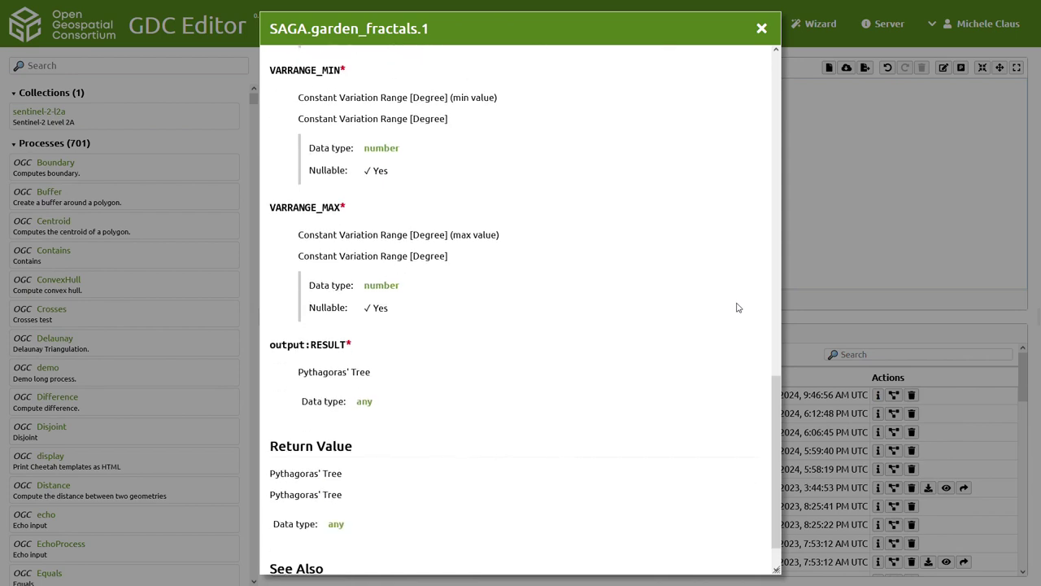
click(916, 223)
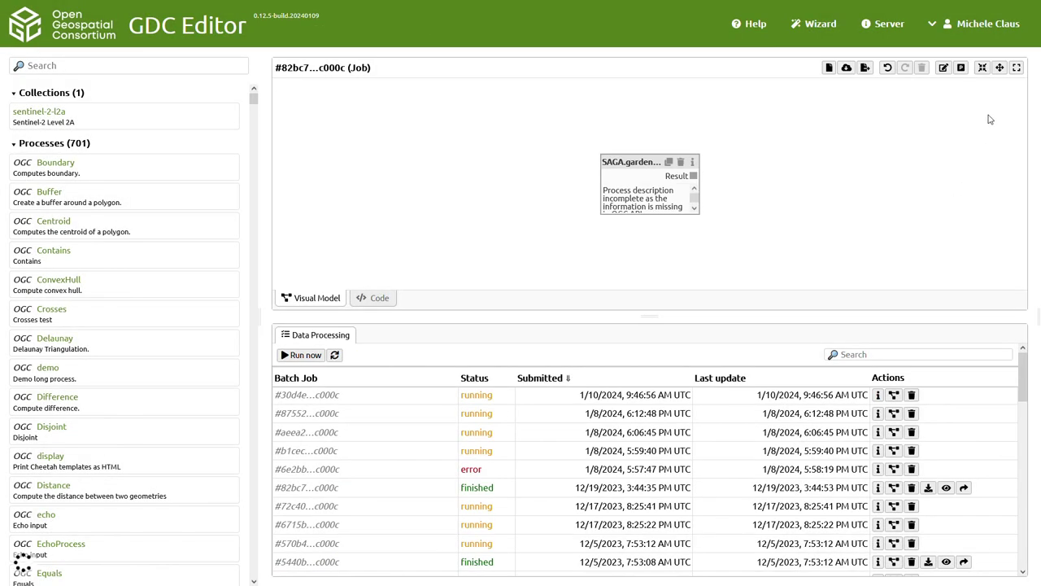
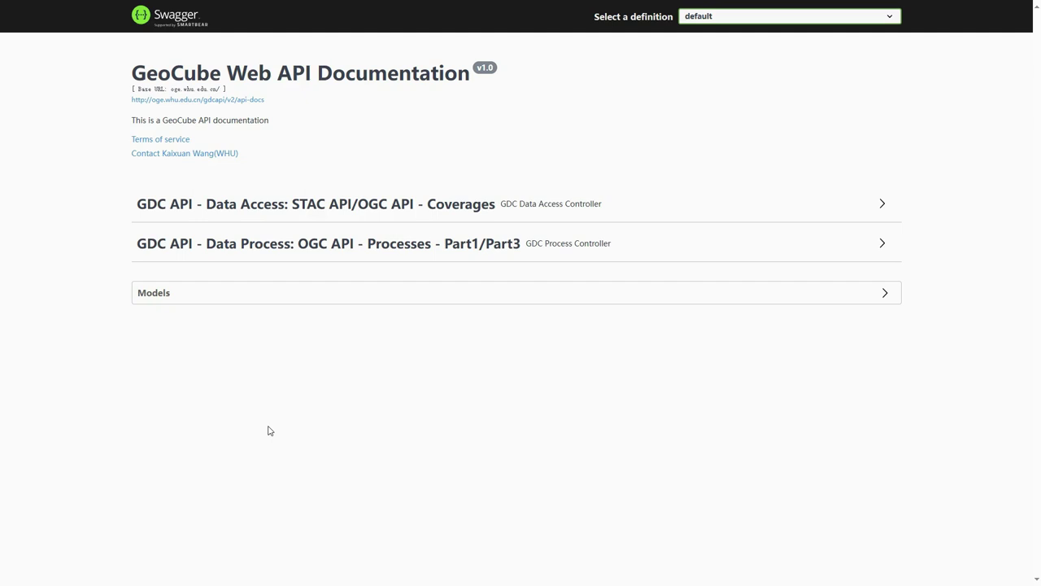
In the GeoCube Swagger documentation, expand the Data Access group and execute the GET /geocube/gdc_api_t19/collections request
click(394, 204)
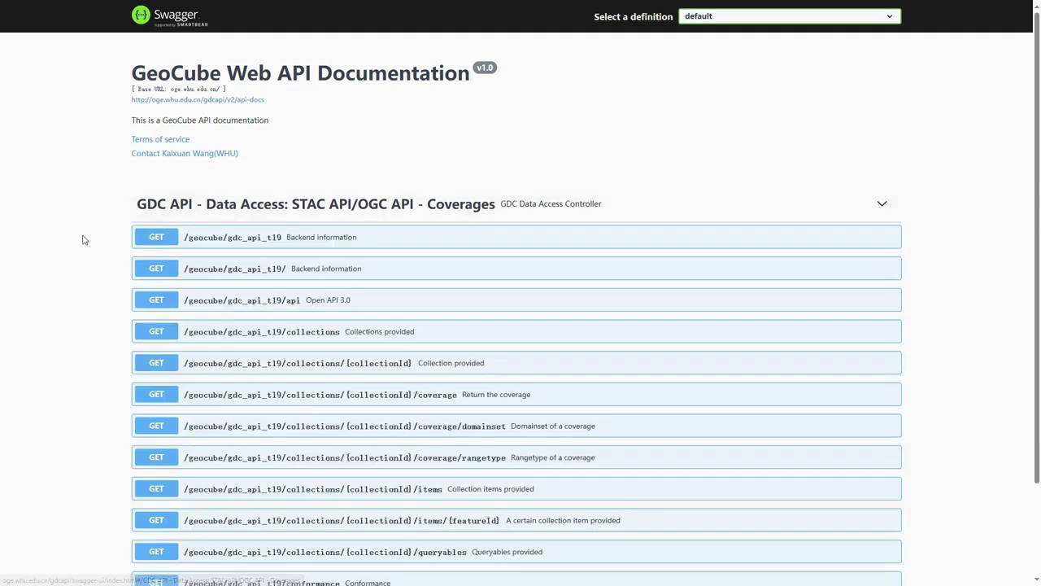
scroll(77, 248, down, 3)
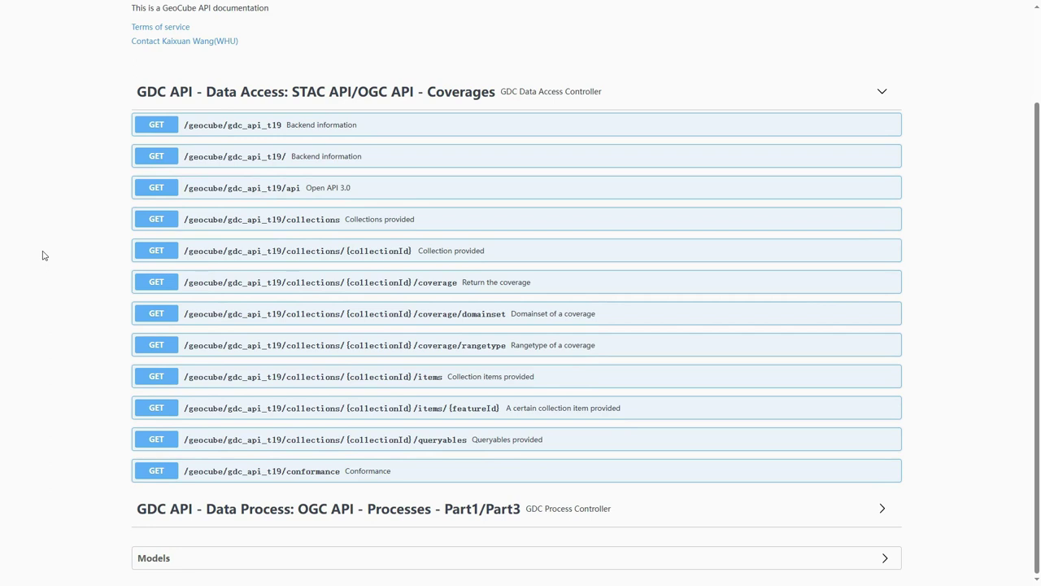
click(319, 226)
scroll(41, 252, down, 5)
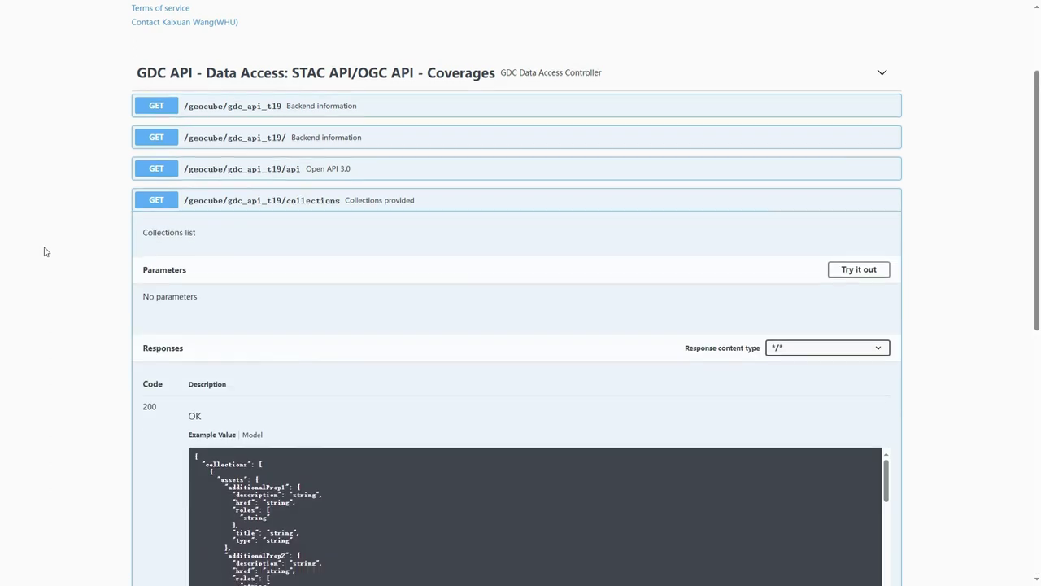
click(870, 26)
click(402, 90)
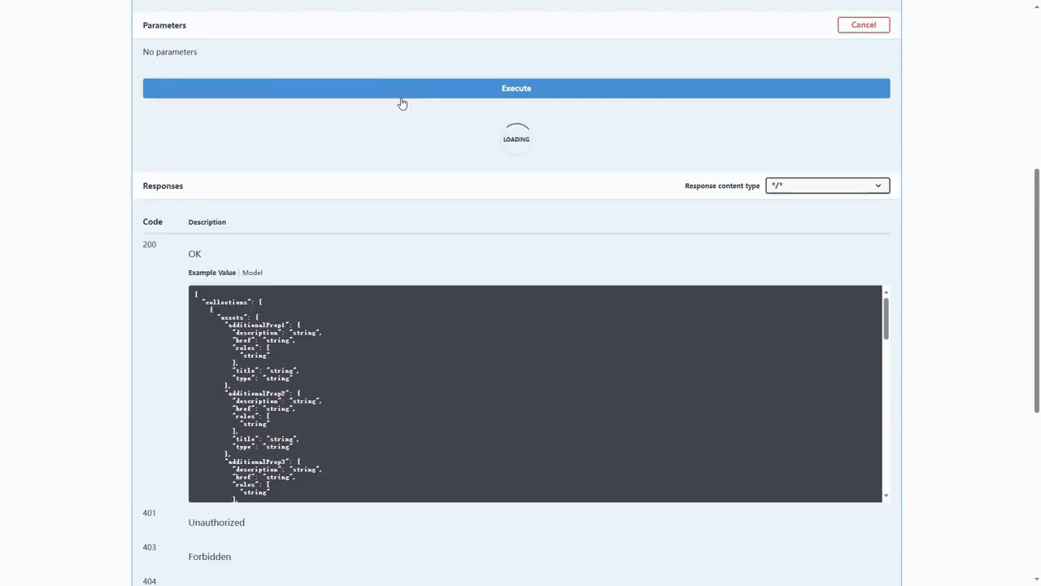
Review the collections response body through to its end, and collapse the request's details
scroll(933, 246, down, 4)
mouse_move(886, 170)
mouse_down()
mouse_move(882, 290)
mouse_move(892, 352)
mouse_up()
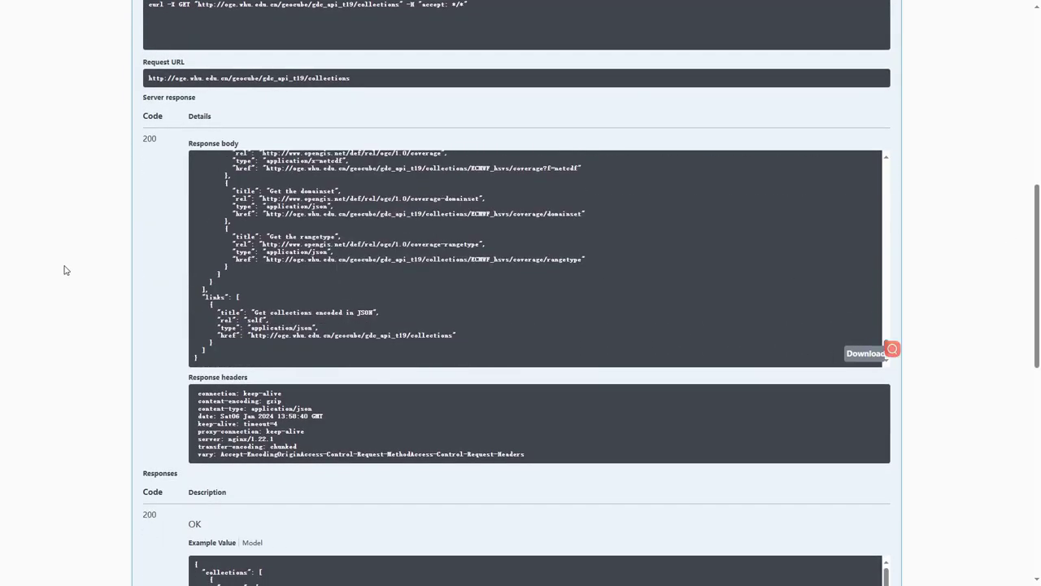
scroll(69, 281, up, 10)
click(323, 224)
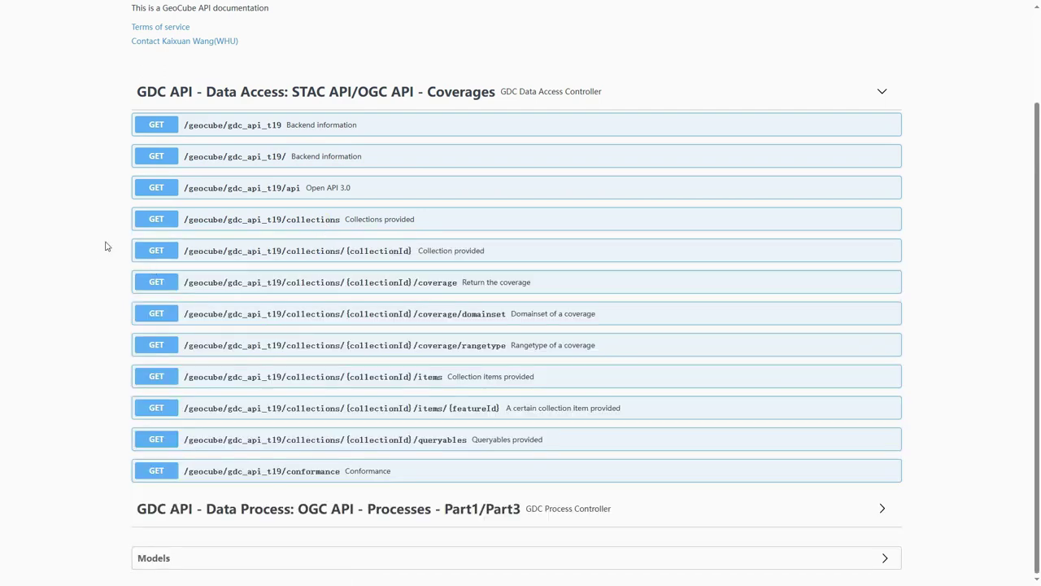
Collapse the Data Access group, expand the Data Process group and execute the GET /geocube/gdc_api_t19/processes request
click(502, 92)
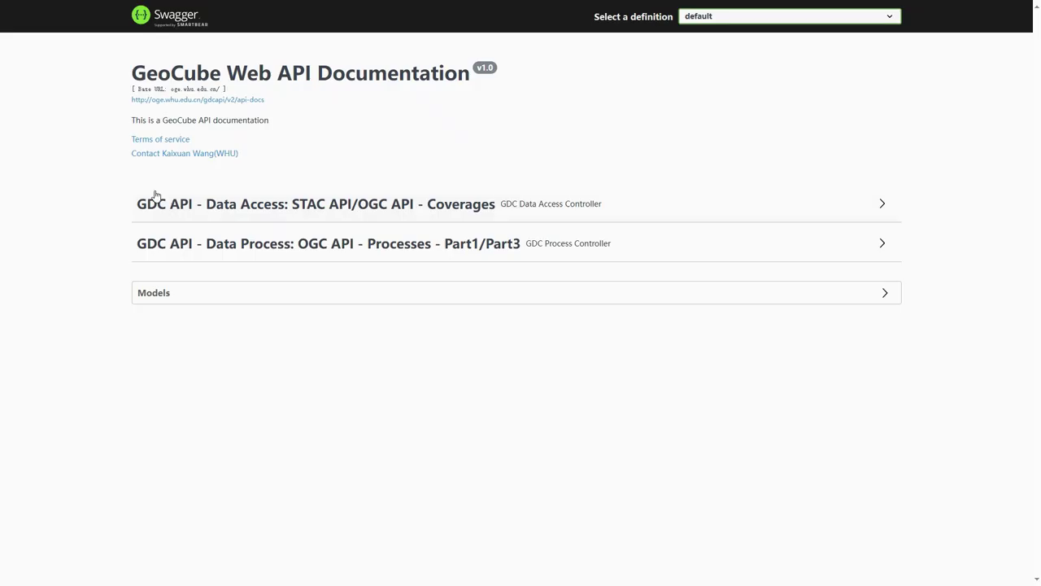
click(484, 244)
click(400, 372)
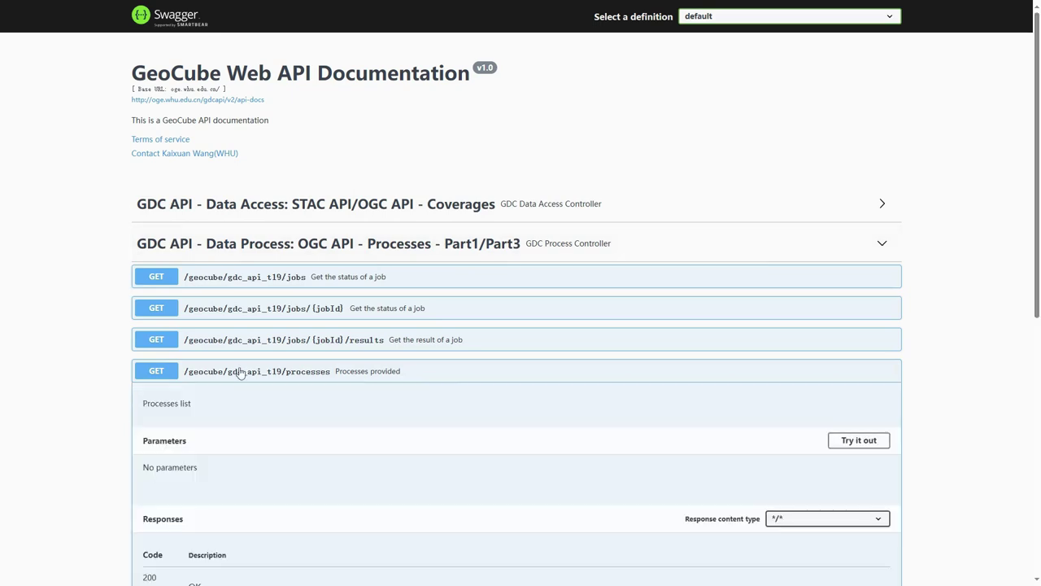
scroll(393, 289, down, 3)
click(859, 178)
scroll(653, 255, down, 2)
click(551, 158)
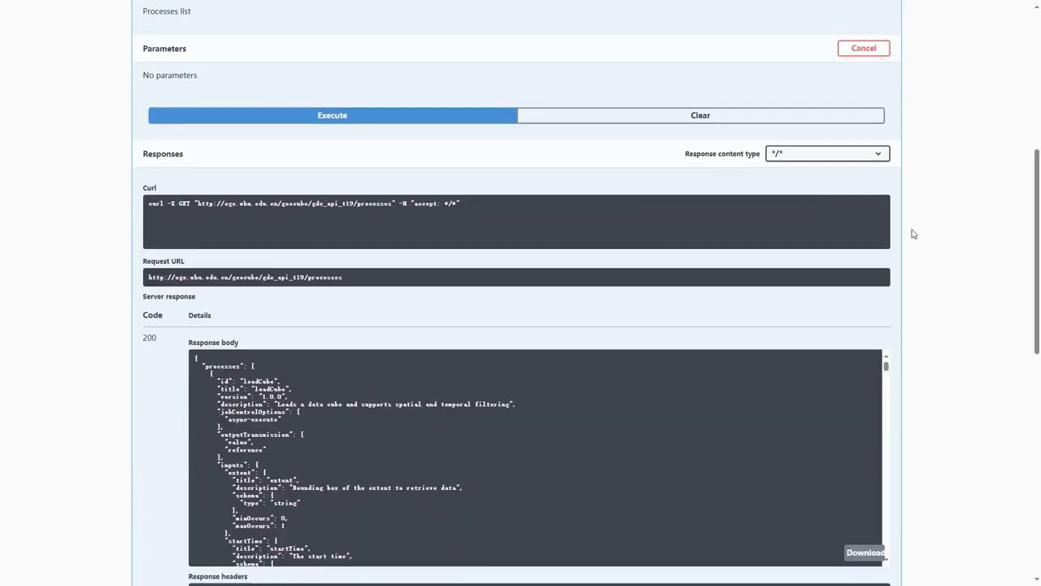
Review the processes response body through to its end
scroll(914, 230, down, 3)
drag(889, 150, 893, 341)
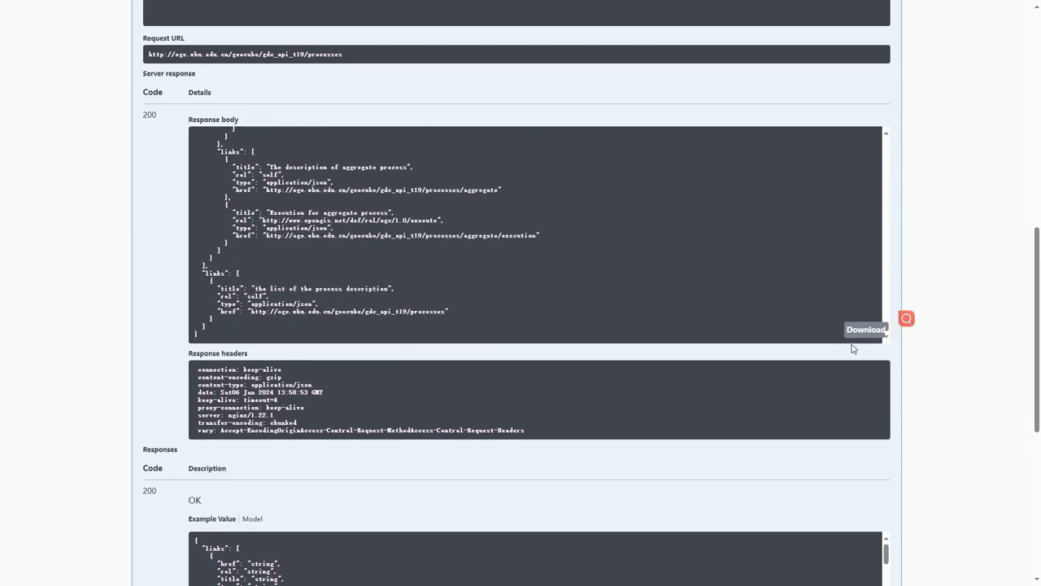
scroll(63, 267, up, 10)
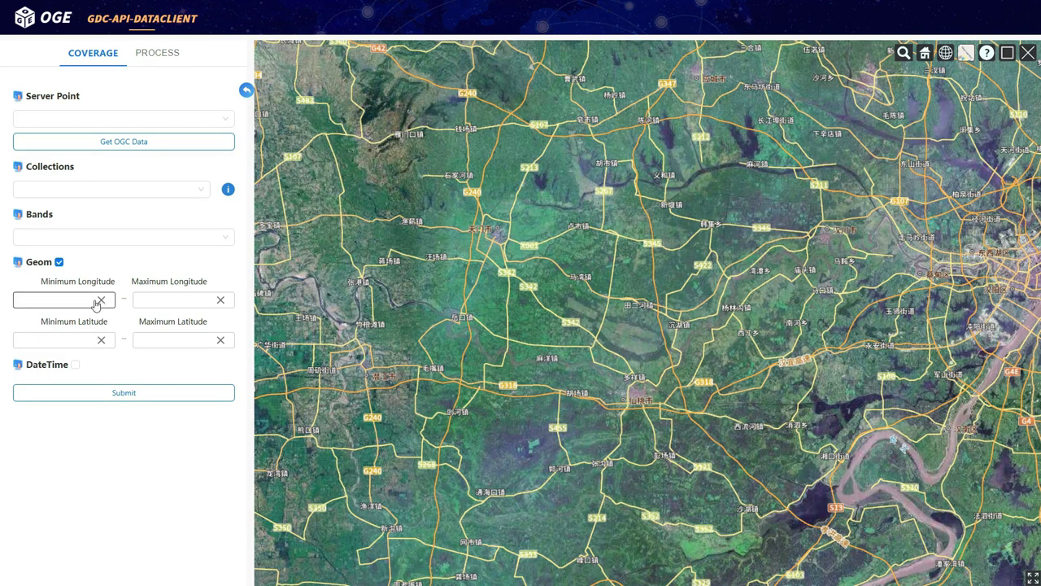
In the OGE GDC-API data client, load the Ecere_OAPI server's coverages and choose the NaturalEarth:raster:HYP_HR_SR_OB_DR collection
click(223, 119)
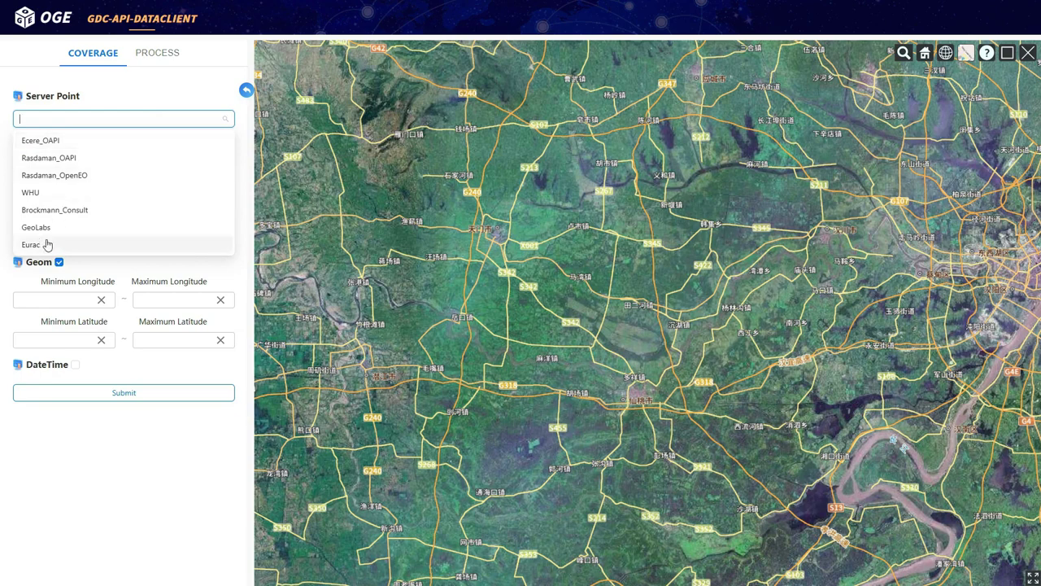
click(42, 141)
click(166, 144)
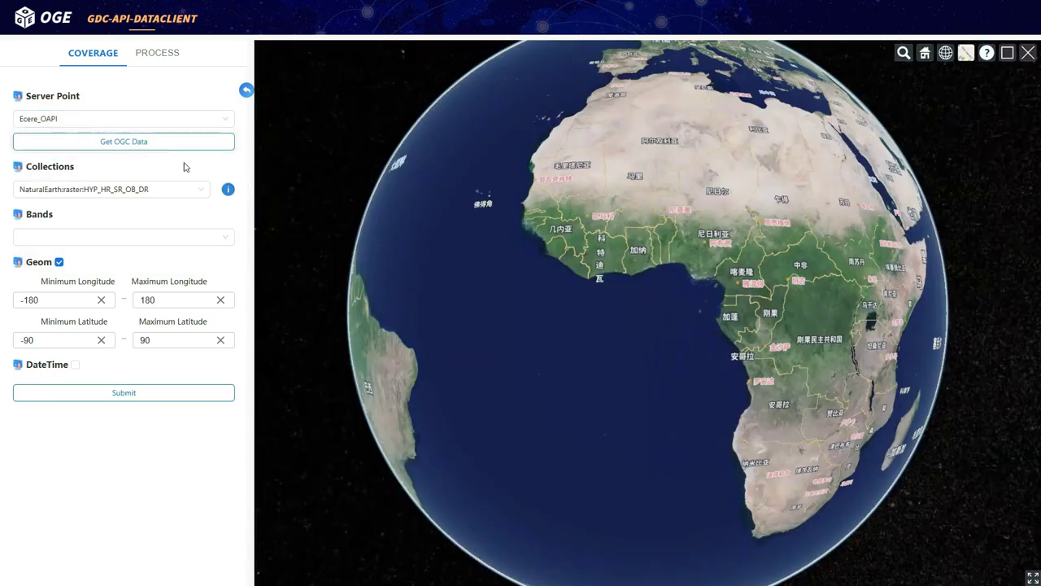
click(163, 188)
scroll(94, 277, down, 10)
scroll(94, 295, up, 10)
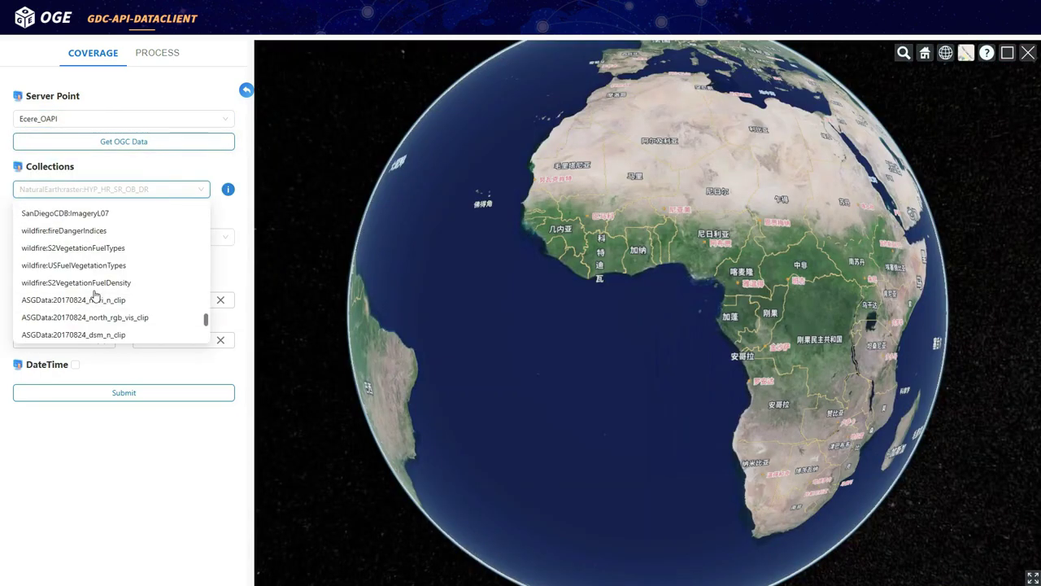
click(96, 211)
View the band and axis details of the NaturalEarth raster collection, and close them
click(228, 189)
scroll(481, 333, down, 2)
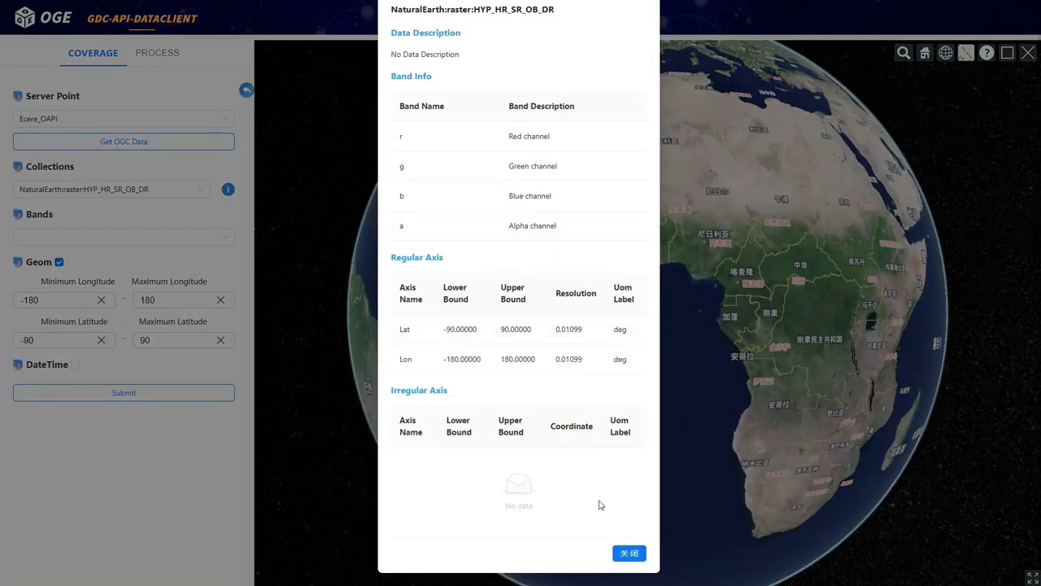
click(630, 554)
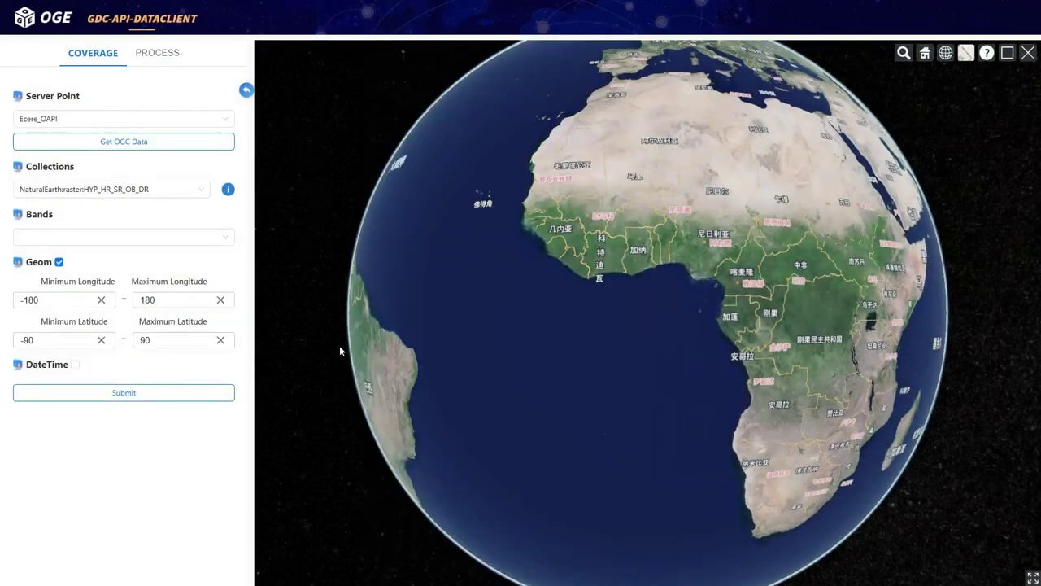
Request the red, green and blue channels for an area from about 20.73 to 21.57 longitude and 11.25 to 12.15 latitude
click(228, 235)
click(73, 259)
click(57, 276)
click(46, 293)
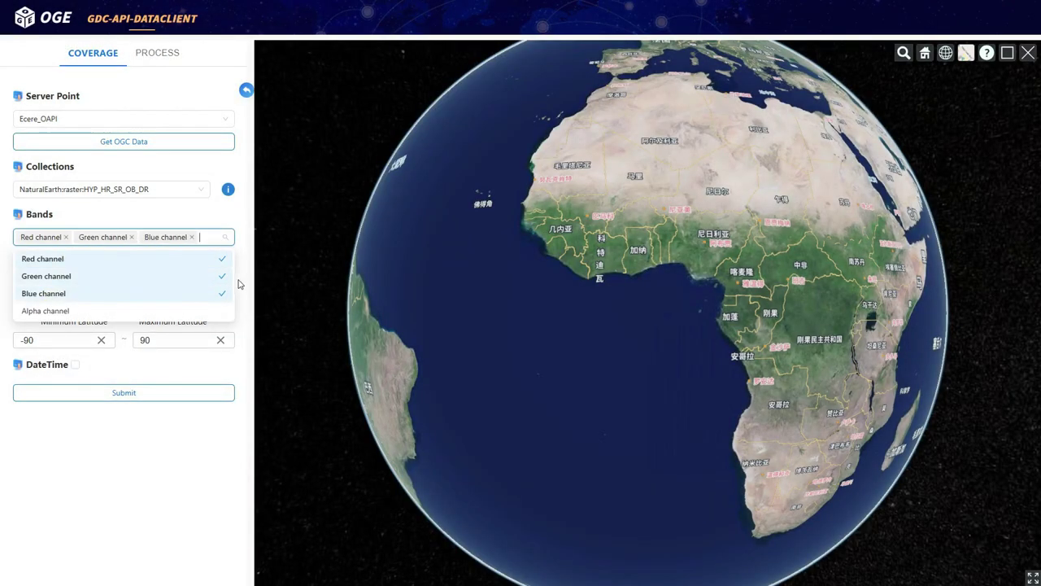
click(240, 285)
mouse_move(677, 279)
mouse_down()
mouse_move(624, 294)
mouse_move(640, 265)
mouse_up()
click(163, 390)
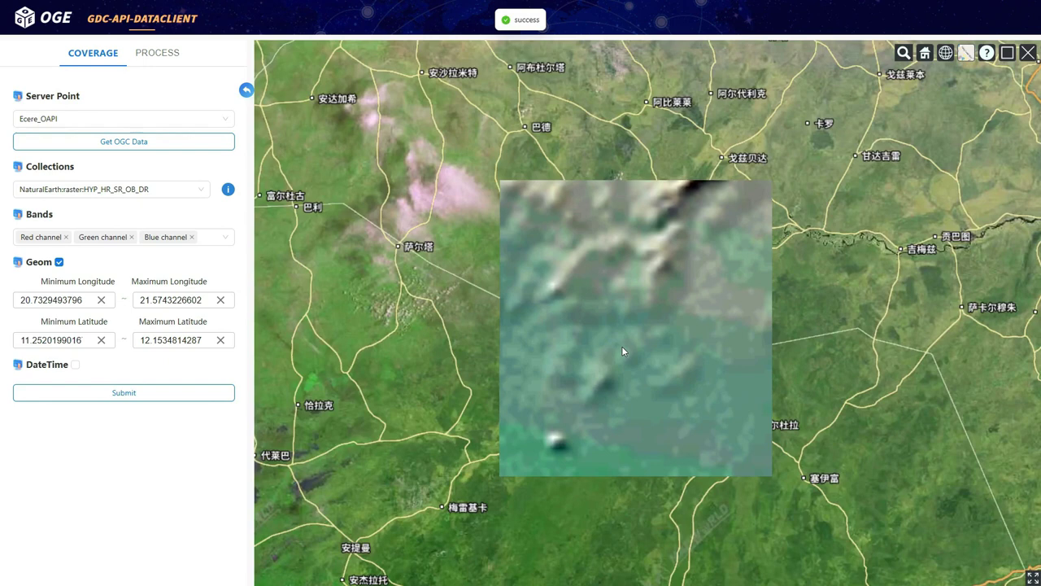
scroll(621, 351, down, 3)
Load the WHU server's coverage data and choose the ECMWF_ht3e collection
click(169, 119)
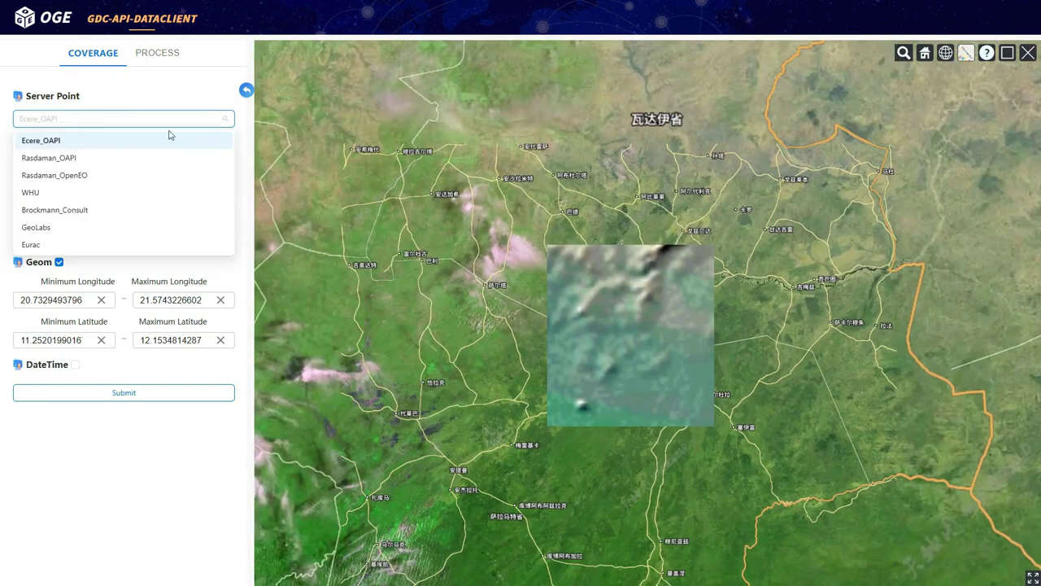
click(58, 196)
click(114, 145)
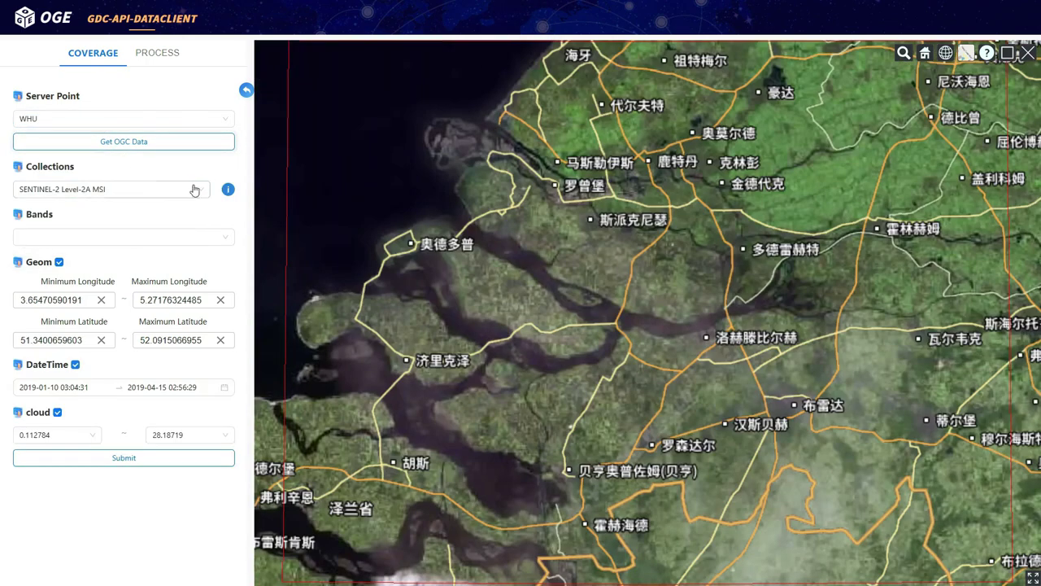
click(122, 189)
click(65, 265)
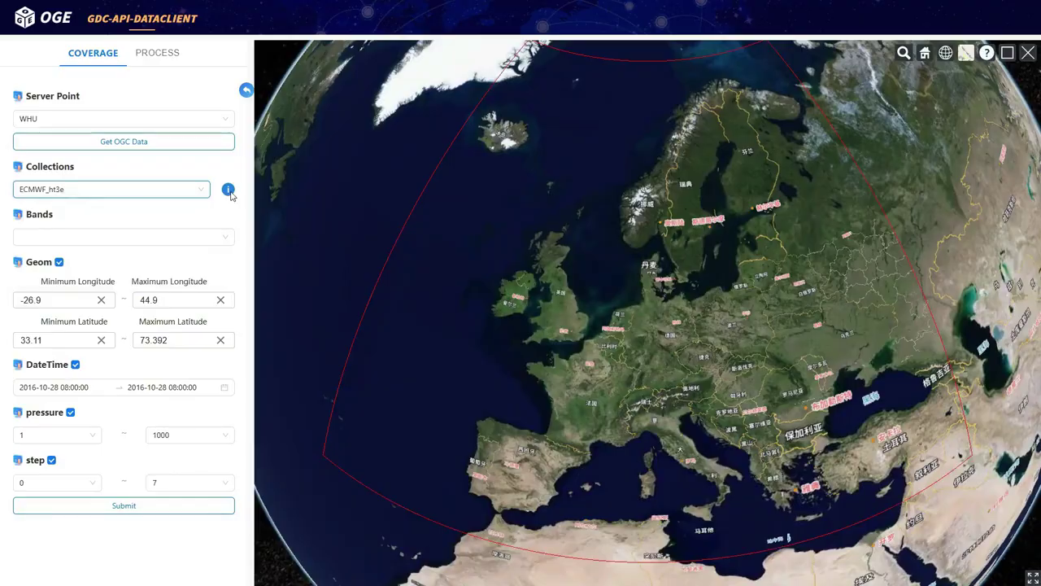
View the band and axis details of the ECMWF_ht3e collection, and close them
click(228, 189)
scroll(530, 211, down, 5)
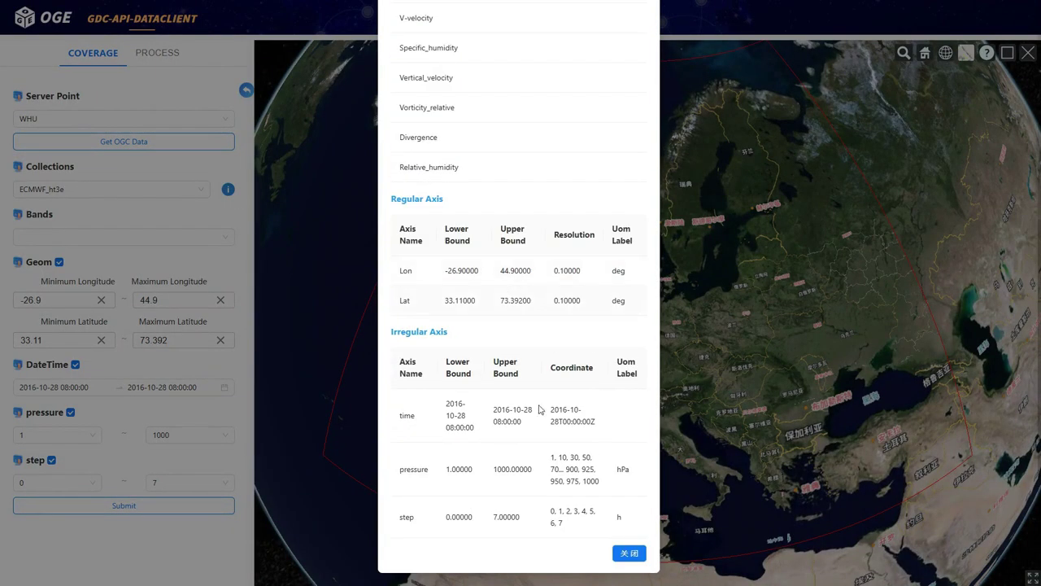
click(627, 551)
click(122, 236)
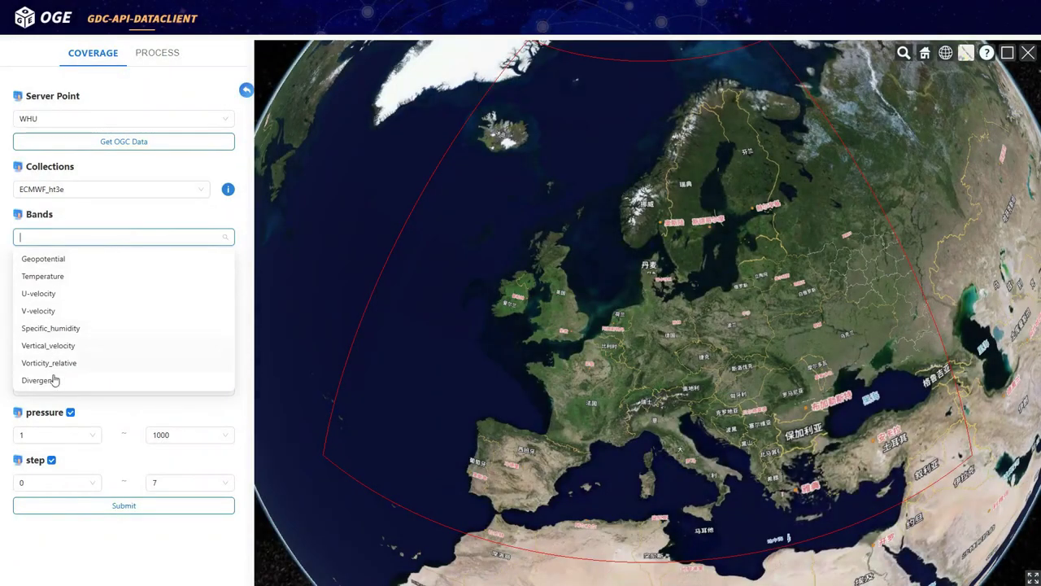
click(86, 379)
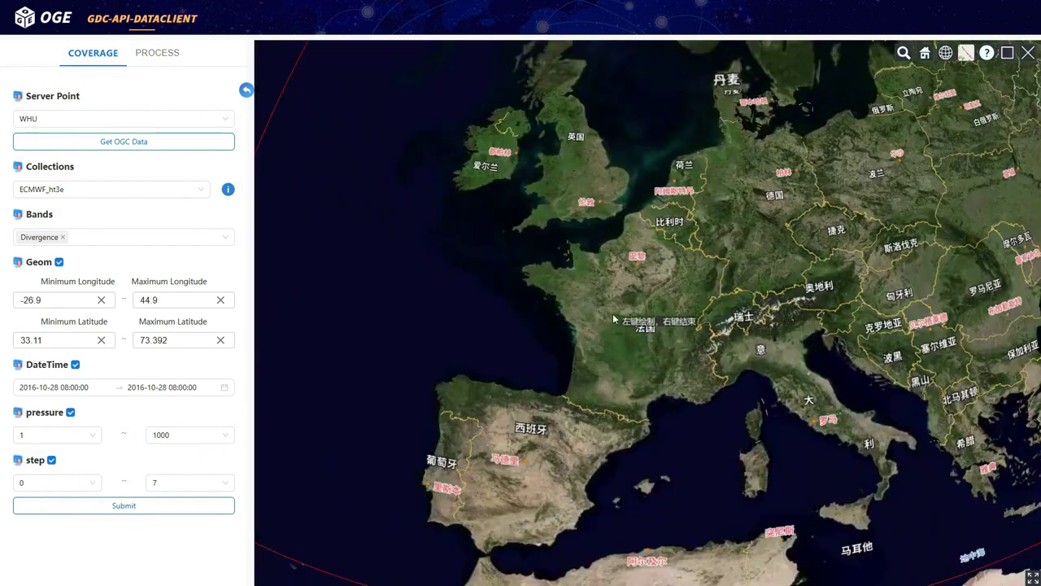
click(96, 387)
scroll(184, 261, up, 2)
click(214, 219)
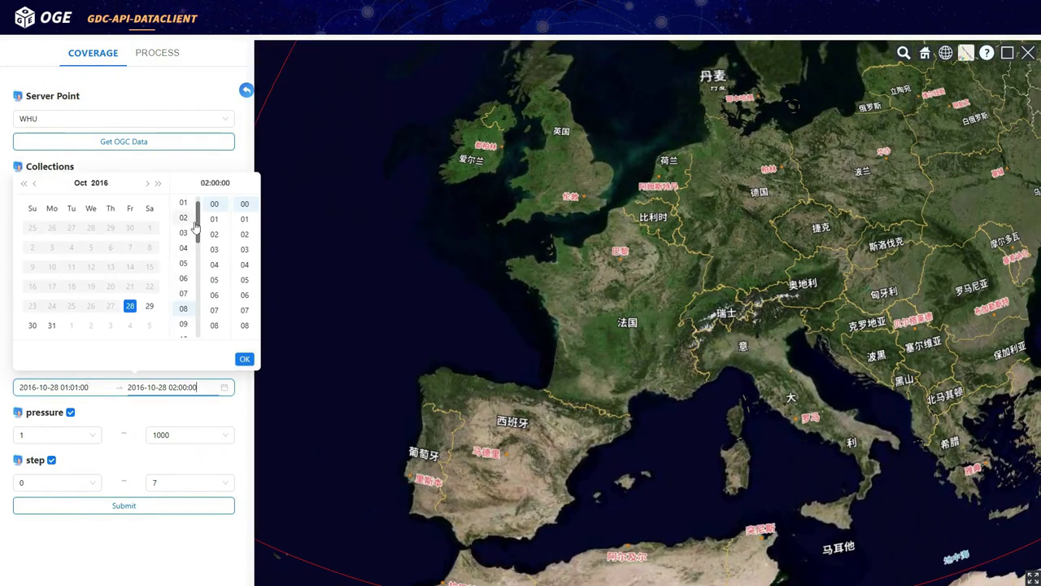
click(245, 359)
Set the minimum pressure to 1000, turn off the step filter and submit the coverage request
click(96, 435)
click(57, 419)
click(51, 459)
click(130, 488)
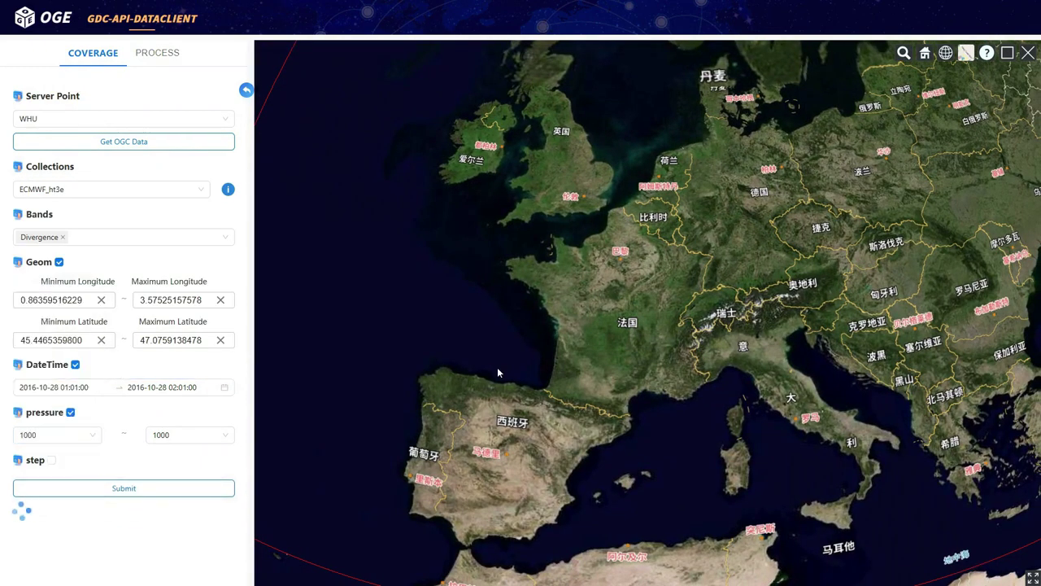
scroll(516, 364, down, 5)
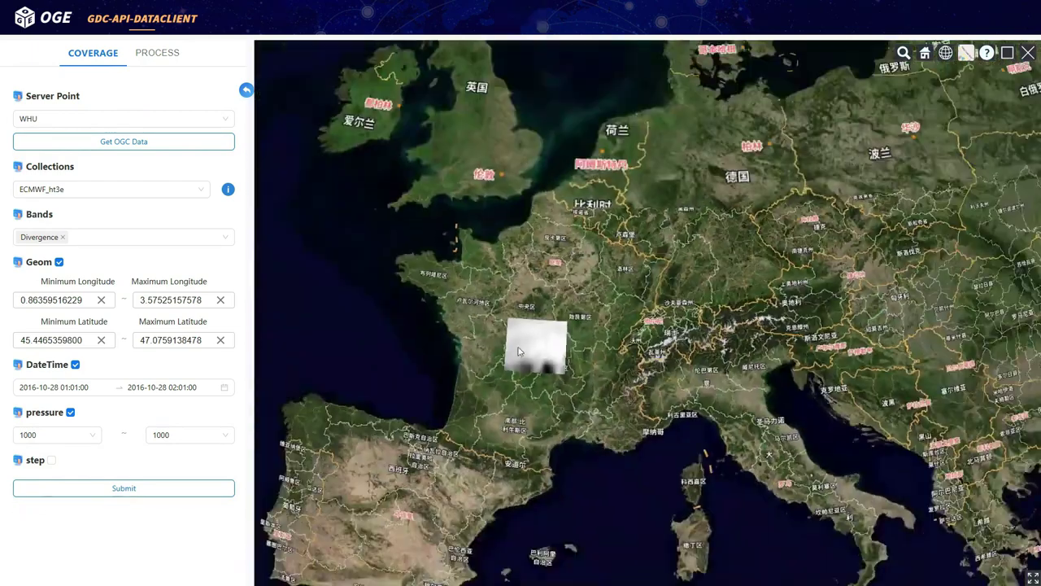
Switch the globe to a street basemap, and load the process list of the Ecere_OAPI server
click(949, 98)
click(157, 52)
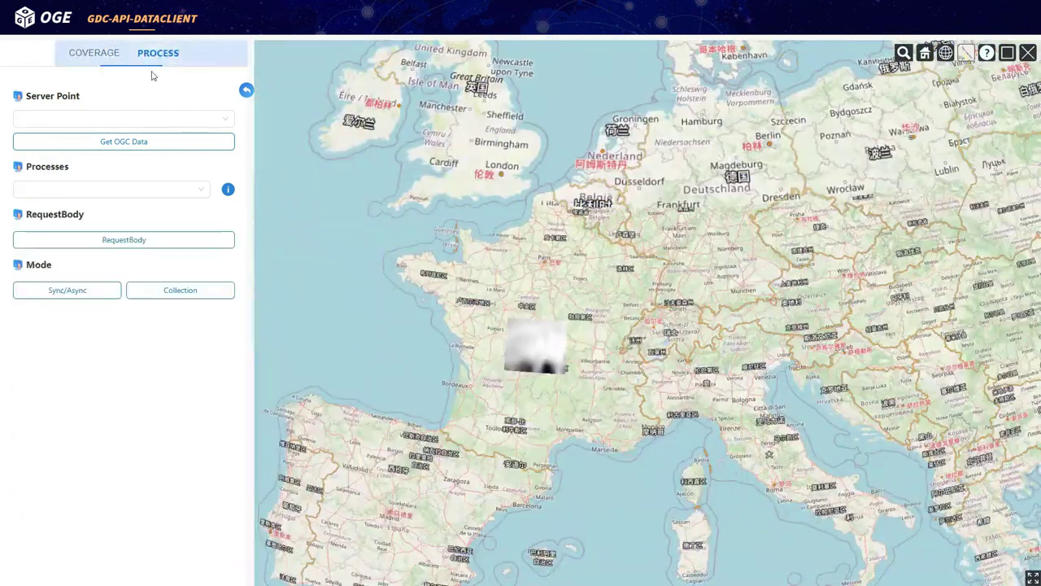
click(215, 120)
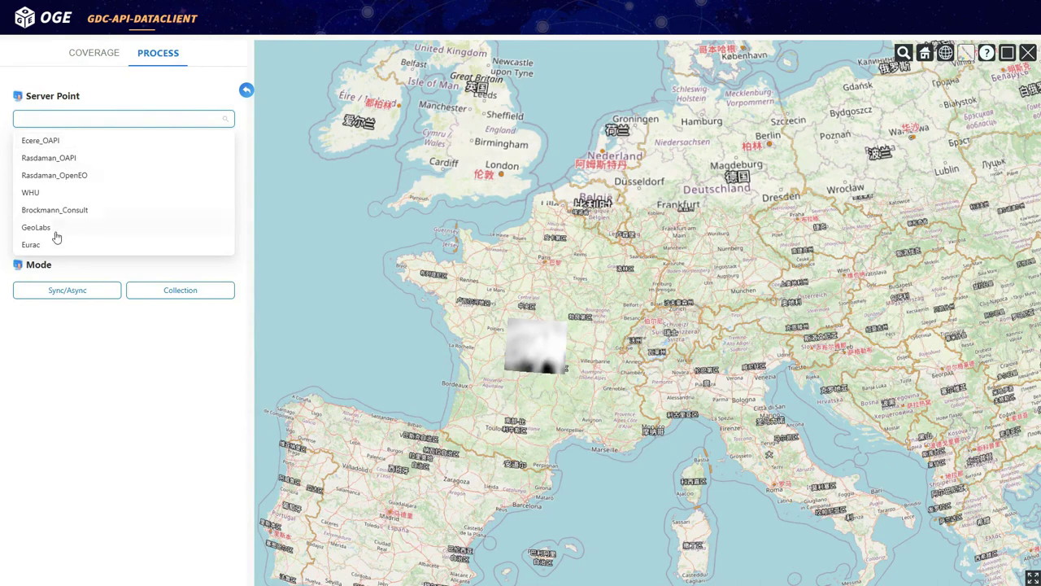
click(55, 142)
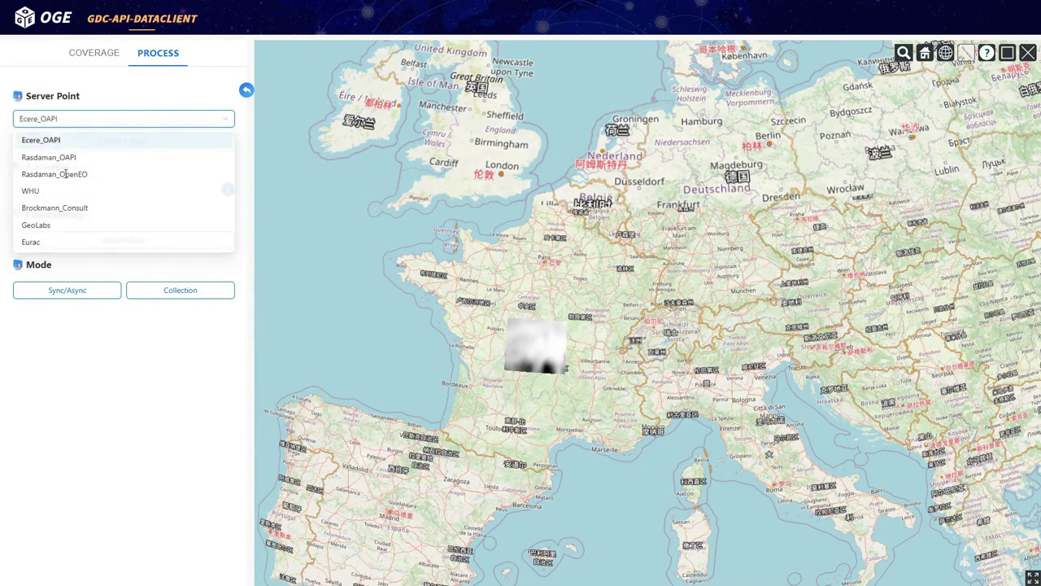
click(127, 140)
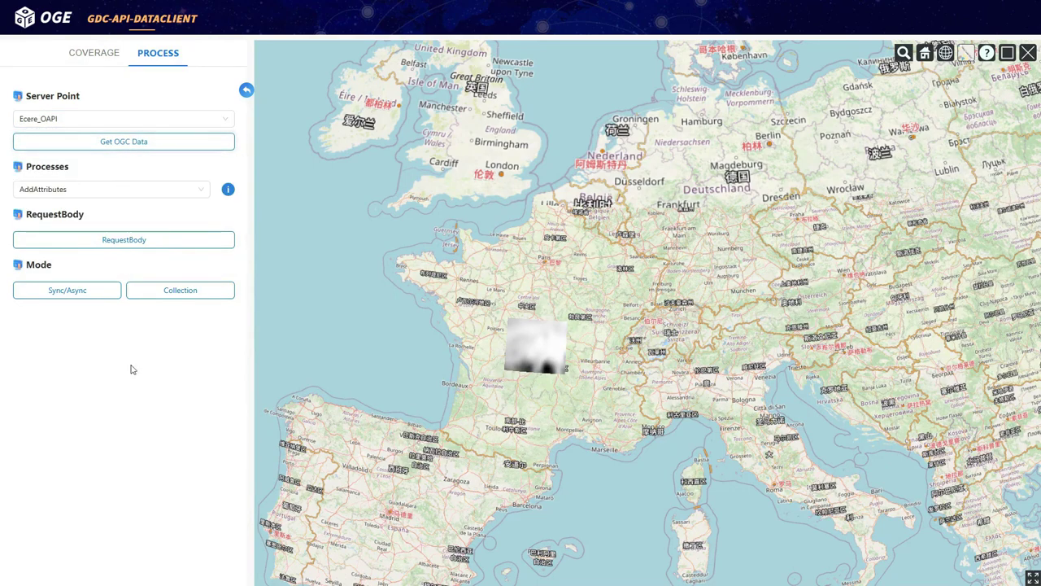
Choose the PassThrough process and view its input and output details
click(195, 193)
scroll(106, 258, down, 2)
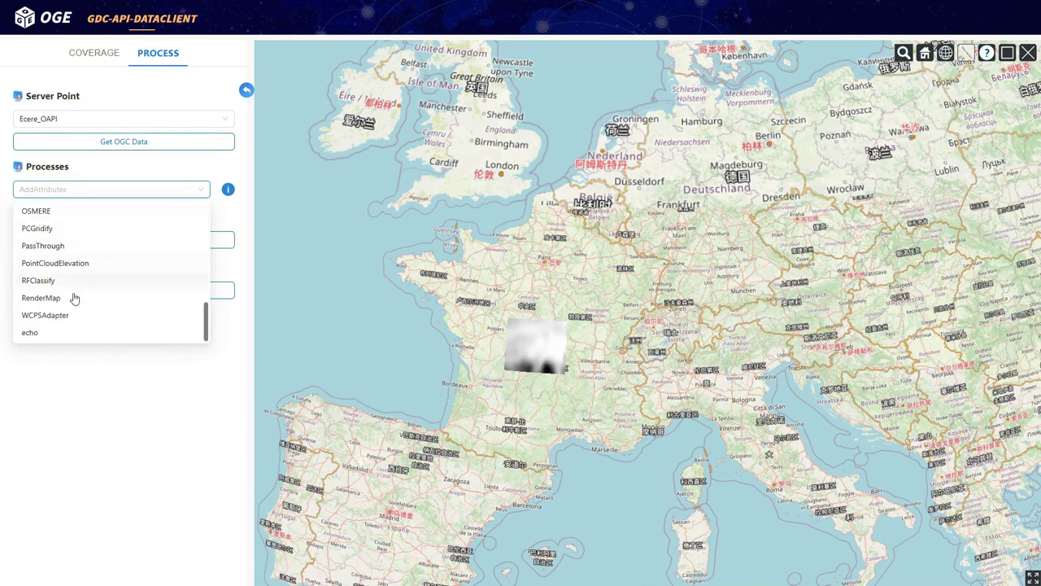
scroll(60, 286, up, 2)
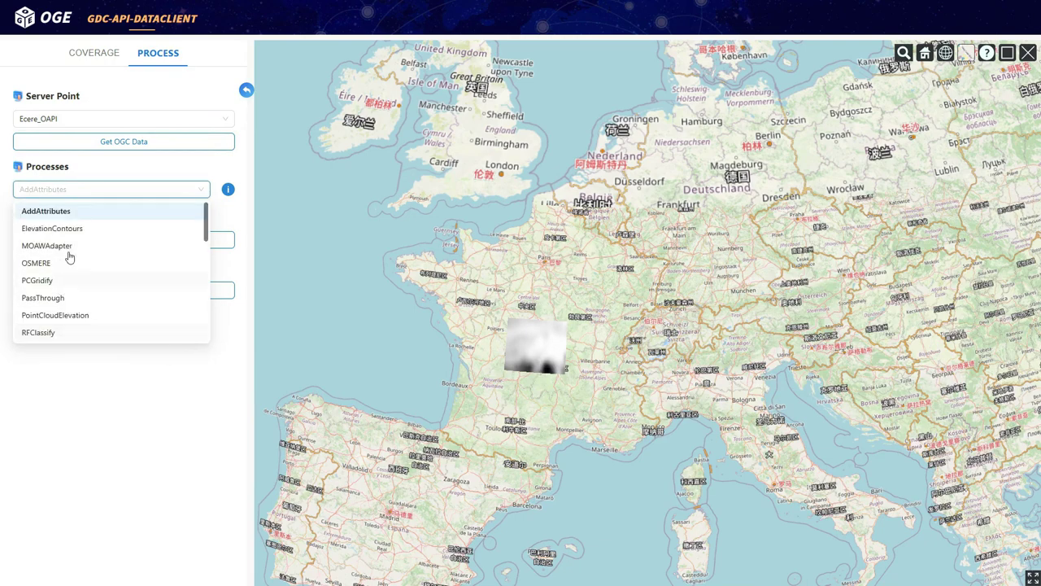
click(63, 298)
click(228, 190)
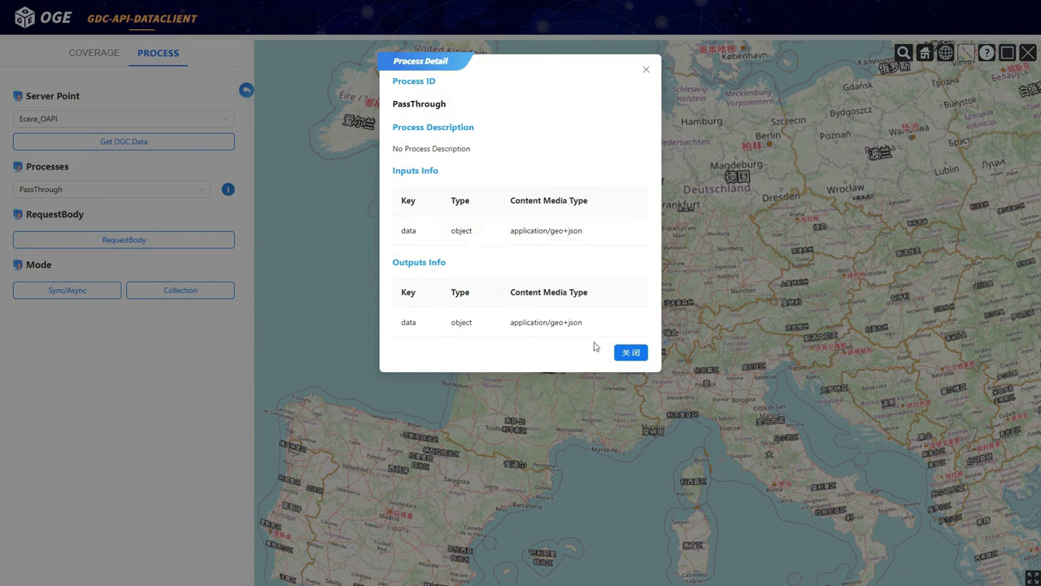
click(628, 353)
Confirm the sentinel2-l2a request body computing (band2 - band1) / (band2 + band1), and run PassThrough in Sync/Async mode
click(155, 240)
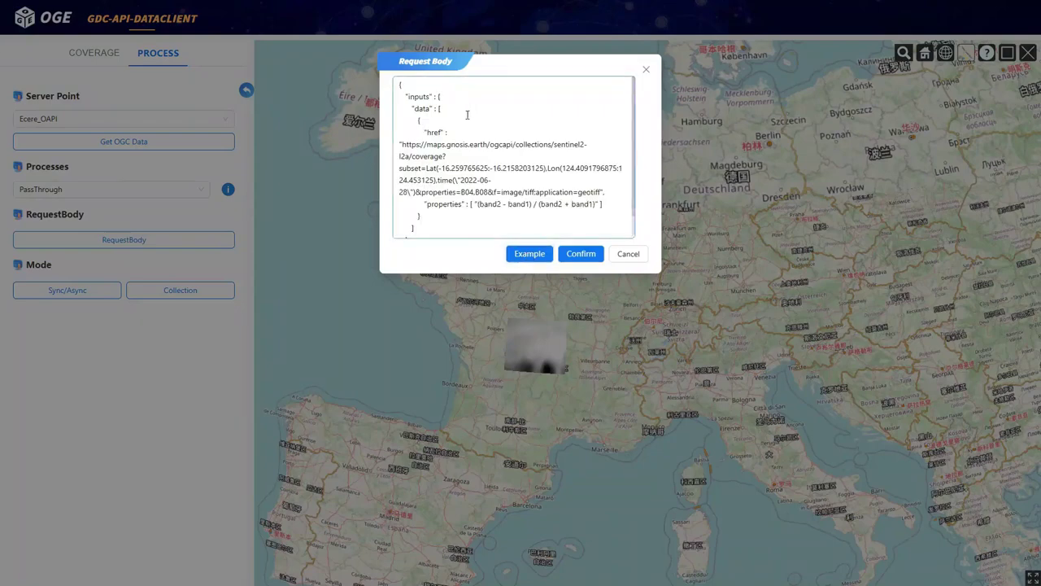
scroll(468, 115, down, 1)
scroll(465, 151, up, 1)
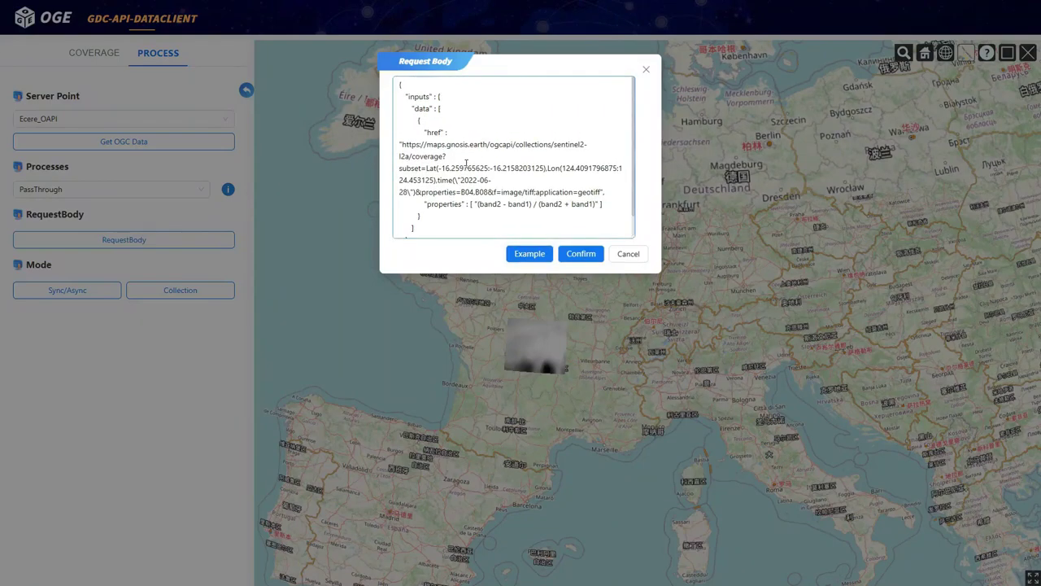
click(578, 254)
click(81, 294)
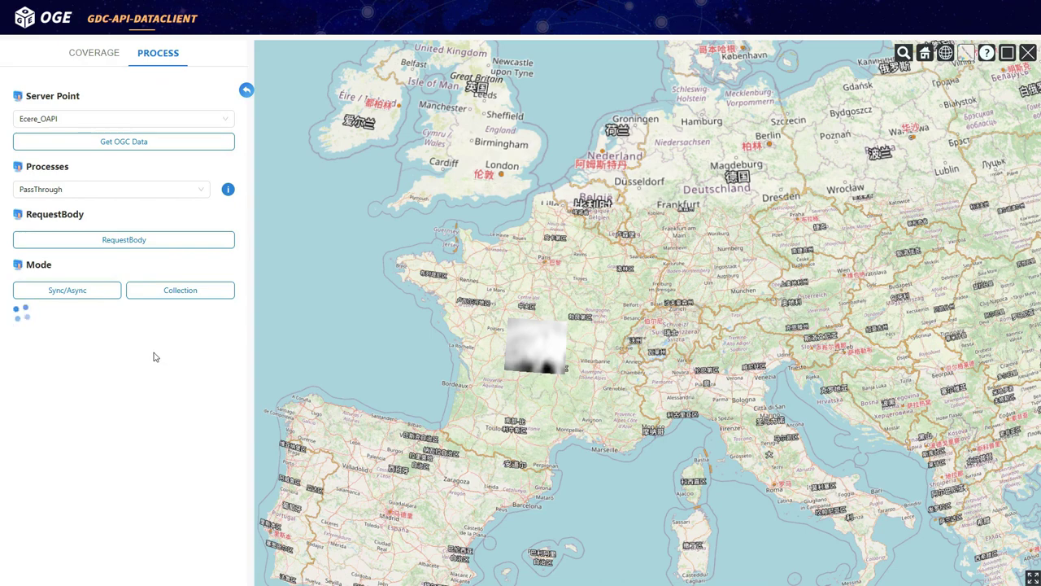
scroll(580, 350, down, 4)
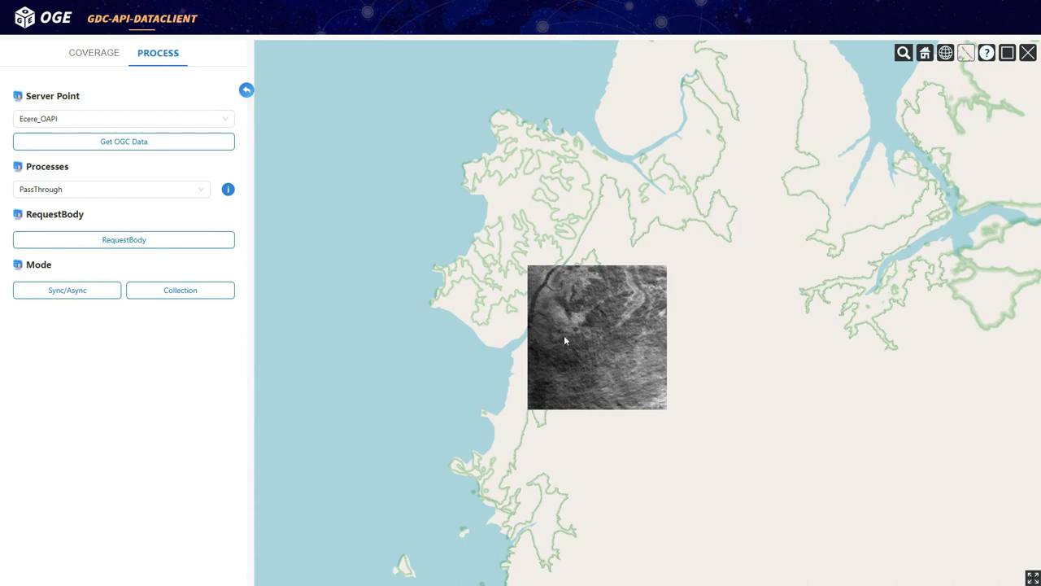
Load the WHU server's process list and choose the aggregate process
click(214, 119)
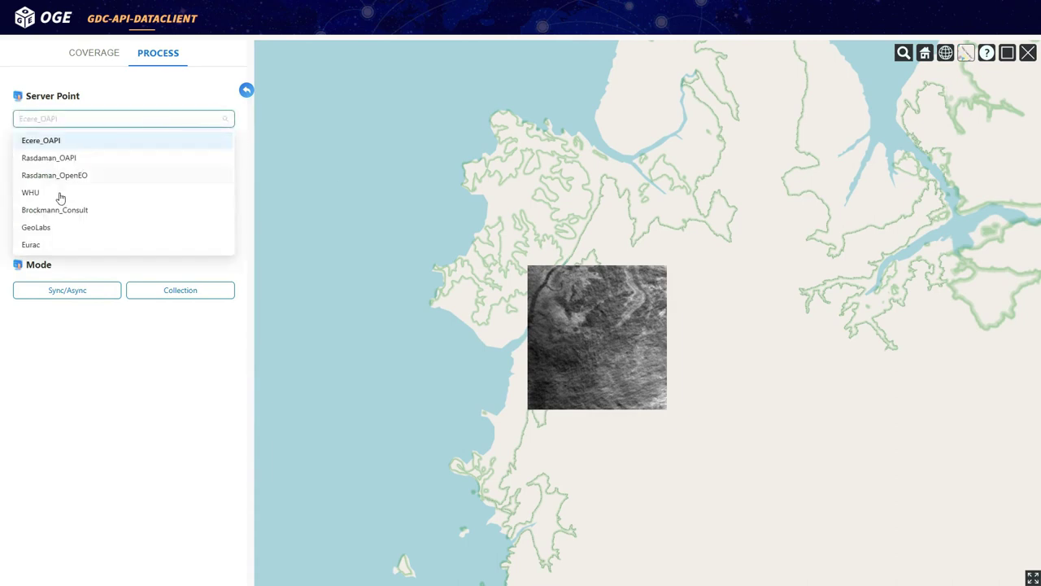
click(63, 193)
click(158, 151)
click(199, 193)
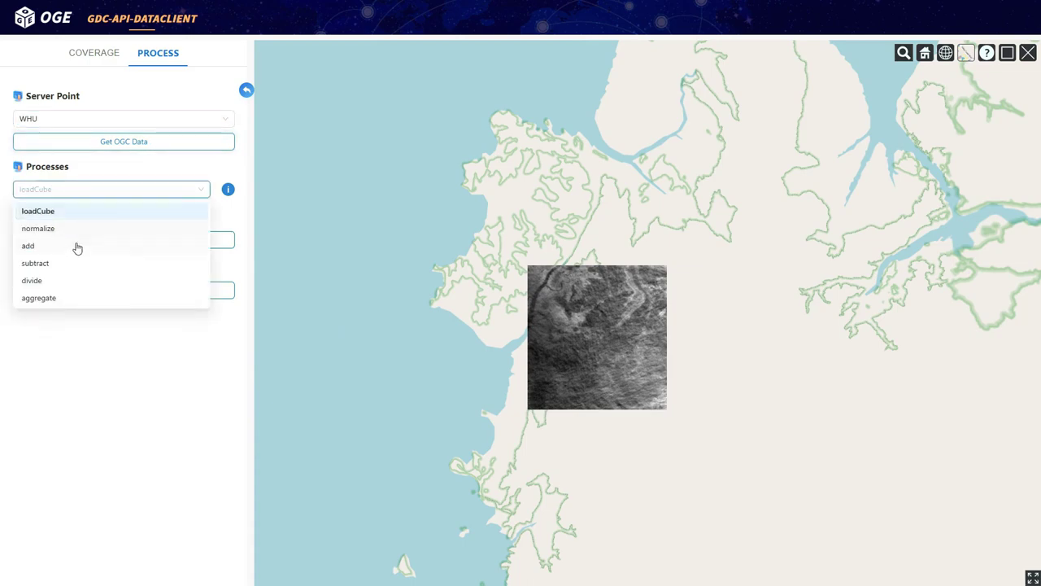
click(69, 299)
Confirm the aggregate request body with bands B8 and B3, dimension time and method mean, and run it in Collection mode
click(119, 240)
scroll(561, 228, down, 2)
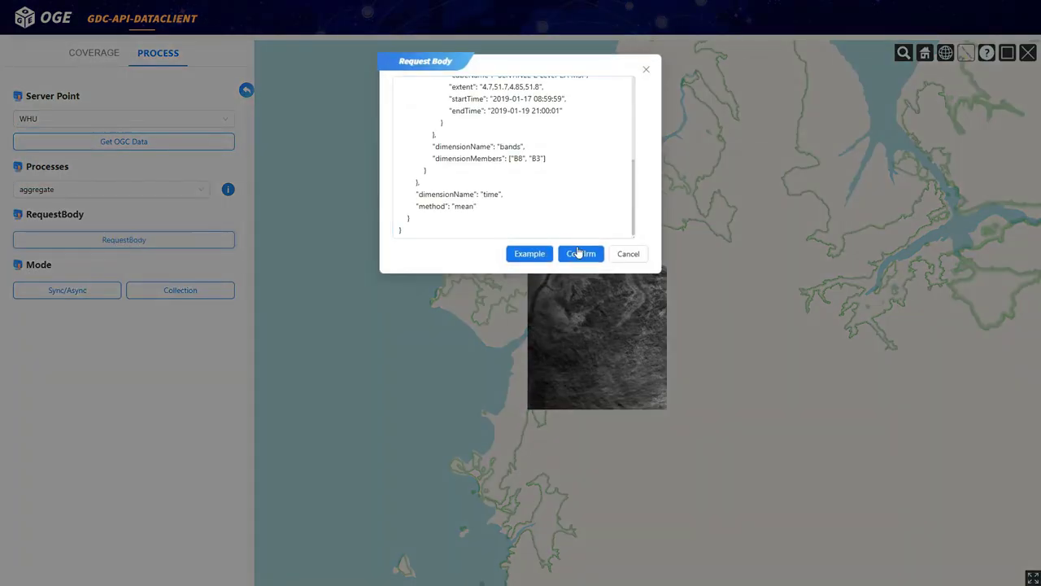
click(578, 253)
click(178, 291)
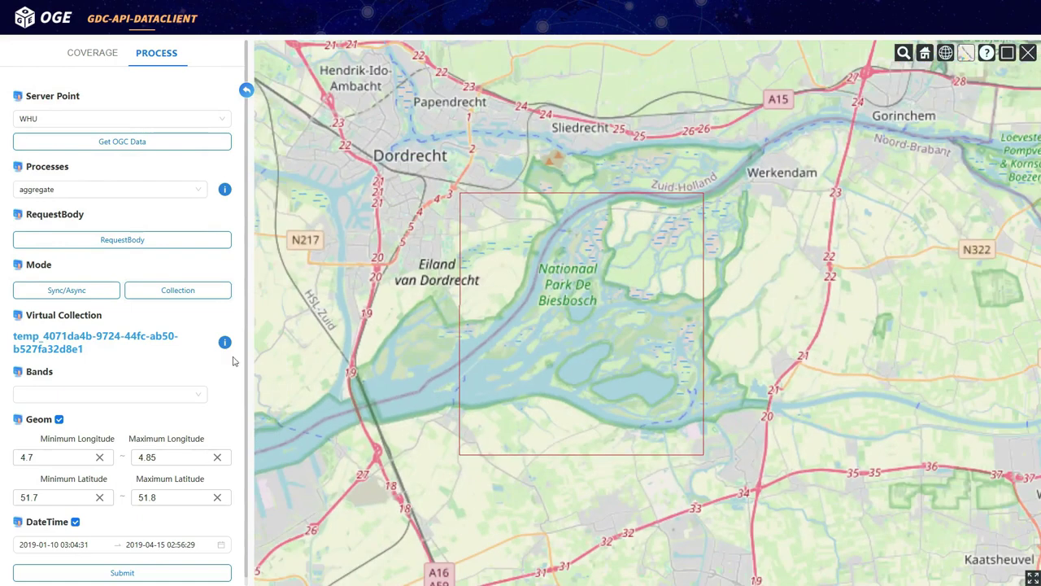
Examine the virtual collection's data details, including its band info and axis bounds
click(225, 342)
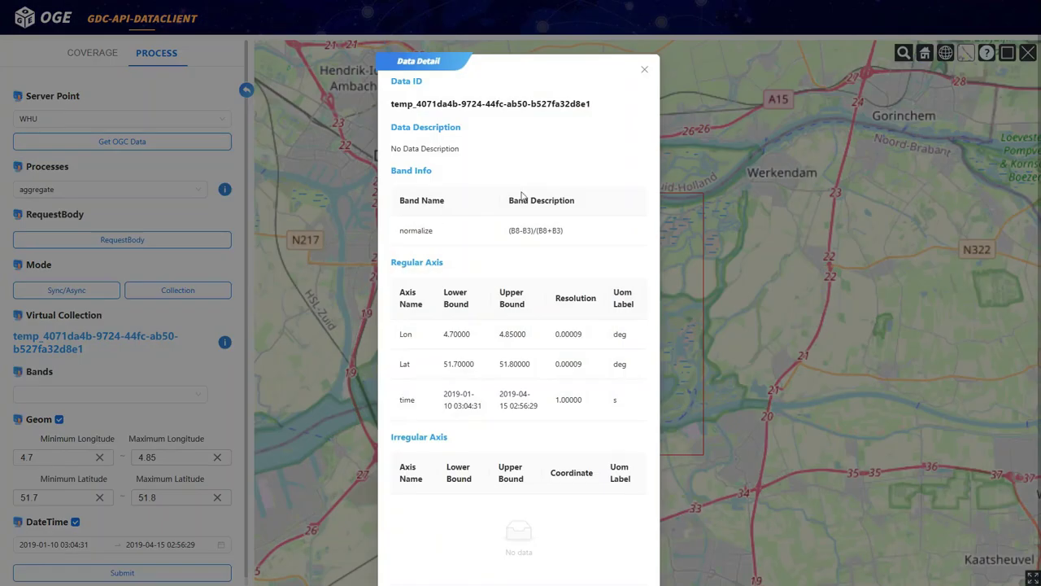
scroll(521, 367, down, 1)
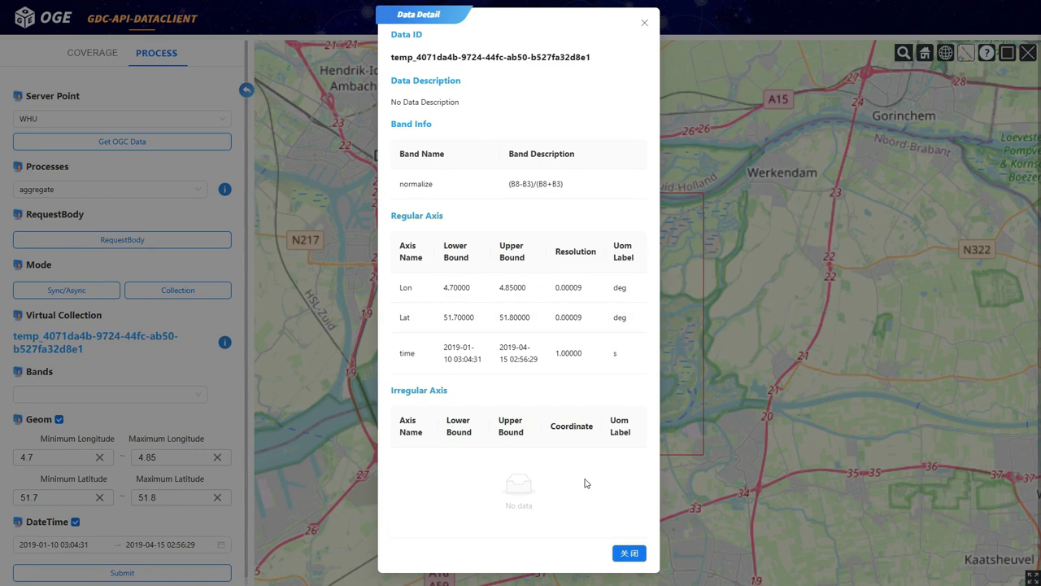
click(629, 554)
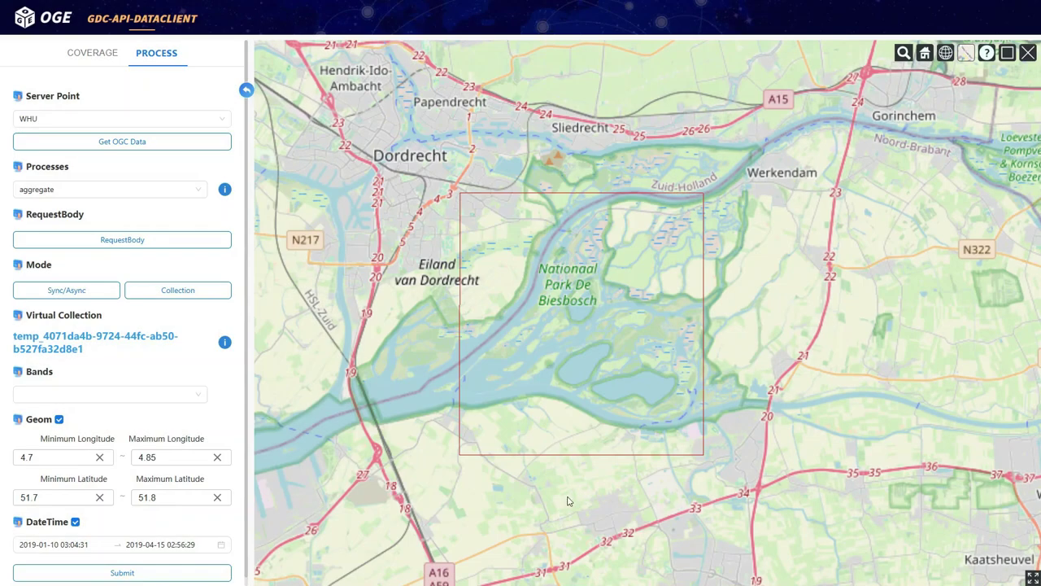
Choose the (B8-B3)/(B8+B3) band of the virtual collection and submit the request to render it on the map
click(120, 394)
click(73, 422)
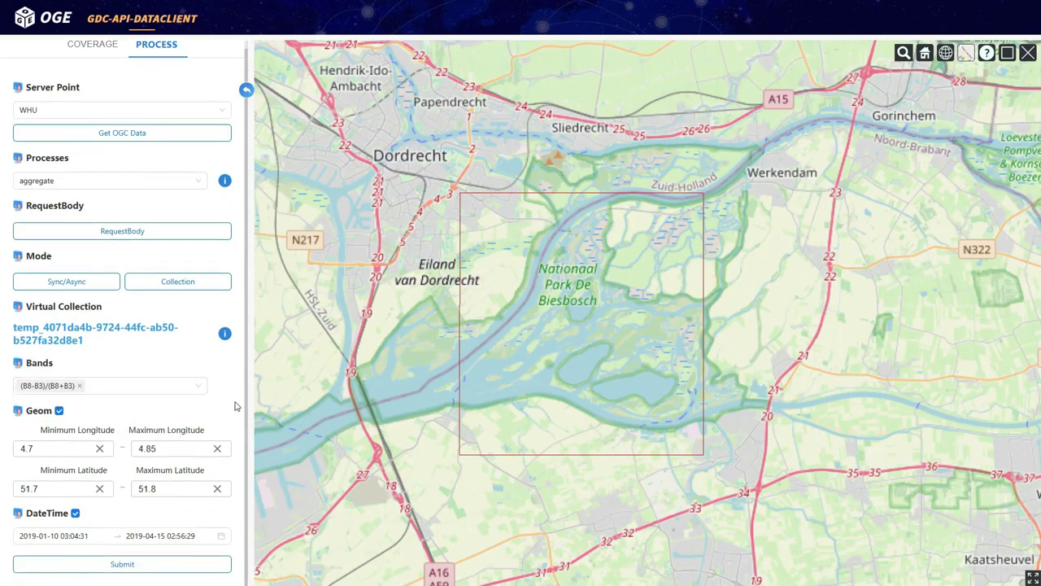
click(135, 561)
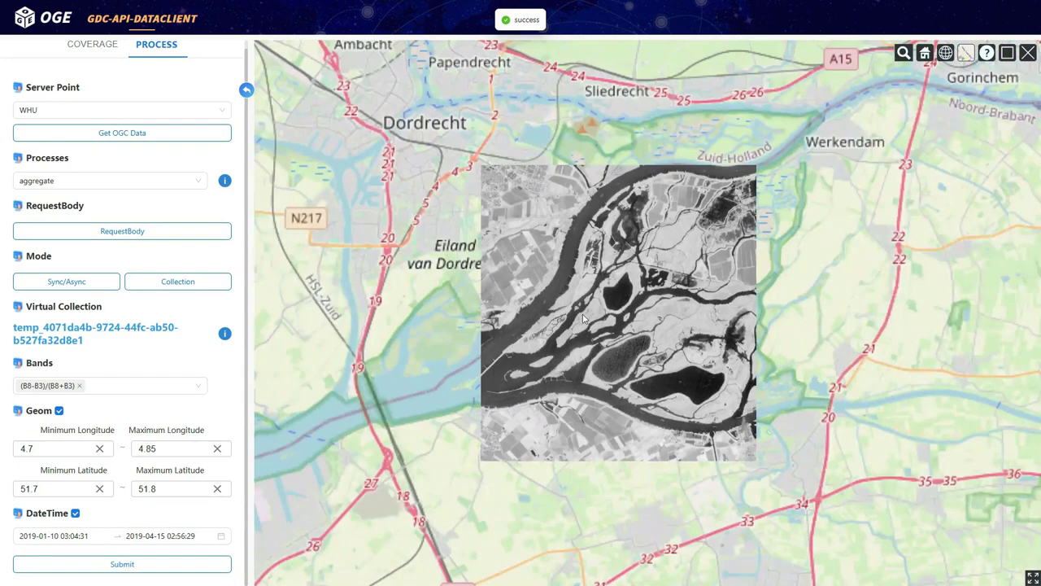
Load the process list of the Rasdaman_OpenEO server
click(182, 107)
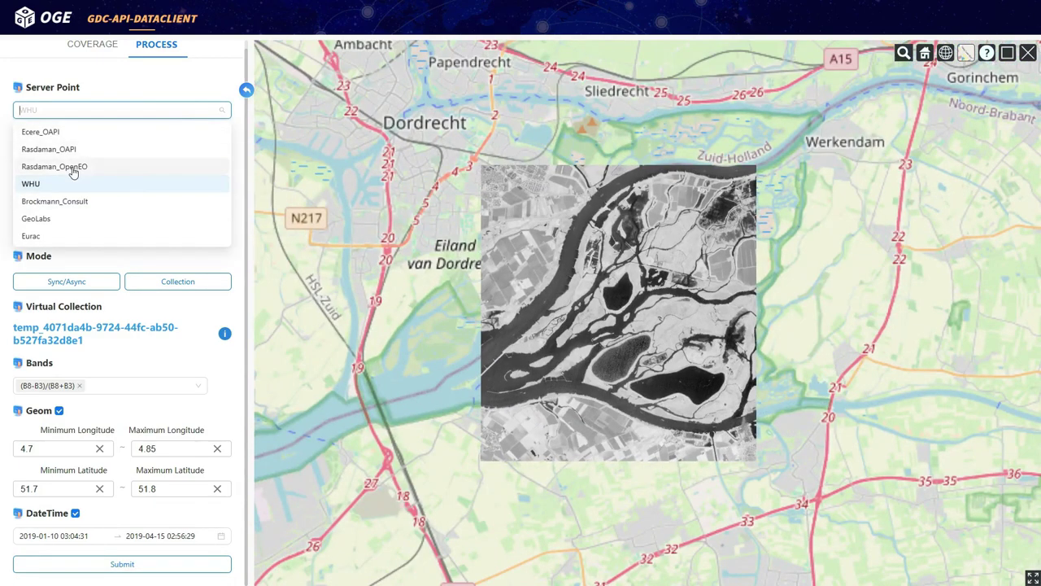
click(82, 166)
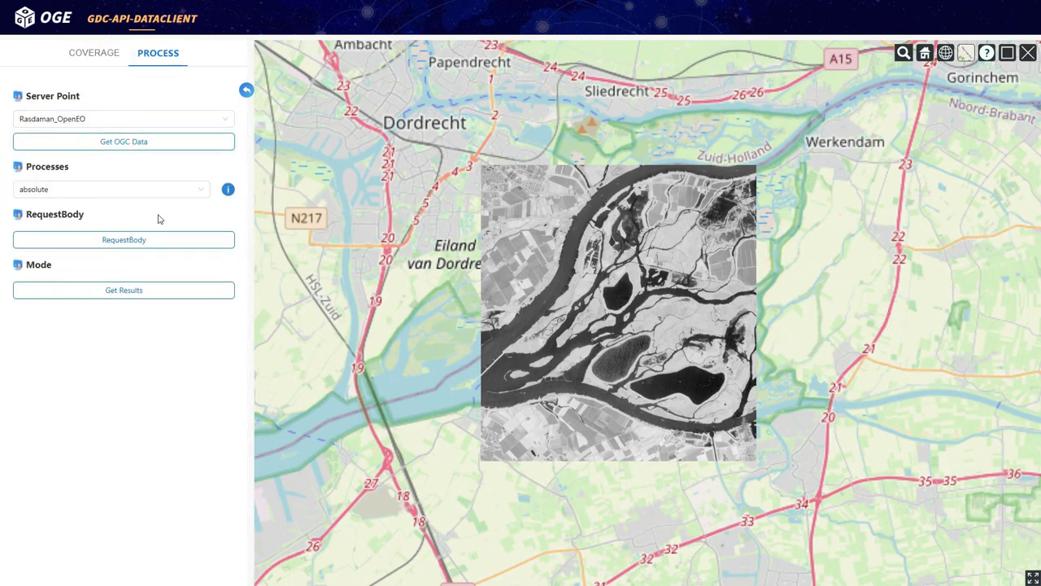
Browse the available processes, choose absolute and view its input and output details
click(90, 187)
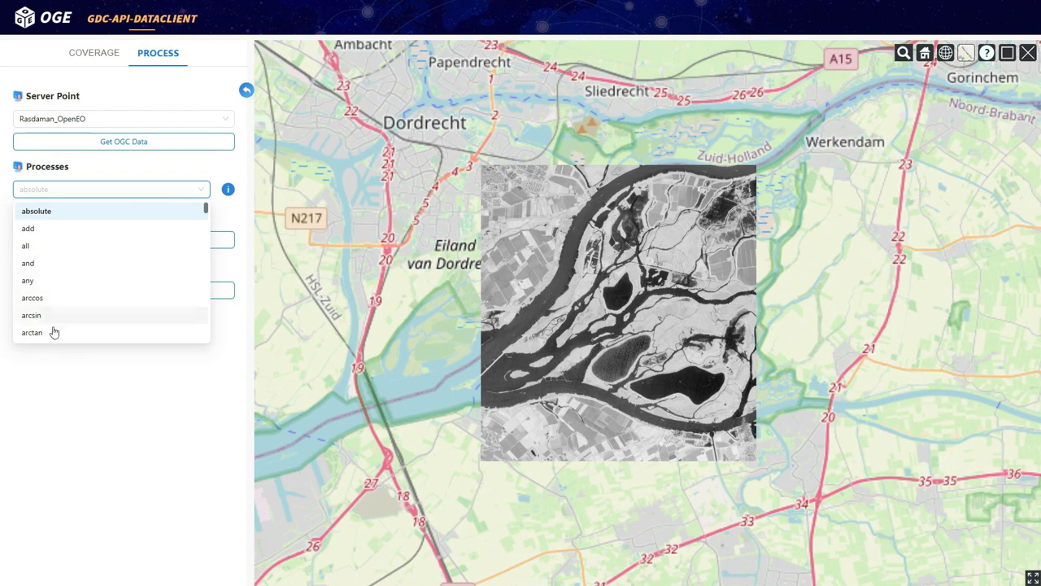
scroll(53, 325, down, 5)
scroll(68, 313, down, 6)
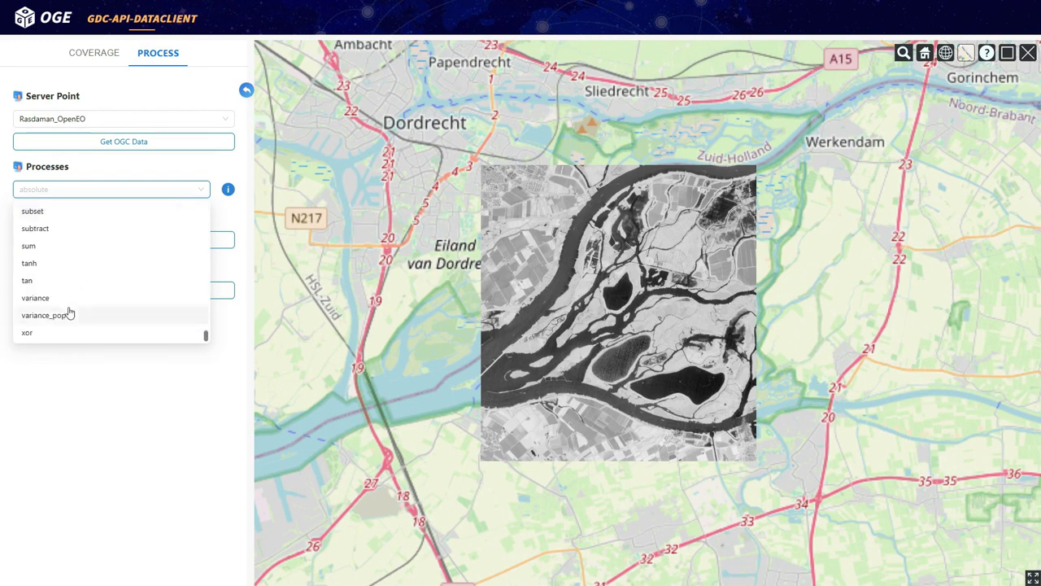
scroll(70, 309, up, 12)
click(36, 210)
click(228, 188)
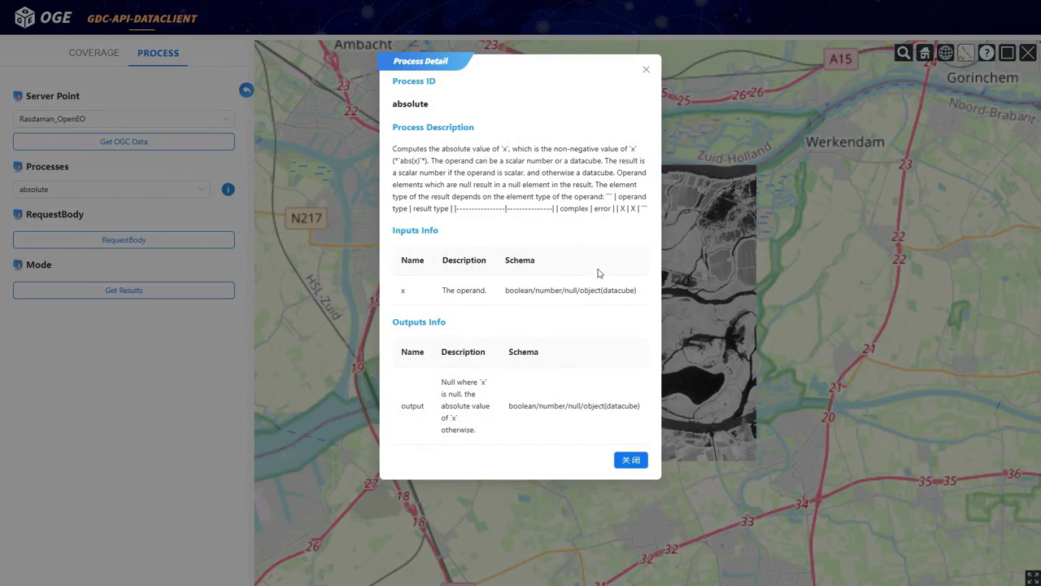
click(630, 460)
Fill in and confirm the example request body with PNG output, and get the process results as an image
click(153, 241)
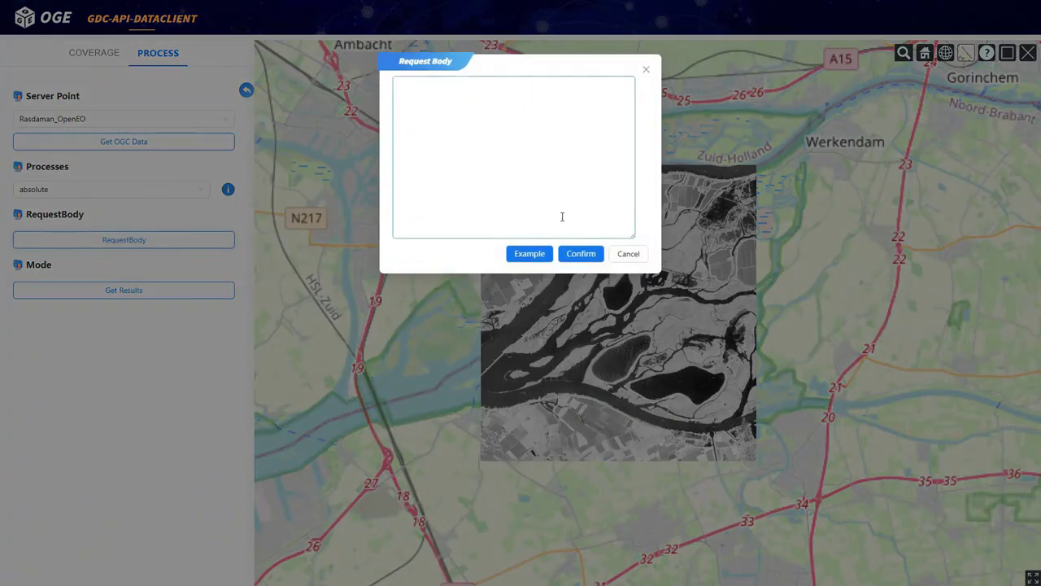
click(528, 253)
scroll(480, 151, down, 5)
scroll(485, 160, down, 10)
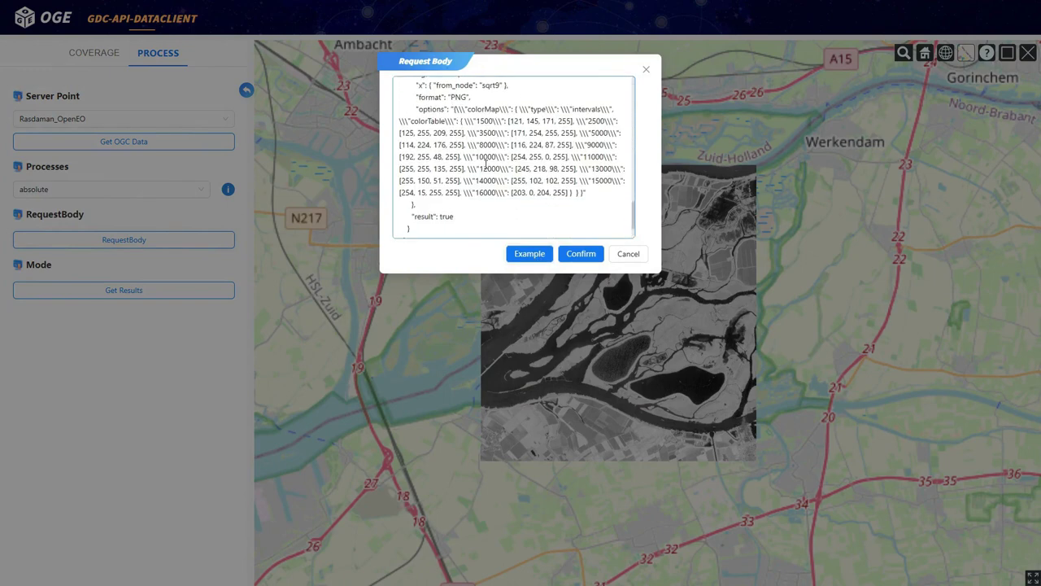
click(575, 253)
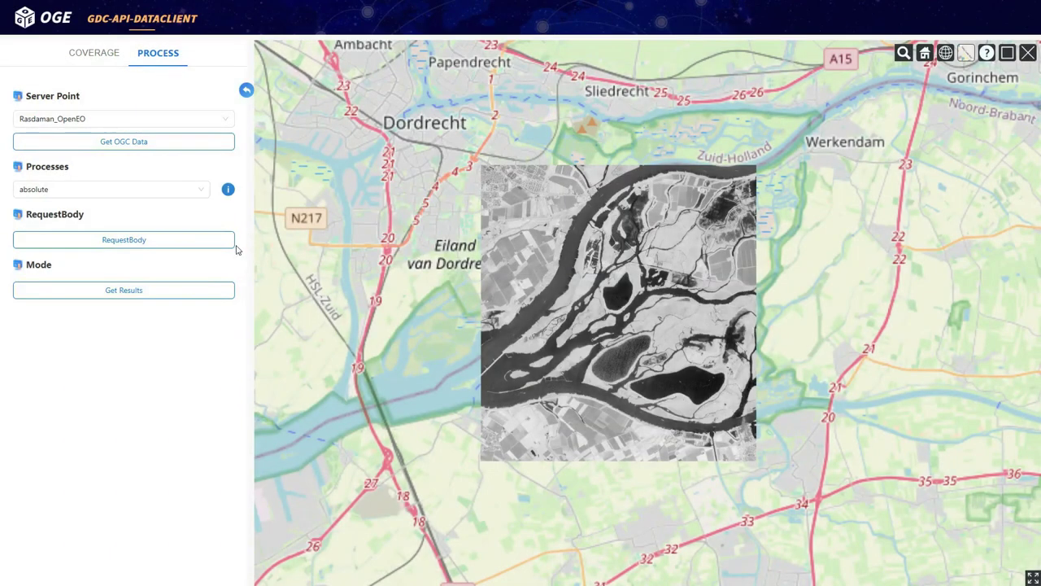
click(168, 289)
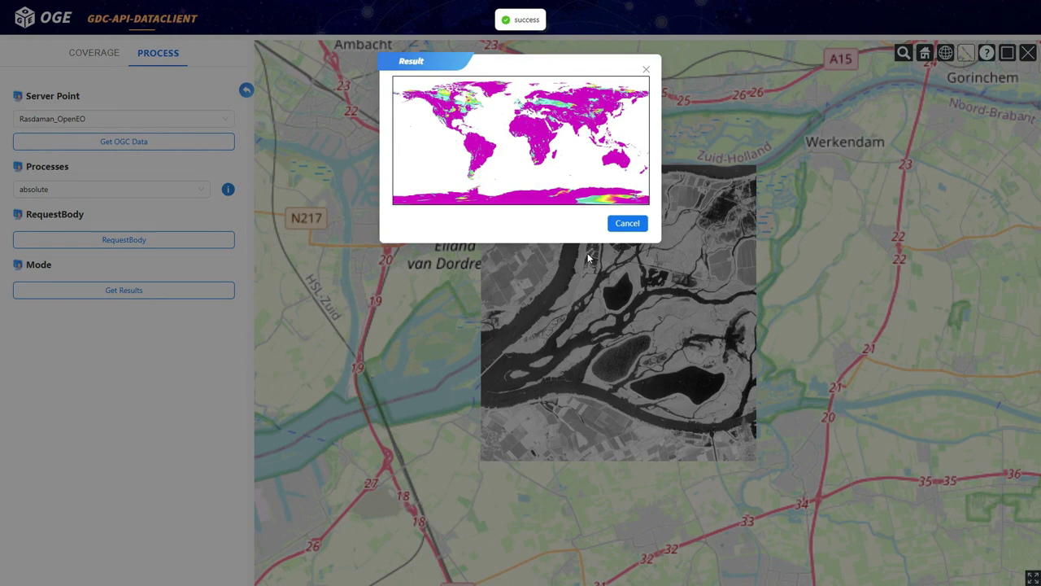
click(627, 224)
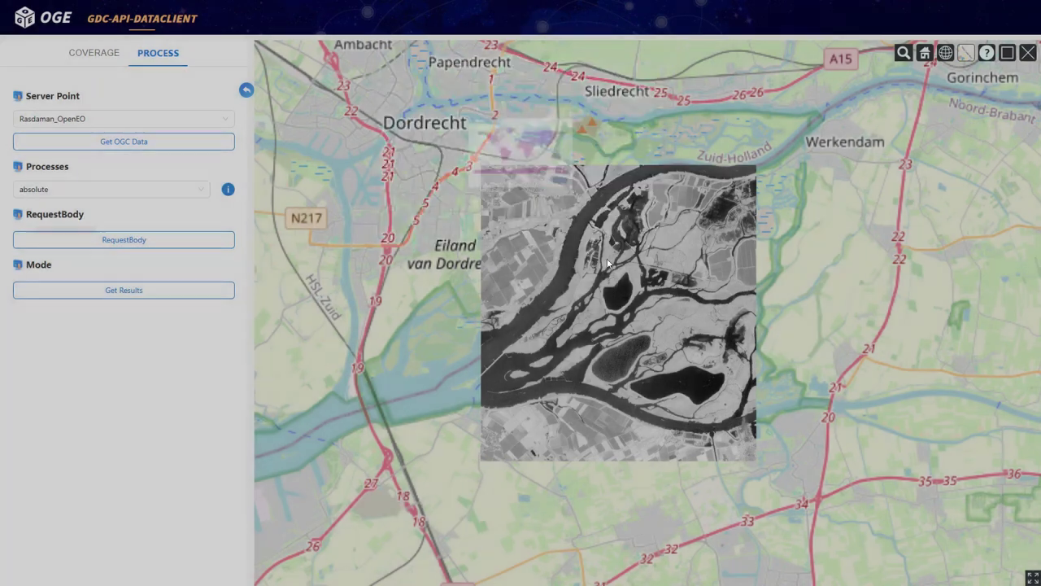
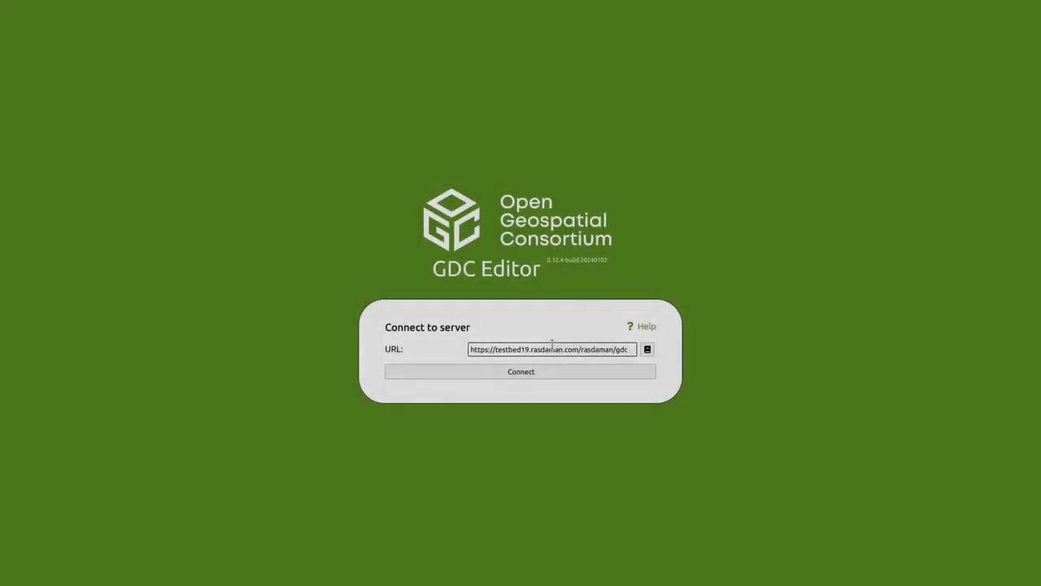
click(520, 372)
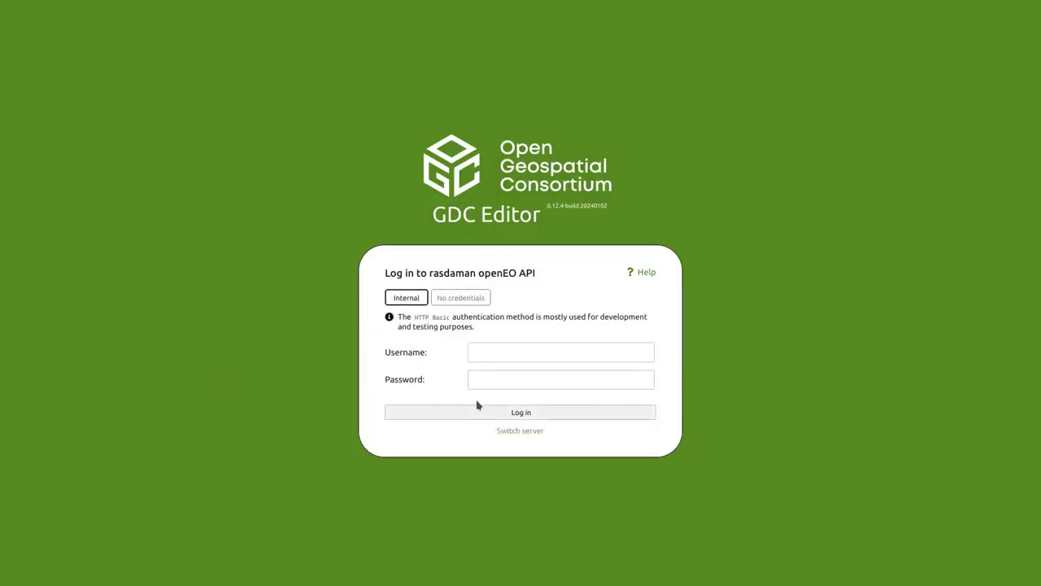
click(479, 354)
click(488, 371)
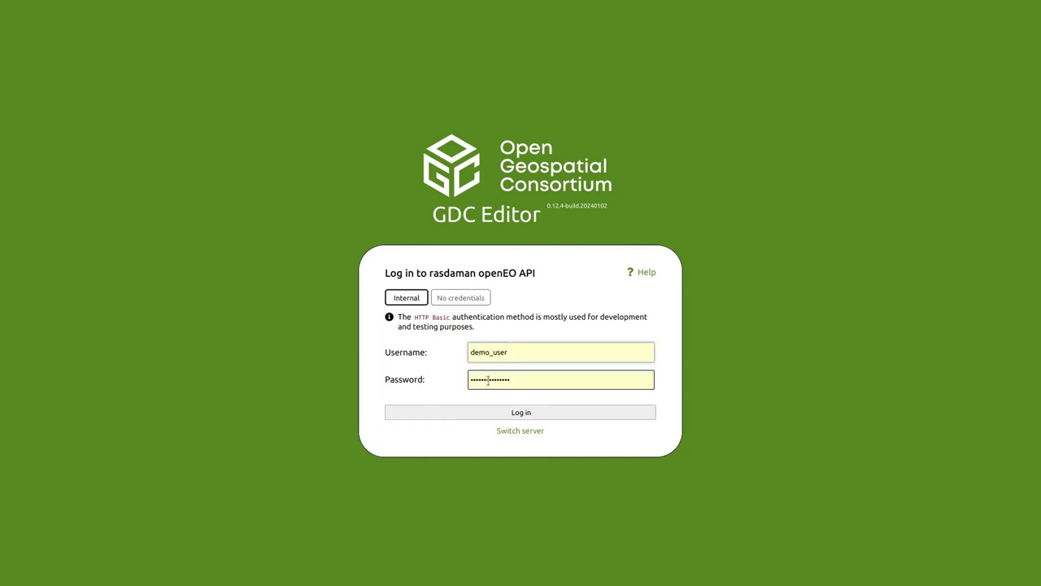
click(511, 412)
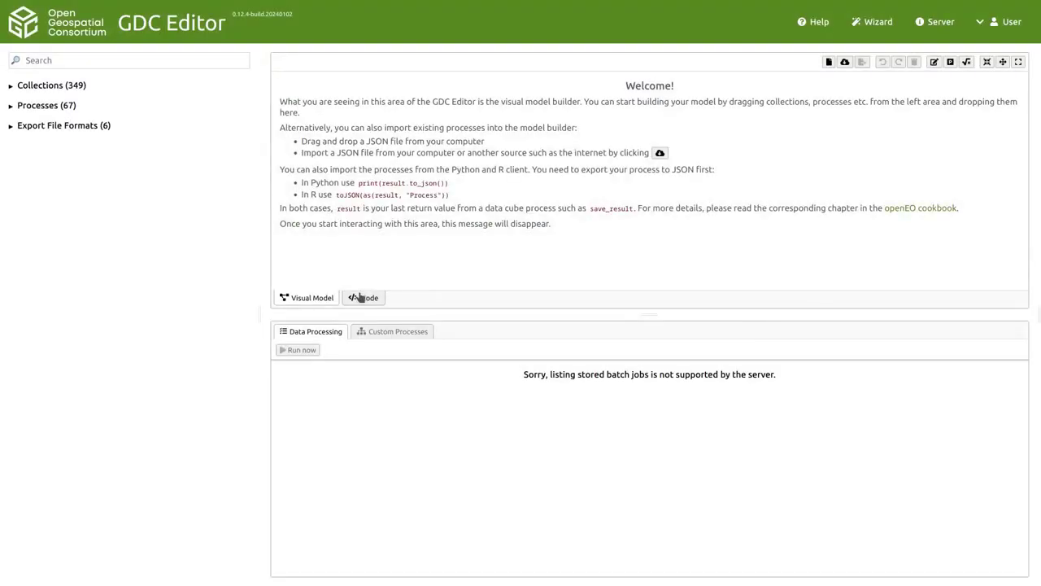
Paste the ERA5 process graph JSON into the code editor and show it as a visual model
click(359, 299)
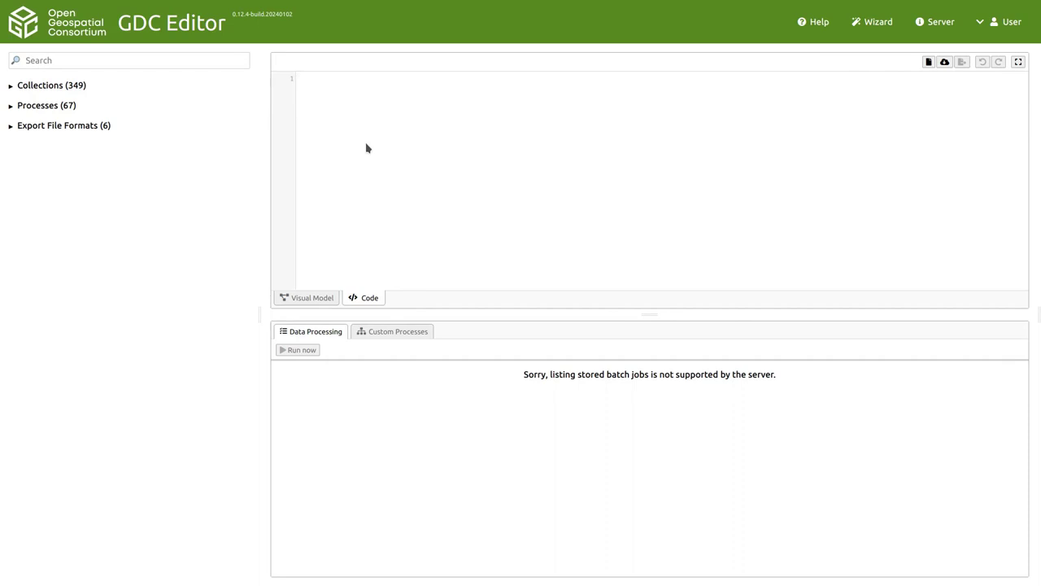
key(ctrl+v)
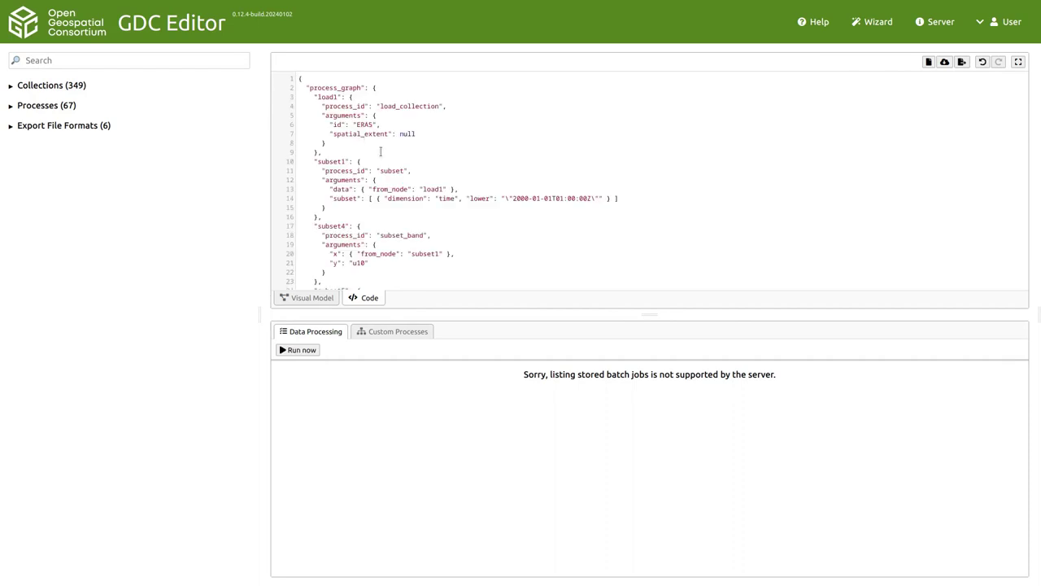
scroll(405, 147, down, 15)
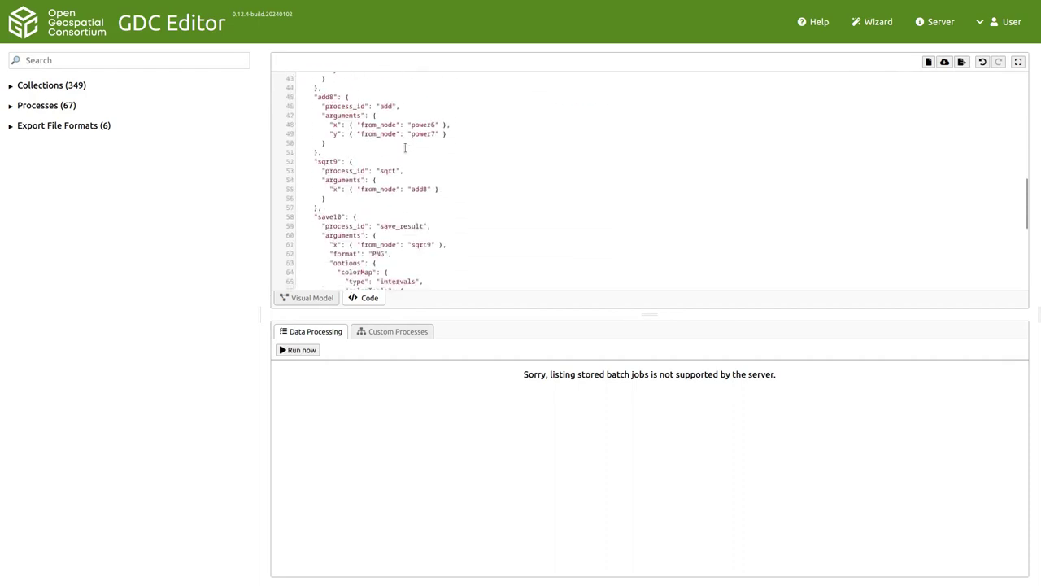
click(326, 298)
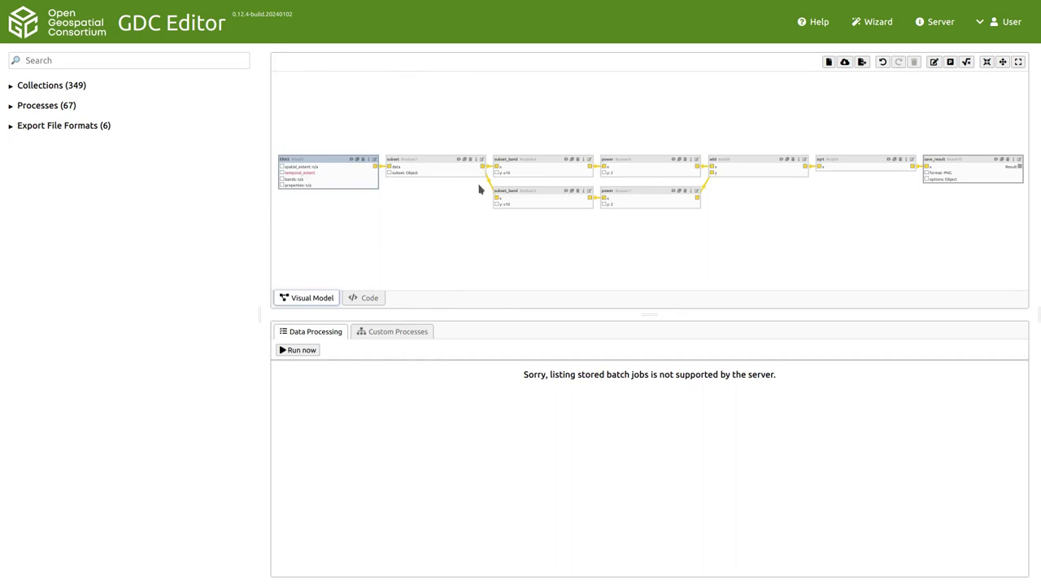
Examine the band name of the upper subset_band node and the time slice parameters of the subset node
double_click(506, 172)
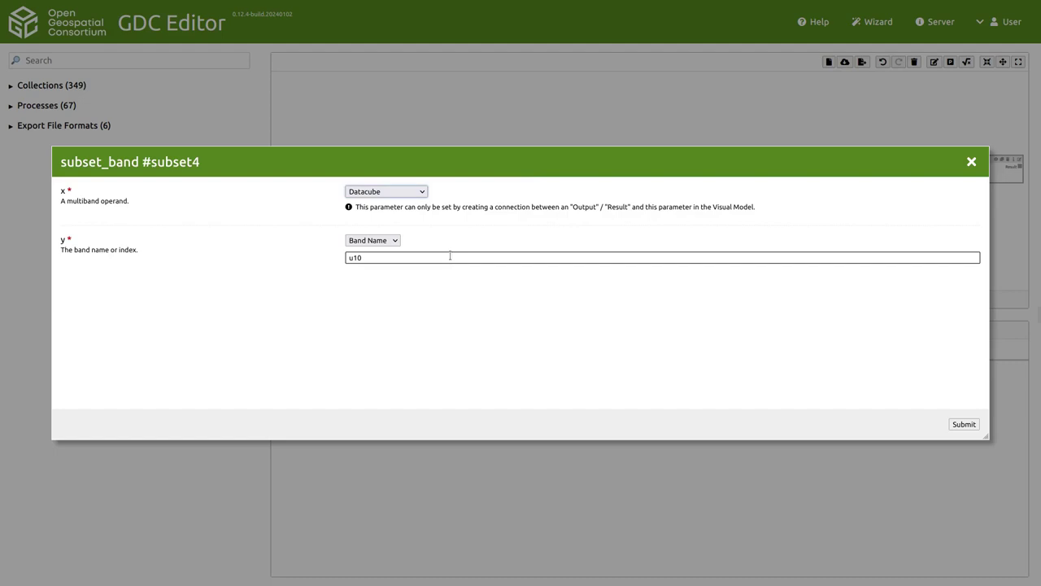
key(Return)
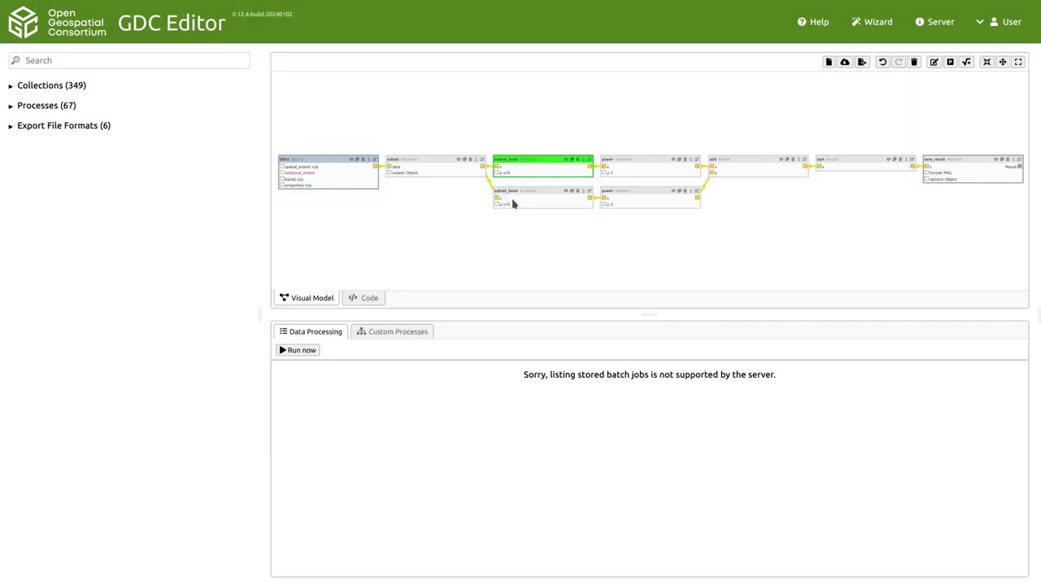
click(318, 160)
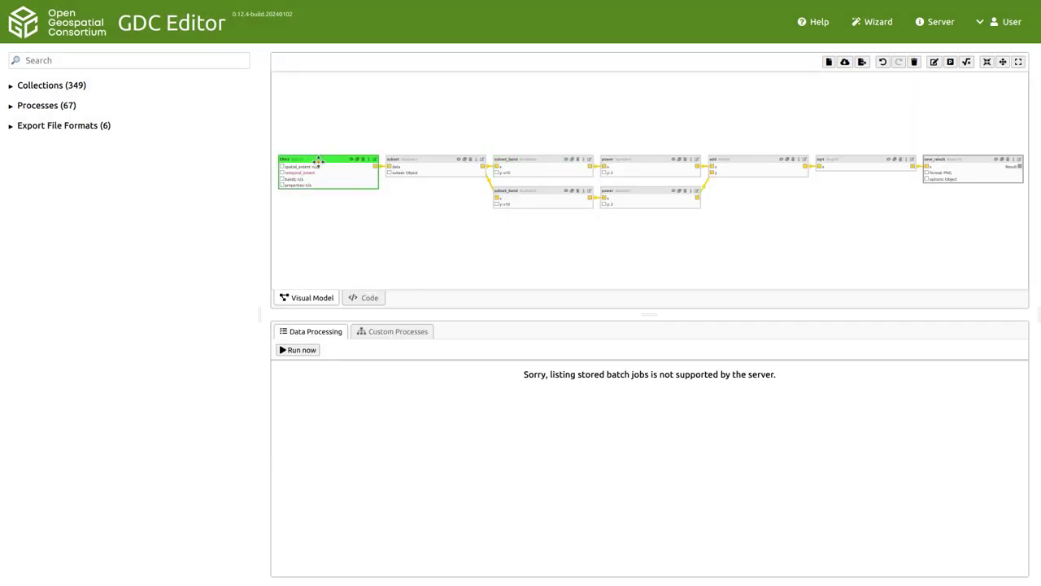
double_click(394, 169)
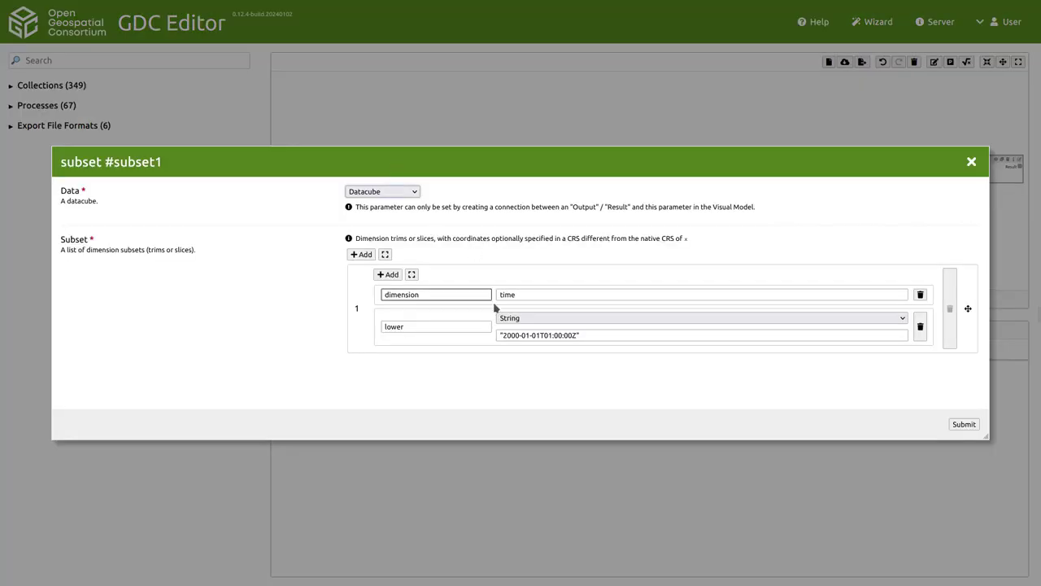
click(519, 336)
click(544, 335)
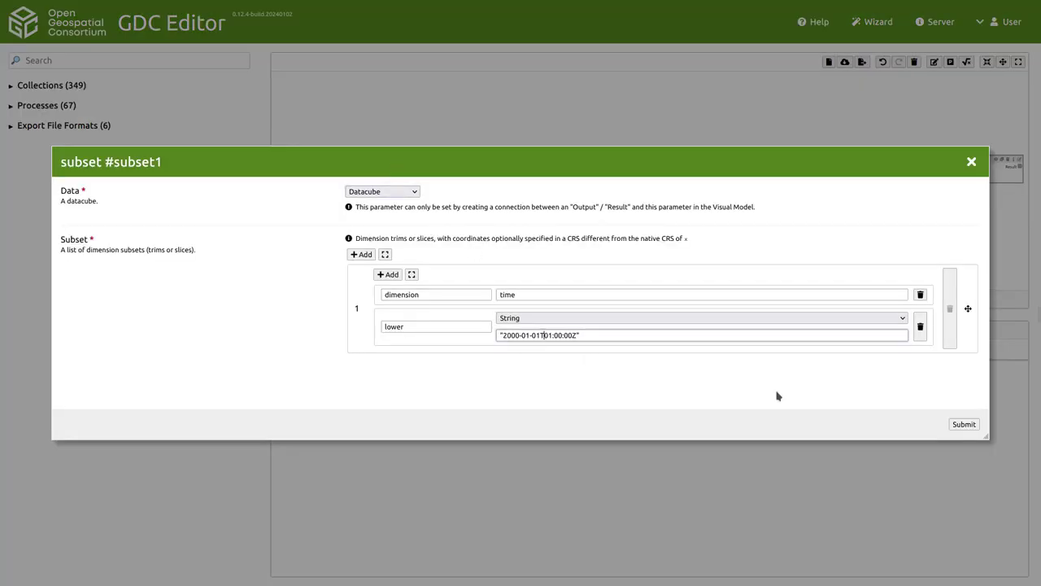
click(964, 424)
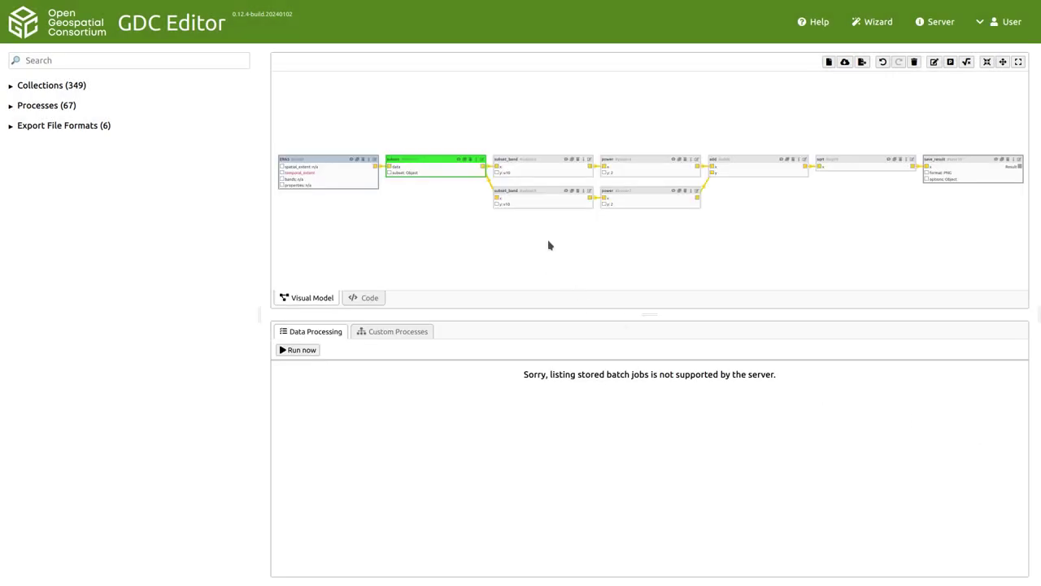
Follow the rest of the model through the two power nodes, the sqrt node and the save_result node
click(659, 173)
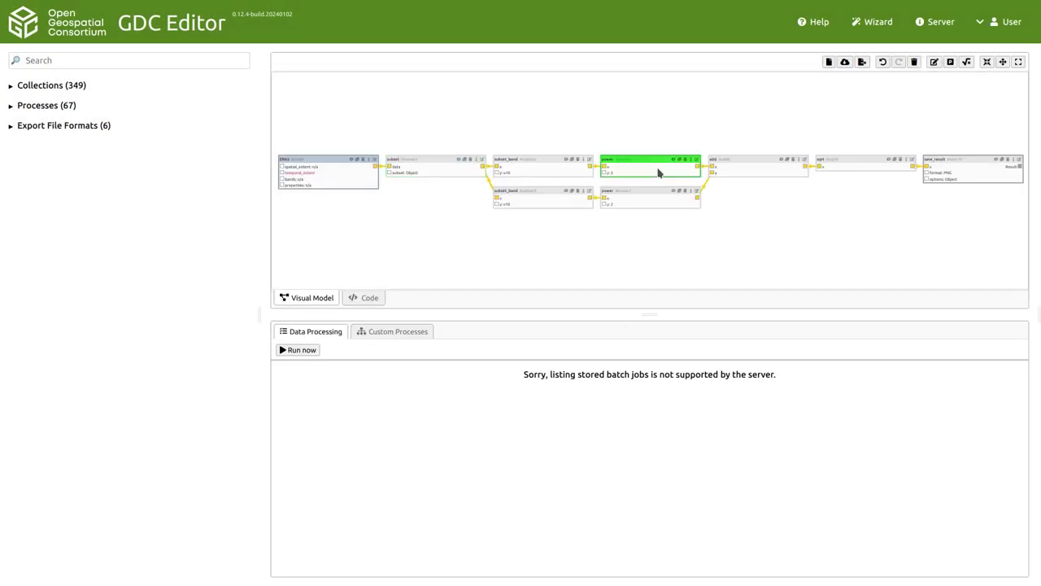
click(655, 205)
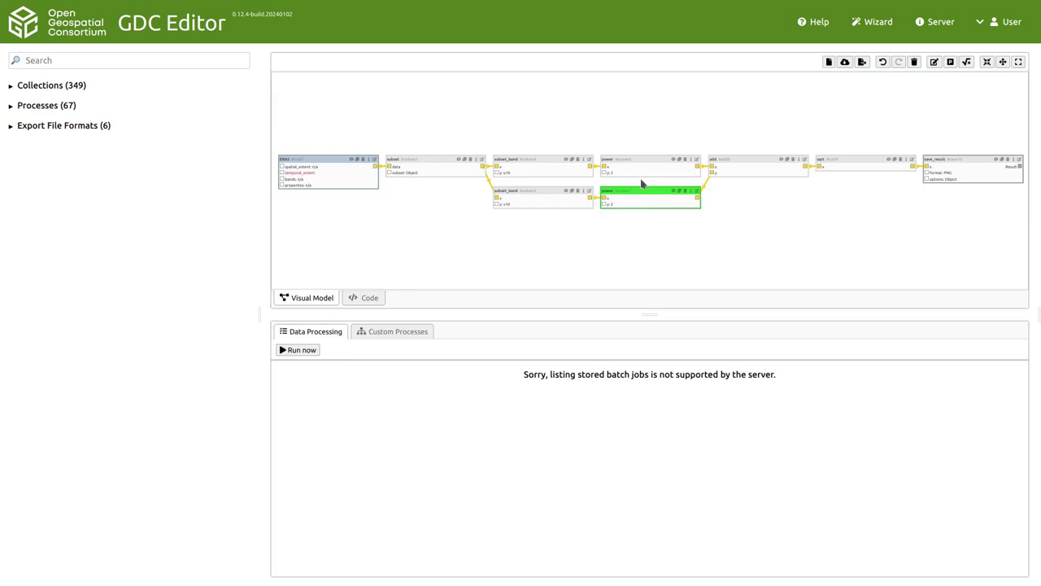
click(851, 169)
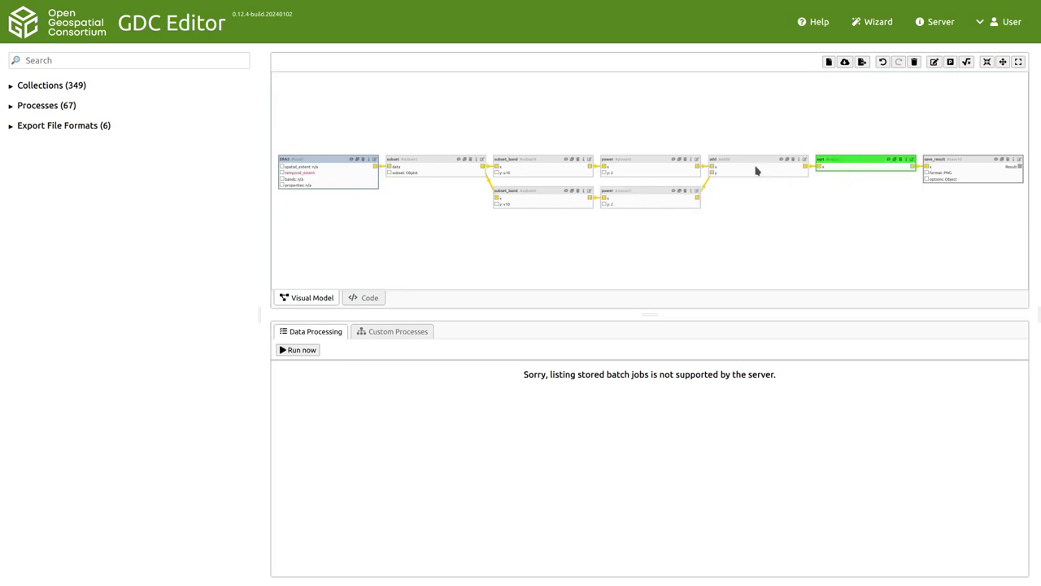
click(977, 173)
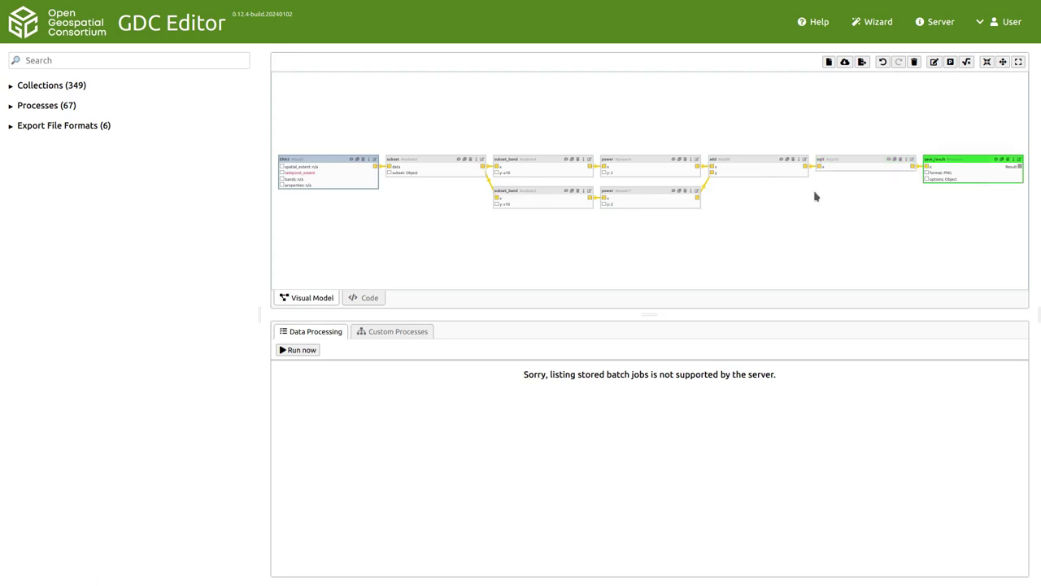
Run the ERA5 process graph and delete both power nodes from the visual model
click(300, 351)
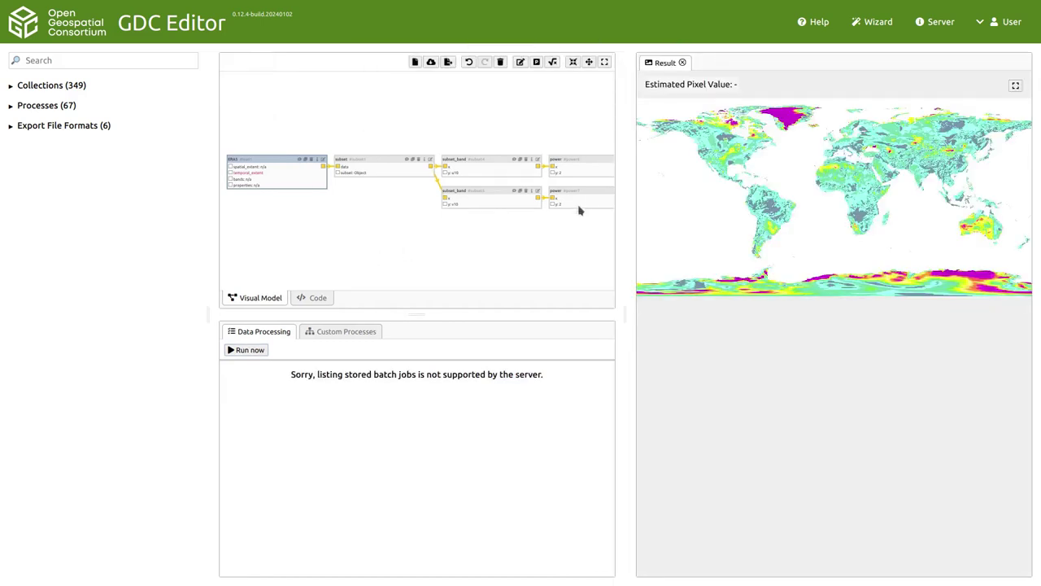
drag(574, 237, 443, 213)
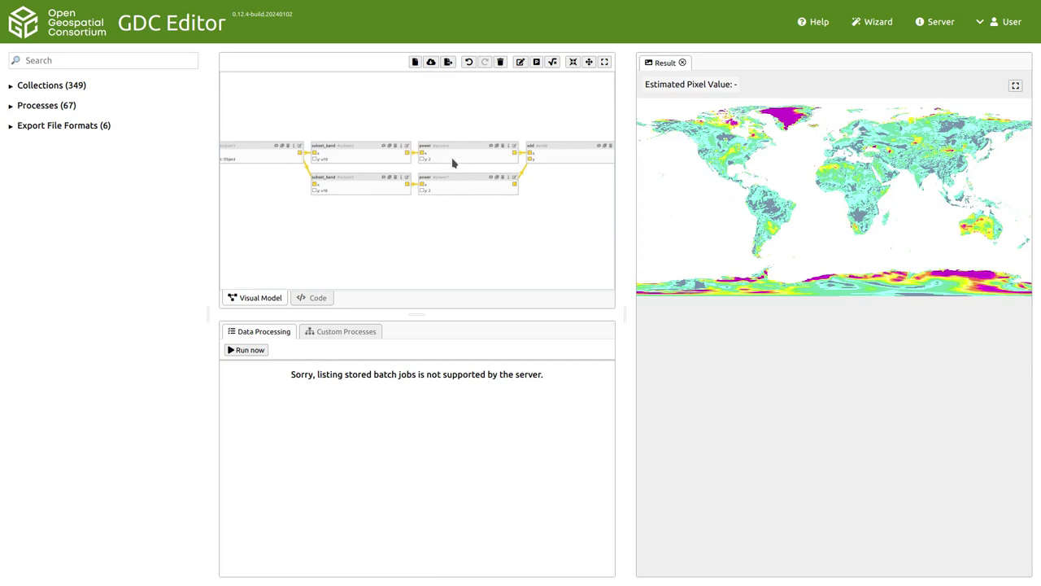
click(452, 163)
key(Delete)
click(461, 190)
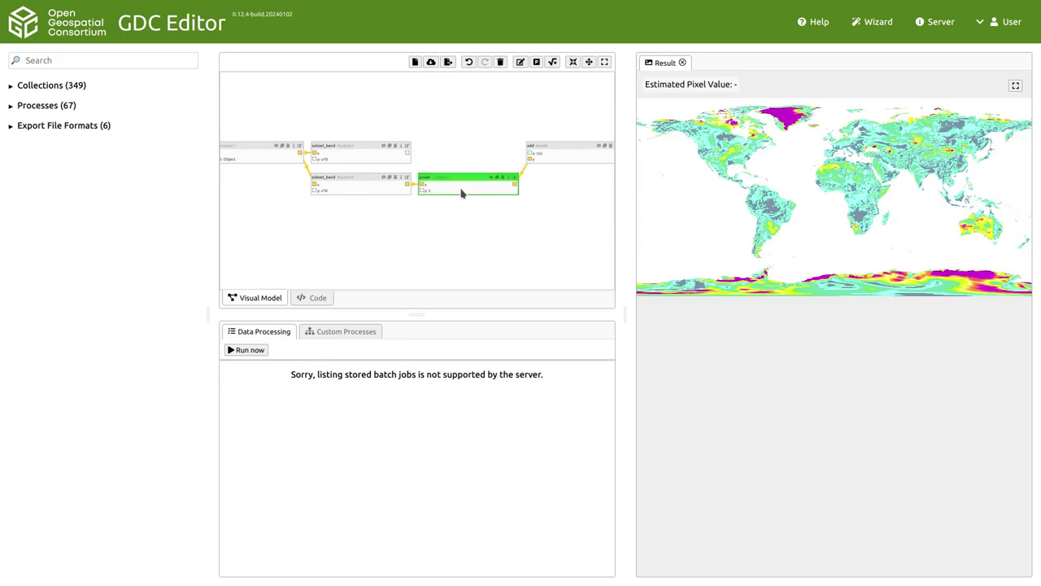
key(Delete)
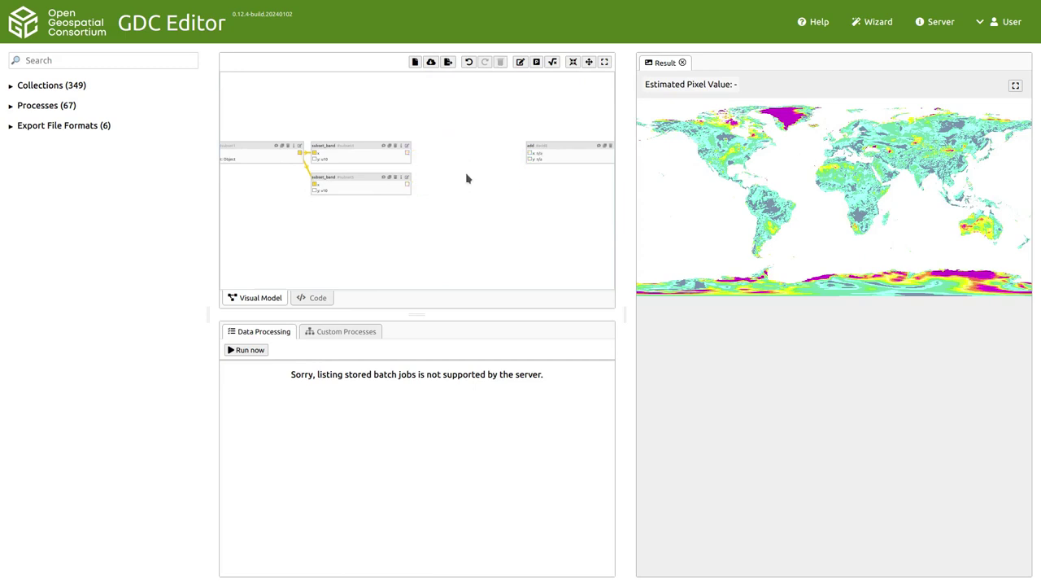
Connect the two subset_band outputs directly to the x and y inputs of the add node and run the modified graph
click(407, 153)
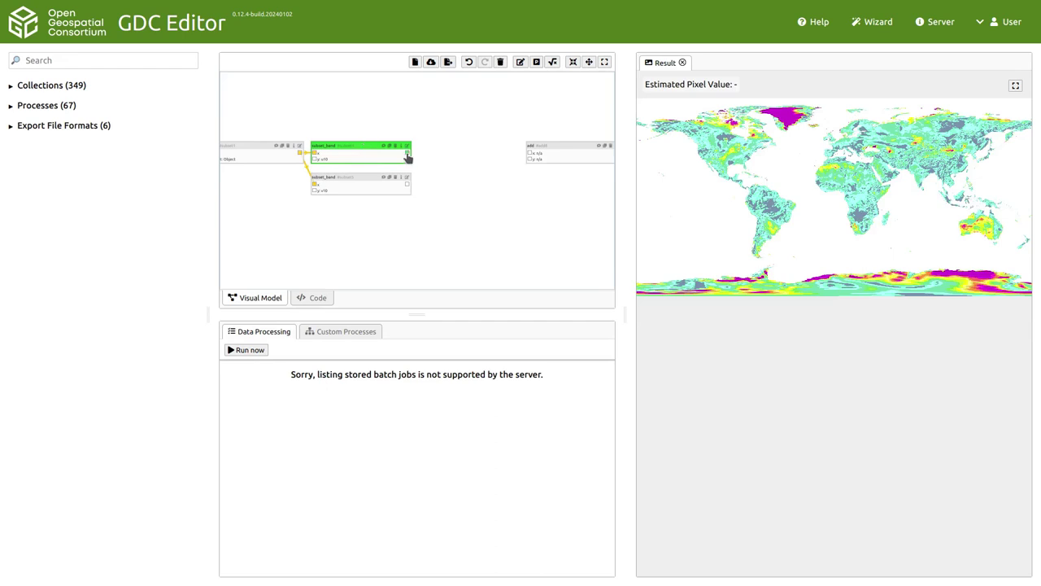
drag(407, 153, 530, 154)
drag(407, 184, 529, 158)
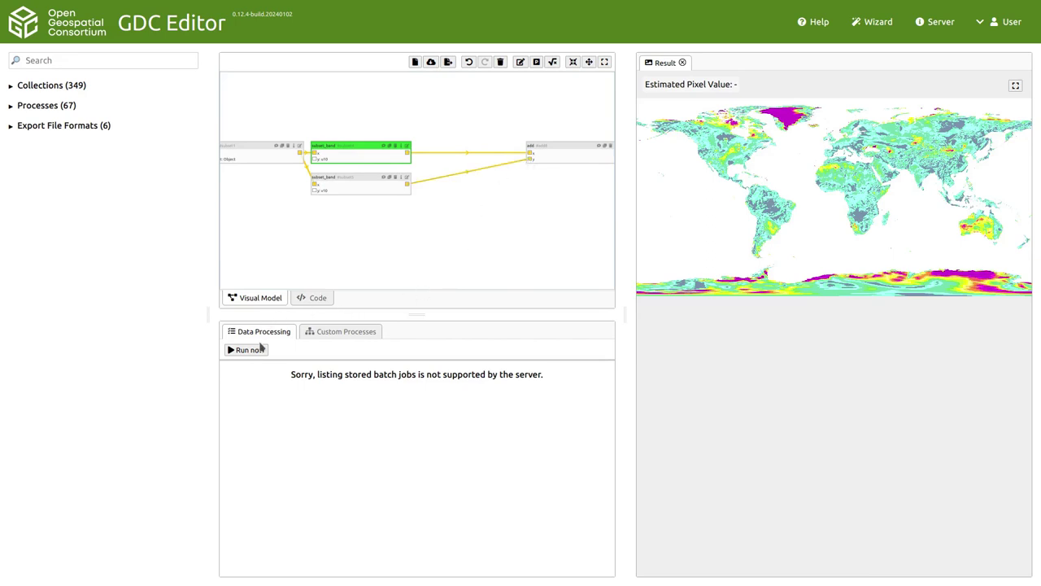
click(248, 350)
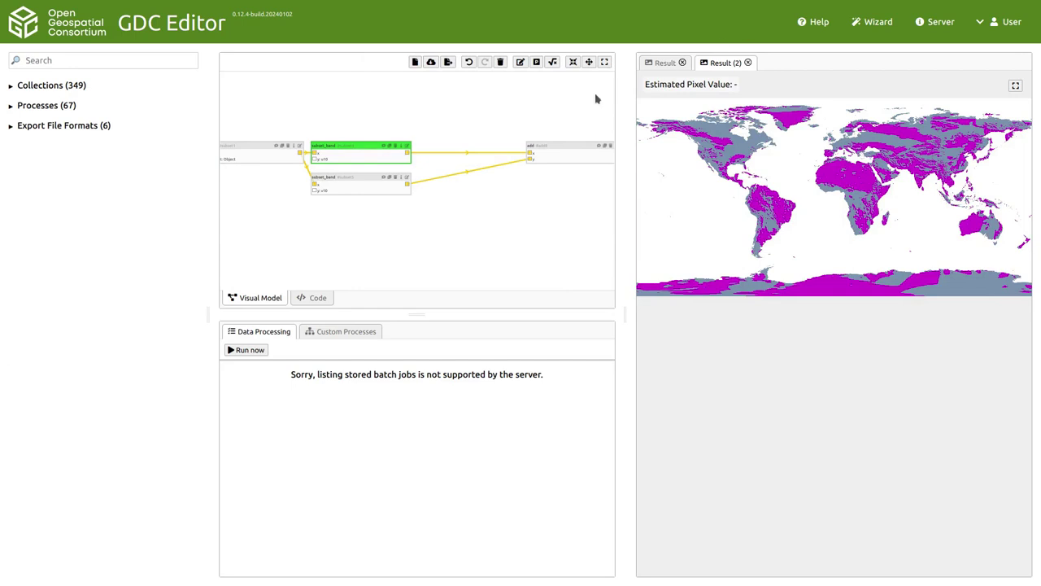
Browse the collections and view the details of creodias.earthserver.xyz:7000:S2_L2A_AOT_10m
click(11, 86)
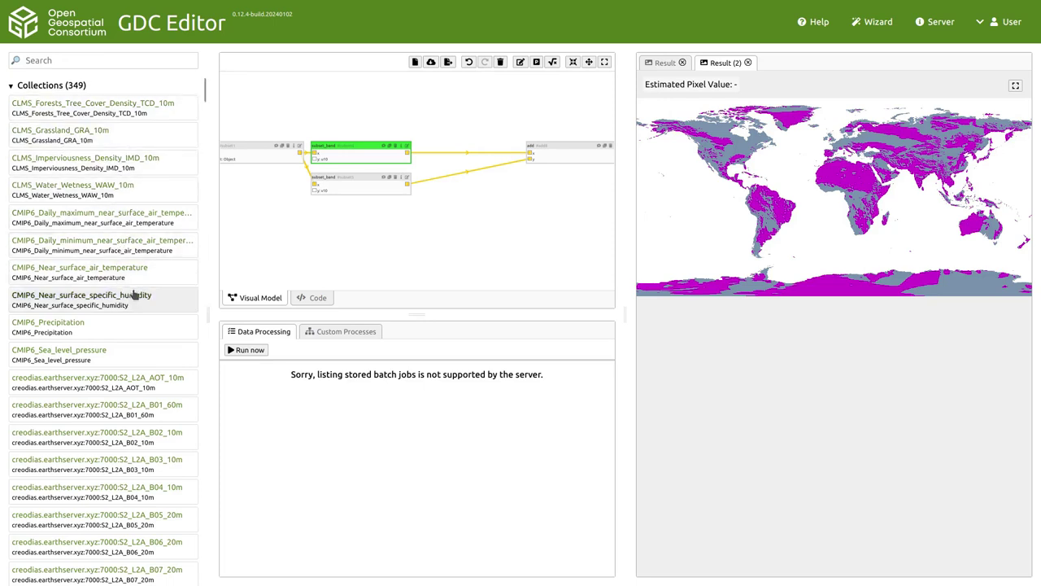
scroll(133, 295, down, 3)
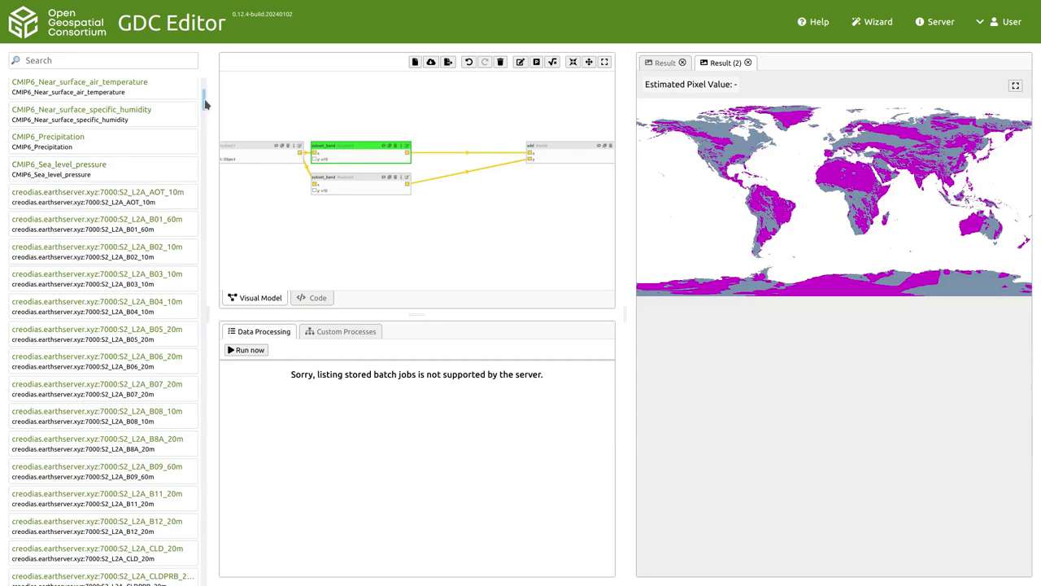
click(134, 200)
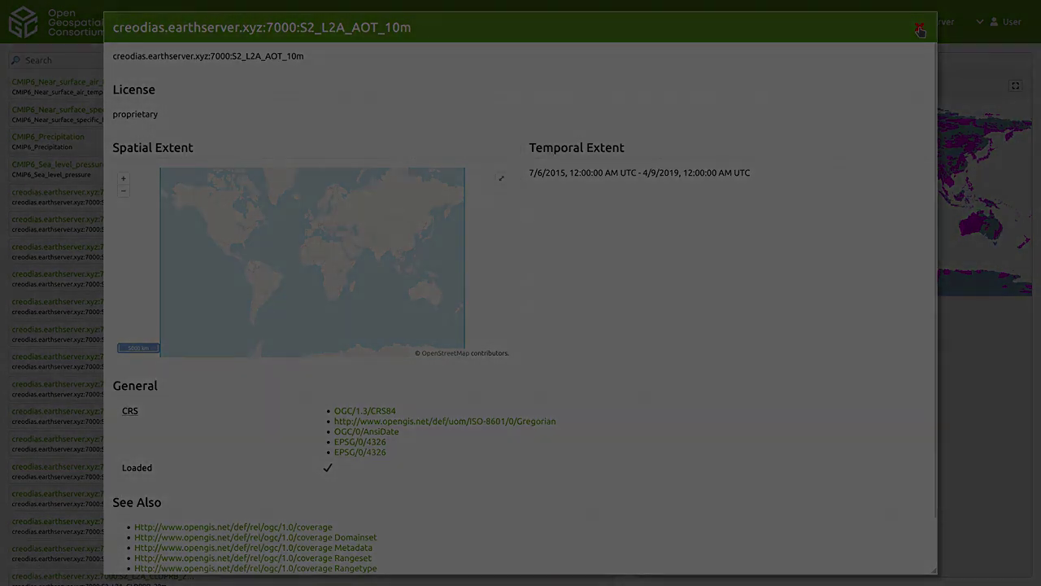
click(919, 30)
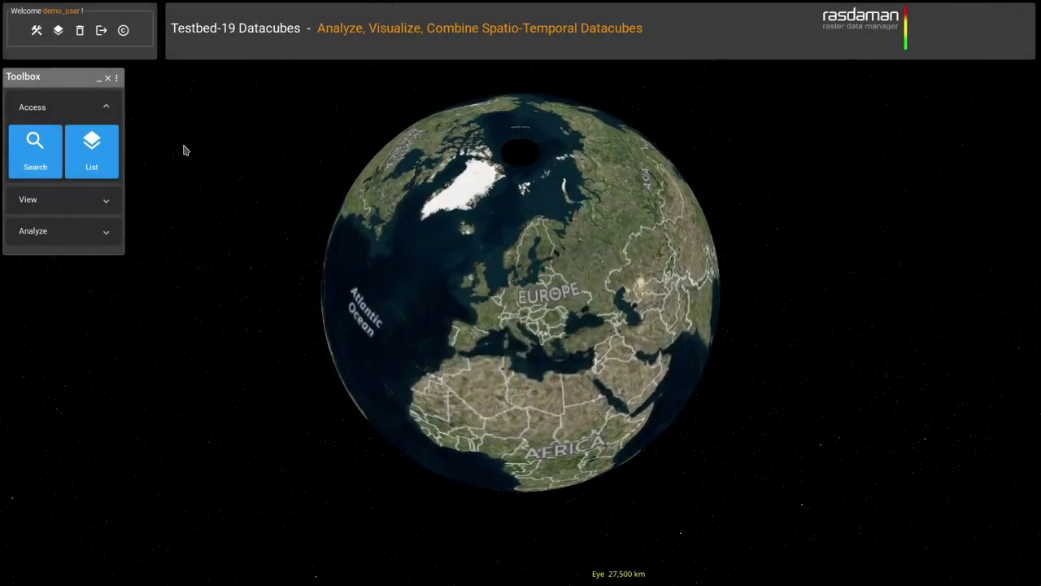
Switch to the rasdaman Testbed-19 Datacubes client, display the ERA5 layer on the globe and remove it
click(72, 201)
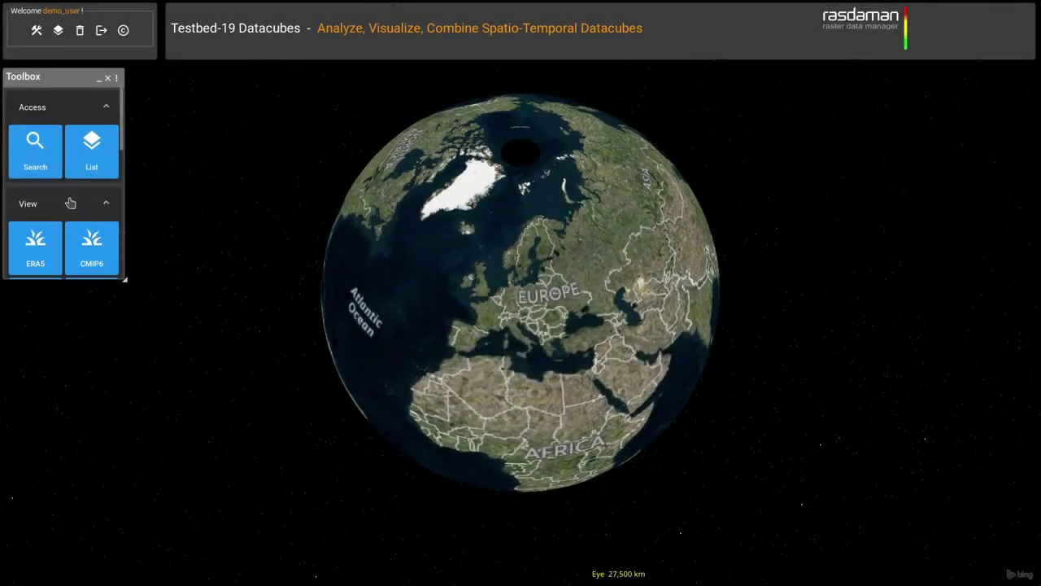
click(44, 236)
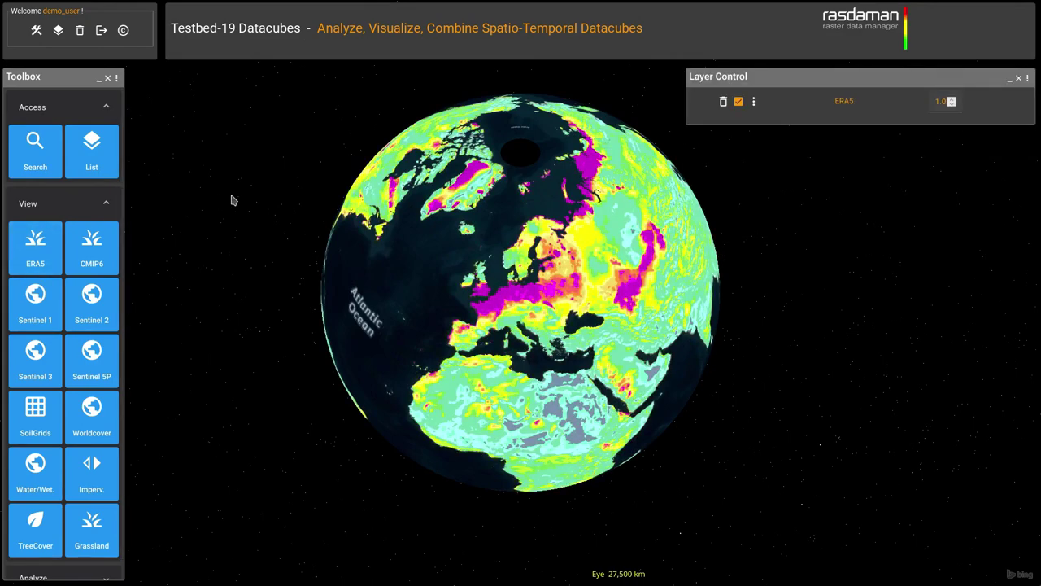
click(721, 101)
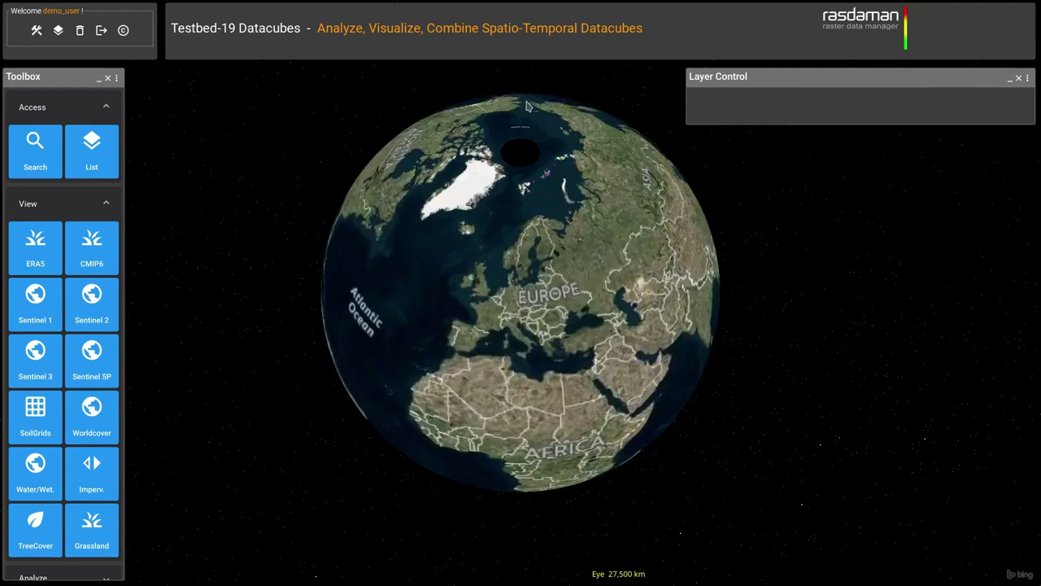
Display the CMIP6 precipitation layer, move its timeline to about the start of October 2023, and remove the layer
click(72, 251)
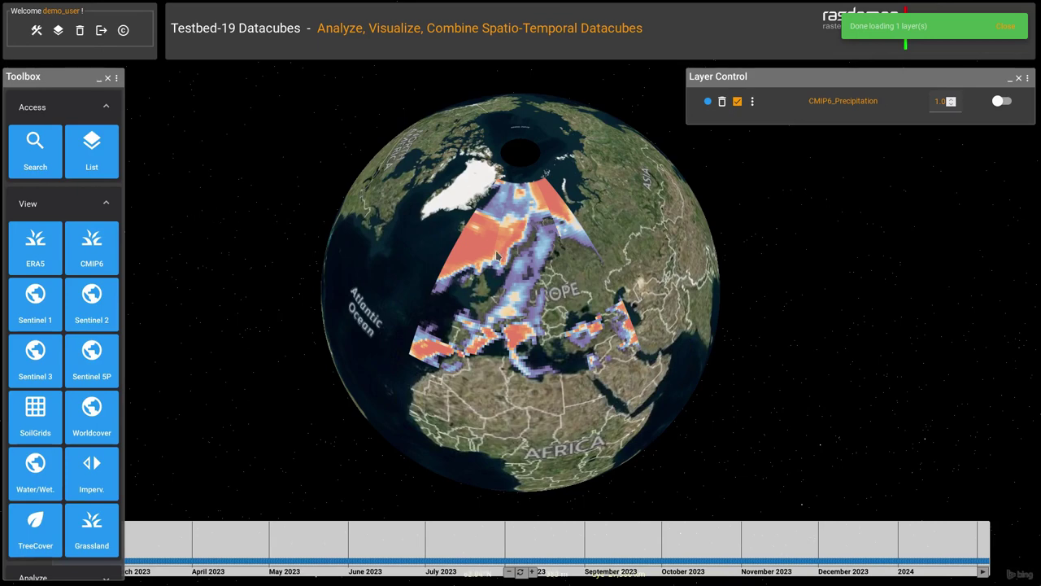
drag(537, 262, 524, 253)
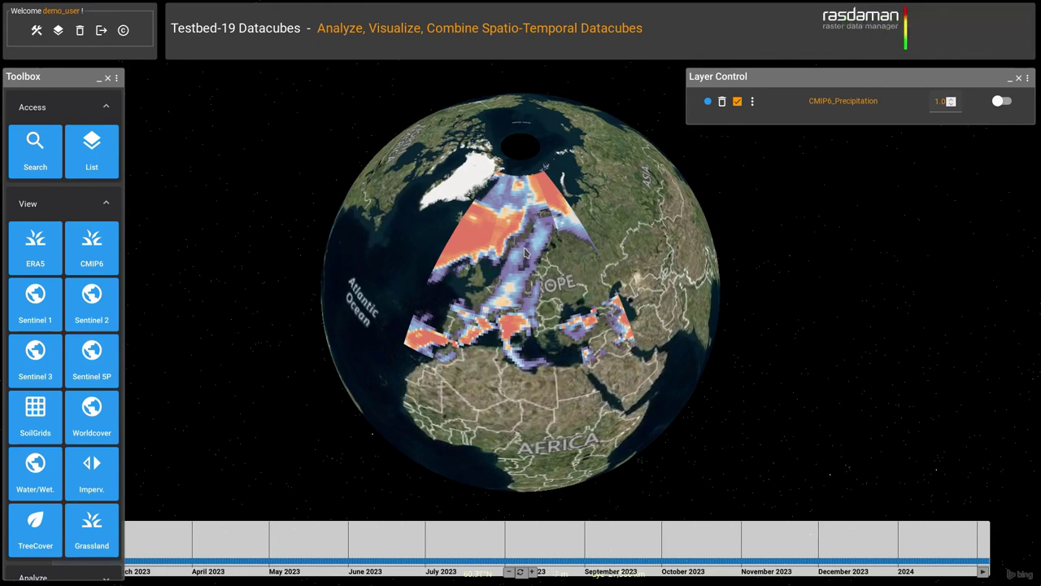
click(603, 552)
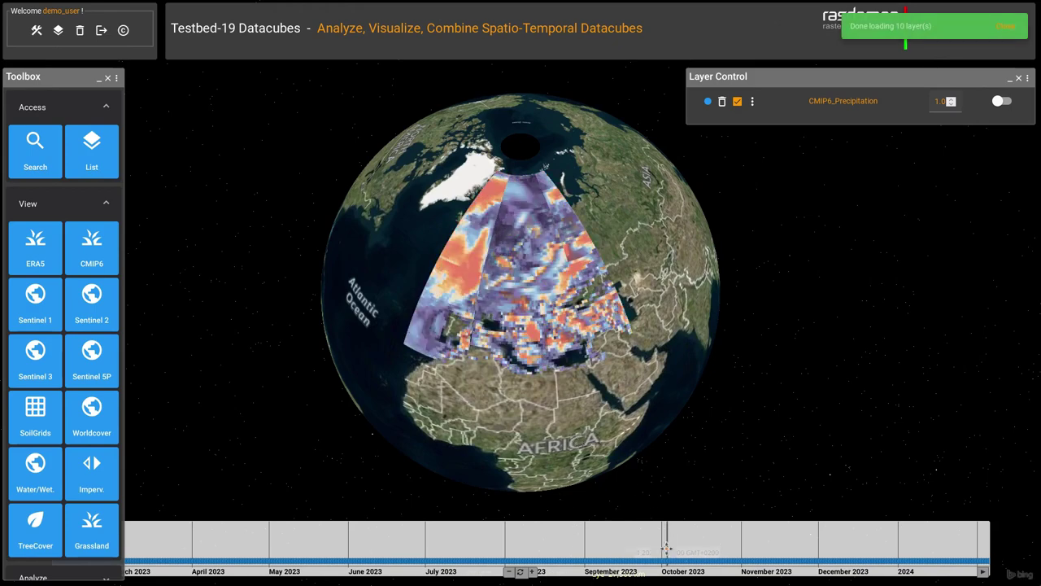
click(666, 546)
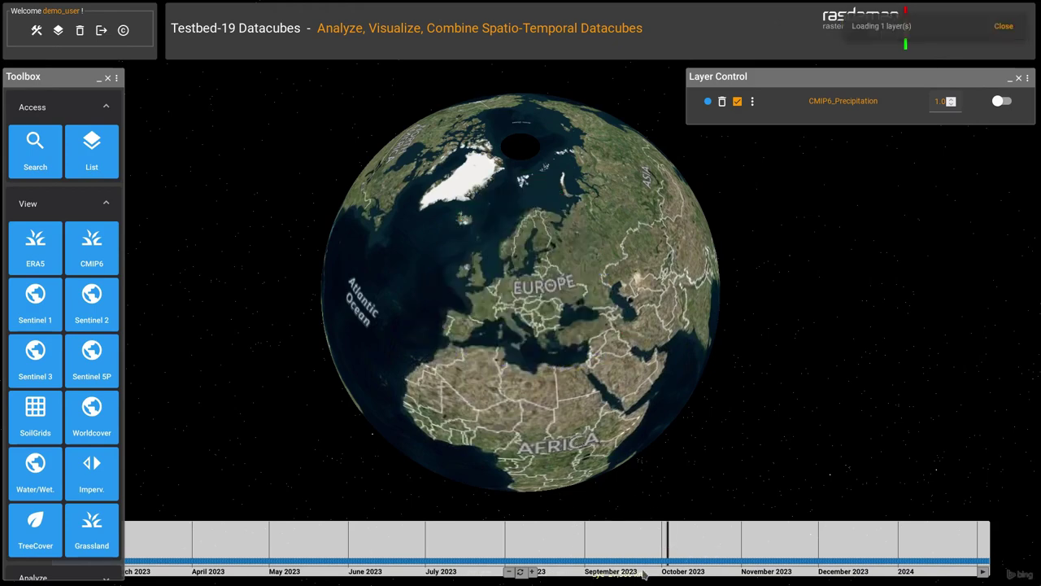
click(721, 100)
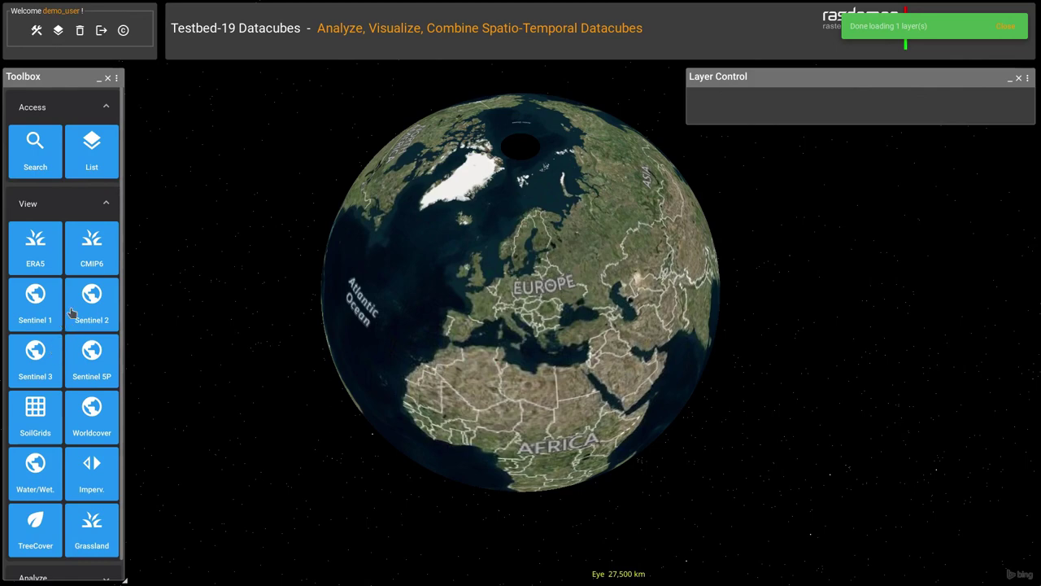
View the Sentinel 1, SoilGrids and Worldcover layers on the globe one at a time, removing each from the layer list
click(24, 312)
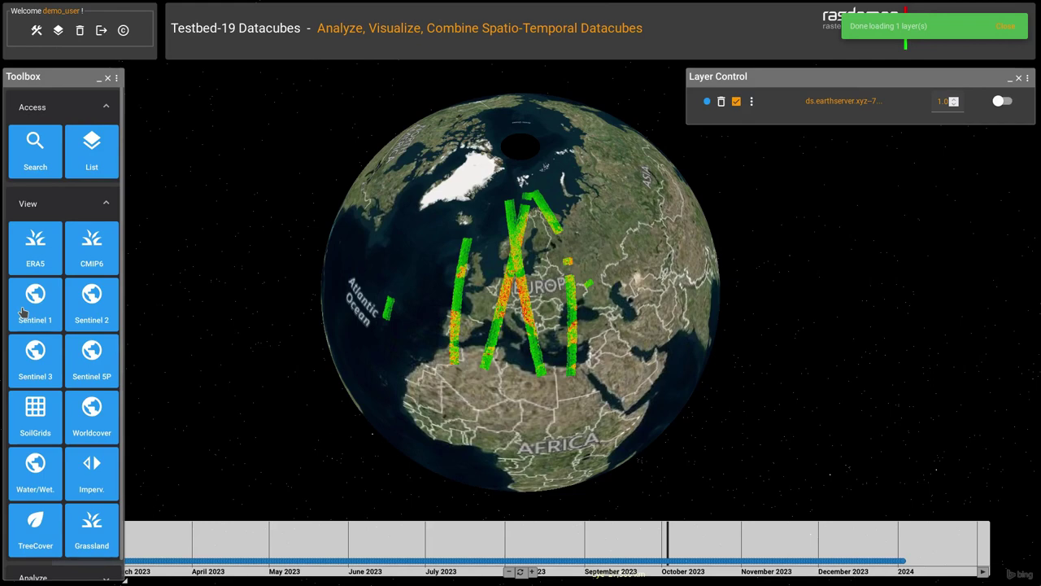
click(720, 103)
click(32, 411)
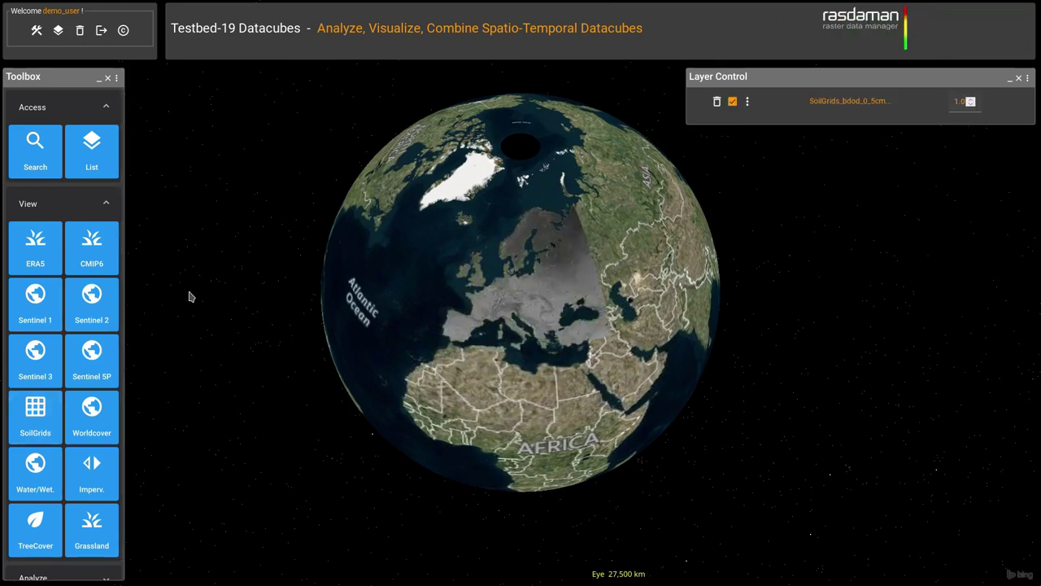
click(716, 102)
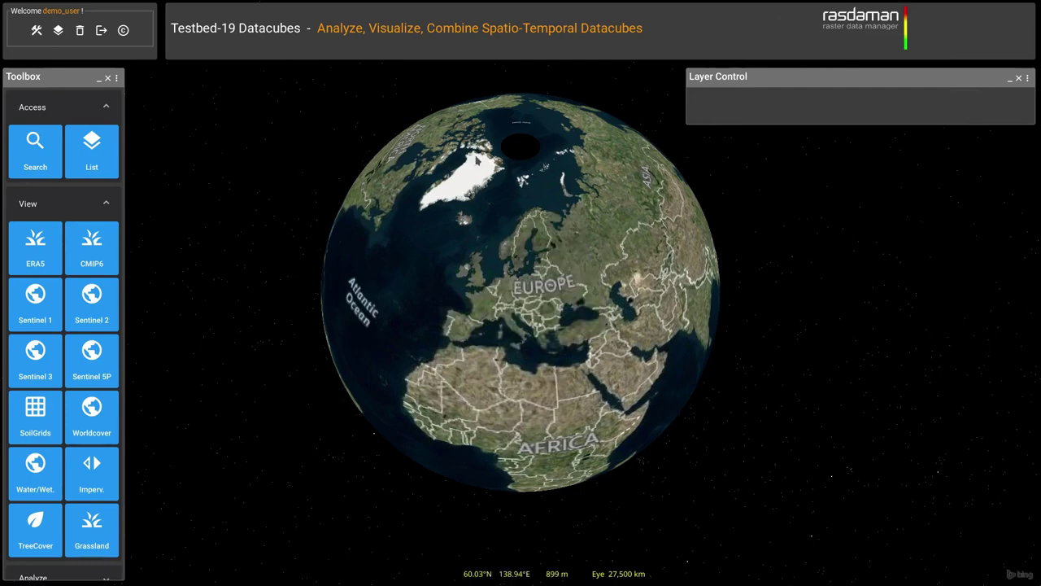
click(90, 407)
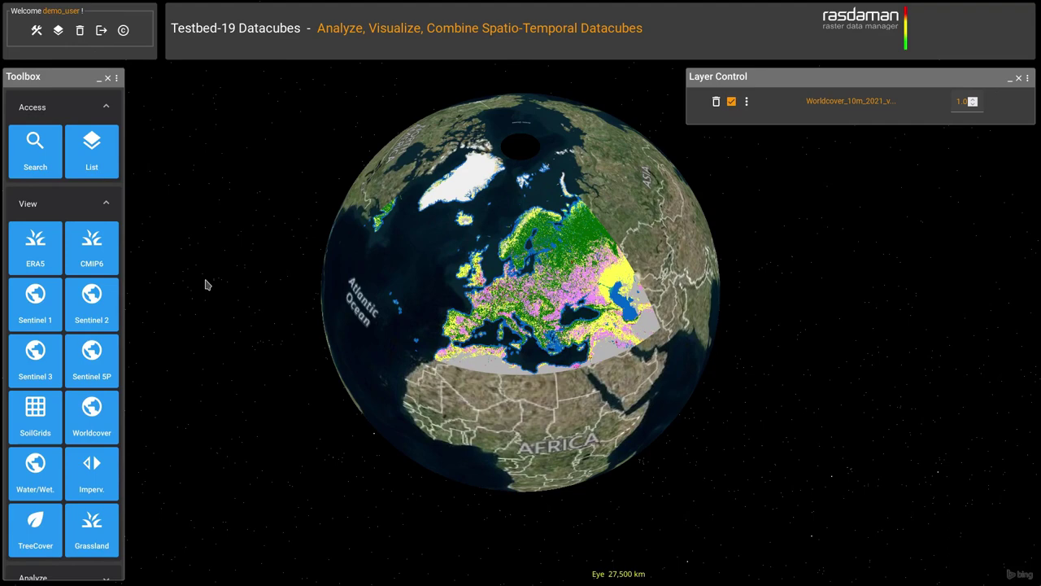
click(716, 102)
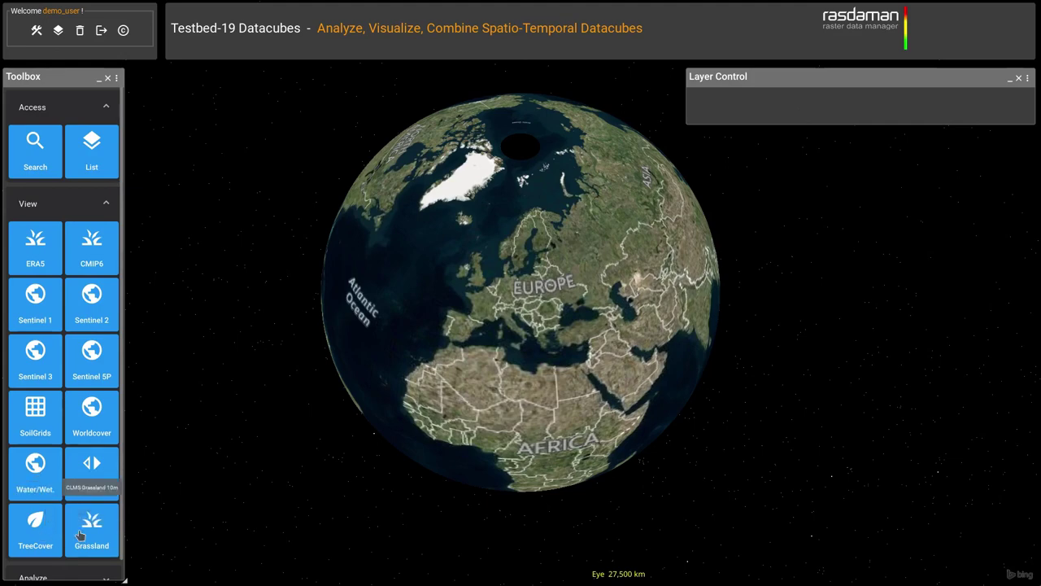
Add the CLMS Water/Wetness layer to the globe and open the WCPS query editor
click(36, 476)
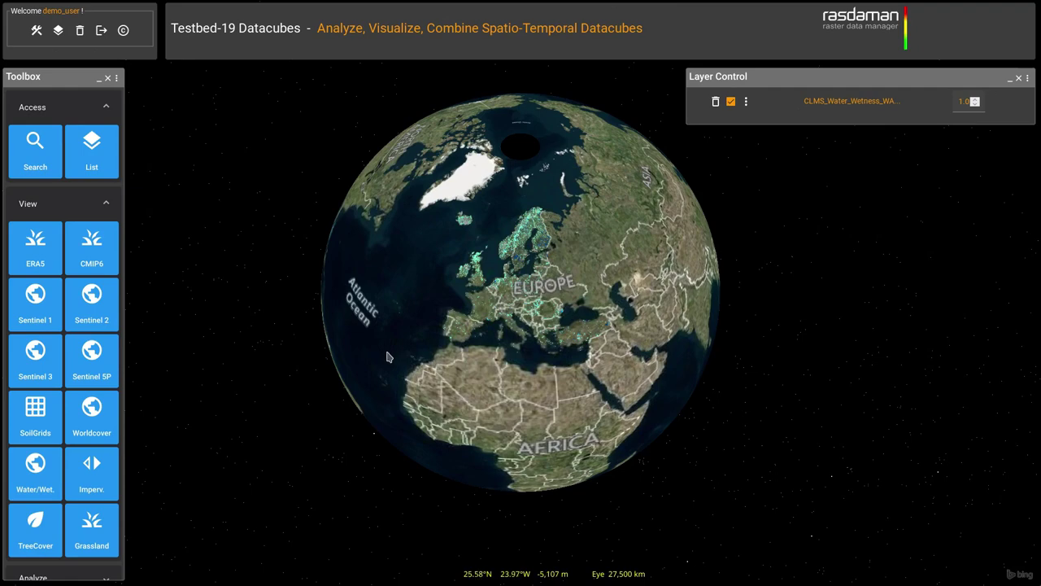
click(95, 201)
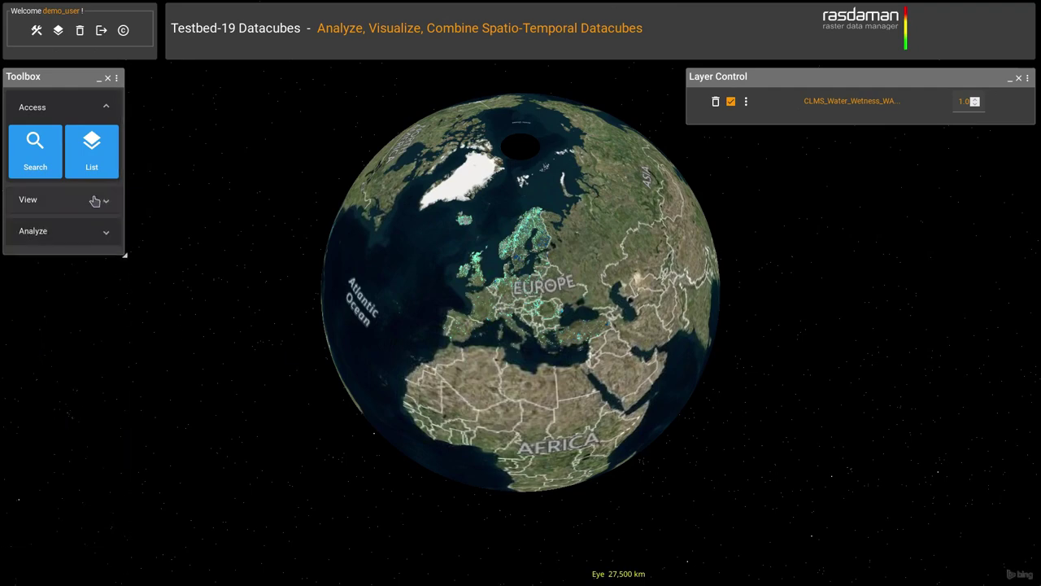
click(85, 227)
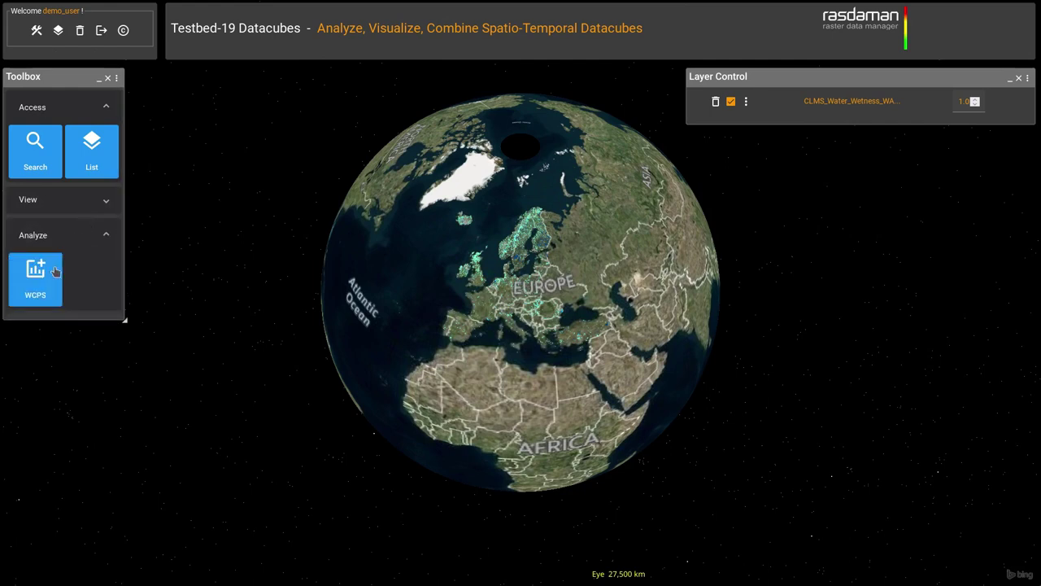
click(49, 274)
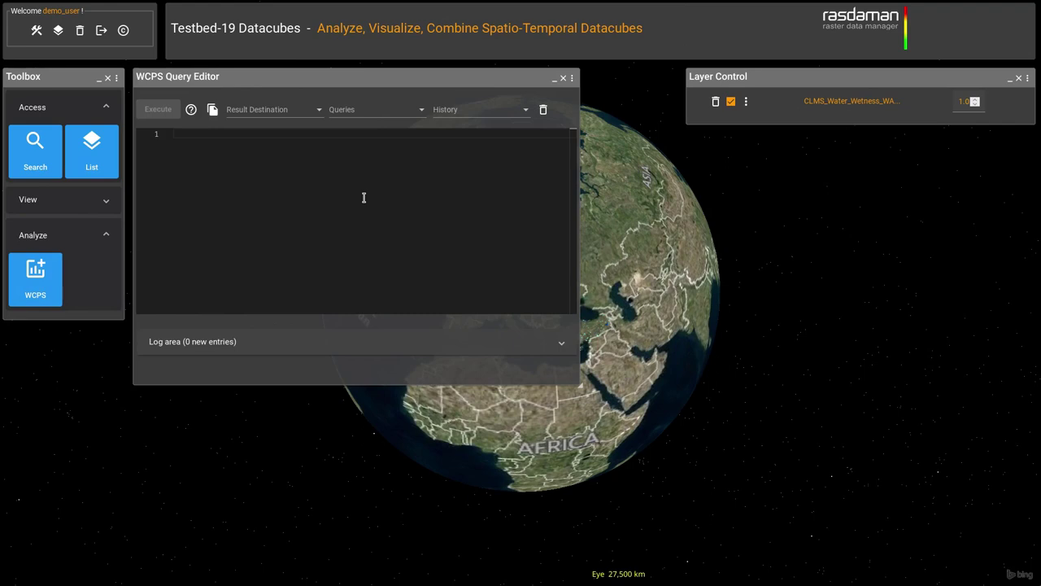
Load the predefined "ERA5 - wind speed" query, execute it, and close the result image
click(376, 112)
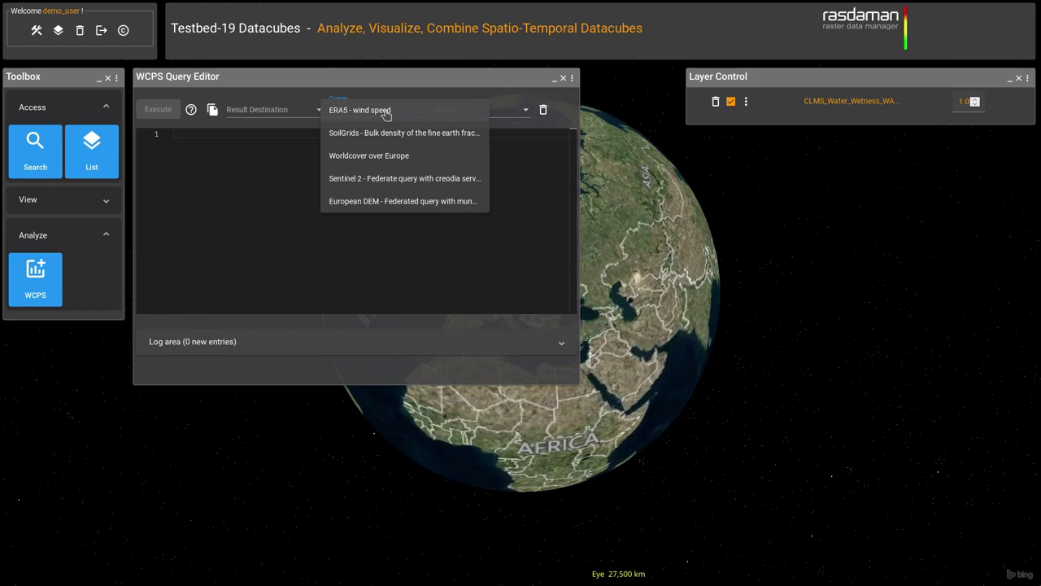
click(385, 114)
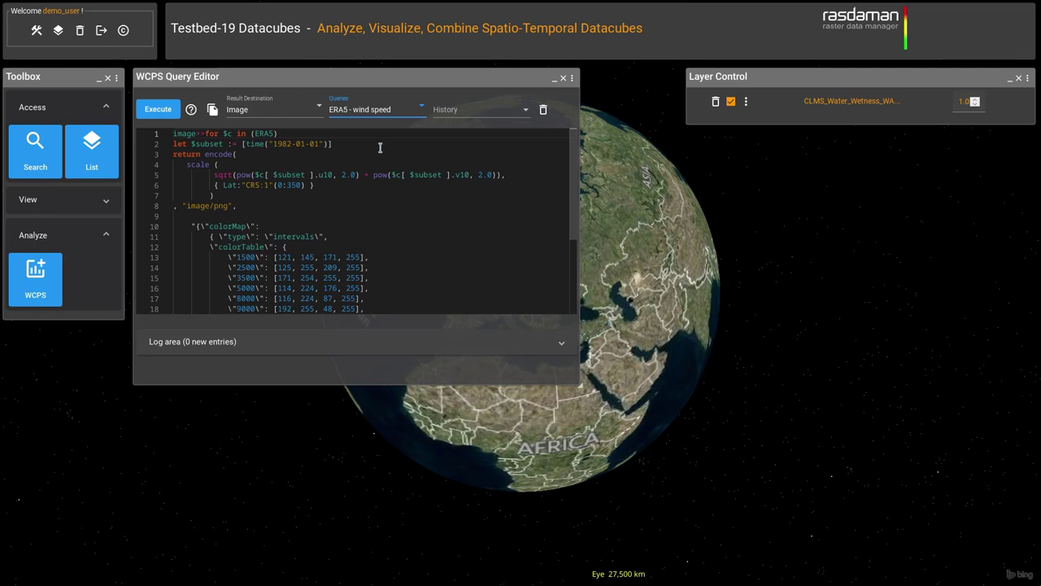
click(165, 116)
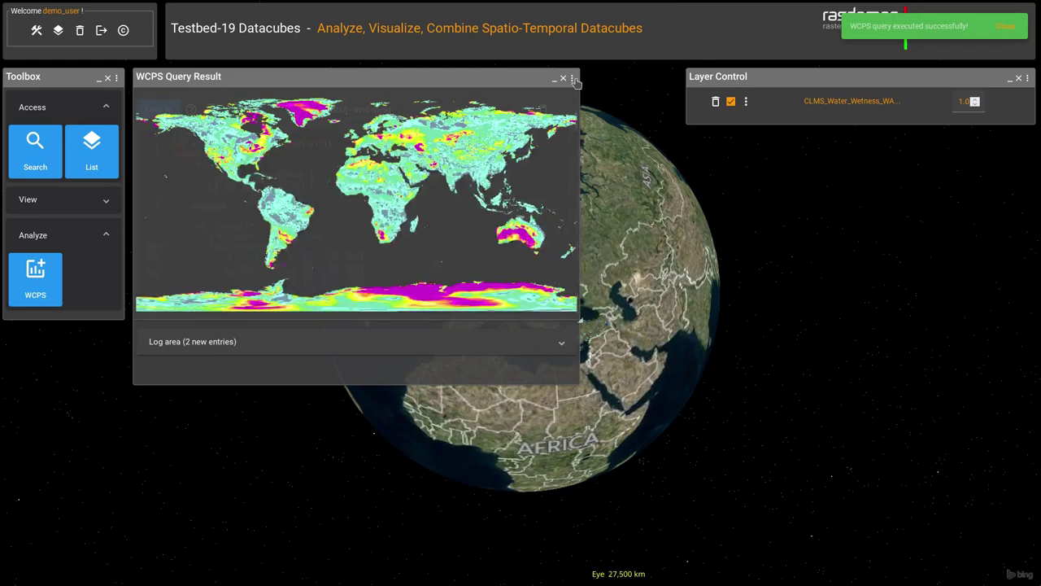
click(562, 78)
Load the European DEM federated query, change its source to ds.earthserver.xyz:7000:EU_DEM, execute it, and close the result
click(406, 111)
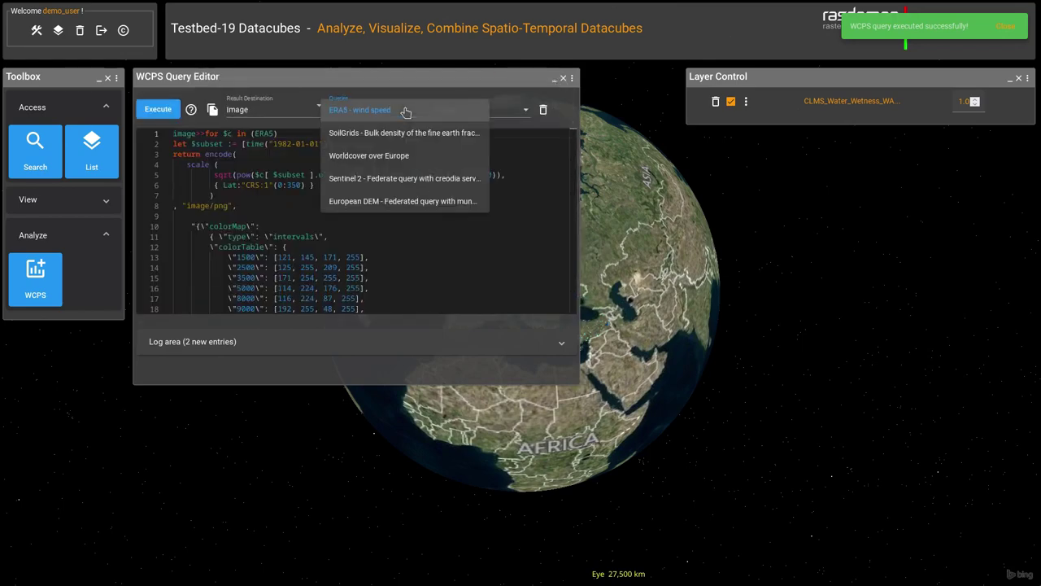
click(375, 201)
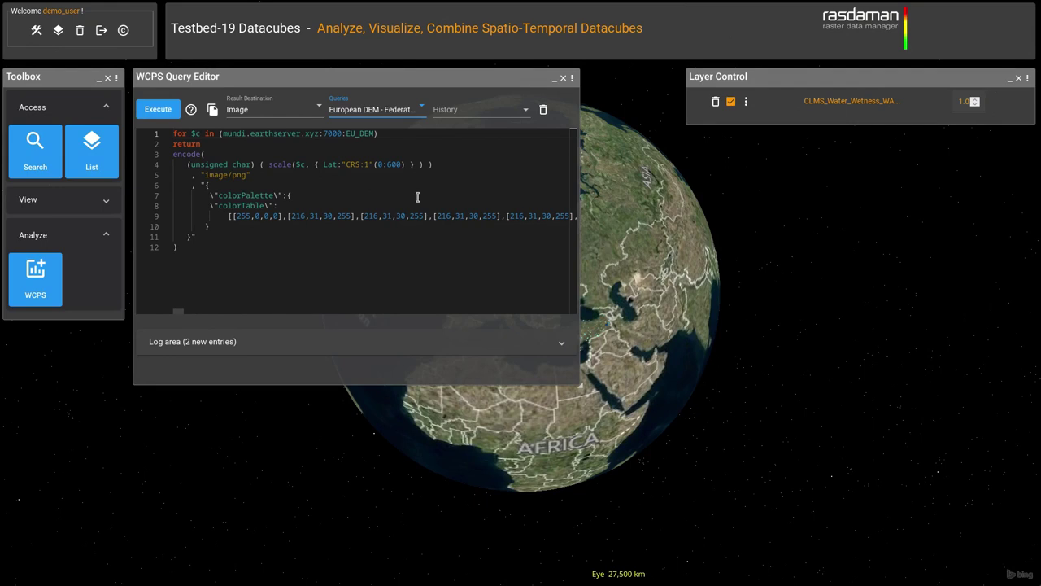
double_click(241, 133)
text(ds)
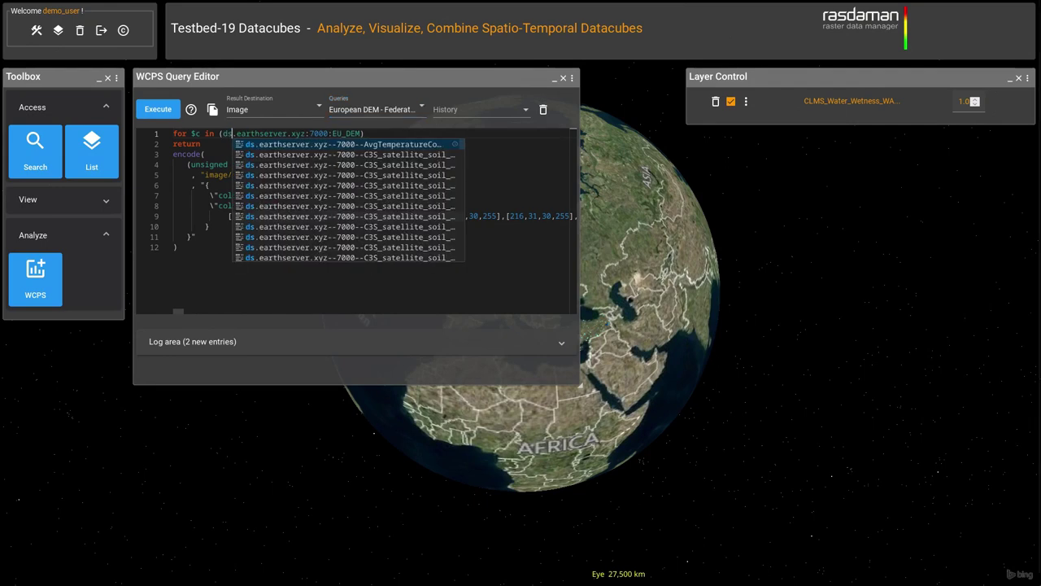
click(203, 184)
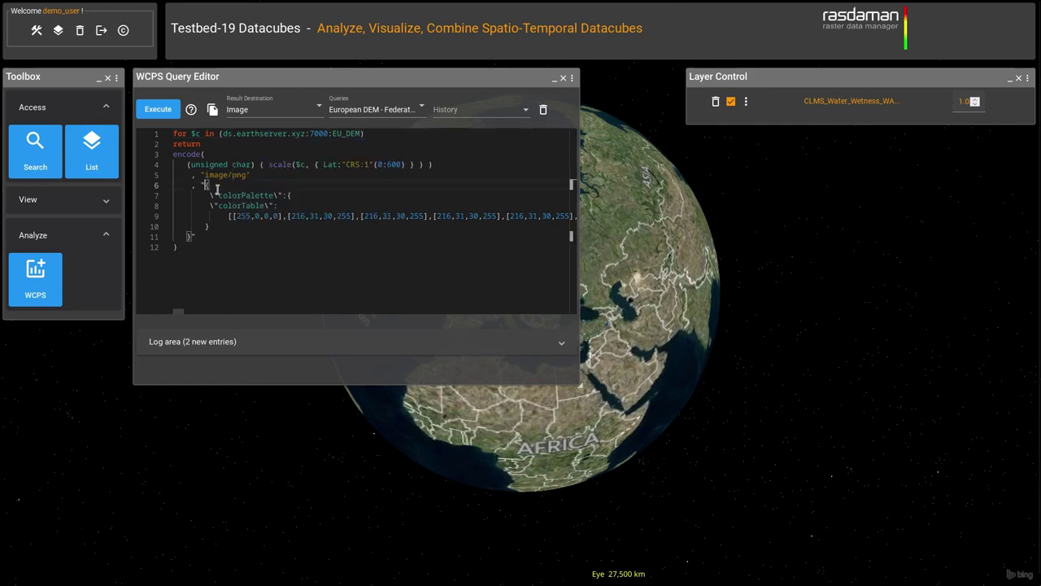
click(152, 113)
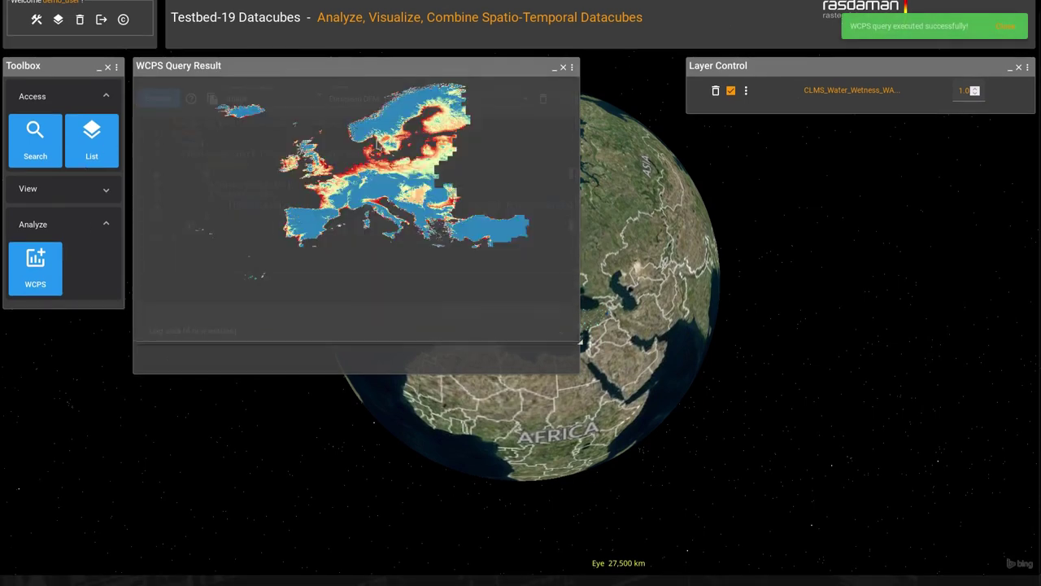
click(569, 68)
click(563, 68)
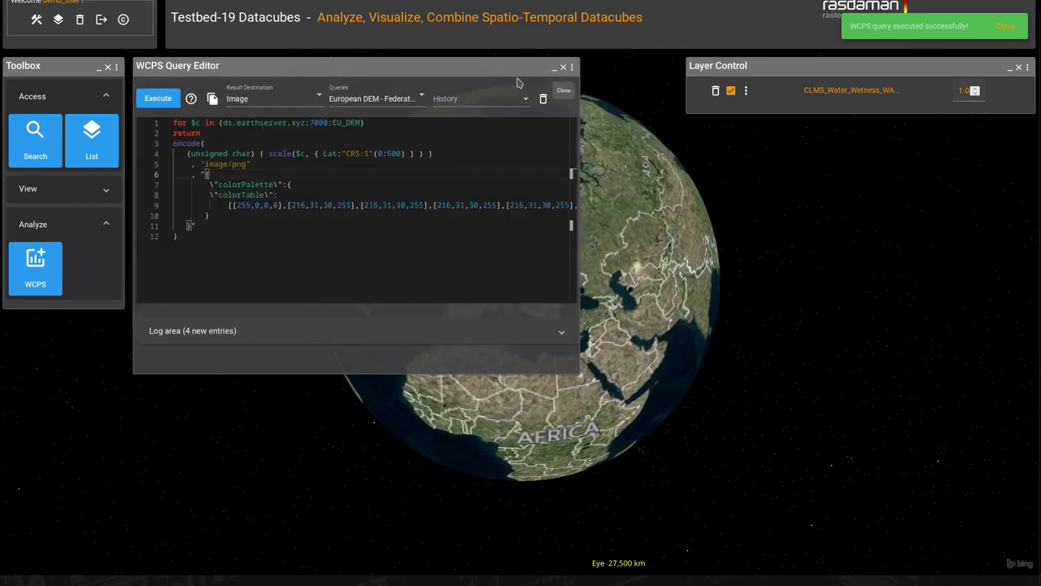
Load the Sentinel 2 federated query for the creodias server and execute it
click(342, 99)
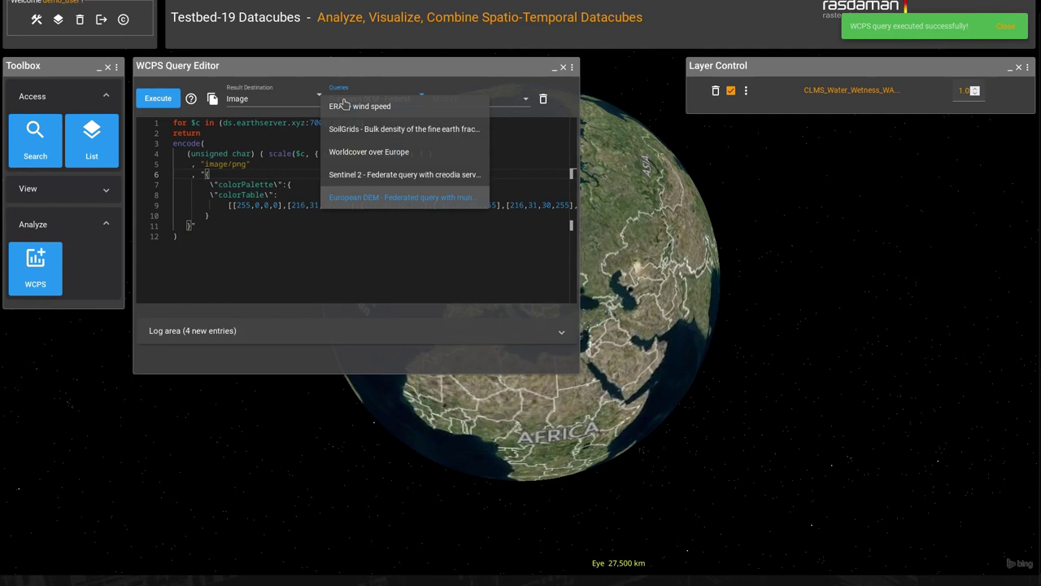
click(381, 176)
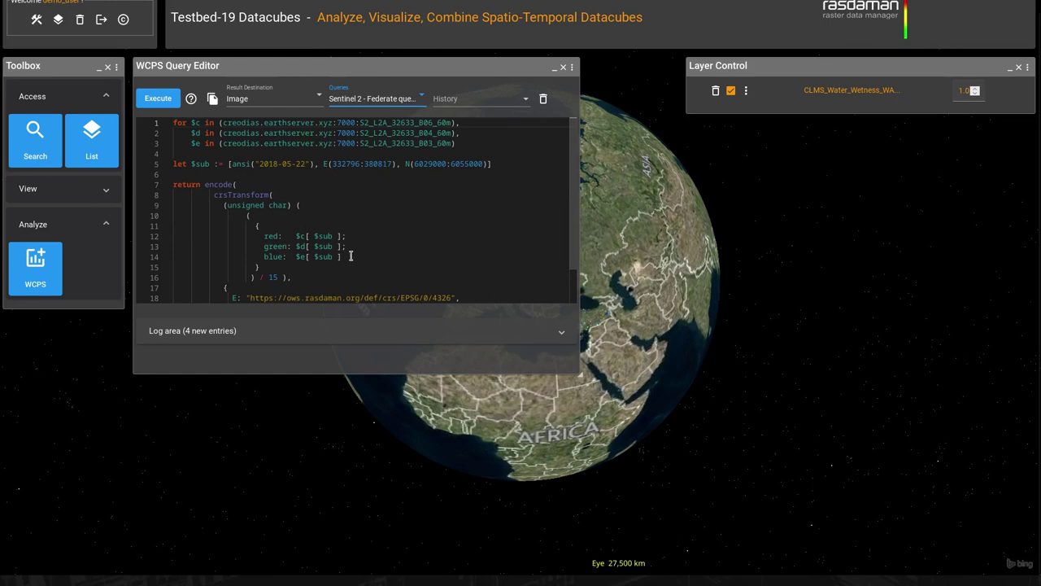
click(167, 101)
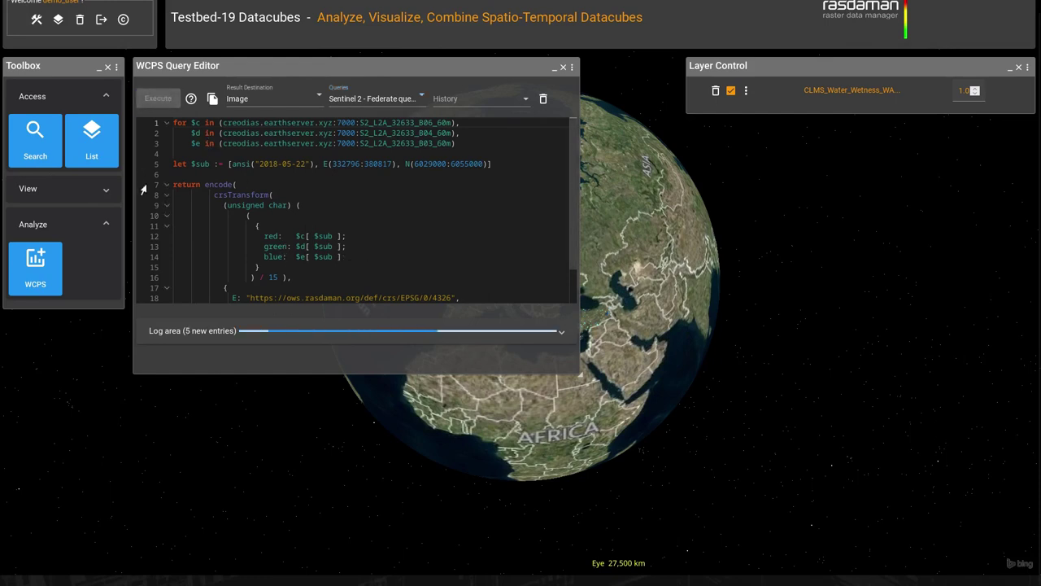